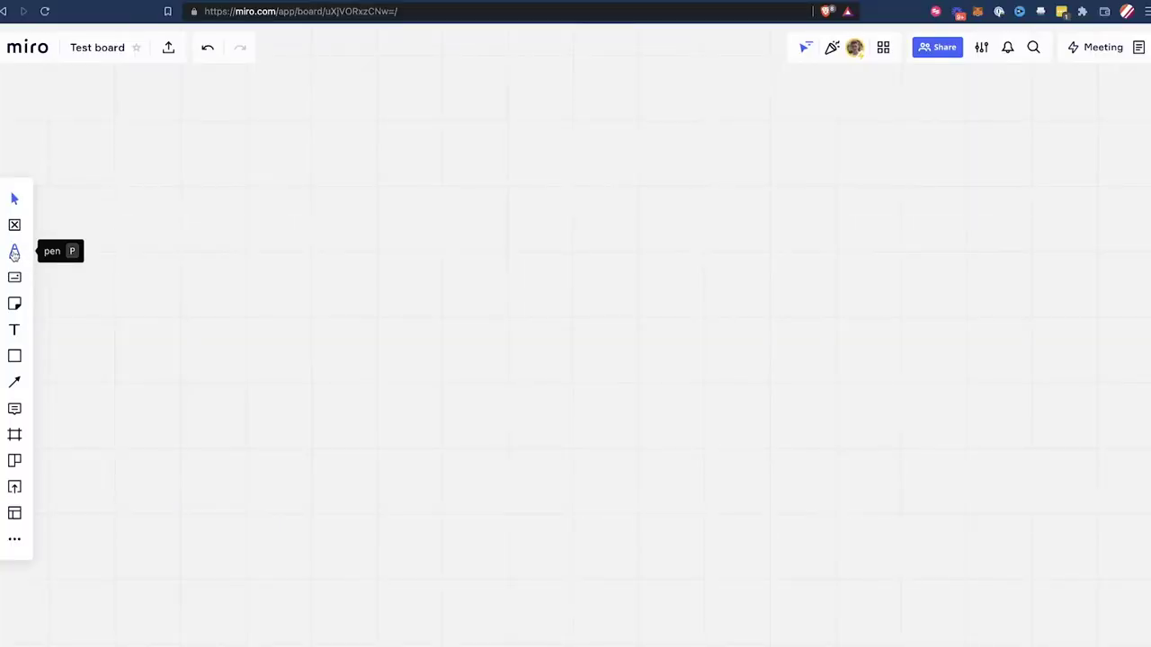
With the Pen, draw two red wavy lines across the board and handwrite 'Carter' above them
{"action": "left_click", "coordinate": [16, 253]}
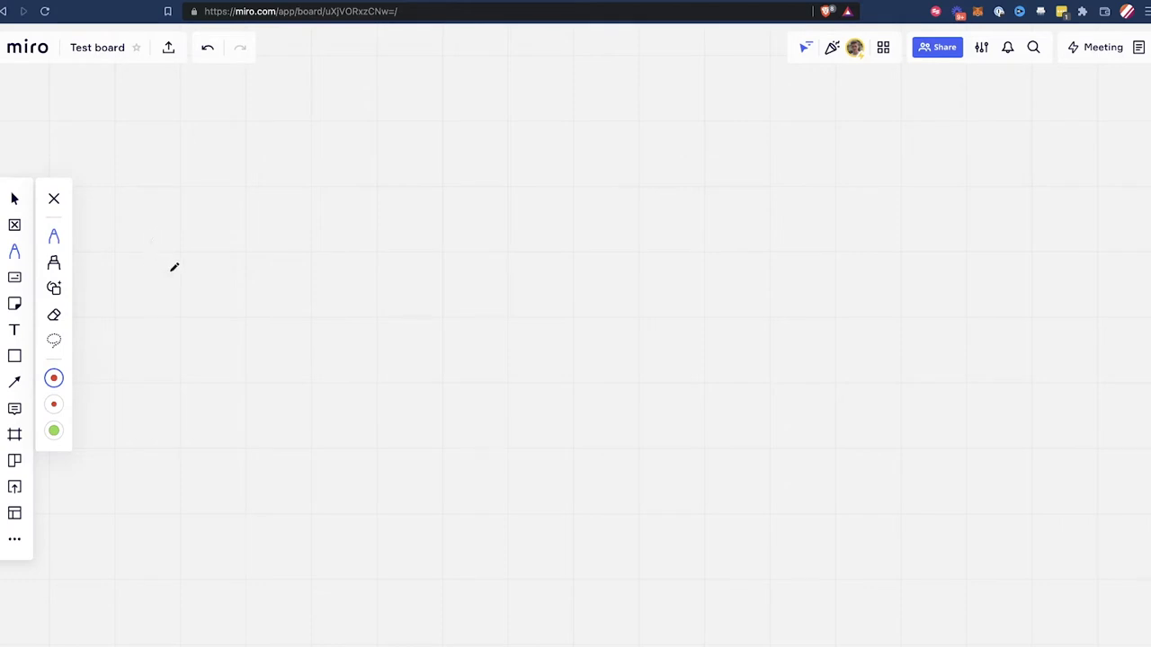
{"action": "mouse_move", "coordinate": [172, 268]}
{"action": "left_mouse_down"}
{"action": "mouse_move", "coordinate": [181, 244]}
{"action": "mouse_move", "coordinate": [447, 227]}
{"action": "mouse_move", "coordinate": [578, 270]}
{"action": "left_mouse_up"}
{"action": "mouse_move", "coordinate": [162, 375]}
{"action": "left_mouse_down"}
{"action": "mouse_move", "coordinate": [196, 335]}
{"action": "mouse_move", "coordinate": [435, 329]}
{"action": "mouse_move", "coordinate": [685, 293]}
{"action": "left_mouse_up"}
{"action": "mouse_move", "coordinate": [519, 92]}
{"action": "left_mouse_down"}
{"action": "mouse_move", "coordinate": [491, 120]}
{"action": "mouse_move", "coordinate": [538, 150]}
{"action": "mouse_move", "coordinate": [607, 126]}
{"action": "mouse_move", "coordinate": [629, 141]}
{"action": "mouse_move", "coordinate": [643, 122]}
{"action": "mouse_move", "coordinate": [693, 126]}
{"action": "left_mouse_up"}
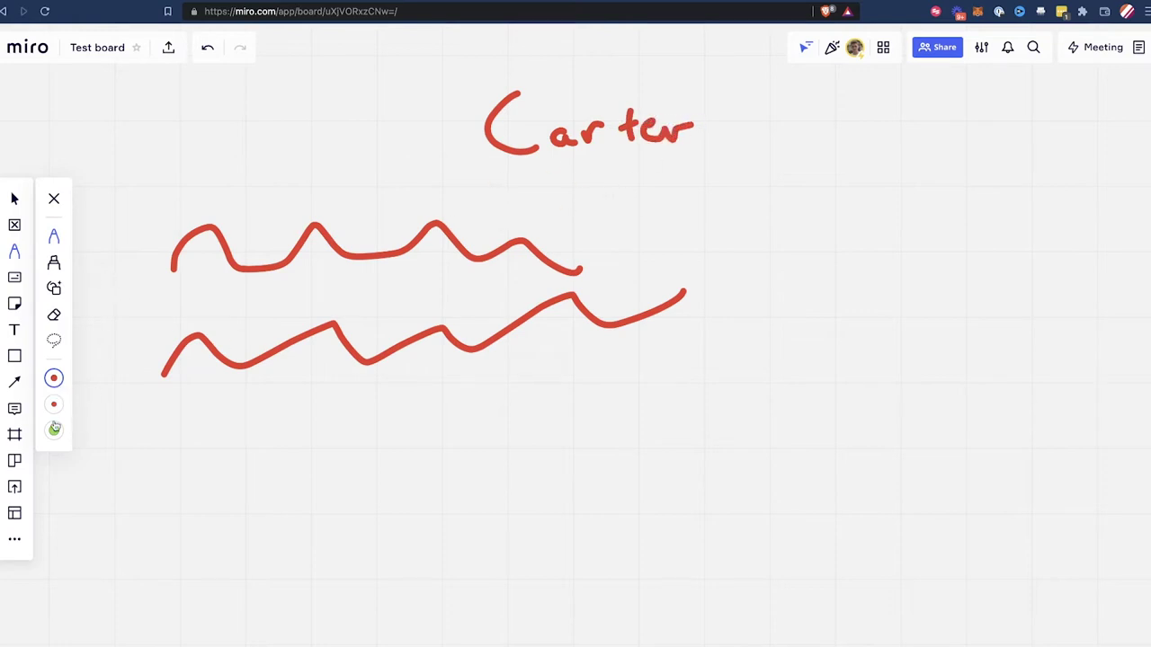
Adjust the pen thickness, set it to magenta and draw a squiggle above the red waves
{"action": "left_click", "coordinate": [54, 381]}
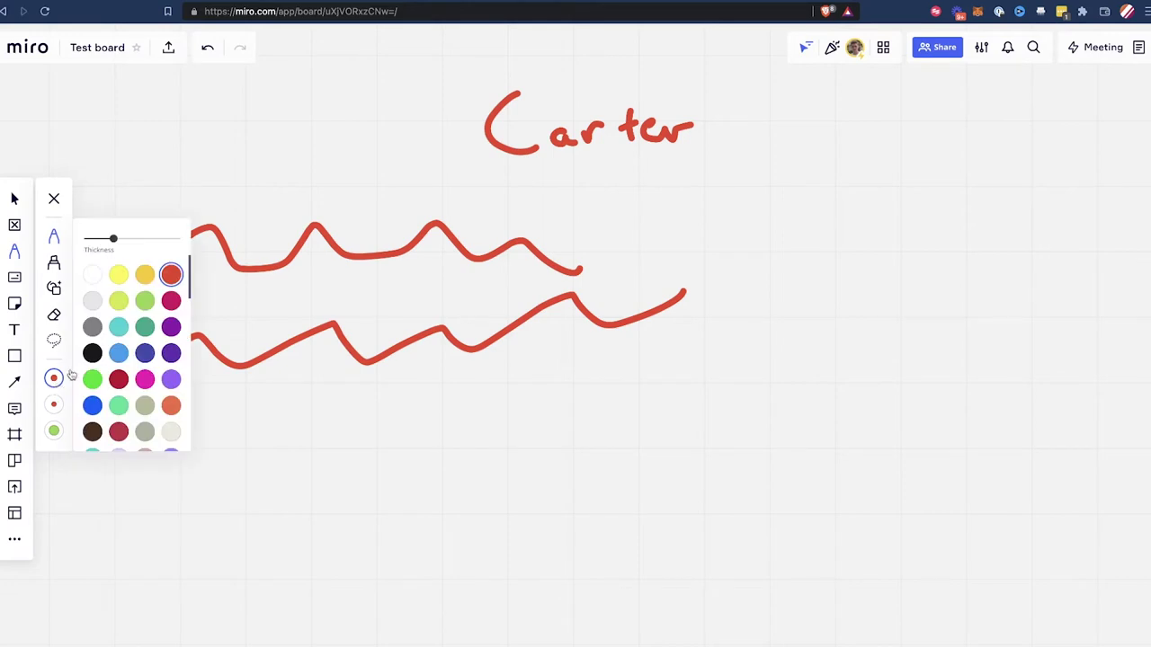
{"action": "mouse_move", "coordinate": [110, 240]}
{"action": "left_mouse_down"}
{"action": "mouse_move", "coordinate": [90, 239]}
{"action": "mouse_move", "coordinate": [144, 239]}
{"action": "mouse_move", "coordinate": [108, 239]}
{"action": "left_mouse_up"}
{"action": "left_click", "coordinate": [147, 377]}
{"action": "mouse_move", "coordinate": [215, 176]}
{"action": "left_mouse_down"}
{"action": "mouse_move", "coordinate": [259, 142]}
{"action": "mouse_move", "coordinate": [308, 137]}
{"action": "left_mouse_up"}
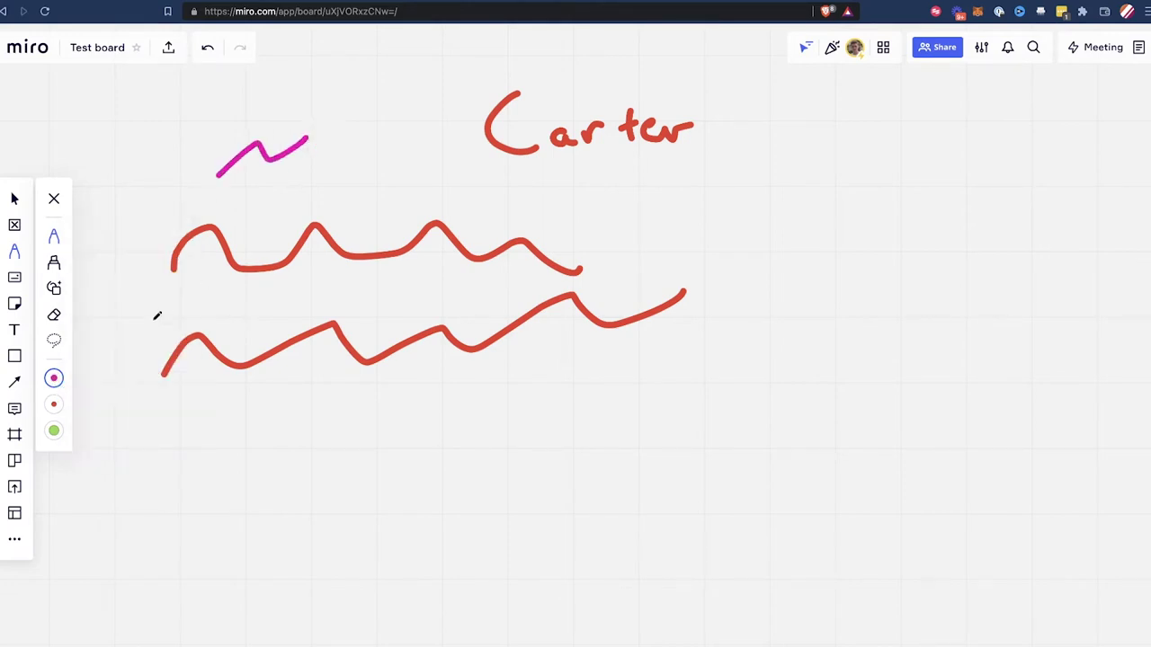
With the yellow highlighter, scribble over 'Carter' and above the waves
{"action": "left_click", "coordinate": [54, 264]}
{"action": "left_click", "coordinate": [54, 378]}
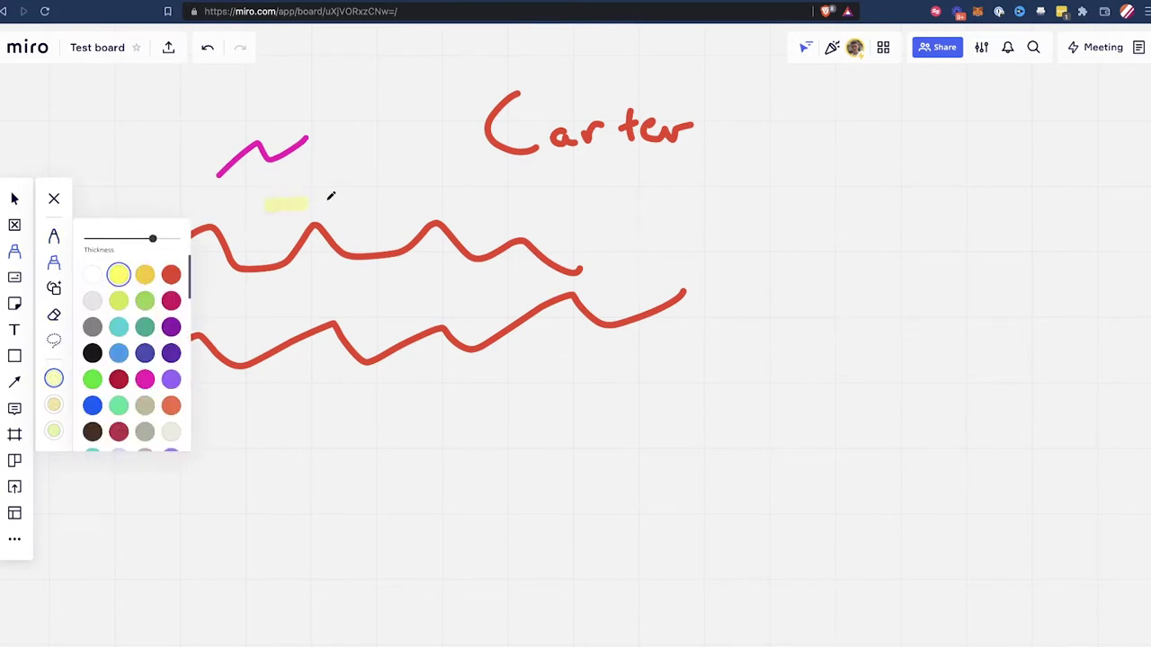
{"action": "mouse_move", "coordinate": [506, 123]}
{"action": "left_mouse_down"}
{"action": "mouse_move", "coordinate": [707, 116]}
{"action": "mouse_move", "coordinate": [611, 106]}
{"action": "mouse_move", "coordinate": [593, 136]}
{"action": "mouse_move", "coordinate": [477, 139]}
{"action": "left_mouse_up"}
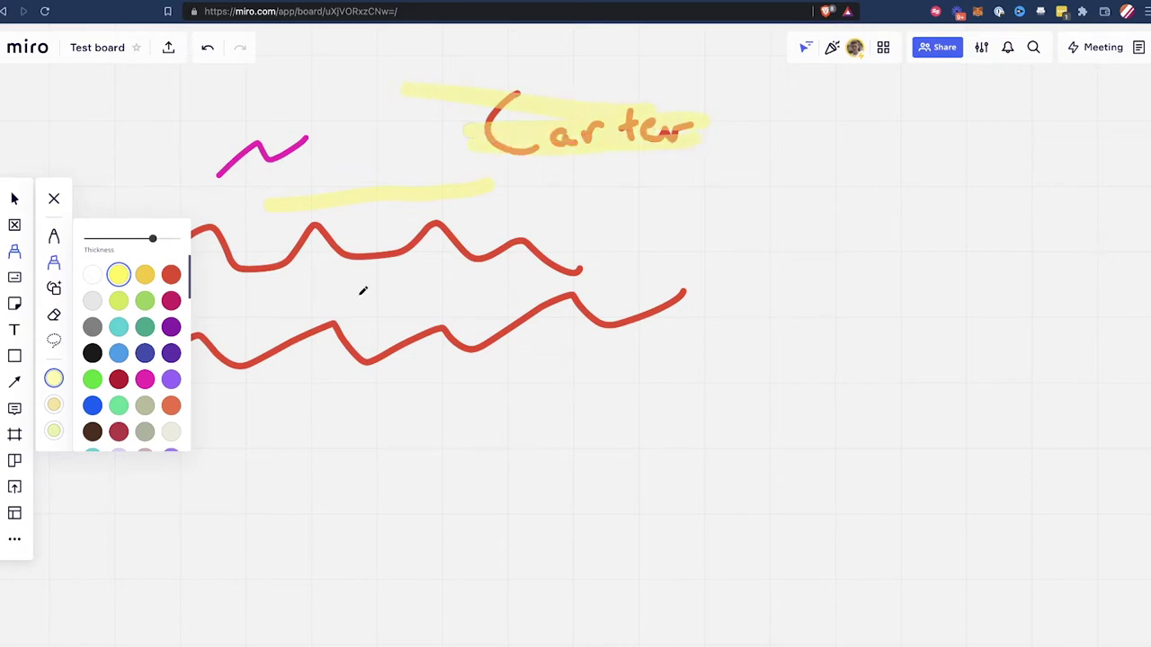
Set the second highlighter preset to light blue with a thinner stroke
{"action": "left_click", "coordinate": [54, 407]}
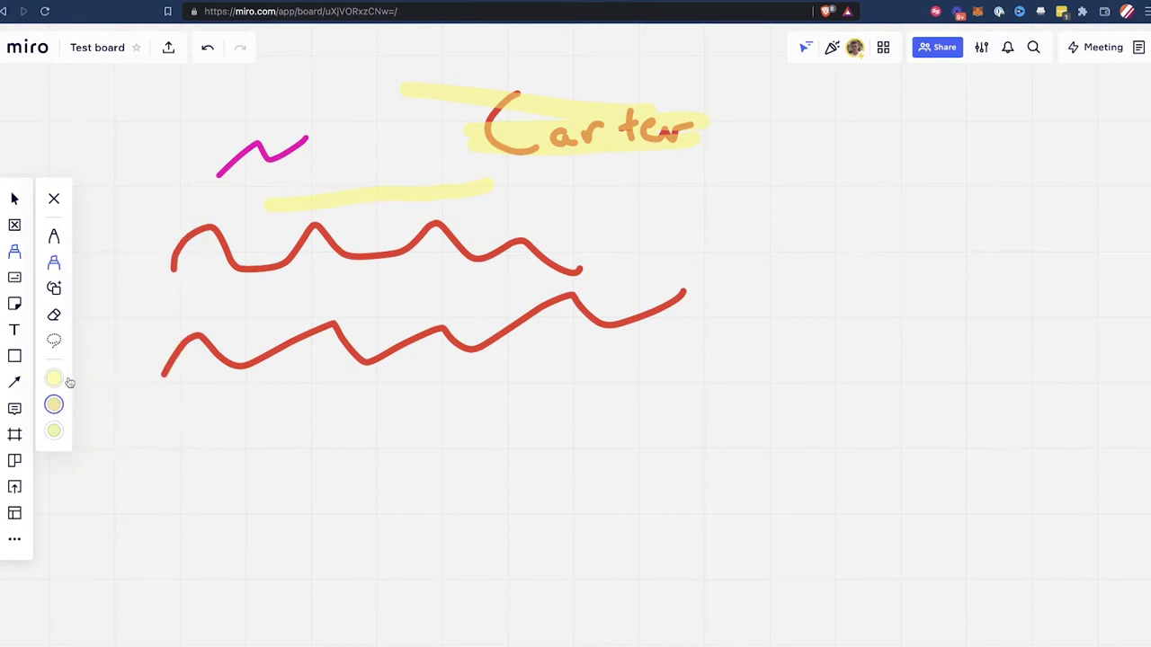
{"action": "left_click", "coordinate": [55, 407]}
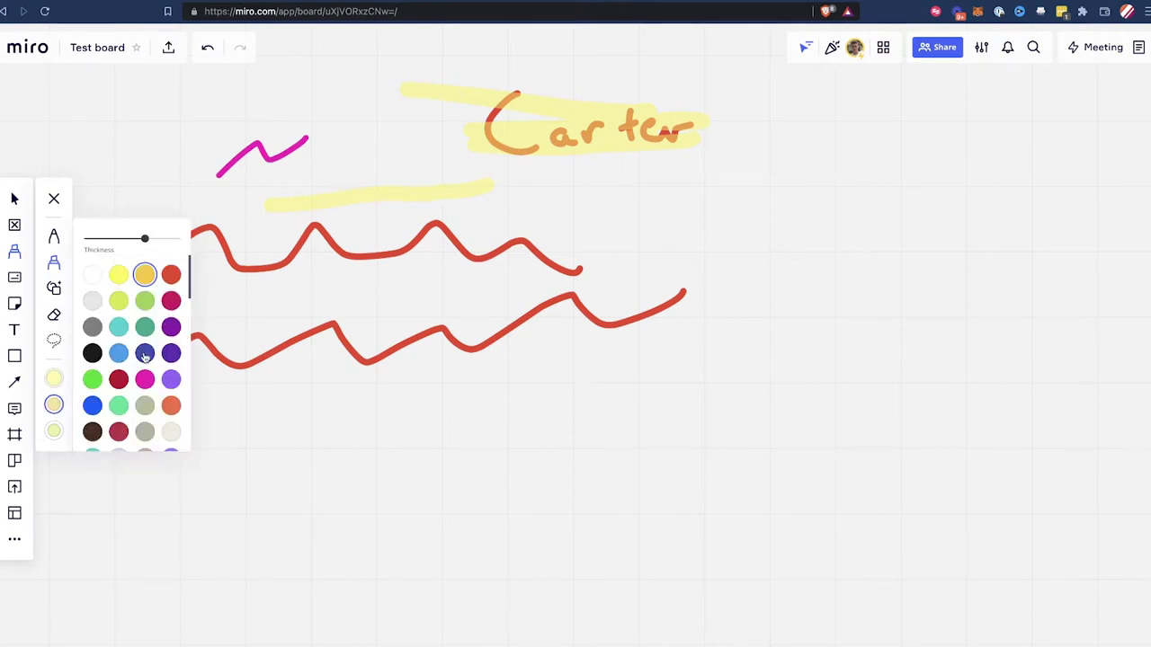
{"action": "left_click", "coordinate": [118, 354]}
{"action": "left_click", "coordinate": [55, 407]}
{"action": "left_click_drag", "start_coordinate": [139, 240], "coordinate": [123, 240]}
{"action": "left_click", "coordinate": [55, 289]}
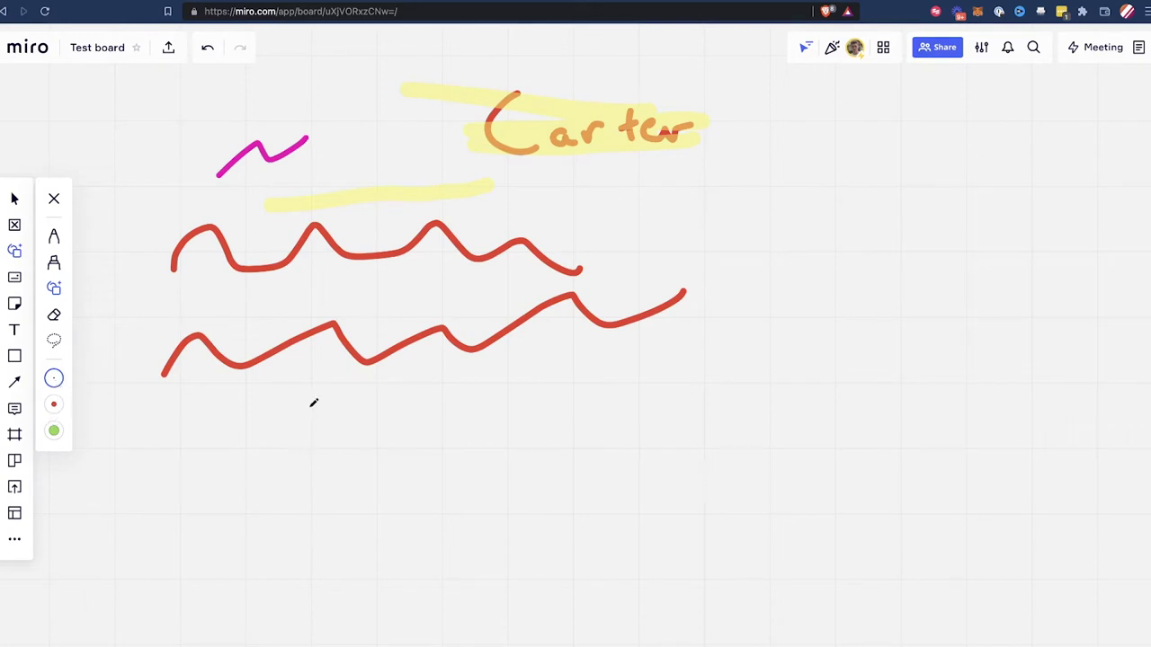
Smart-draw three circles, a narrow triangle, a pentagon and a heart below the red waves
{"action": "mouse_move", "coordinate": [293, 404]}
{"action": "left_mouse_down"}
{"action": "mouse_move", "coordinate": [318, 436]}
{"action": "mouse_move", "coordinate": [315, 400]}
{"action": "left_mouse_up"}
{"action": "mouse_move", "coordinate": [372, 404]}
{"action": "left_mouse_down"}
{"action": "mouse_move", "coordinate": [410, 407]}
{"action": "mouse_move", "coordinate": [381, 394]}
{"action": "left_mouse_up"}
{"action": "mouse_move", "coordinate": [469, 387]}
{"action": "left_mouse_down"}
{"action": "mouse_move", "coordinate": [499, 414]}
{"action": "mouse_move", "coordinate": [469, 385]}
{"action": "left_mouse_up"}
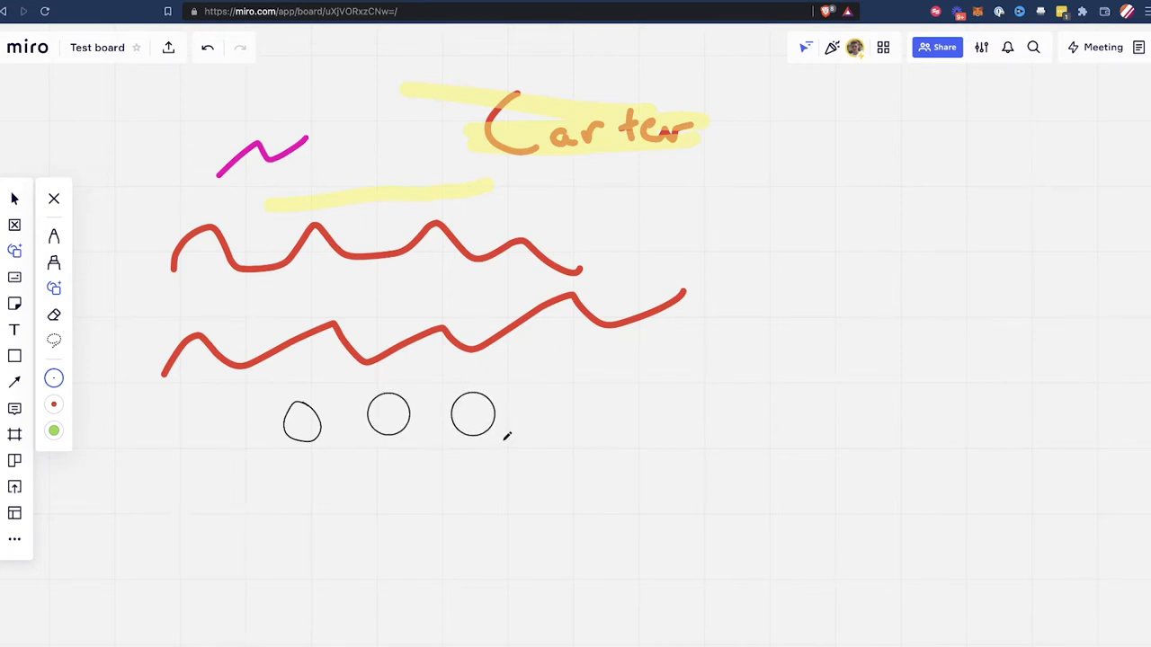
{"action": "mouse_move", "coordinate": [406, 510]}
{"action": "left_mouse_down"}
{"action": "mouse_move", "coordinate": [418, 452]}
{"action": "mouse_move", "coordinate": [432, 512]}
{"action": "left_mouse_up"}
{"action": "left_click_drag", "start_coordinate": [518, 467], "coordinate": [533, 452]}
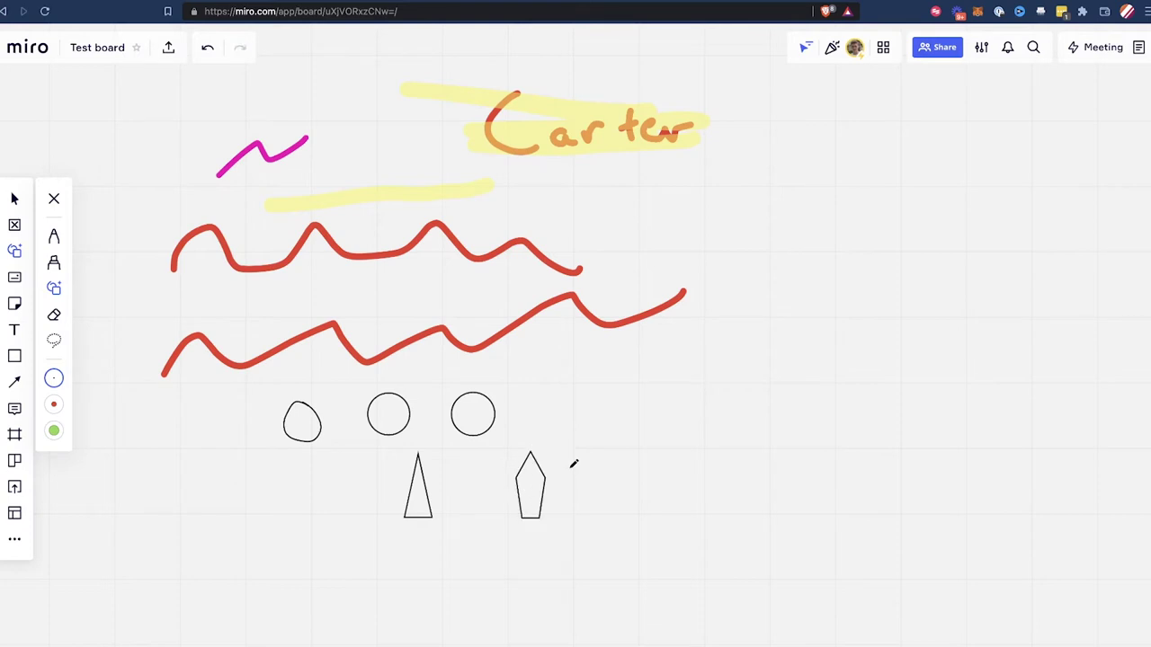
{"action": "mouse_move", "coordinate": [585, 454]}
{"action": "left_mouse_down"}
{"action": "mouse_move", "coordinate": [575, 421]}
{"action": "mouse_move", "coordinate": [629, 422]}
{"action": "mouse_move", "coordinate": [597, 463]}
{"action": "left_mouse_up"}
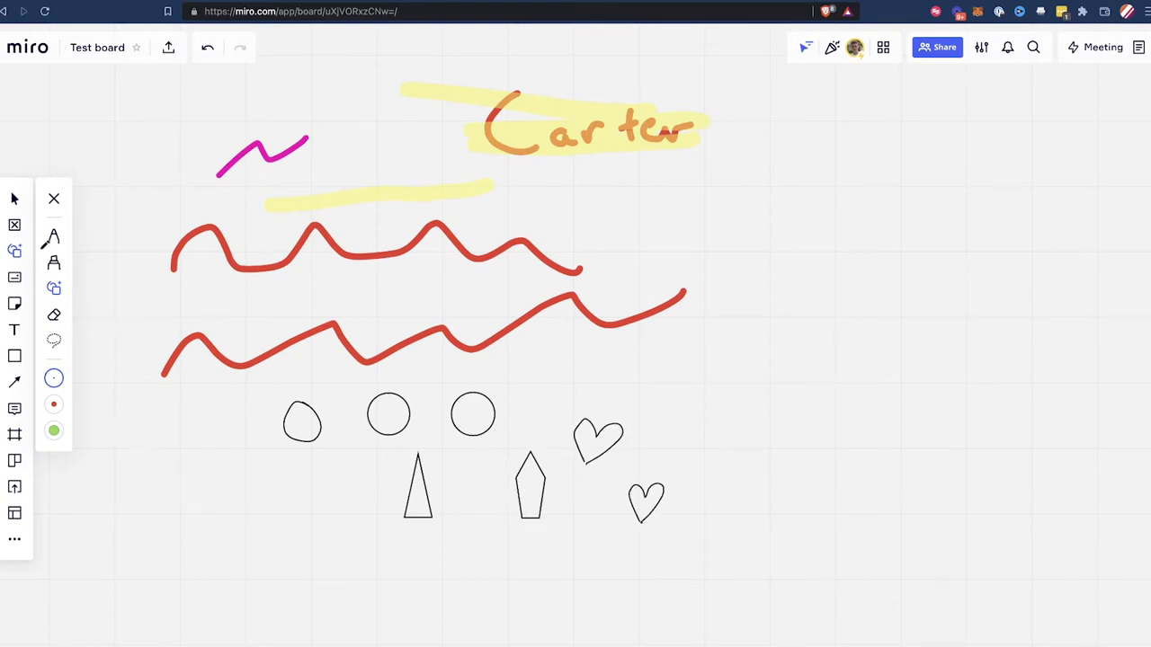
{"action": "left_click", "coordinate": [54, 316]}
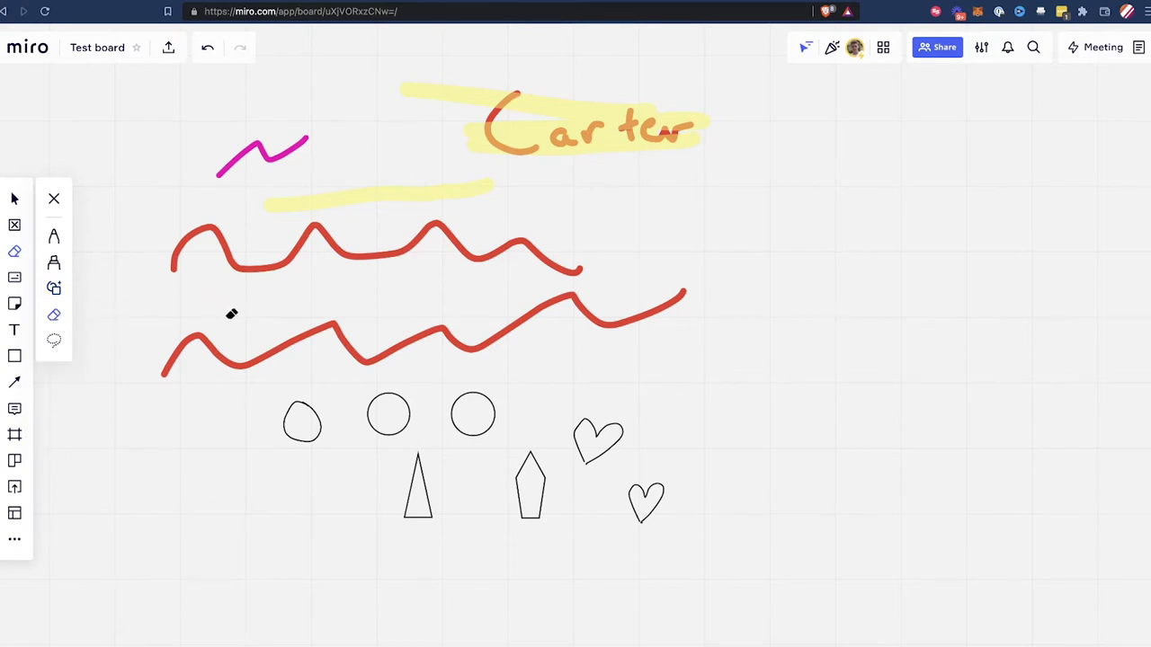
Erase the lumpy first circle and the hearts, then enlarge the pentagon and move it down-left
{"action": "mouse_move", "coordinate": [372, 444]}
{"action": "left_mouse_down"}
{"action": "mouse_move", "coordinate": [401, 401]}
{"action": "mouse_move", "coordinate": [488, 421]}
{"action": "mouse_move", "coordinate": [488, 495]}
{"action": "mouse_move", "coordinate": [668, 485]}
{"action": "mouse_move", "coordinate": [401, 491]}
{"action": "mouse_move", "coordinate": [312, 439]}
{"action": "mouse_move", "coordinate": [452, 420]}
{"action": "mouse_move", "coordinate": [383, 441]}
{"action": "mouse_move", "coordinate": [415, 390]}
{"action": "left_mouse_up"}
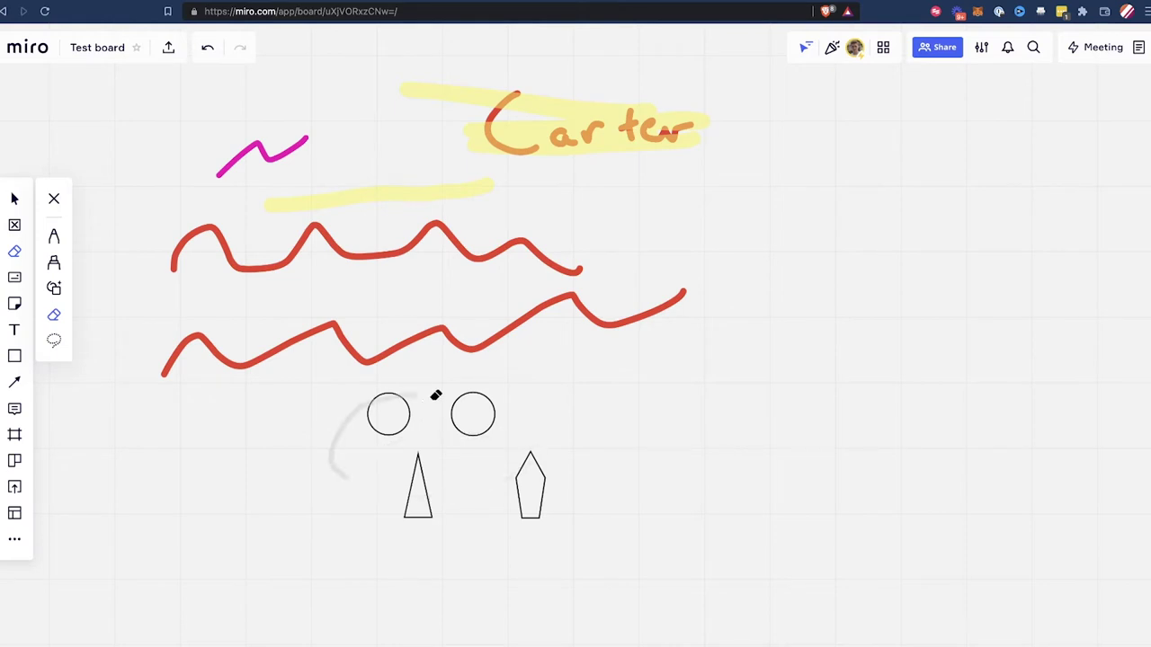
{"action": "left_click", "coordinate": [14, 199]}
{"action": "left_click", "coordinate": [543, 484]}
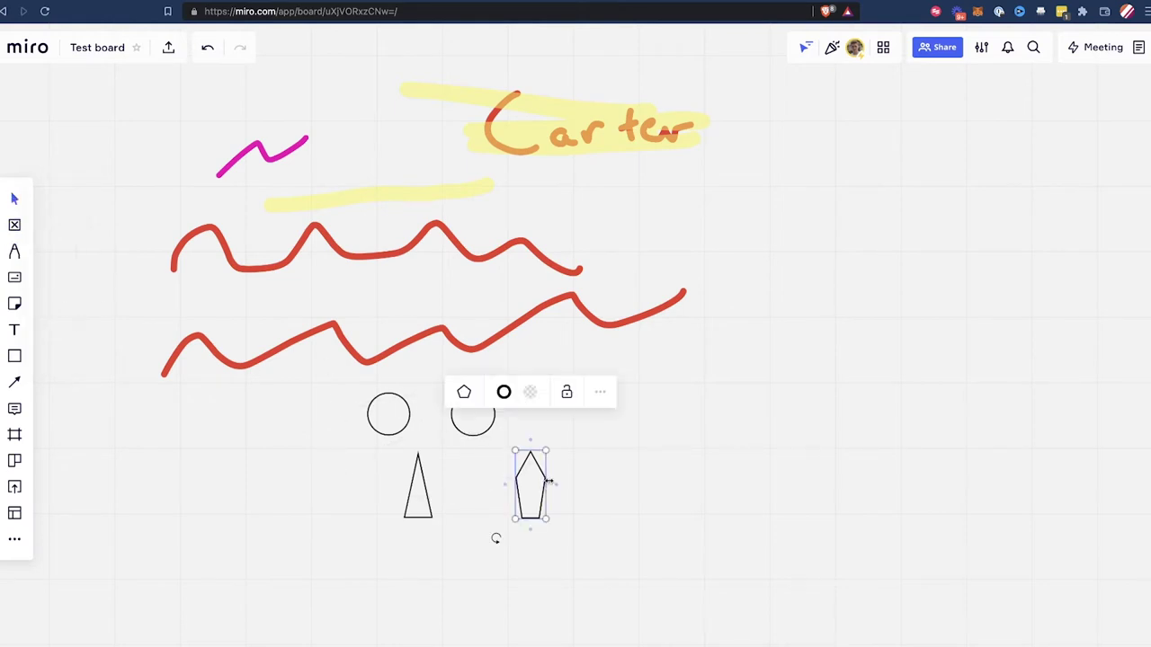
{"action": "left_click_drag", "start_coordinate": [545, 484], "coordinate": [645, 419]}
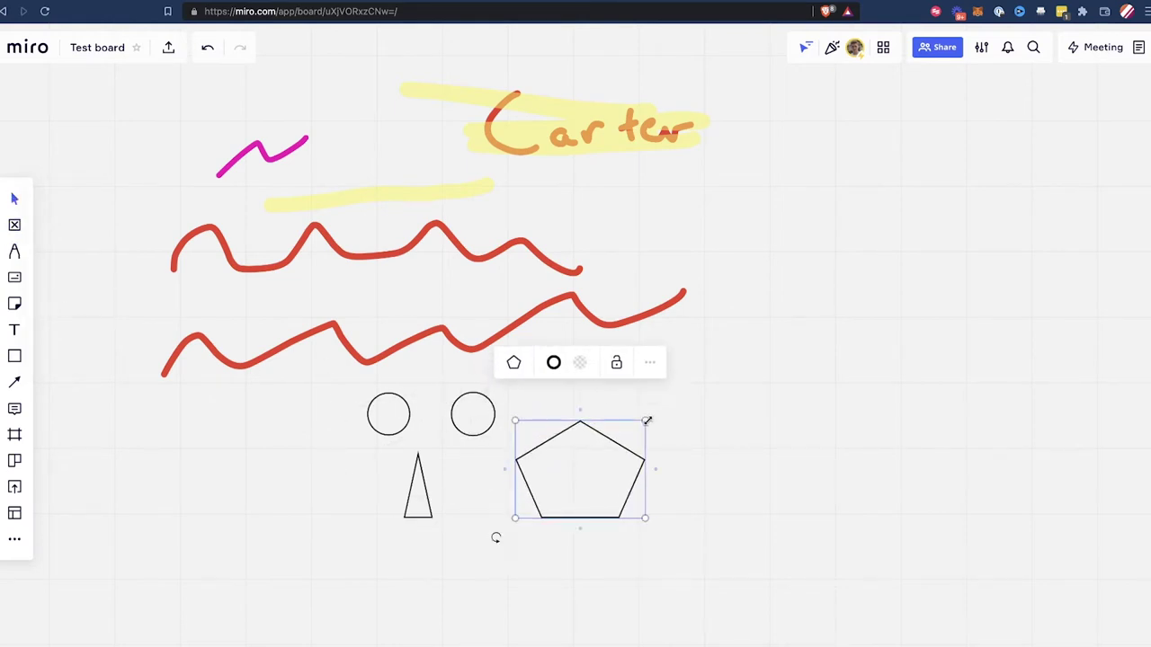
{"action": "left_click_drag", "start_coordinate": [590, 445], "coordinate": [579, 484]}
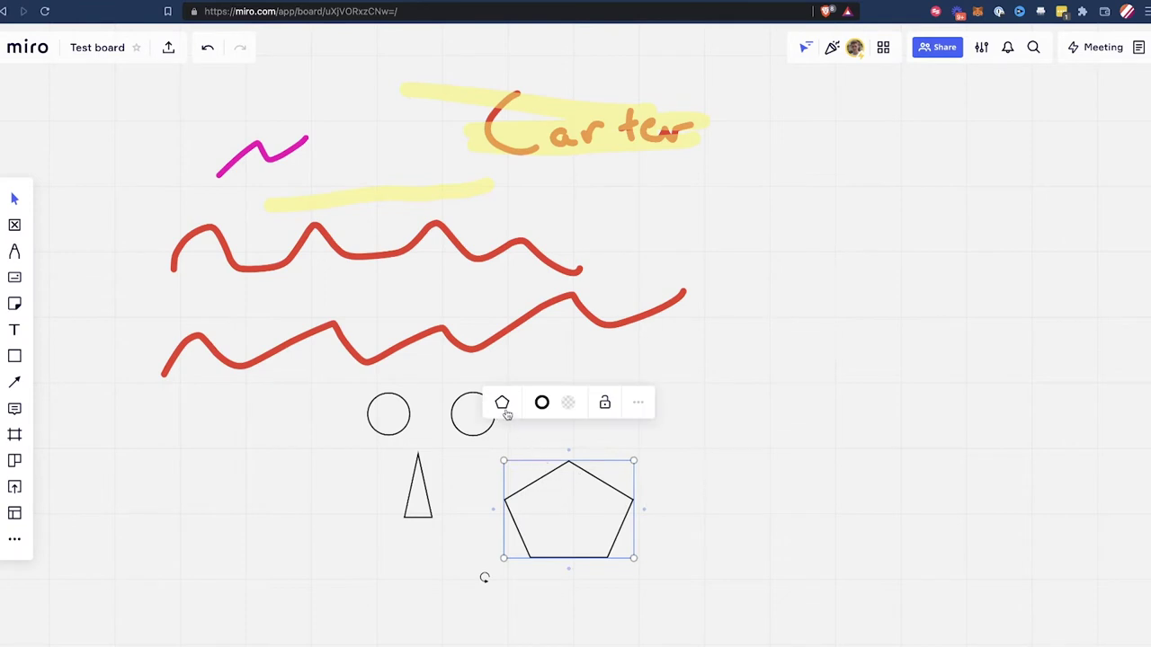
Change the pentagon into a rounded rectangle, then into a speech bubble
{"action": "left_click", "coordinate": [504, 409]}
{"action": "left_click", "coordinate": [550, 465]}
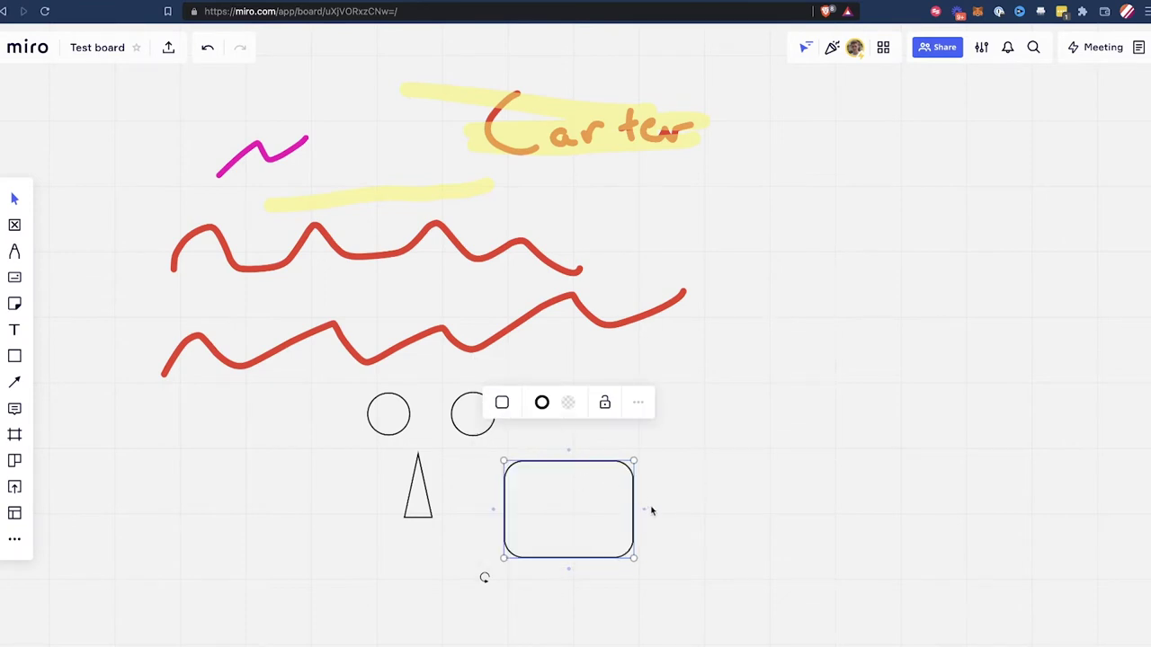
{"action": "left_click", "coordinate": [502, 404]}
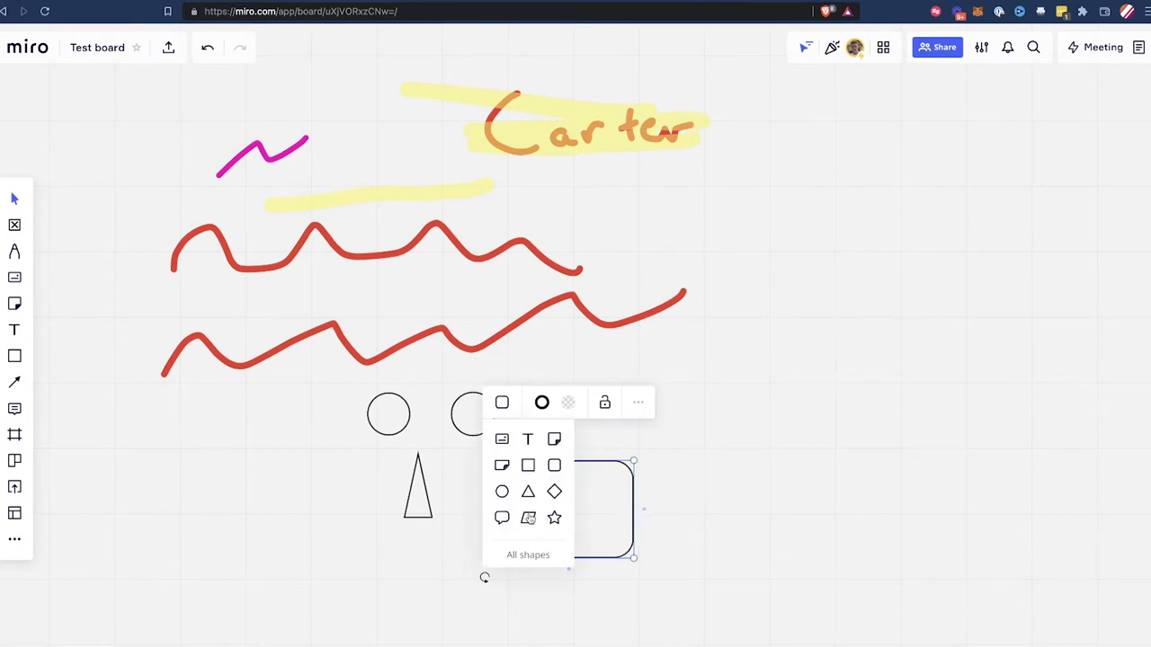
{"action": "left_click", "coordinate": [506, 526]}
{"action": "left_click", "coordinate": [14, 251]}
{"action": "left_click", "coordinate": [53, 314]}
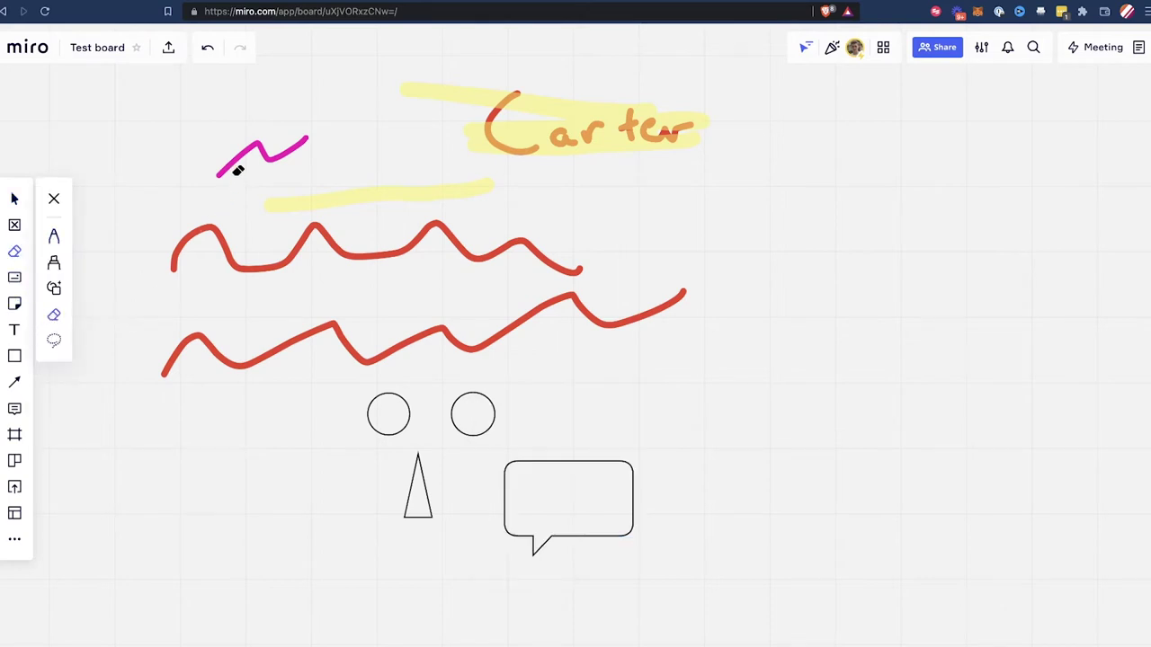
Erase the pink squiggle, yellow highlights, handwritten 'Carter' and both red wavy lines
{"action": "left_click_drag", "start_coordinate": [259, 154], "coordinate": [283, 190]}
{"action": "left_click_drag", "start_coordinate": [411, 131], "coordinate": [441, 85]}
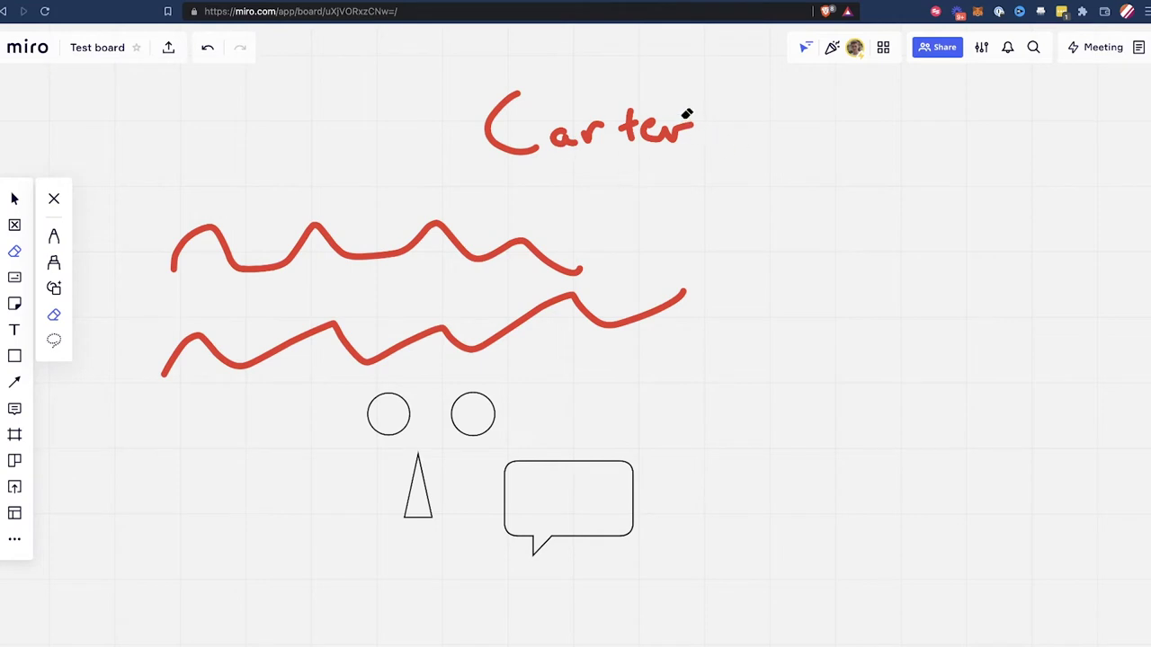
{"action": "left_click_drag", "start_coordinate": [688, 114], "coordinate": [688, 118]}
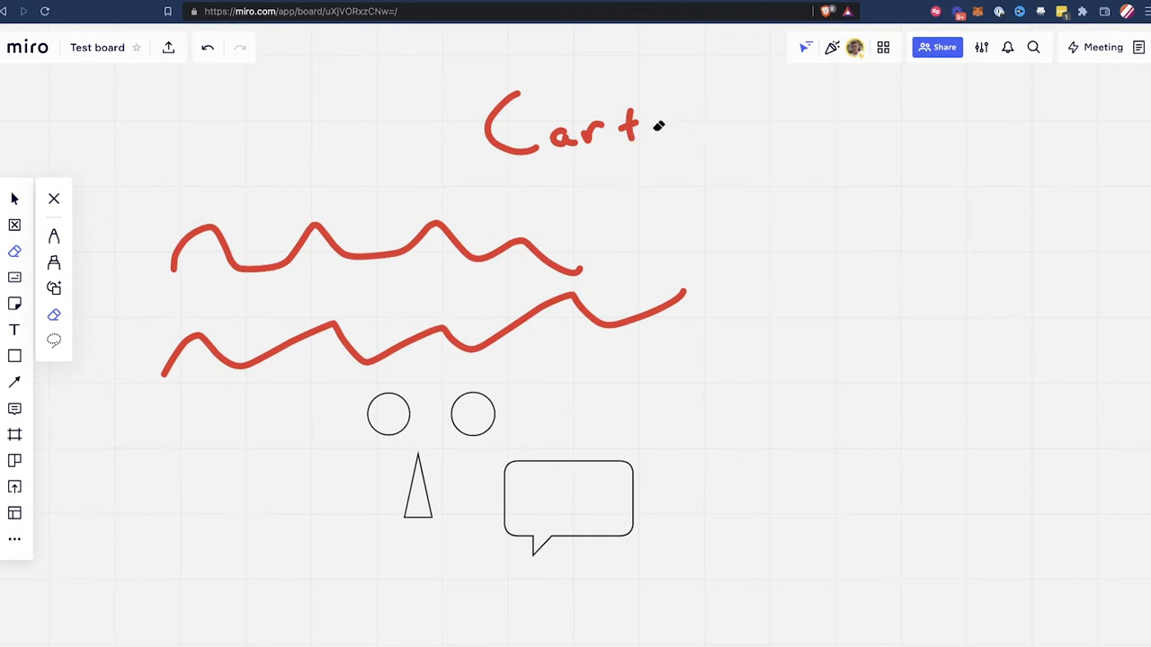
{"action": "left_click_drag", "start_coordinate": [644, 129], "coordinate": [513, 152]}
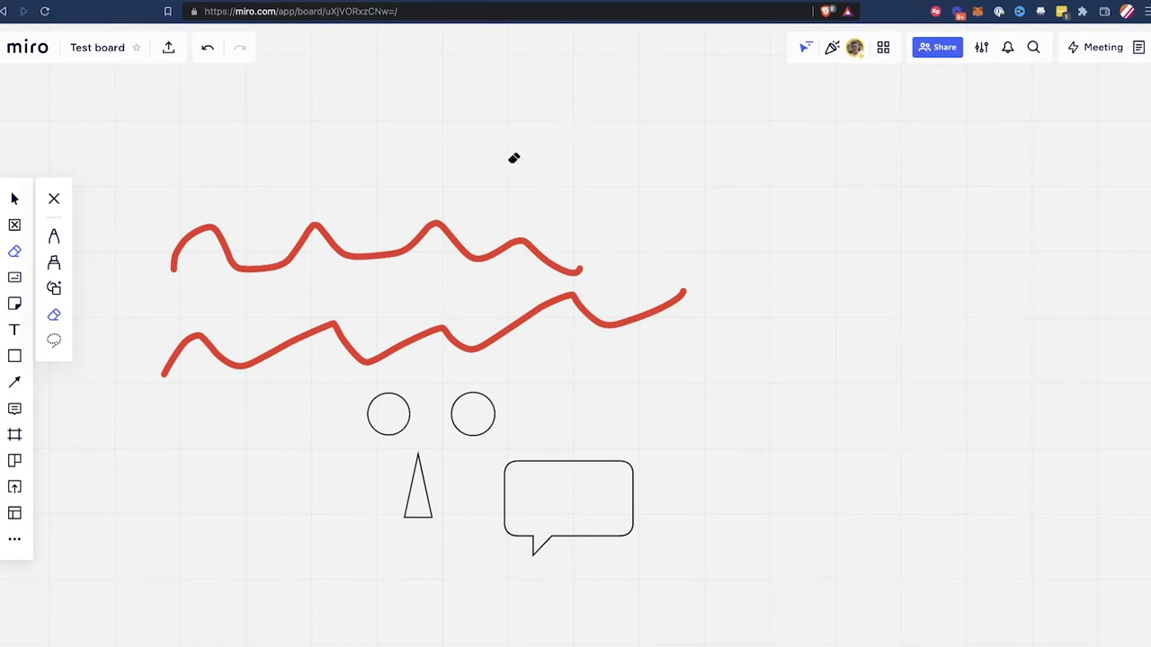
{"action": "left_click_drag", "start_coordinate": [401, 224], "coordinate": [413, 243]}
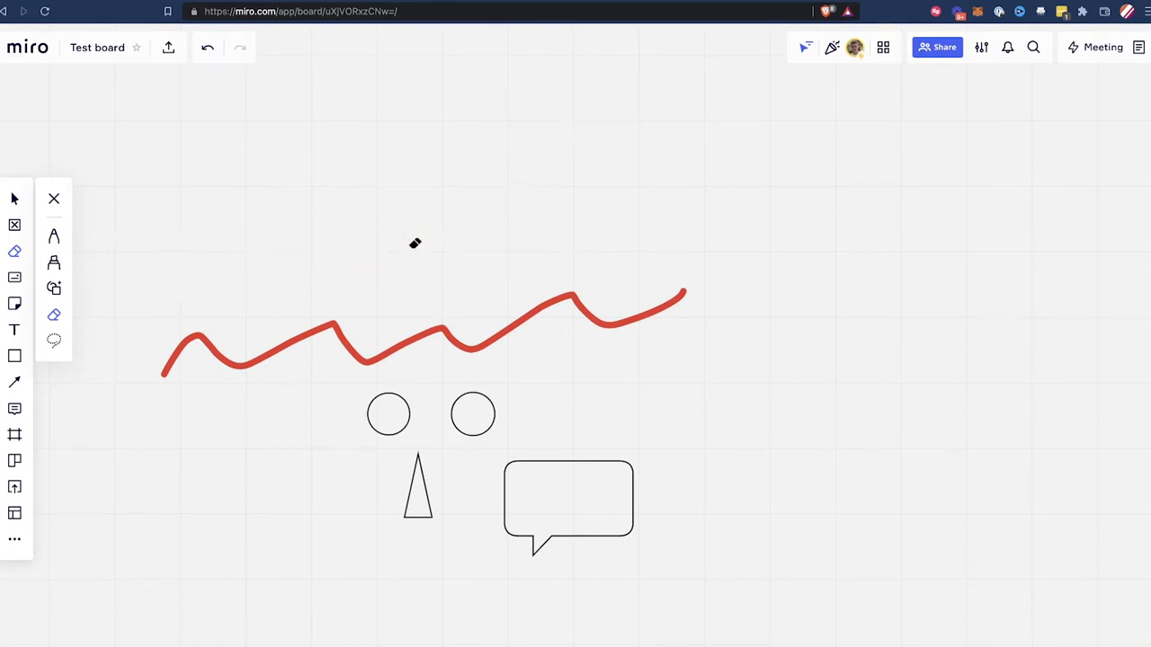
{"action": "left_click_drag", "start_coordinate": [429, 304], "coordinate": [440, 329]}
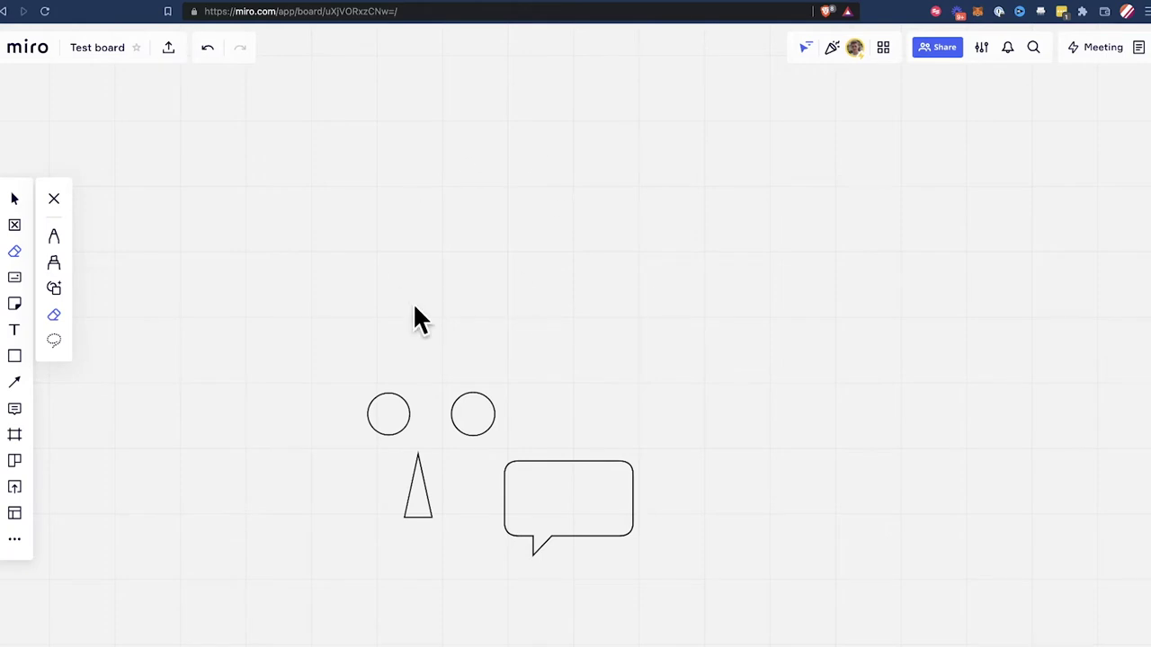
Lasso the left circle and triangle, then enlarge them together beside the small circle
{"action": "left_click", "coordinate": [55, 343]}
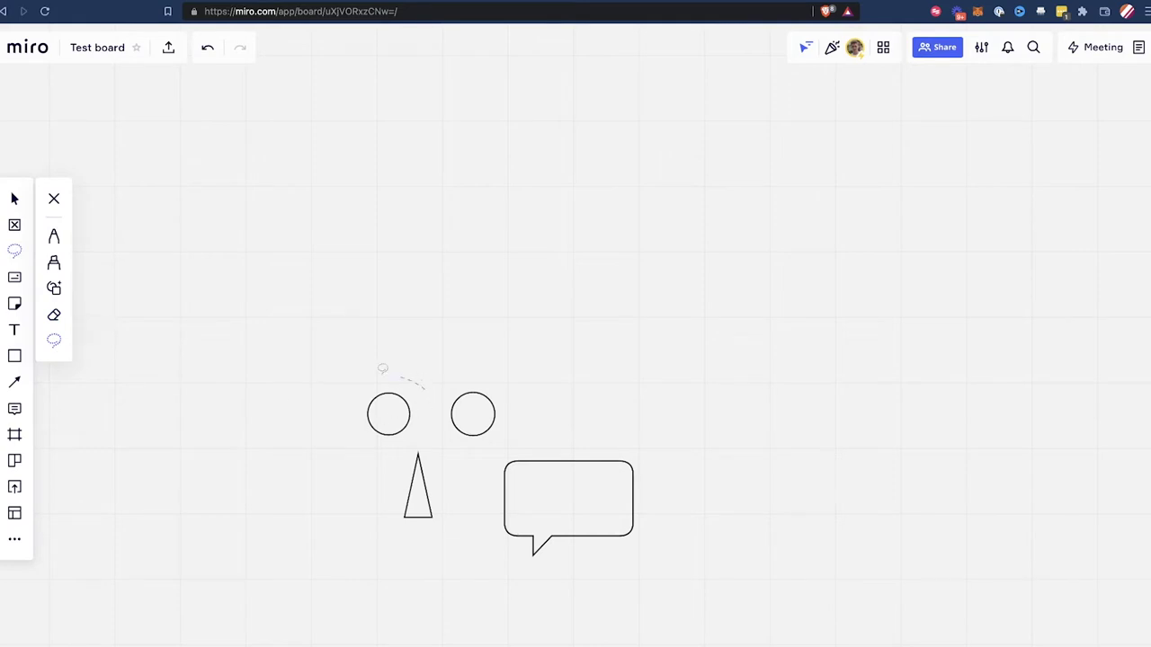
{"action": "left_click_drag", "start_coordinate": [395, 449], "coordinate": [429, 446]}
{"action": "left_click_drag", "start_coordinate": [411, 401], "coordinate": [411, 399]}
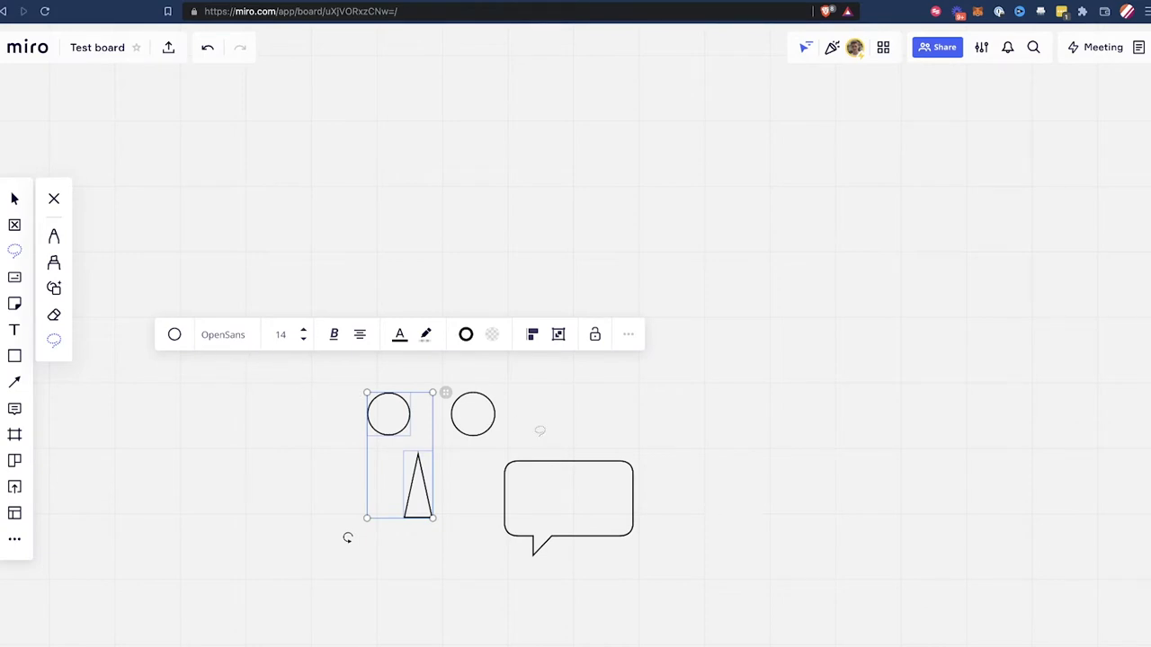
{"action": "key", "text": "v"}
{"action": "left_click_drag", "start_coordinate": [410, 427], "coordinate": [342, 265]}
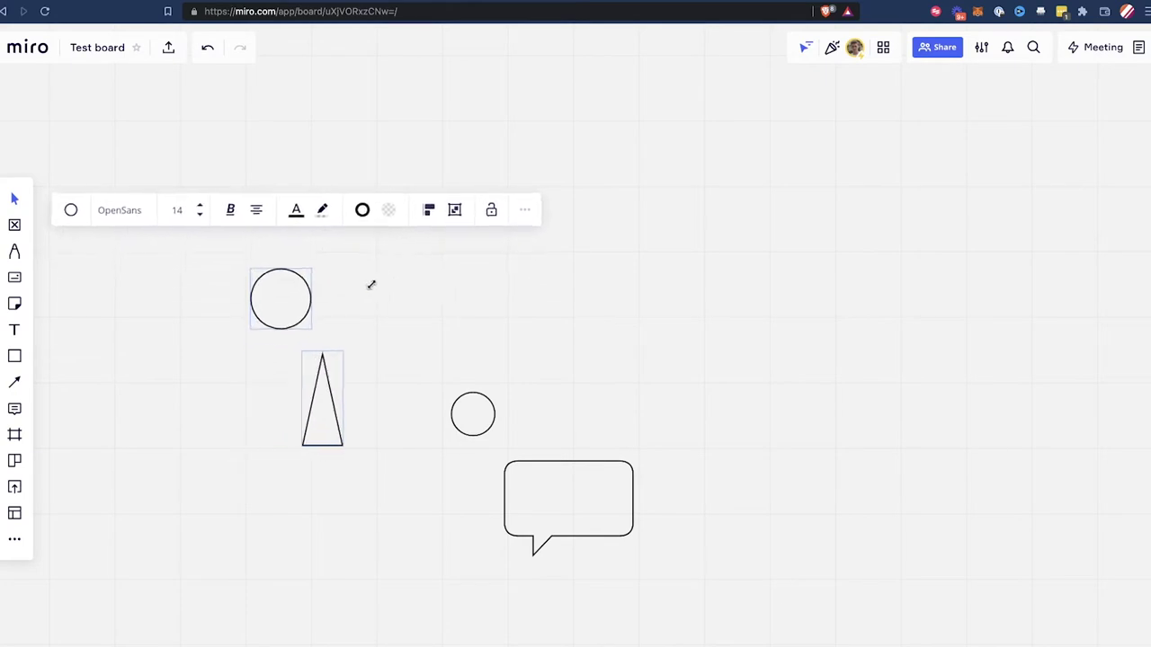
{"action": "left_click_drag", "start_coordinate": [280, 301], "coordinate": [391, 396]}
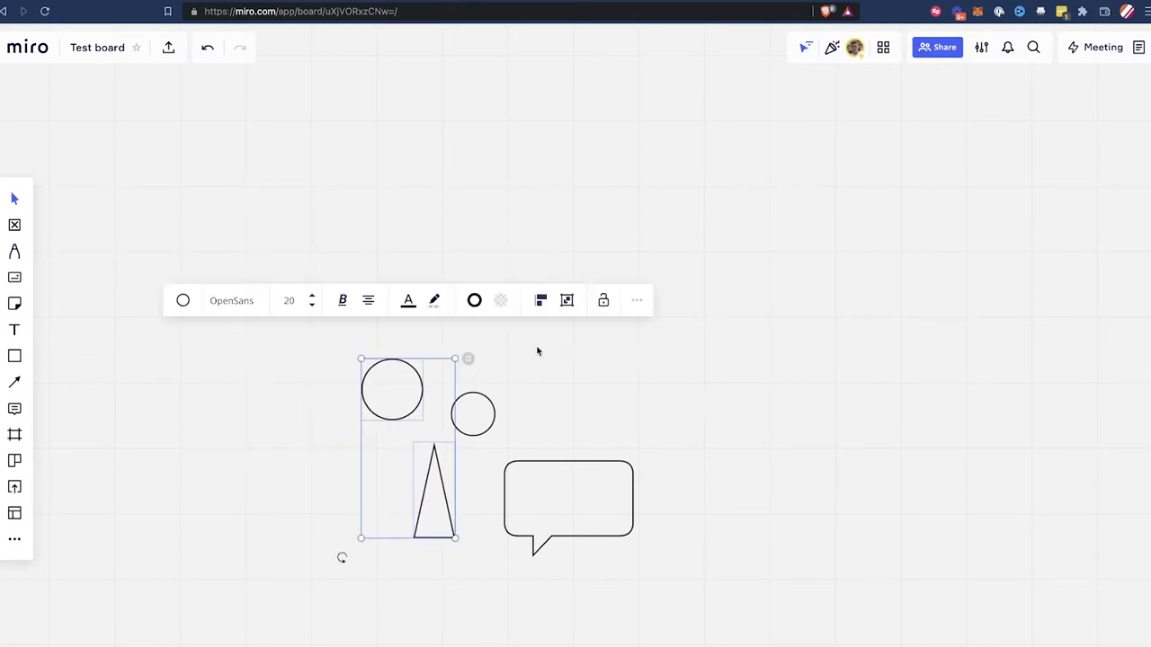
{"action": "left_click_drag", "start_coordinate": [537, 350], "coordinate": [319, 607]}
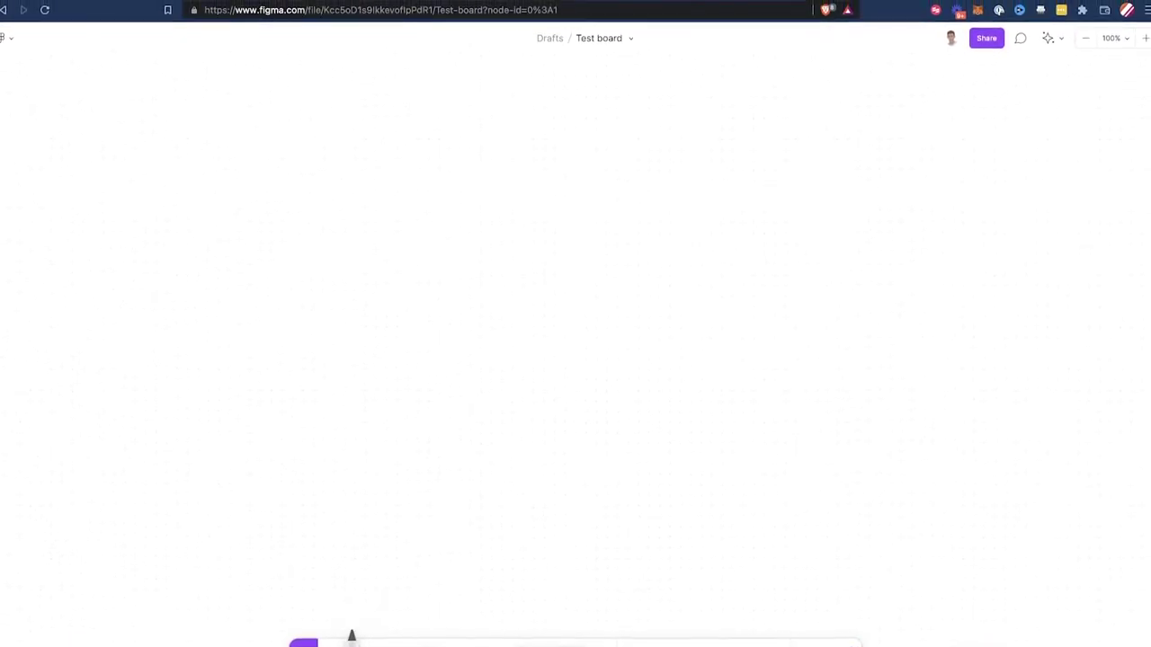
Choose the FigJam Marker and set its colour to dark grey after trying other swatches
{"action": "left_click", "coordinate": [352, 633]}
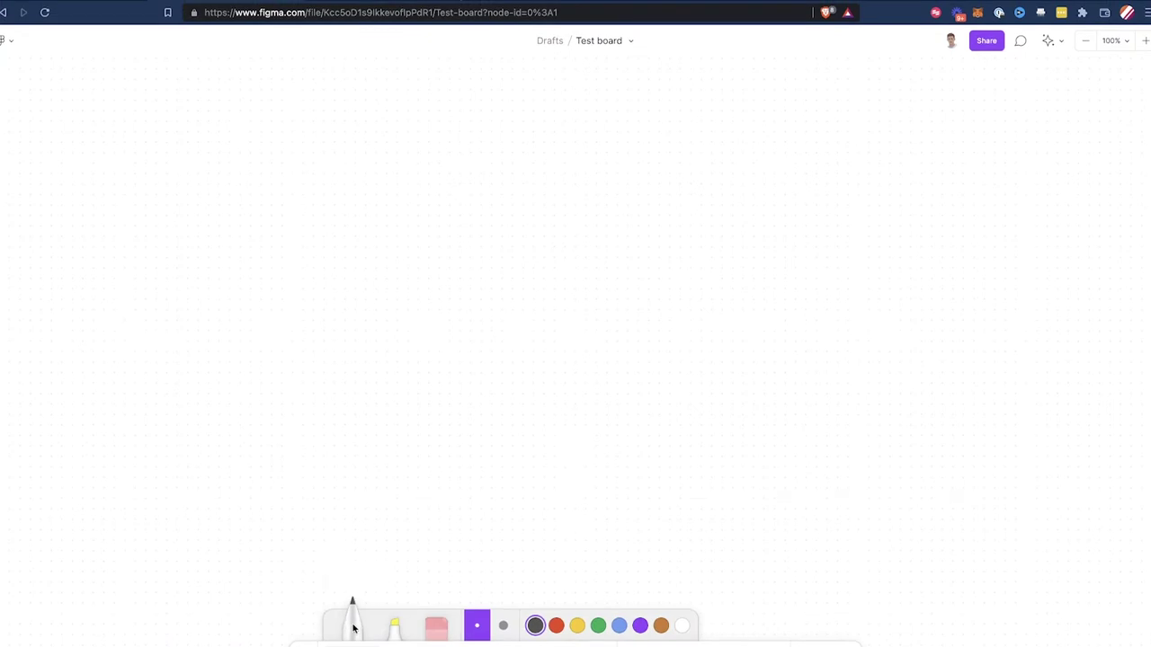
{"action": "left_click", "coordinate": [385, 625]}
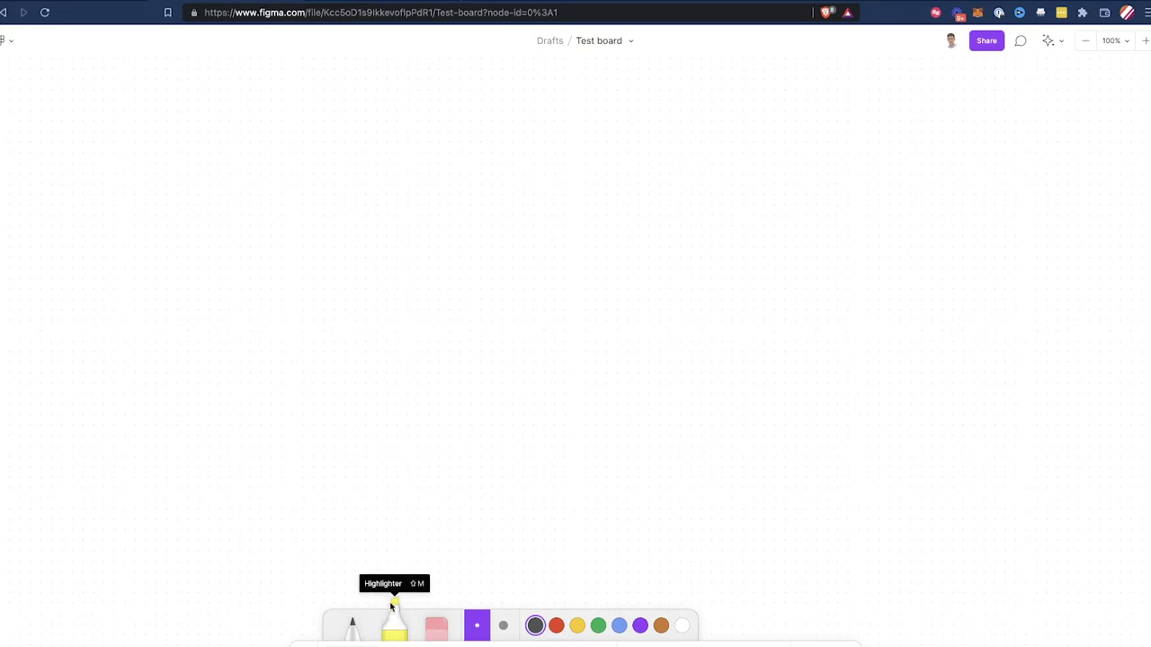
{"action": "left_click", "coordinate": [355, 622]}
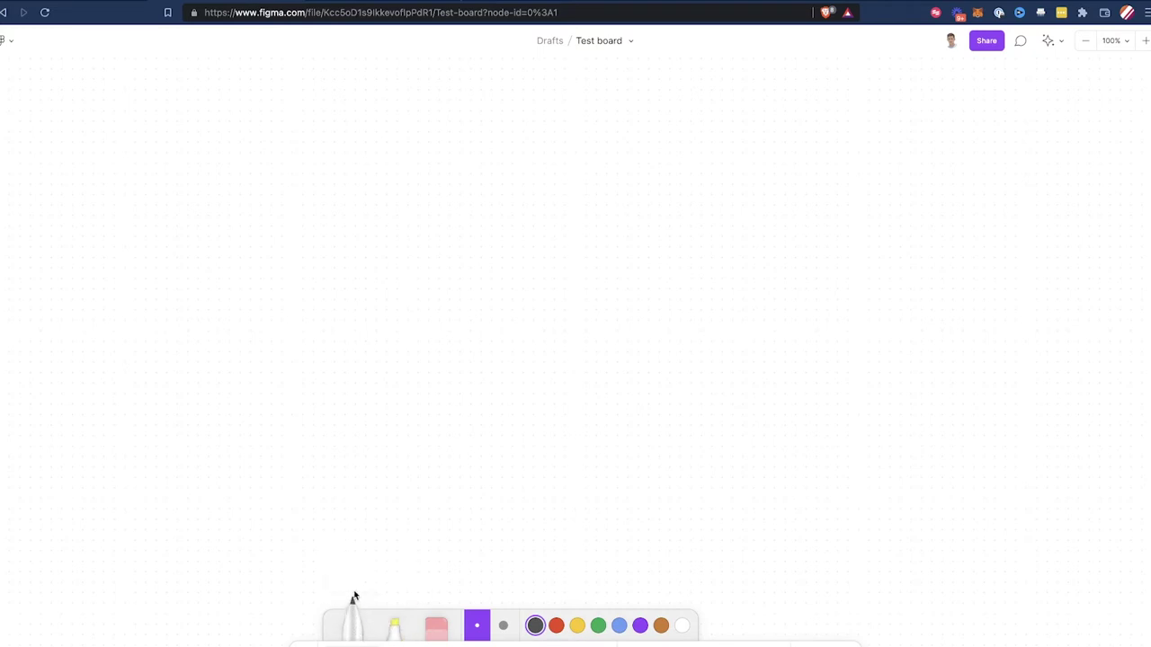
{"action": "left_click", "coordinate": [557, 626]}
{"action": "left_click", "coordinate": [598, 626]}
{"action": "left_click", "coordinate": [619, 626]}
{"action": "left_click", "coordinate": [639, 625]}
{"action": "left_click", "coordinate": [662, 626]}
{"action": "left_click", "coordinate": [682, 626]}
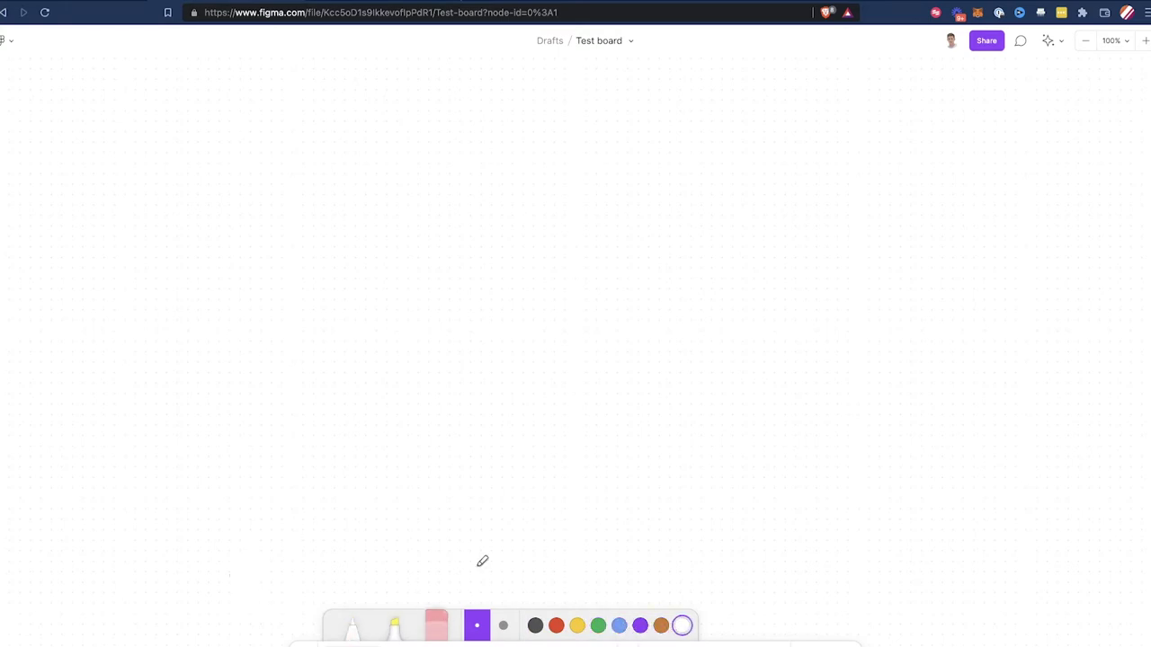
{"action": "left_click", "coordinate": [536, 626]}
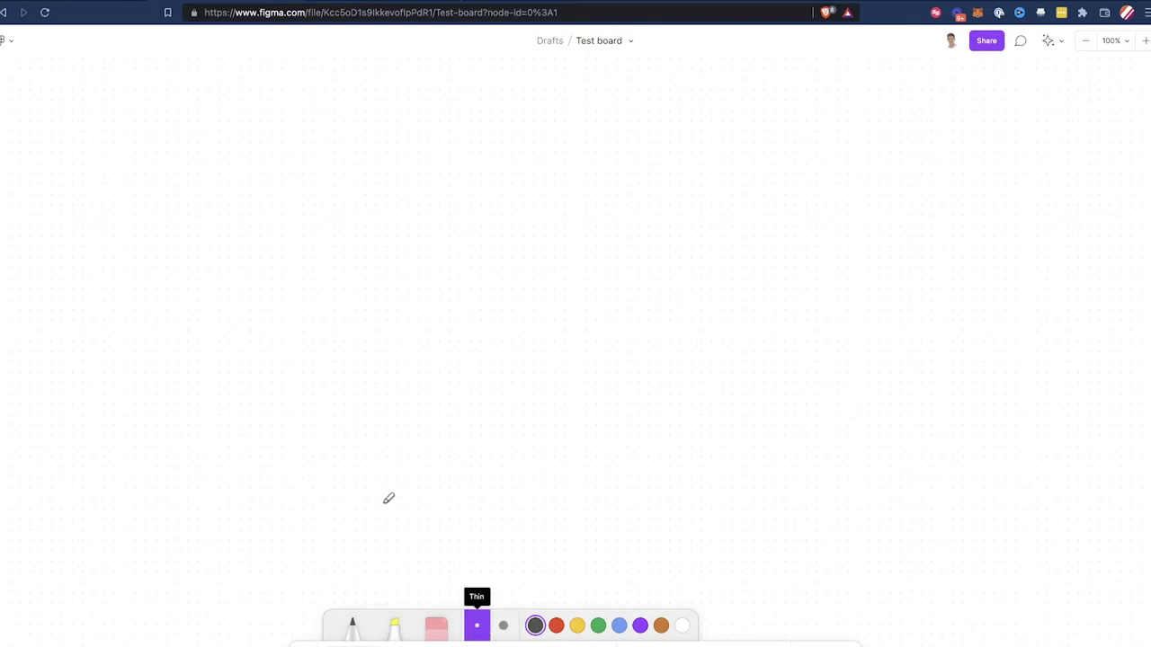
Draw a thin scribble, a thick zigzag beside it, and handwrite 'Carter' below in thin marker
{"action": "mouse_move", "coordinate": [330, 291]}
{"action": "left_mouse_down"}
{"action": "mouse_move", "coordinate": [392, 326]}
{"action": "mouse_move", "coordinate": [408, 360]}
{"action": "left_mouse_up"}
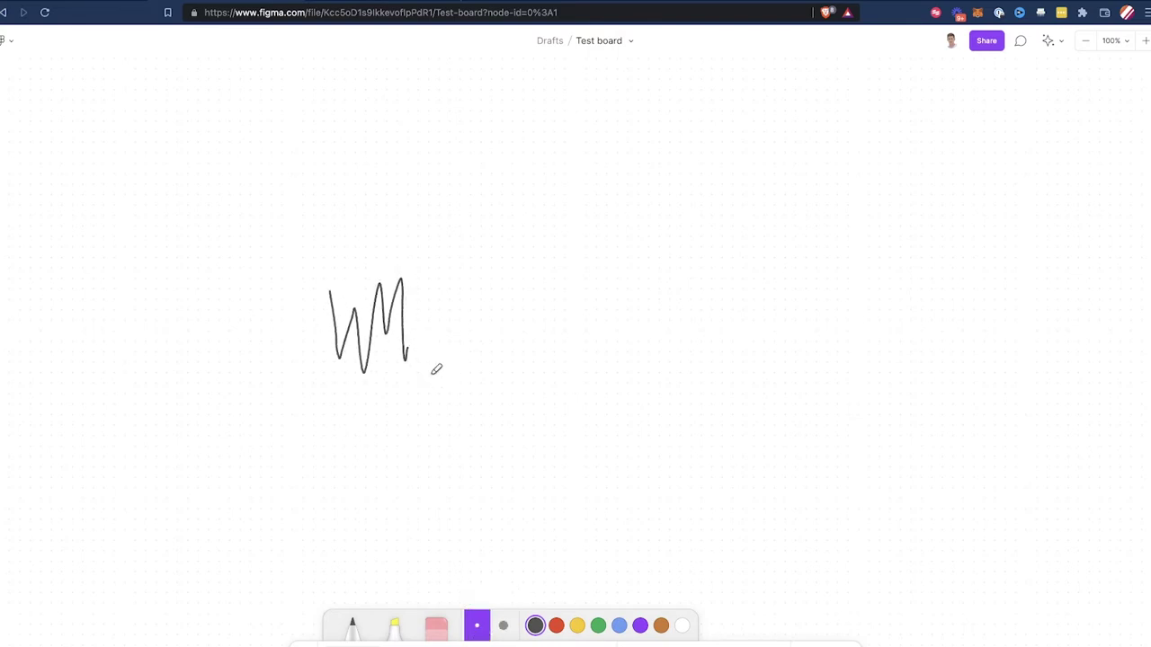
{"action": "left_click", "coordinate": [502, 627]}
{"action": "mouse_move", "coordinate": [454, 266]}
{"action": "left_mouse_down"}
{"action": "mouse_move", "coordinate": [486, 339]}
{"action": "mouse_move", "coordinate": [555, 372]}
{"action": "mouse_move", "coordinate": [645, 284]}
{"action": "mouse_move", "coordinate": [655, 356]}
{"action": "left_mouse_up"}
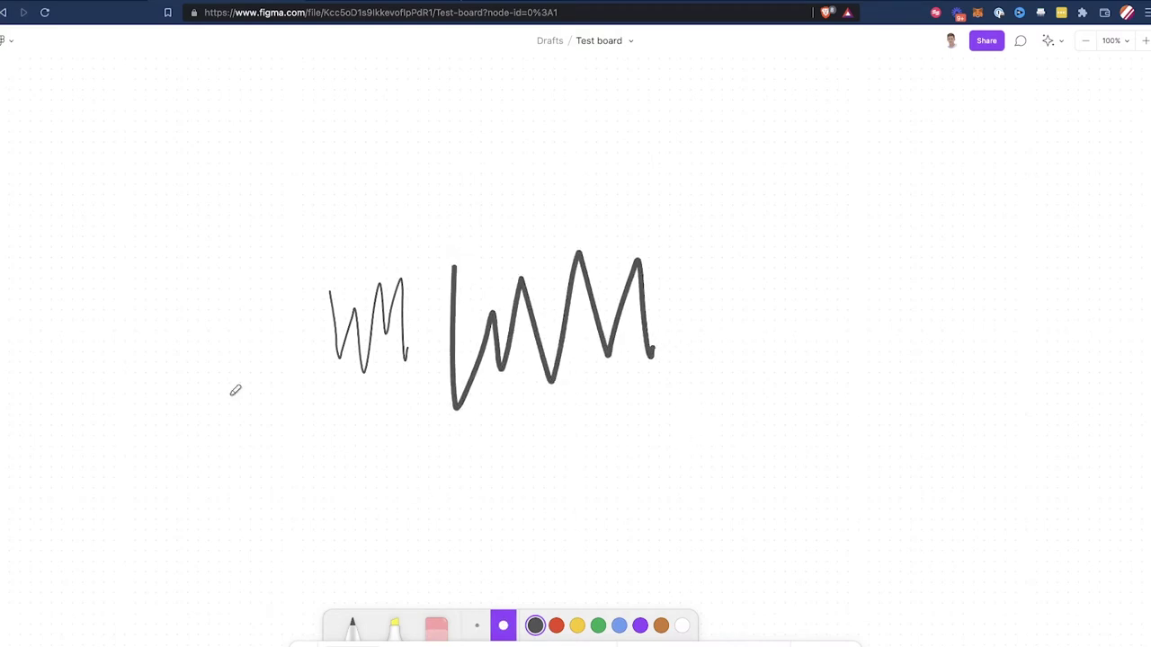
{"action": "left_click", "coordinate": [477, 626]}
{"action": "mouse_move", "coordinate": [345, 405]}
{"action": "left_mouse_down"}
{"action": "mouse_move", "coordinate": [332, 407]}
{"action": "mouse_move", "coordinate": [362, 440]}
{"action": "mouse_move", "coordinate": [398, 418]}
{"action": "mouse_move", "coordinate": [429, 433]}
{"action": "left_mouse_up"}
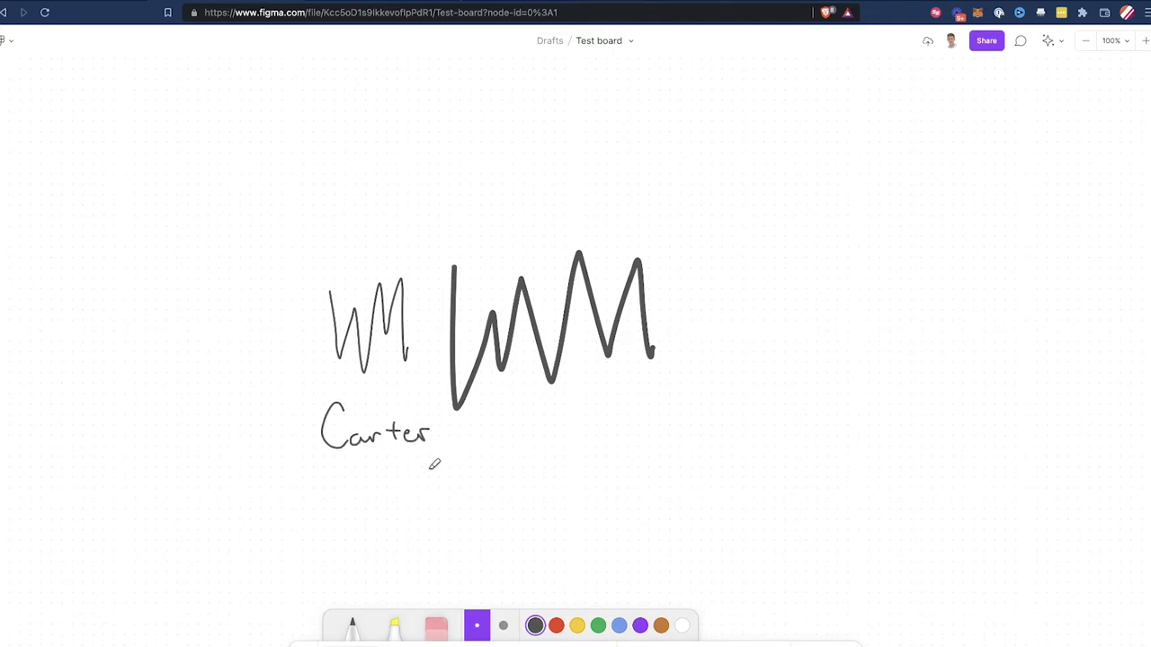
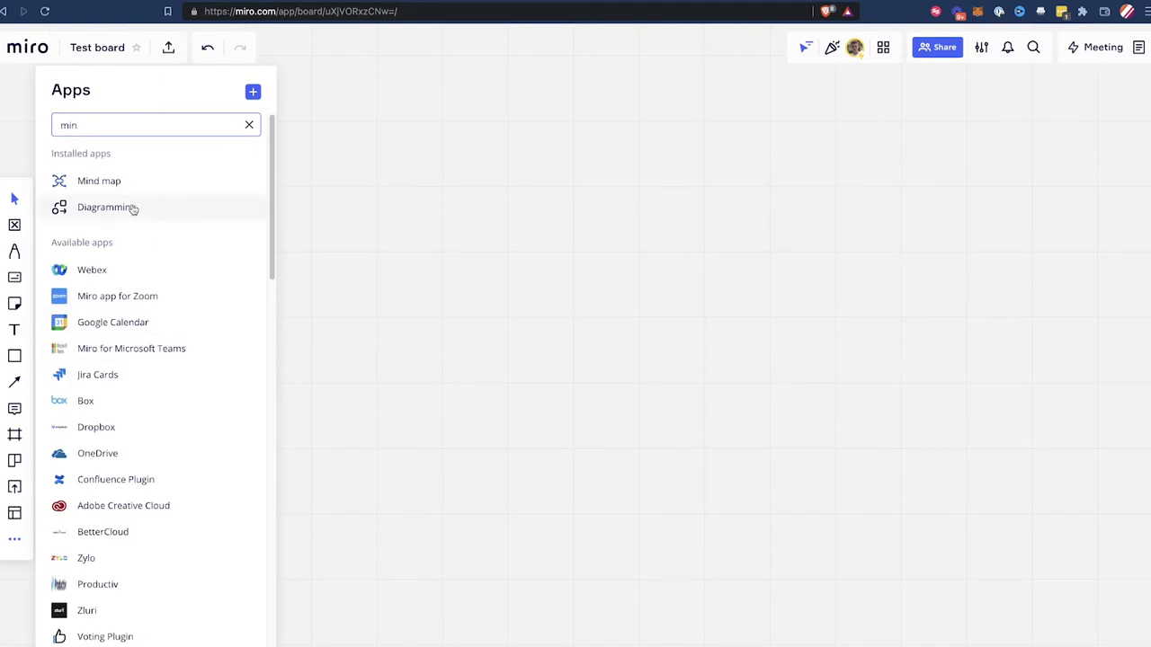
Place a mind map root and add a recoloured child node named 'mindmap'
{"action": "left_click", "coordinate": [116, 183]}
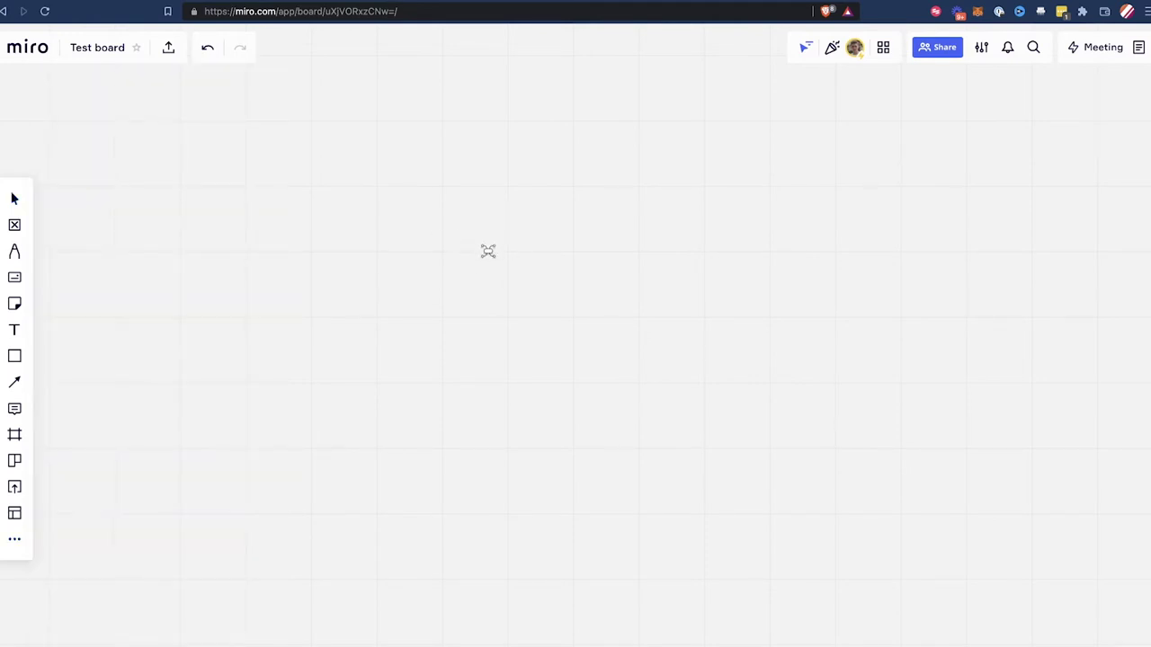
{"action": "left_click", "coordinate": [487, 251]}
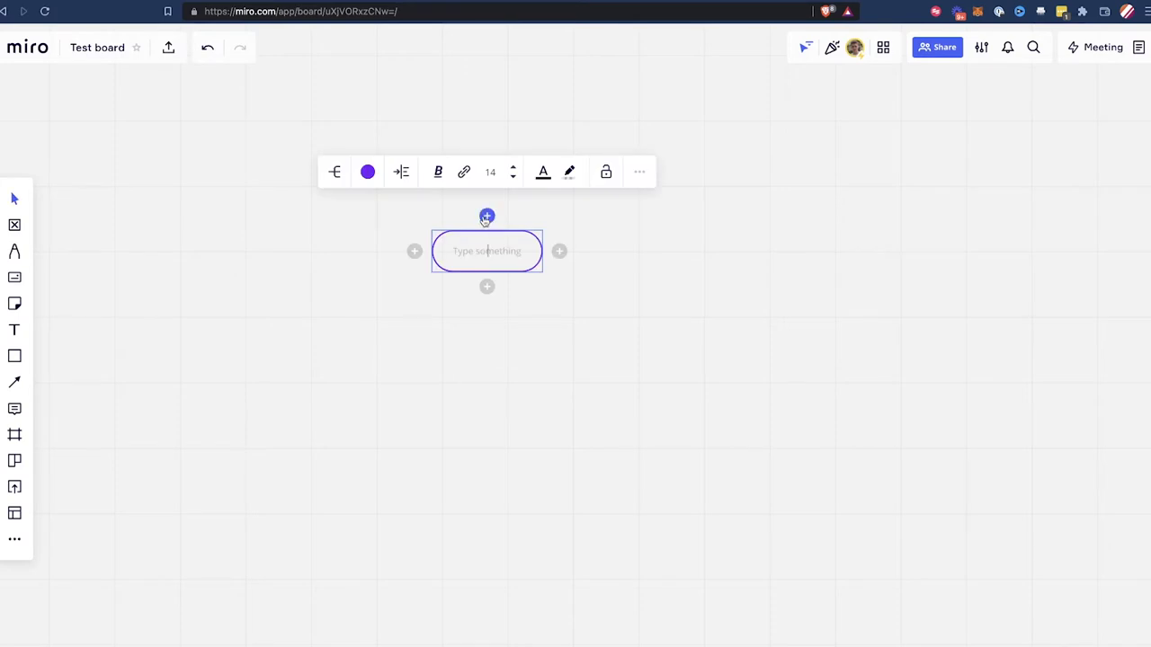
{"action": "left_click", "coordinate": [487, 216]}
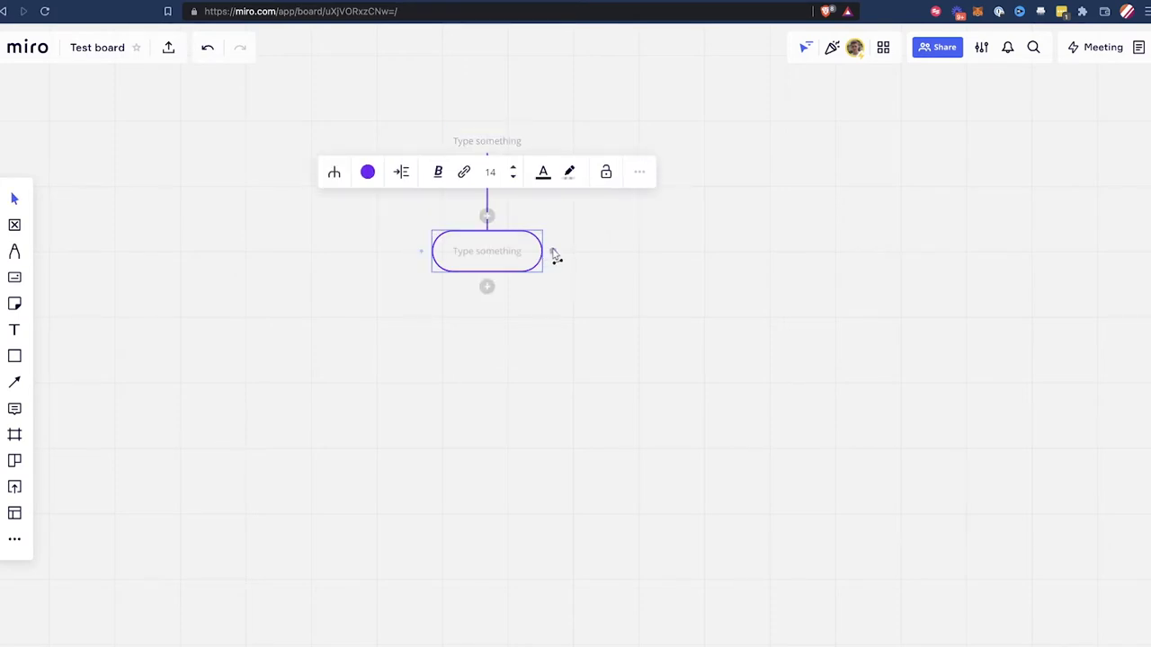
{"action": "left_click", "coordinate": [484, 144]}
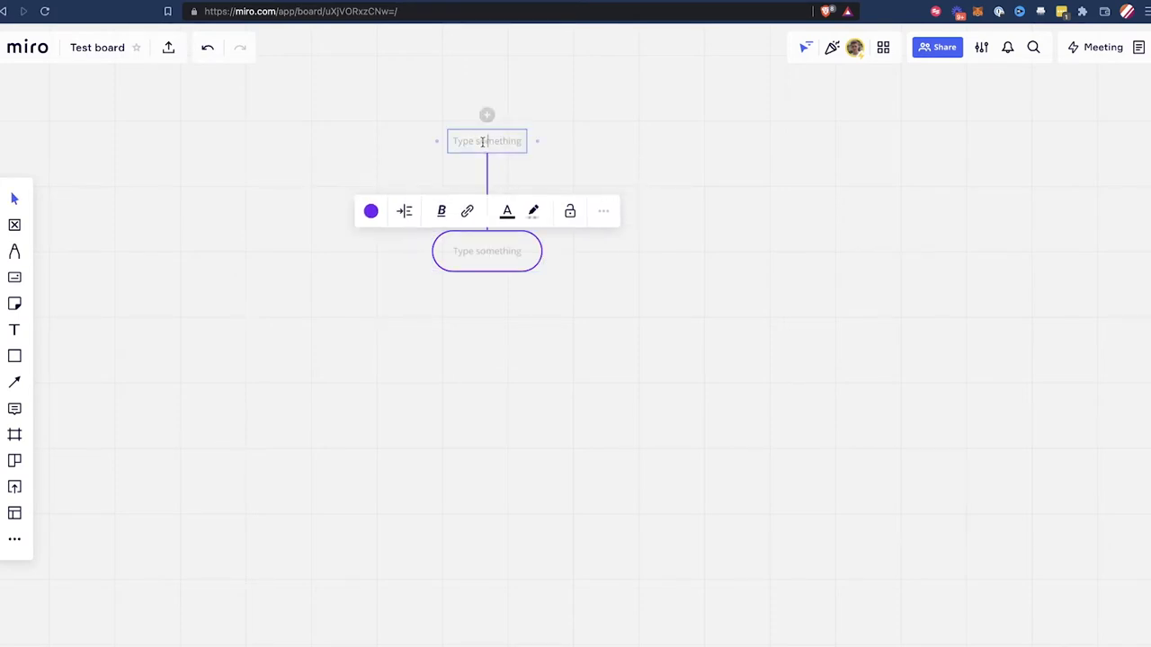
{"action": "type", "text": "mindmap"}
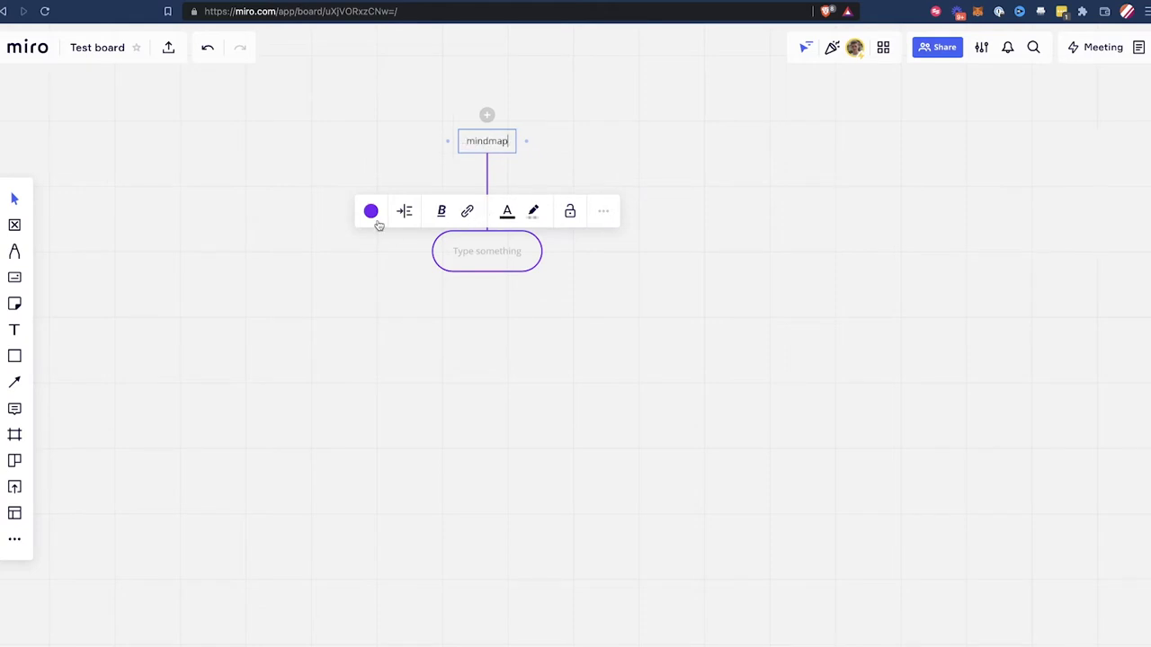
{"action": "left_click", "coordinate": [373, 213]}
{"action": "left_click", "coordinate": [384, 247]}
Add branches above the 'mindmap' node and a second child below the root
{"action": "key", "text": "Return"}
{"action": "left_click", "coordinate": [487, 120]}
{"action": "key", "text": "Return"}
{"action": "key", "text": "Escape"}
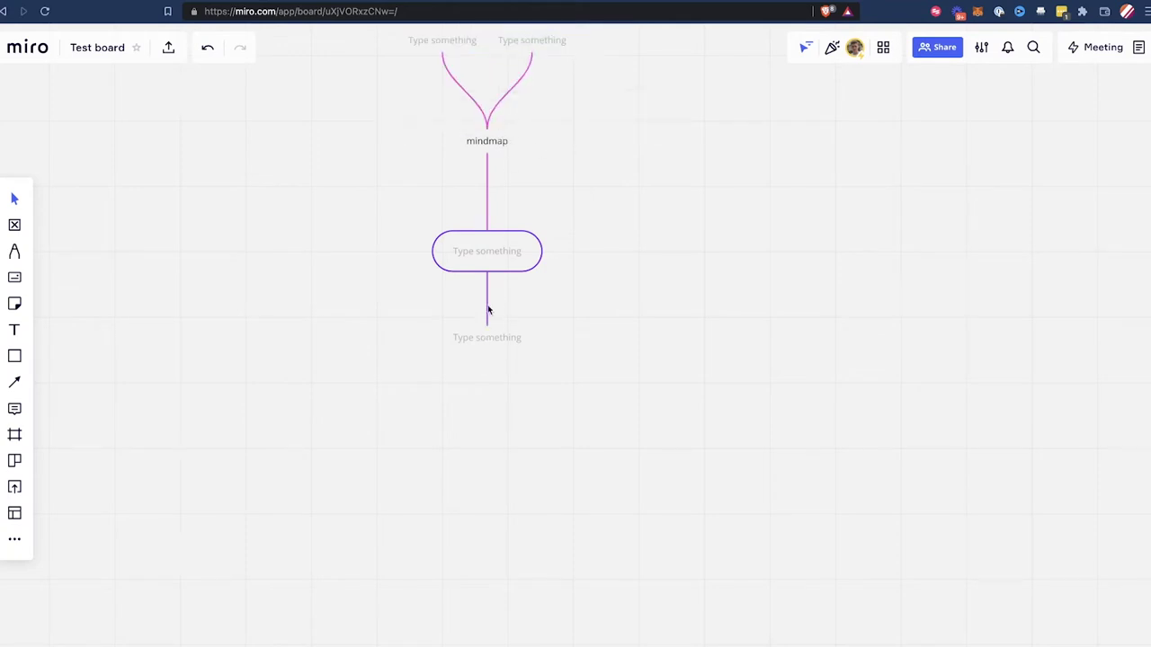
{"action": "left_click", "coordinate": [486, 286]}
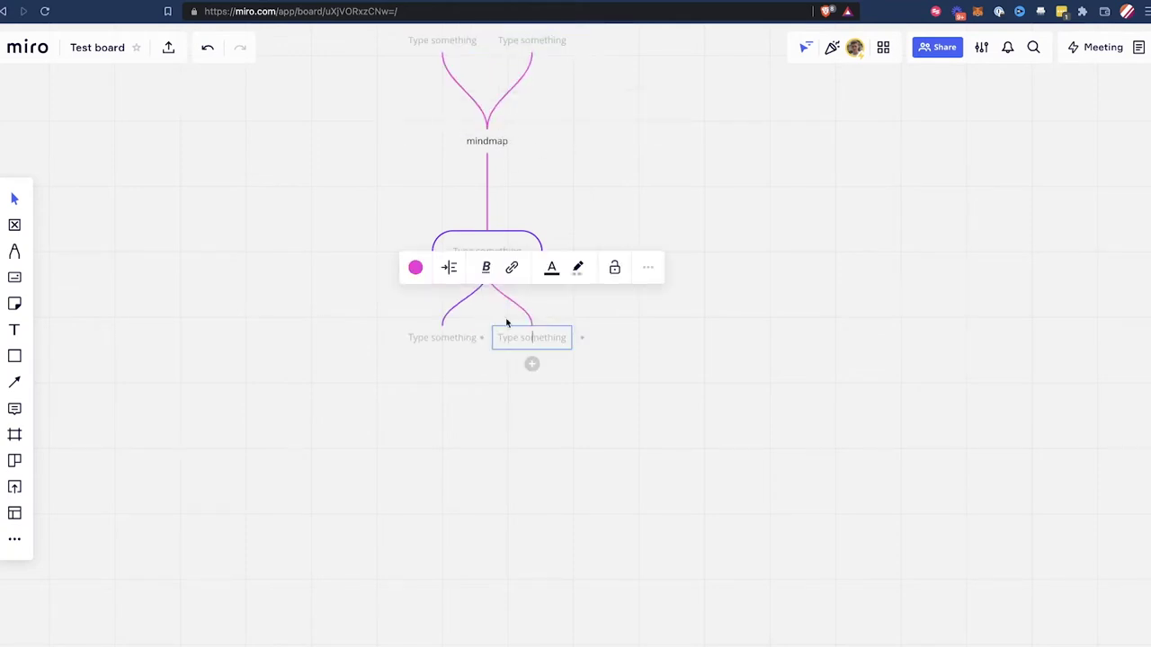
{"action": "left_click", "coordinate": [686, 363]}
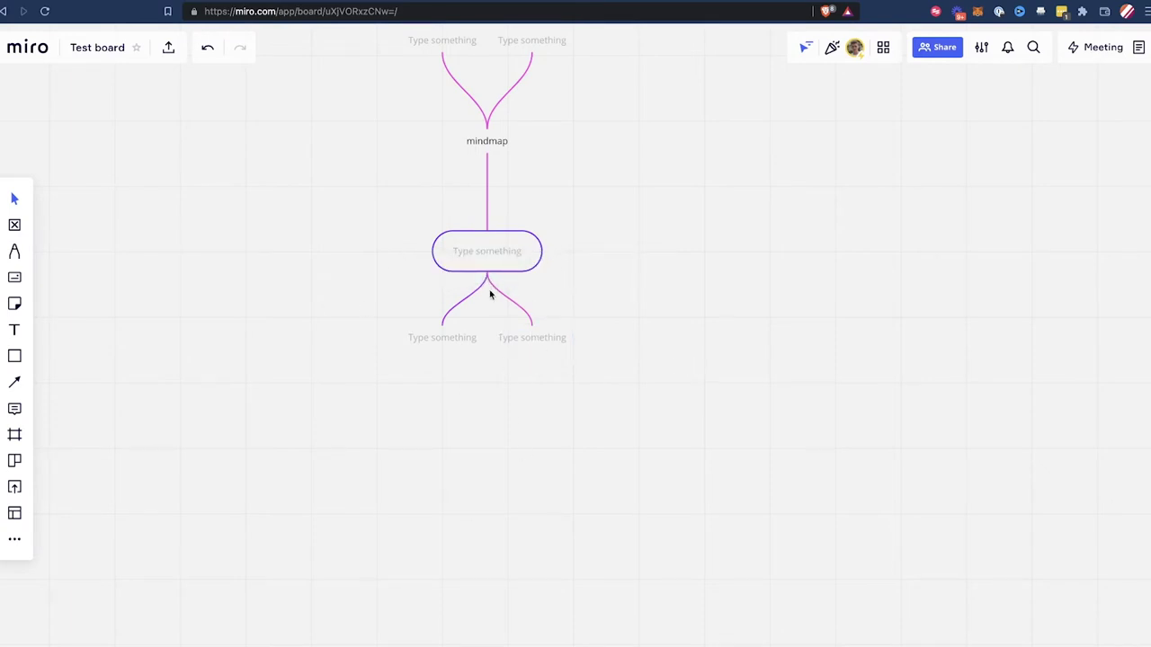
Add sibling branches to the right and extend the orange branch with sub-nodes
{"action": "left_click", "coordinate": [526, 338]}
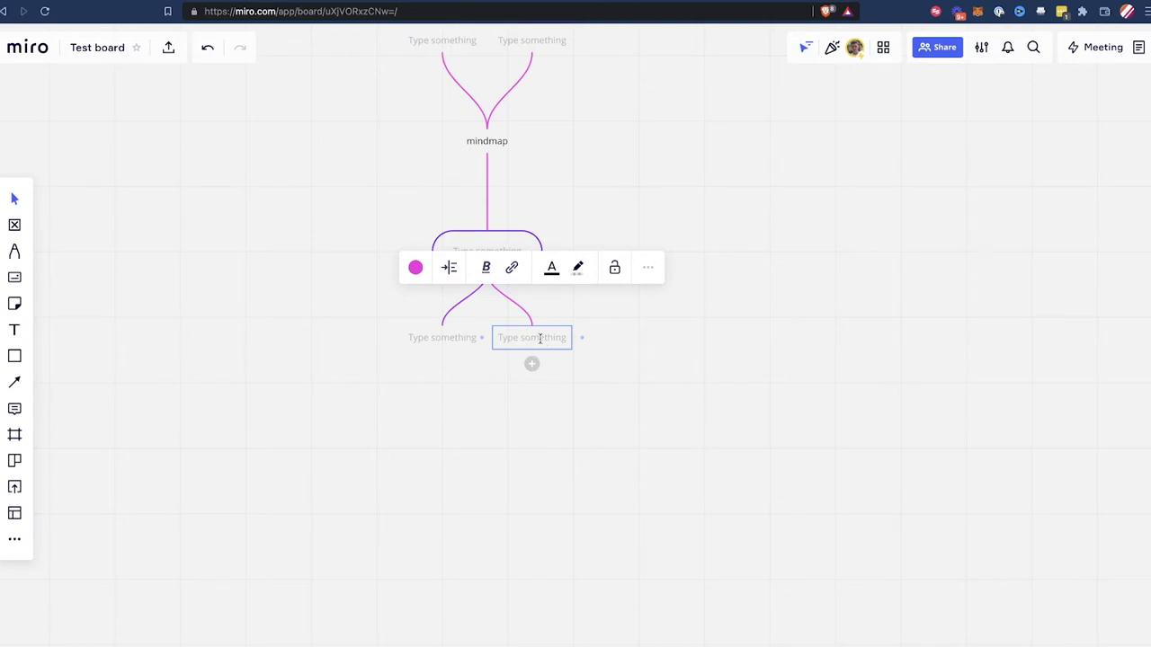
{"action": "key", "text": "Return"}
{"action": "key", "text": "Return"}
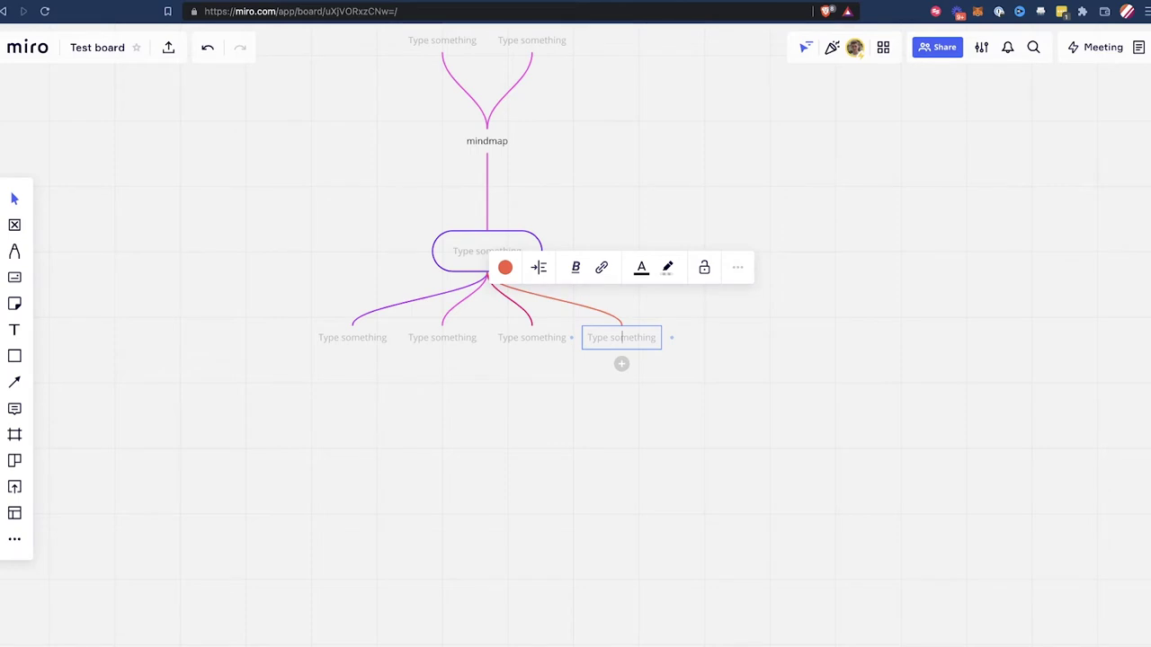
{"action": "key", "text": "Return"}
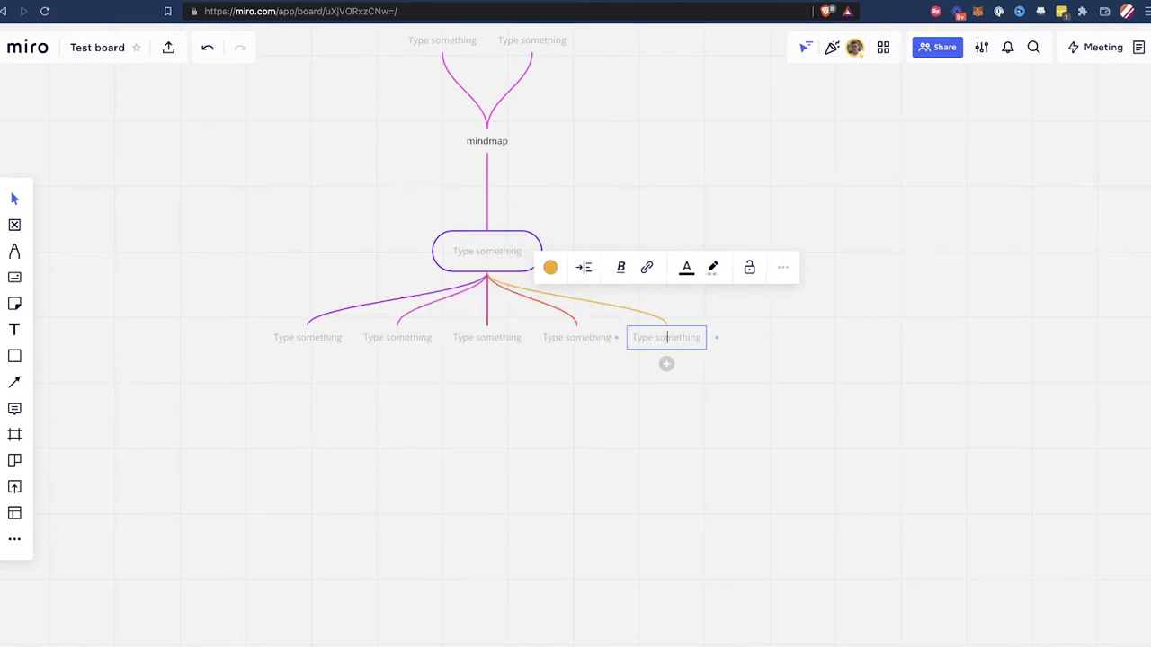
{"action": "key", "text": "Tab"}
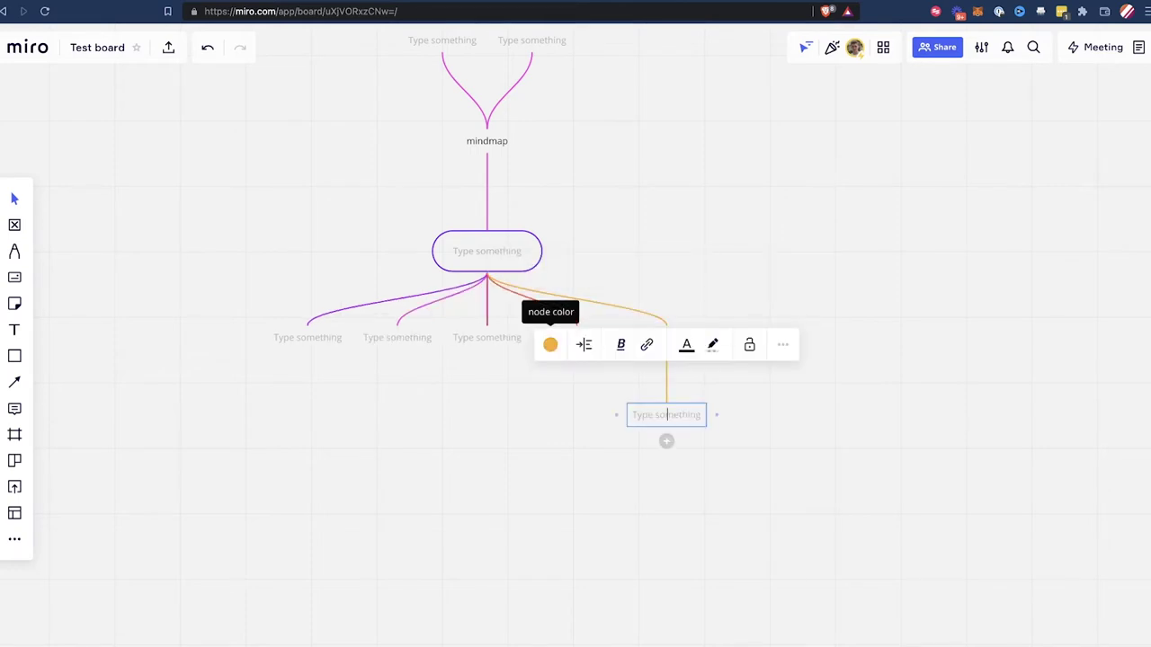
{"action": "key", "text": "Tab"}
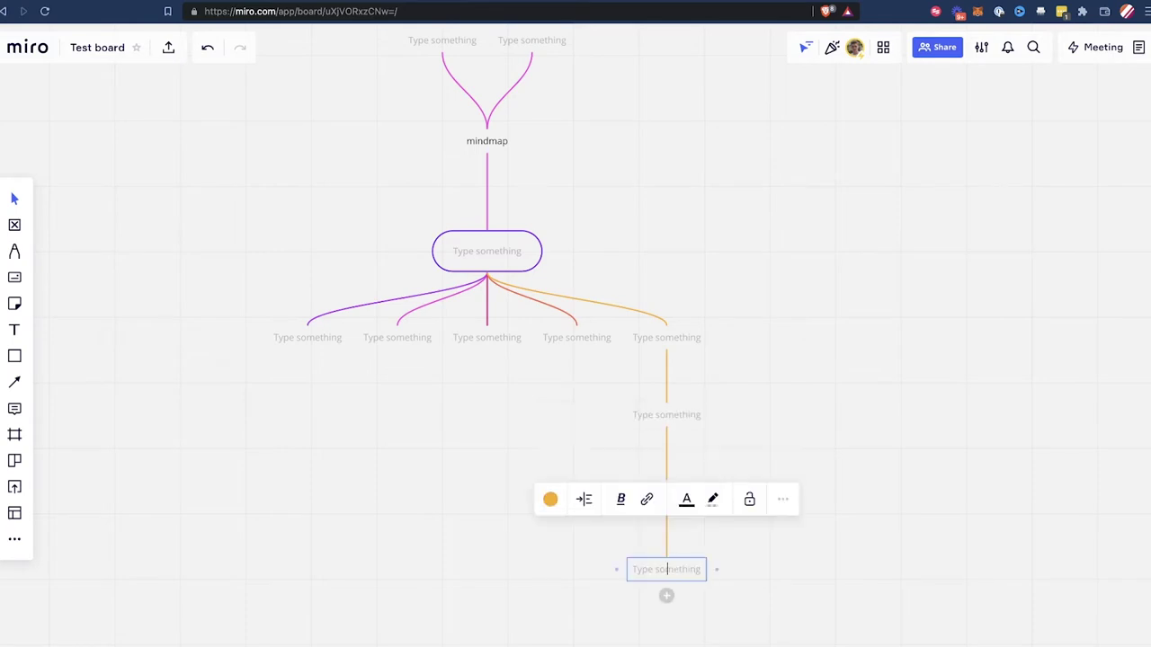
{"action": "key", "text": "Return"}
{"action": "key", "text": "Return"}
{"action": "key", "text": "Return"}
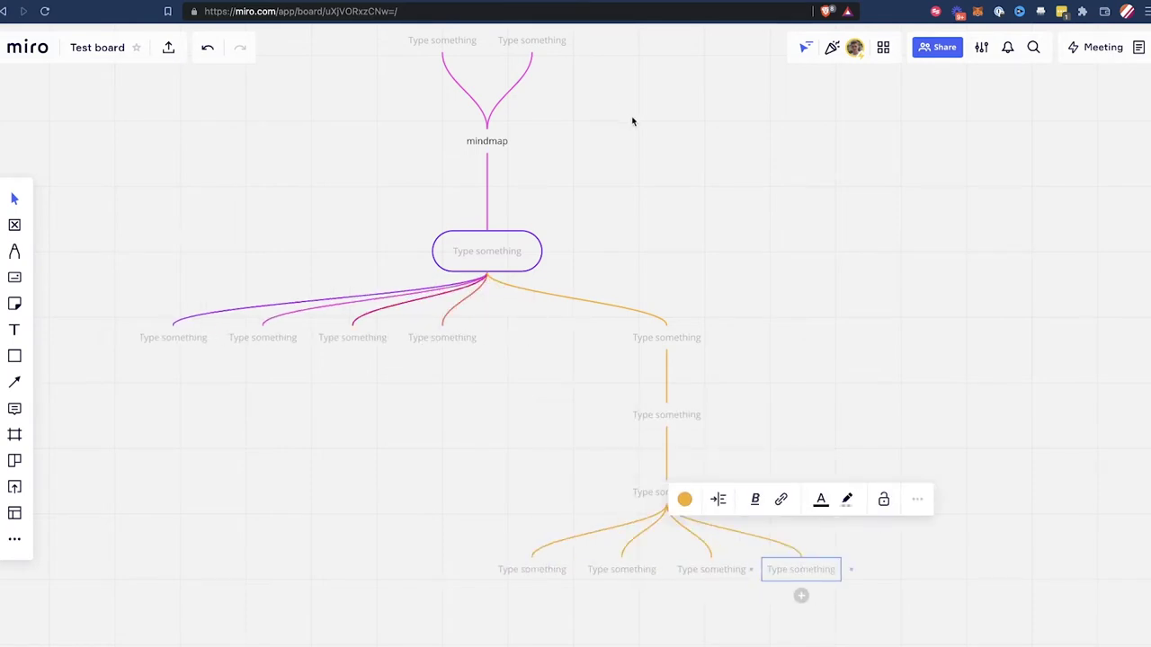
Marquee-select the whole mind map and delete it
{"action": "scroll", "coordinate": [720, 249], "scroll_direction": "down", "scroll_amount": 10}
{"action": "scroll", "coordinate": [721, 253], "scroll_direction": "up", "scroll_amount": 10}
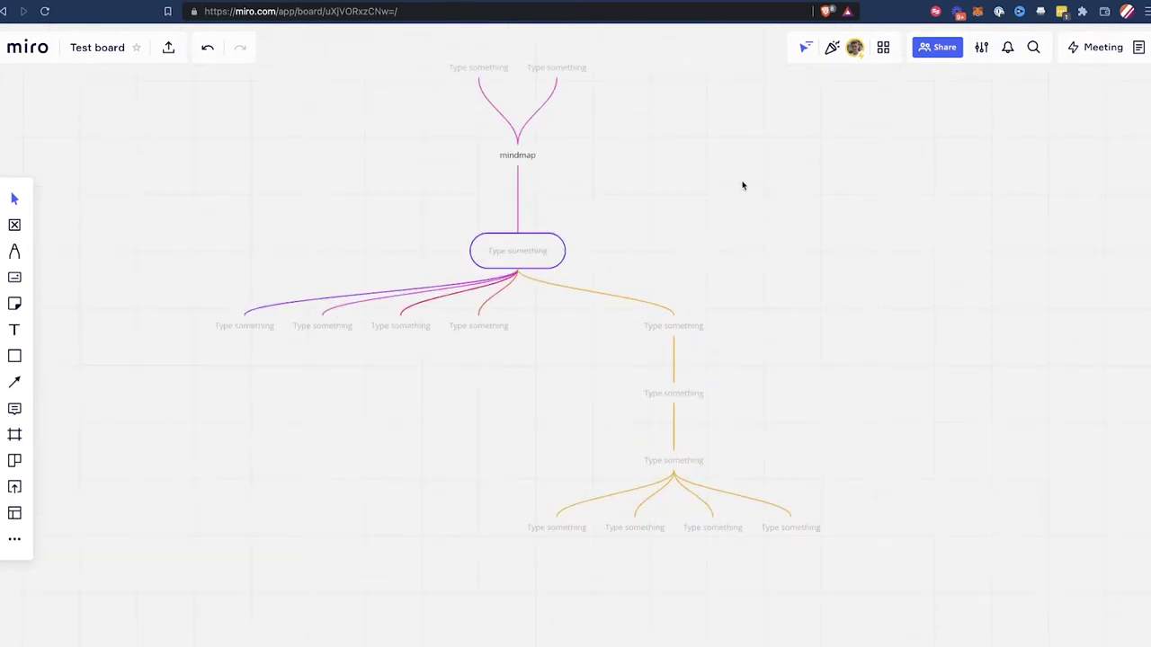
{"action": "left_click_drag", "start_coordinate": [224, 70], "coordinate": [851, 612]}
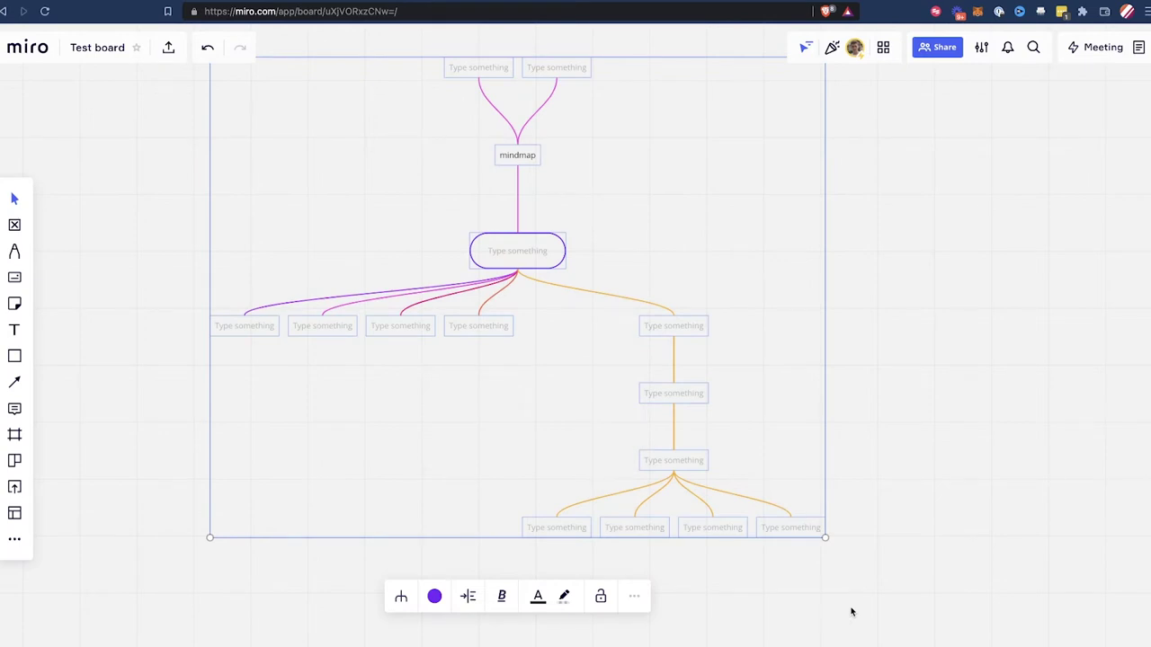
{"action": "key", "text": "Delete"}
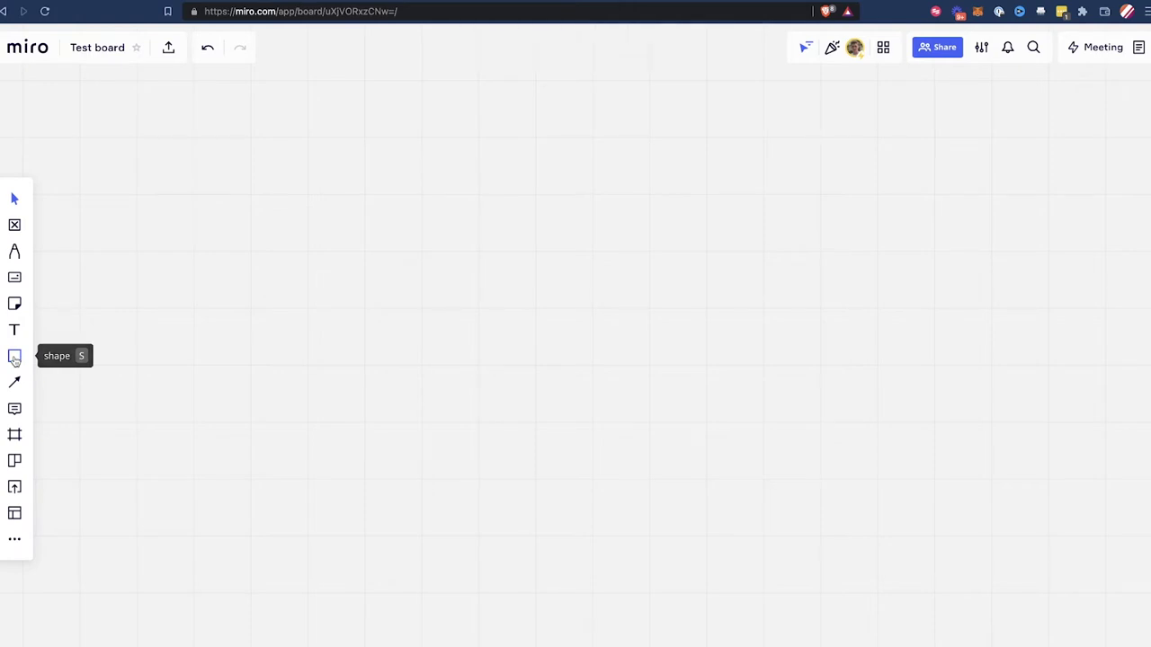
Draw a rectangle, connect it with a curved line to a new square, and type 'text' in the first
{"action": "left_click", "coordinate": [14, 357]}
{"action": "left_click_drag", "start_coordinate": [238, 140], "coordinate": [344, 262]}
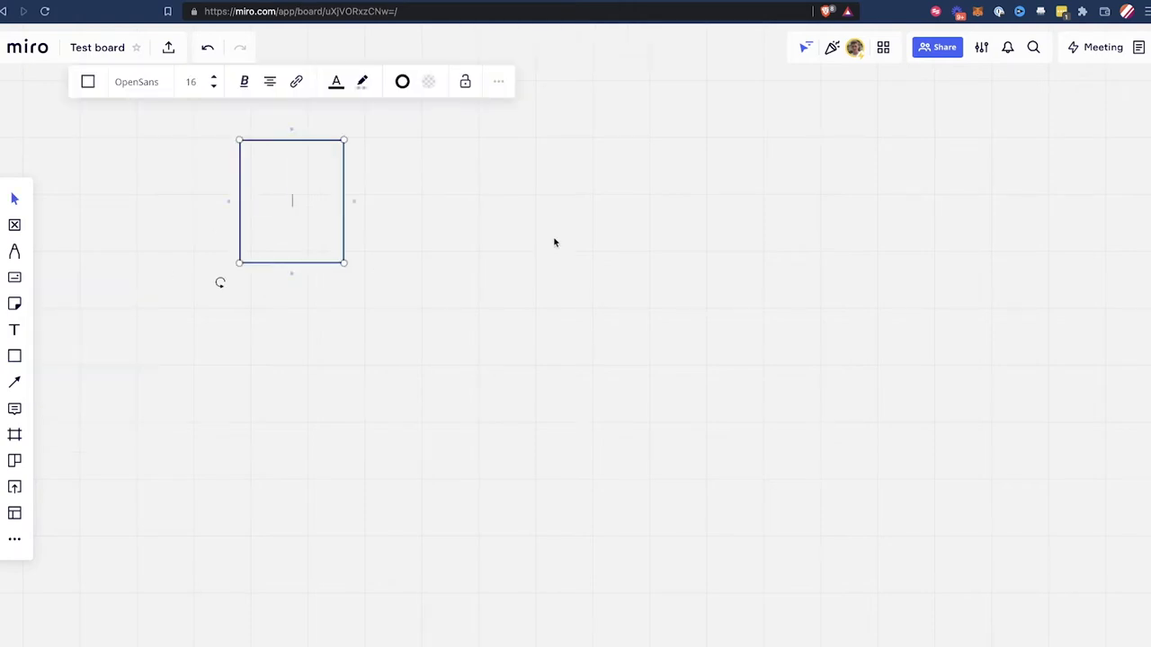
{"action": "left_click", "coordinate": [14, 382]}
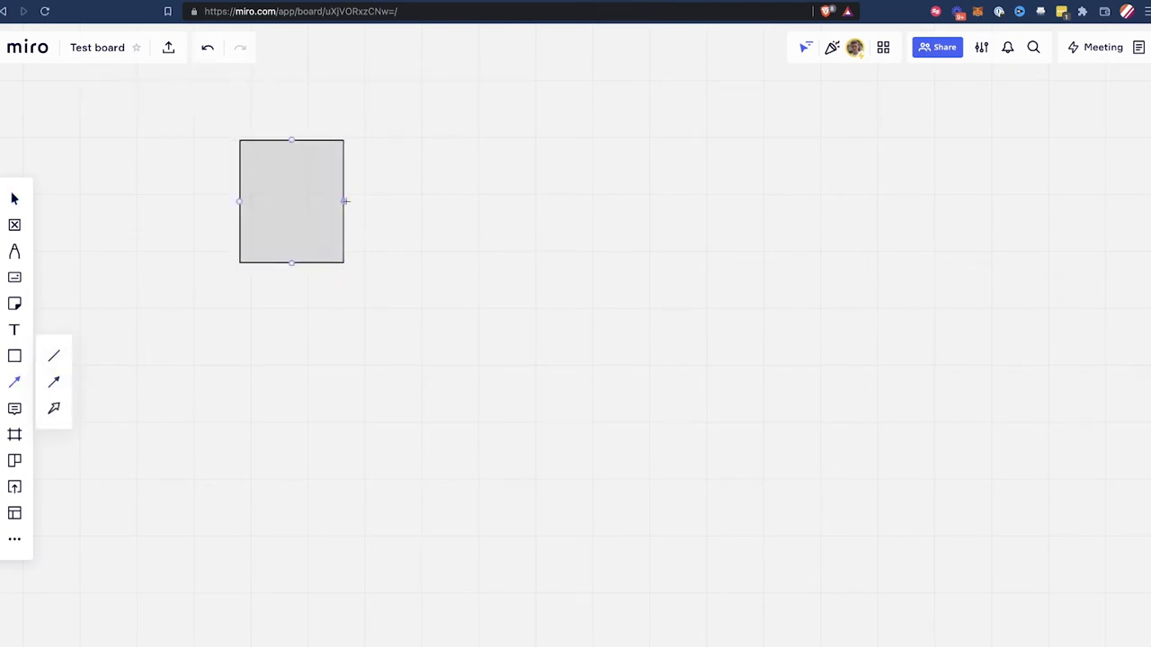
{"action": "left_click_drag", "start_coordinate": [511, 266], "coordinate": [511, 253]}
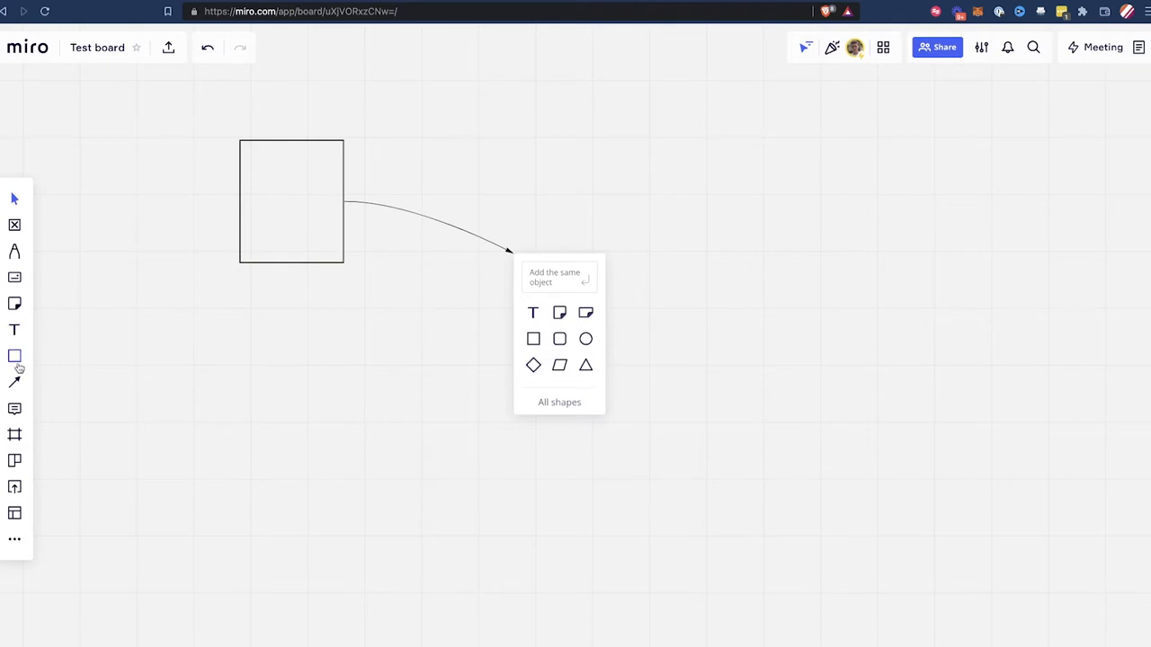
{"action": "left_click", "coordinate": [533, 338]}
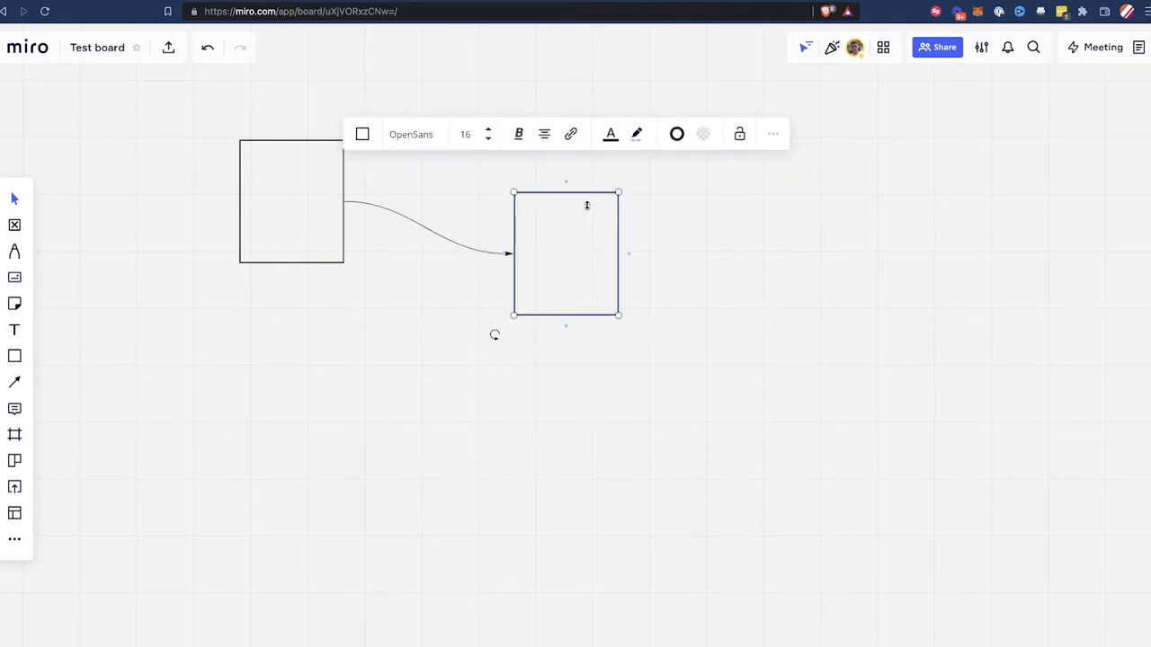
{"action": "left_click", "coordinate": [292, 195]}
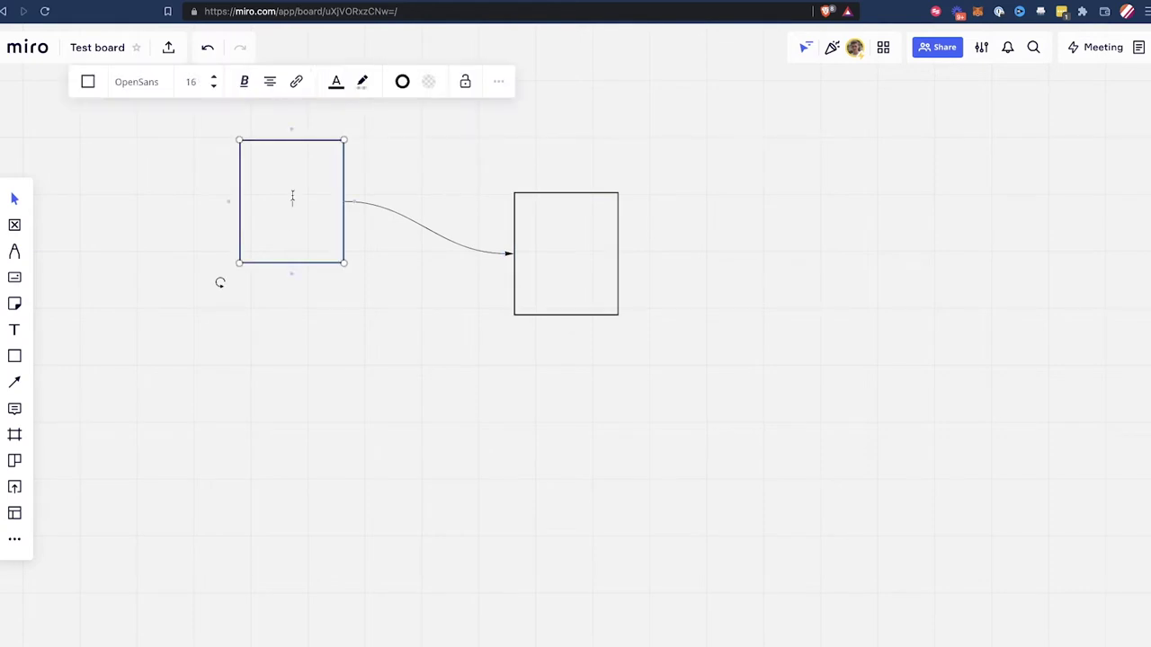
{"action": "type", "text": "text"}
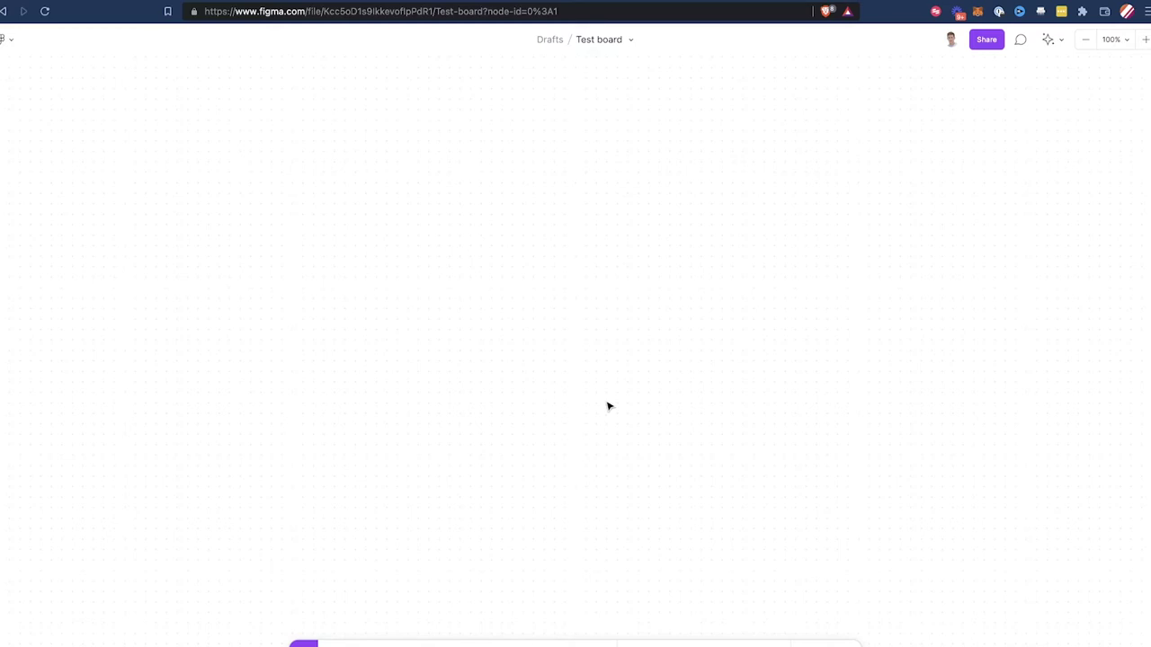
Place two yellow sticky notes joined by a connector and reposition them
{"action": "key", "text": "s"}
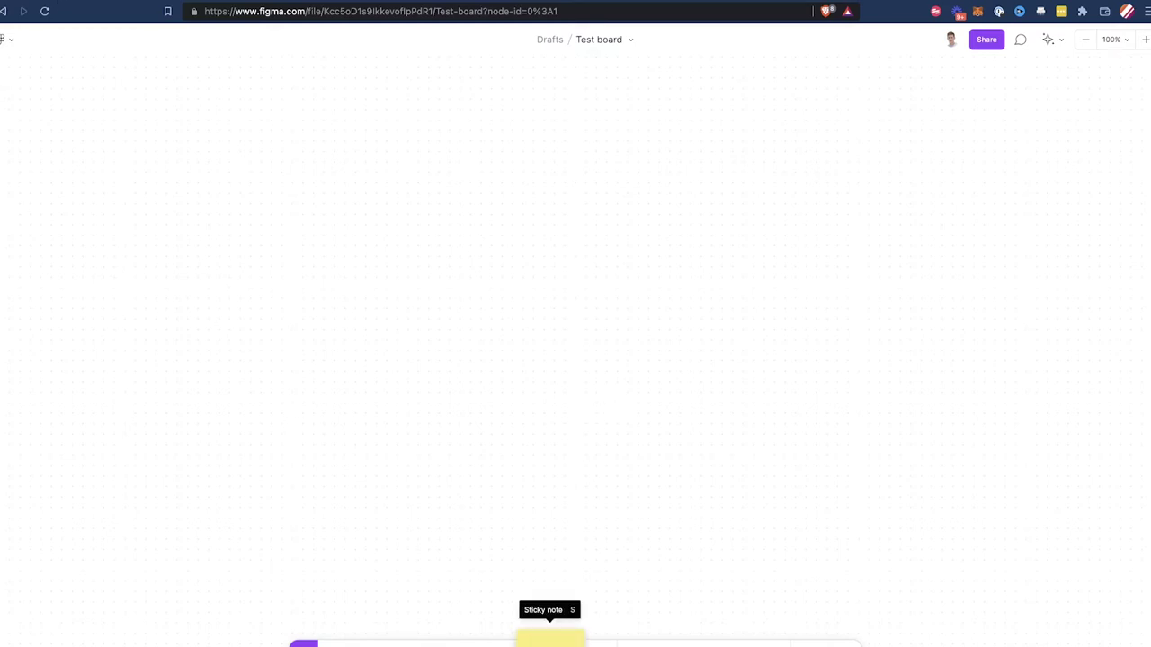
{"action": "left_click", "coordinate": [372, 282]}
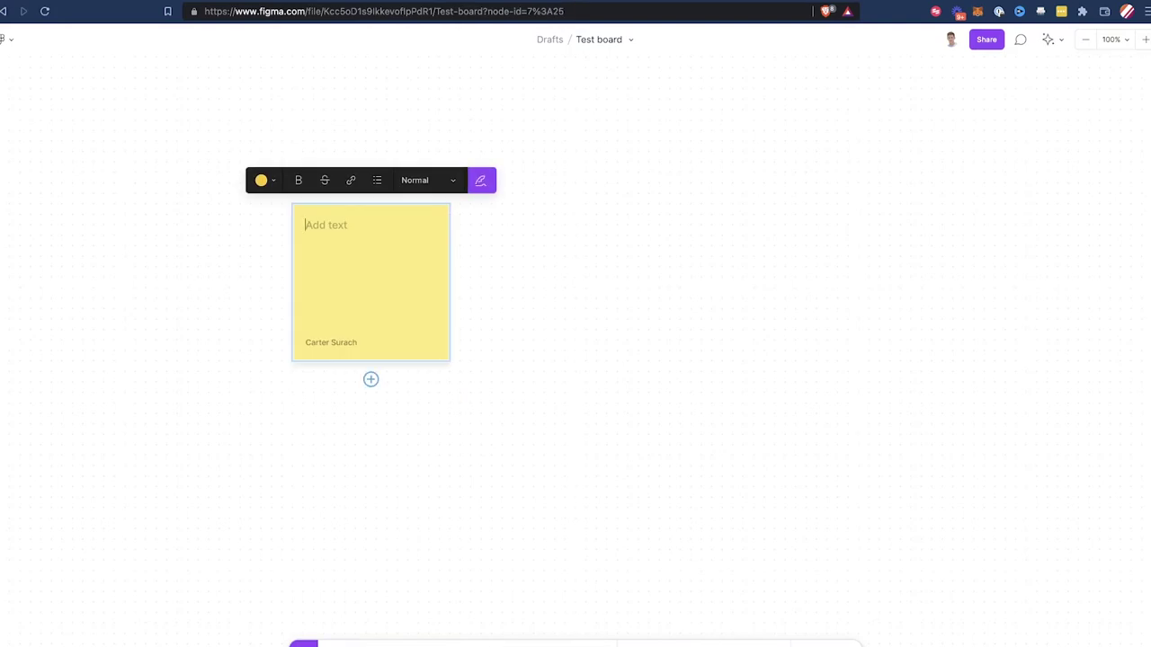
{"action": "key", "text": "Escape"}
{"action": "left_click_drag", "start_coordinate": [449, 283], "coordinate": [627, 282]}
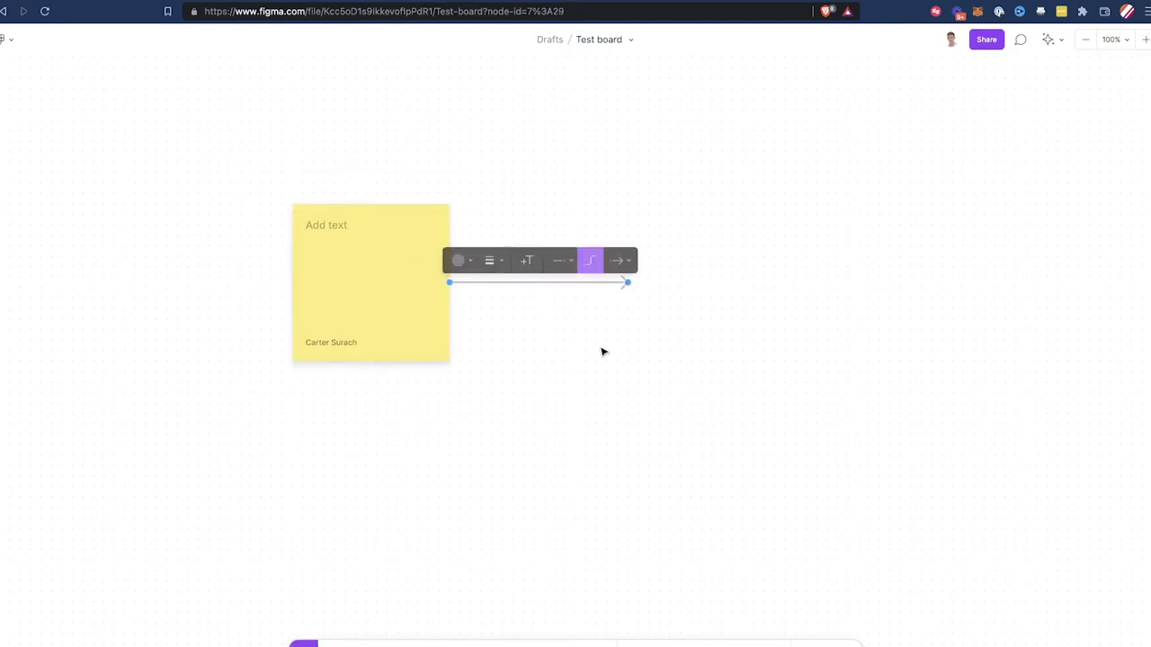
{"action": "left_click", "coordinate": [727, 294]}
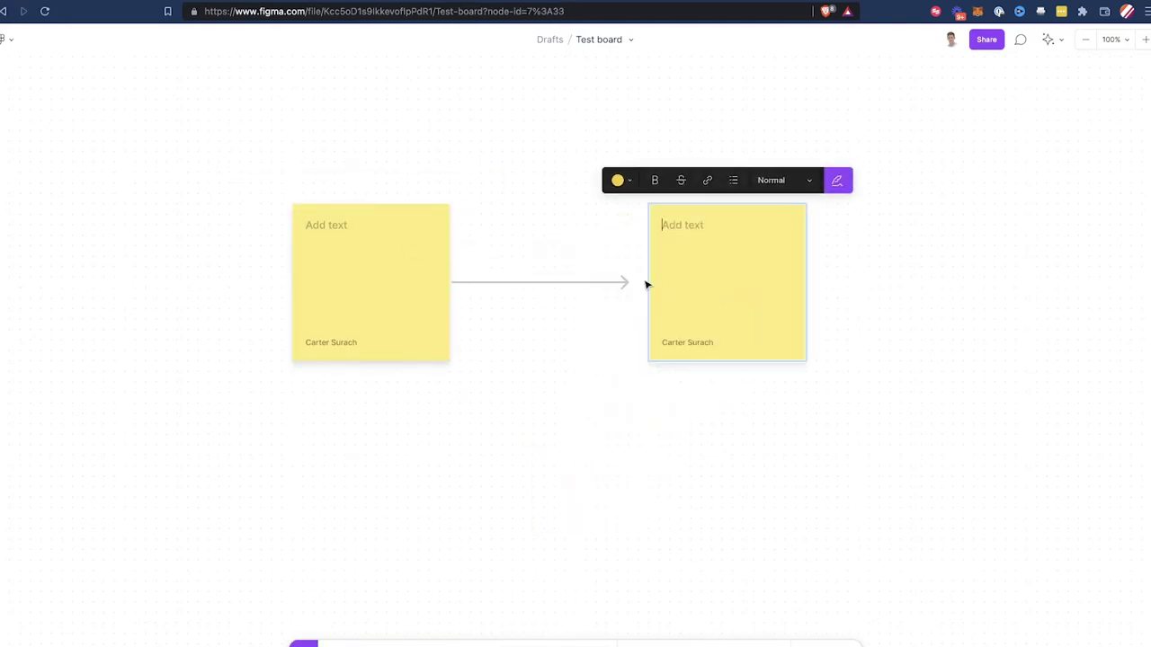
{"action": "left_click_drag", "start_coordinate": [719, 318], "coordinate": [732, 423]}
{"action": "left_click_drag", "start_coordinate": [391, 318], "coordinate": [364, 291]}
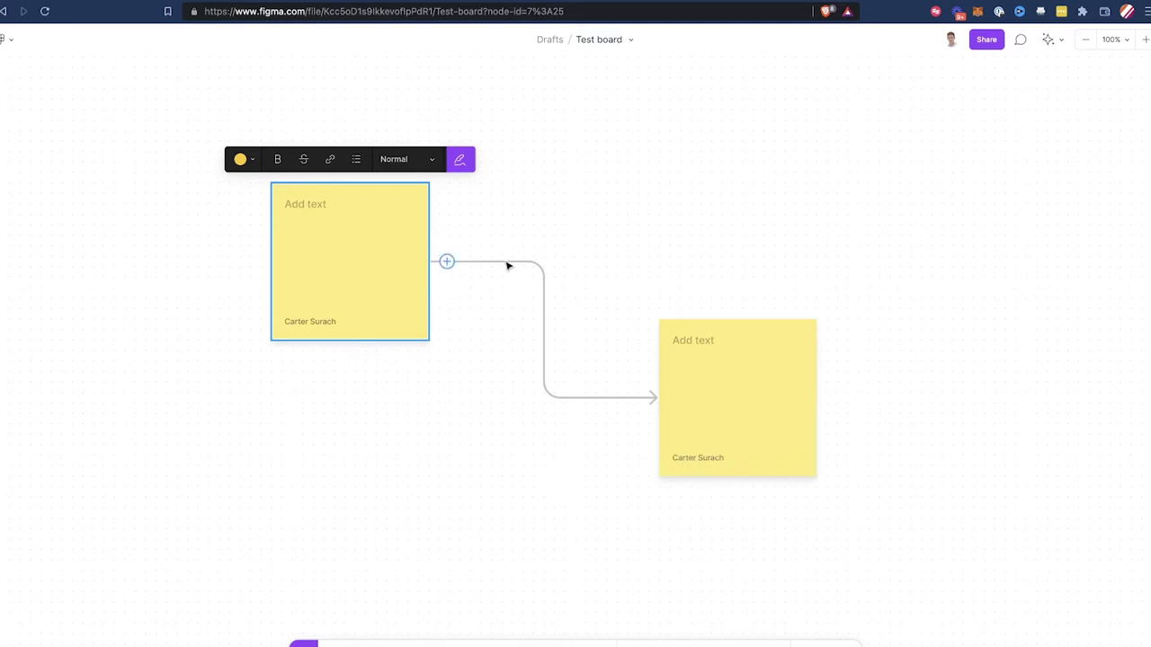
Reshape the connector's path between the stickies and colour it blue
{"action": "left_click", "coordinate": [538, 262]}
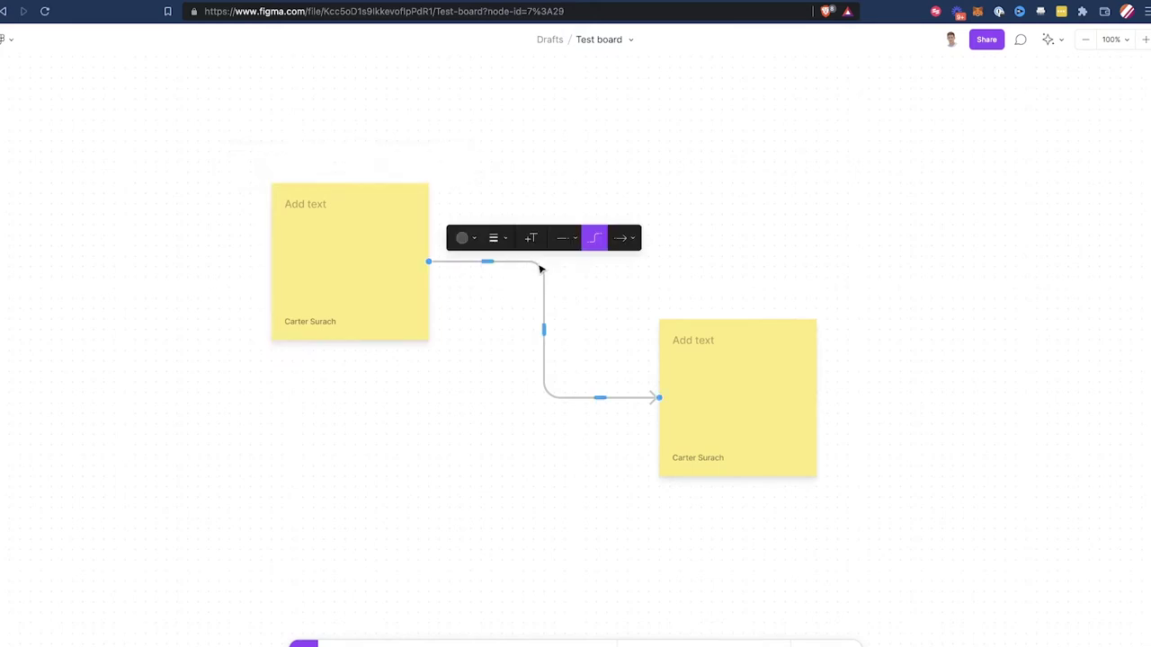
{"action": "left_click_drag", "start_coordinate": [487, 262], "coordinate": [486, 286]}
{"action": "left_click_drag", "start_coordinate": [543, 343], "coordinate": [551, 342]}
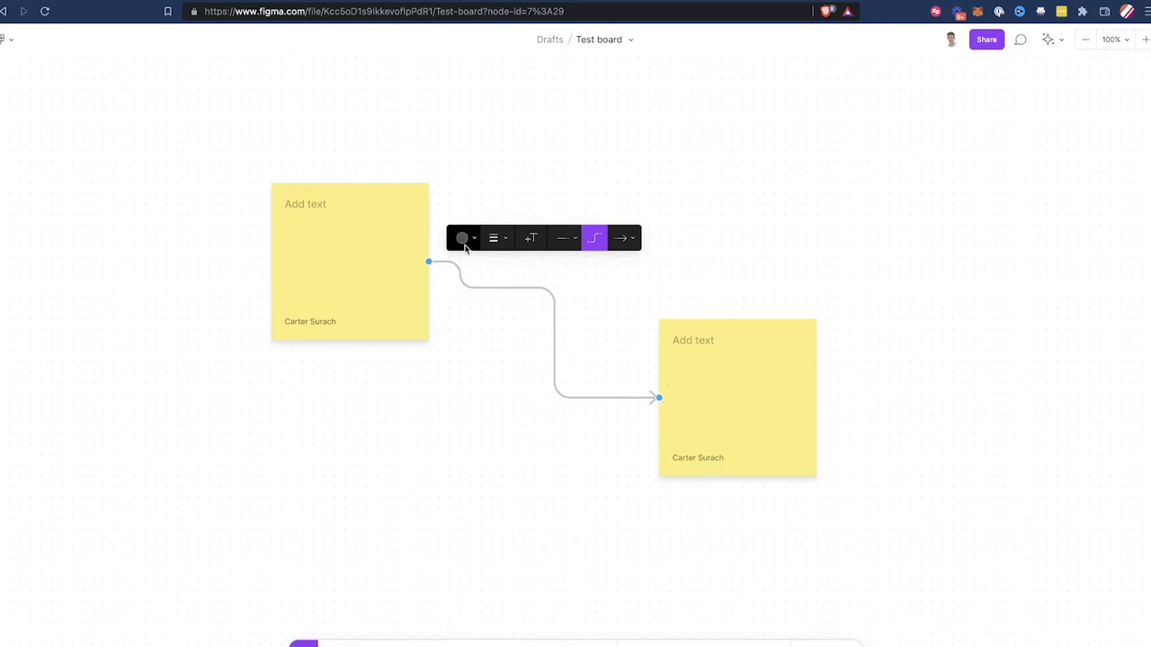
{"action": "left_click", "coordinate": [463, 239]}
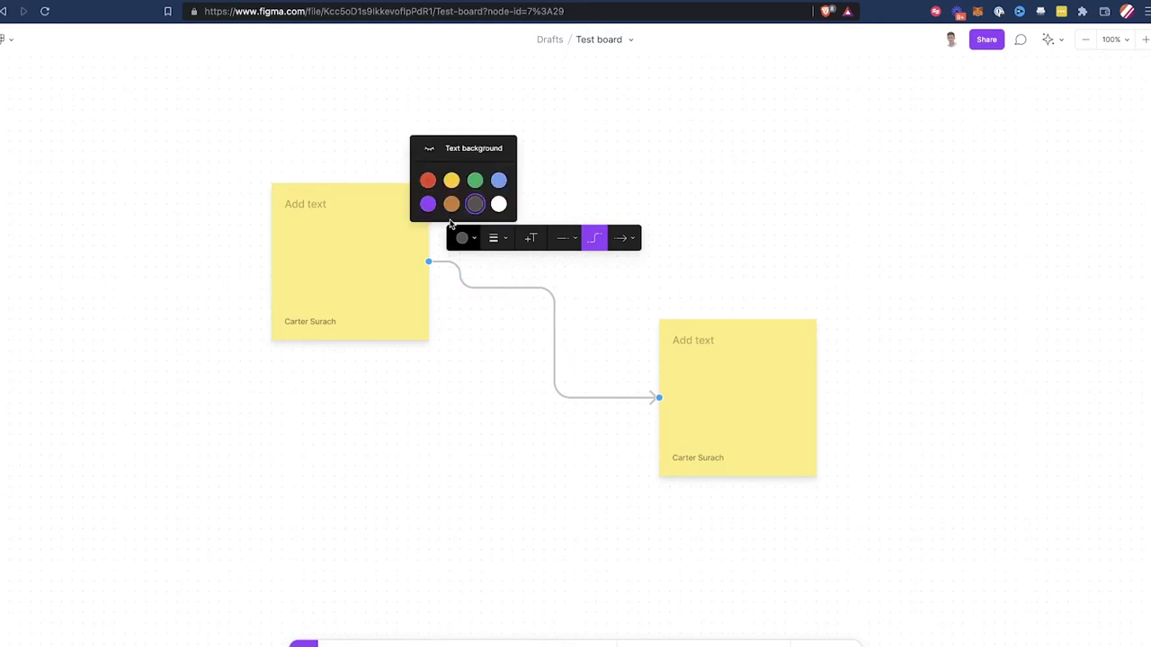
{"action": "left_click", "coordinate": [499, 182]}
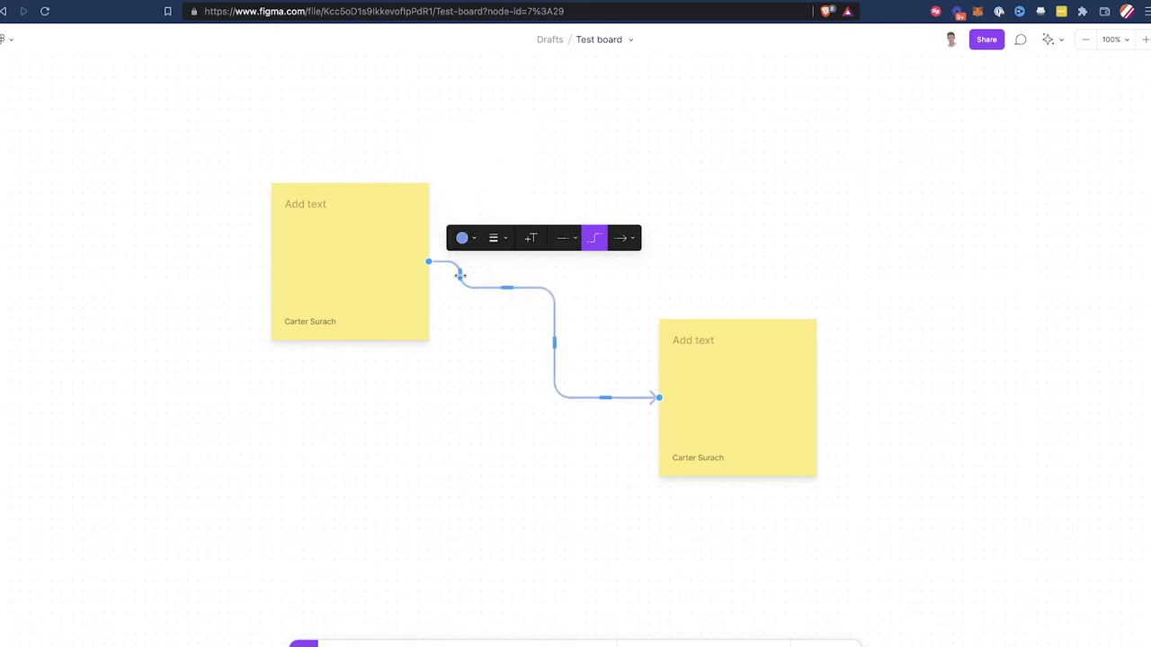
Add a third sticky below the top one, connect it, and move it right
{"action": "left_click", "coordinate": [372, 318]}
{"action": "left_click", "coordinate": [350, 357]}
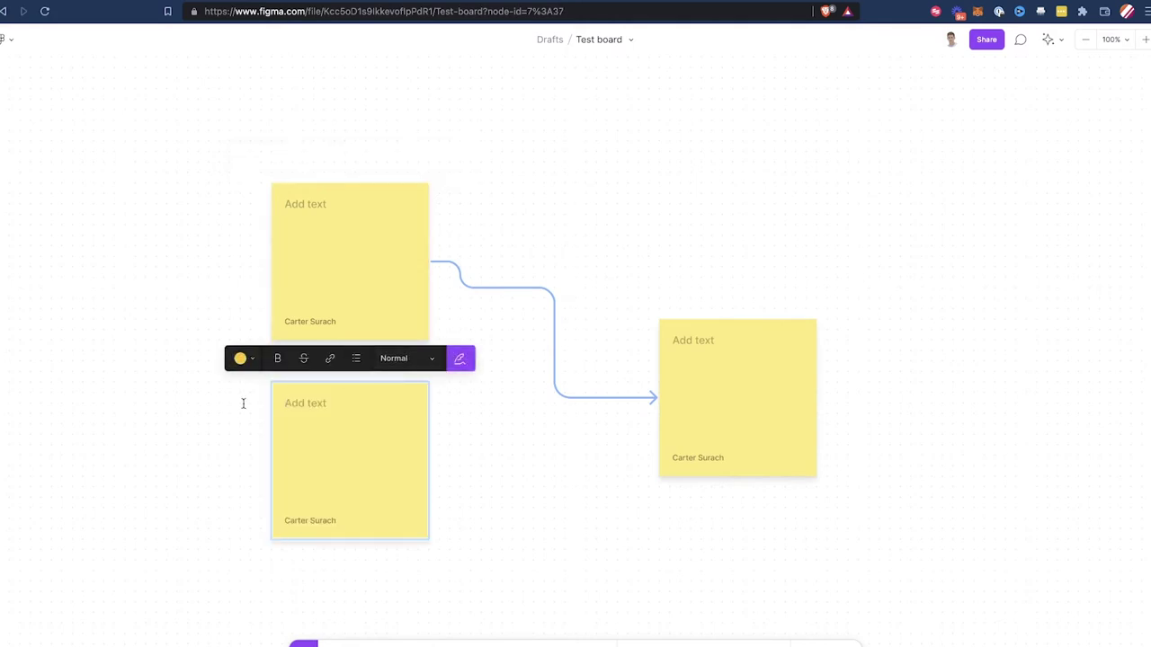
{"action": "left_click", "coordinate": [567, 414]}
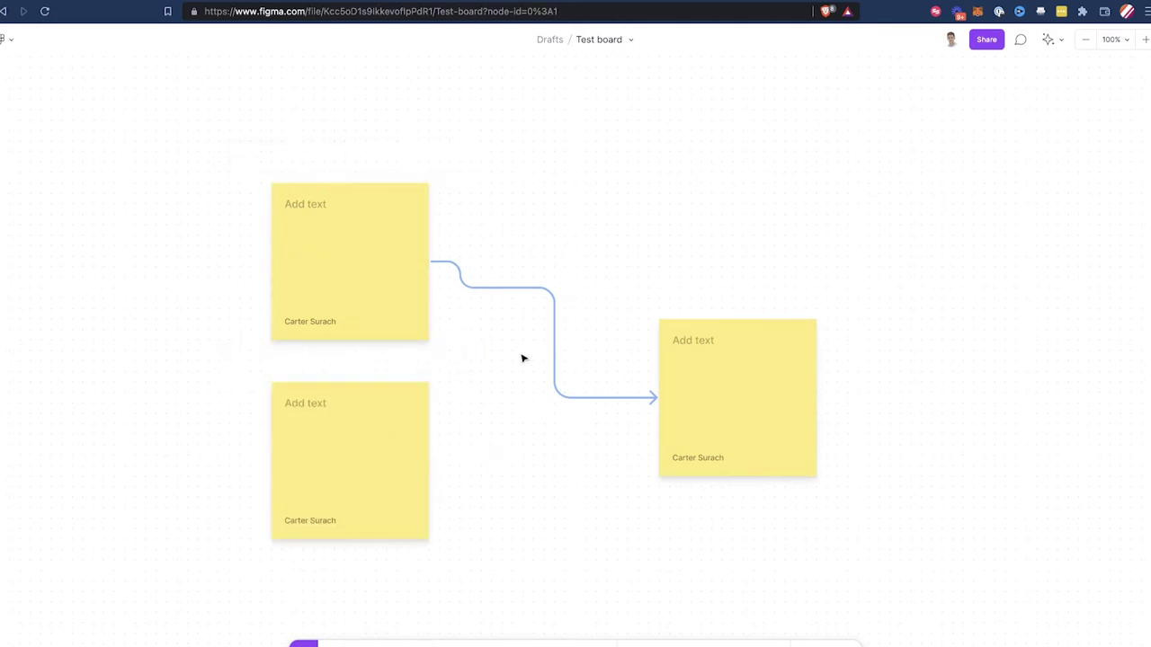
{"action": "left_click_drag", "start_coordinate": [350, 341], "coordinate": [350, 383]}
{"action": "left_click_drag", "start_coordinate": [393, 434], "coordinate": [488, 480]}
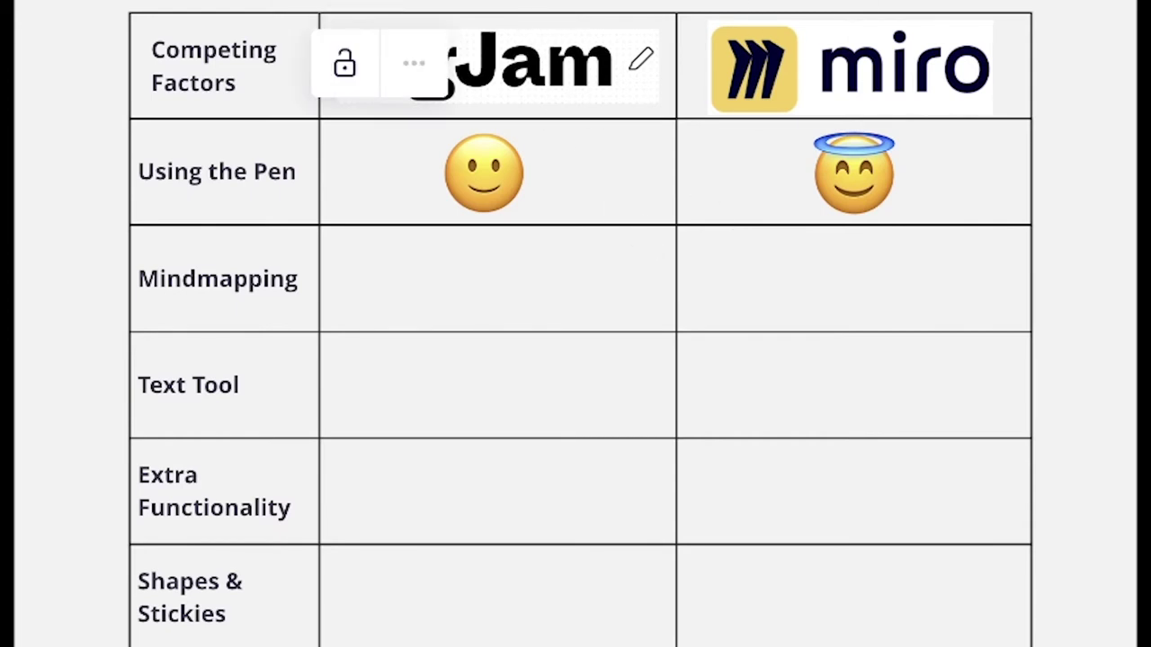
Paste a halo emoji into Miro's Mindmapping cell and drag a grimacing emoji into FigJam's
{"action": "key", "text": "ctrl+v"}
{"action": "left_click_drag", "start_coordinate": [924, 329], "coordinate": [873, 292]}
{"action": "left_click", "coordinate": [404, 305]}
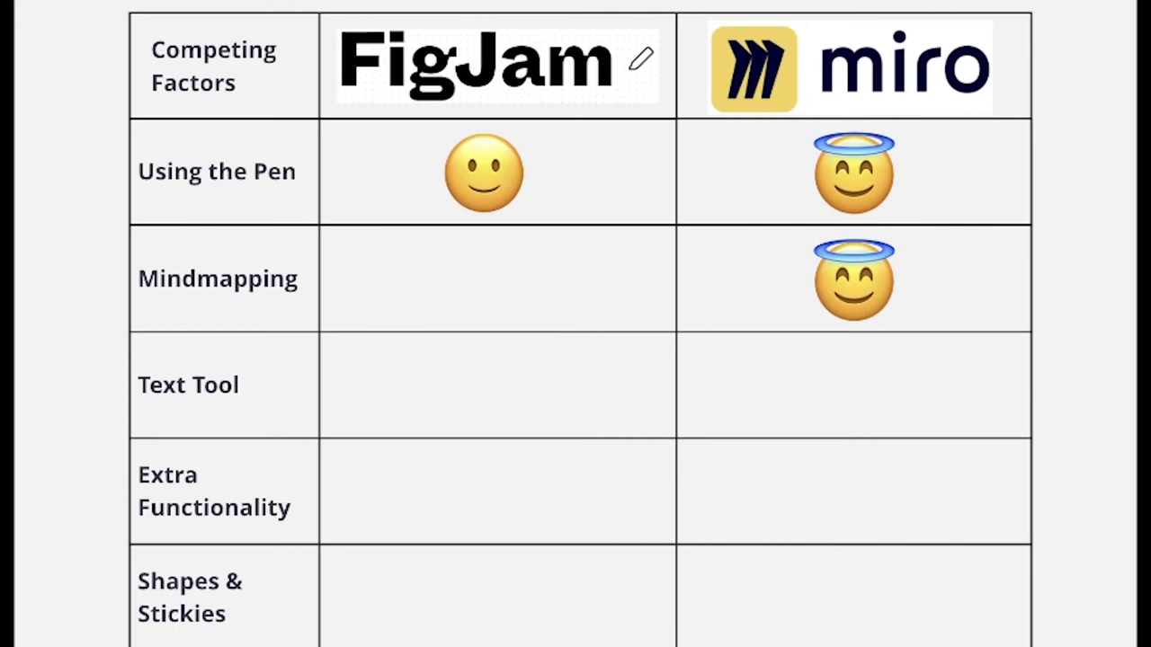
{"action": "left_click", "coordinate": [630, 69]}
{"action": "left_click_drag", "start_coordinate": [527, 277], "coordinate": [493, 290]}
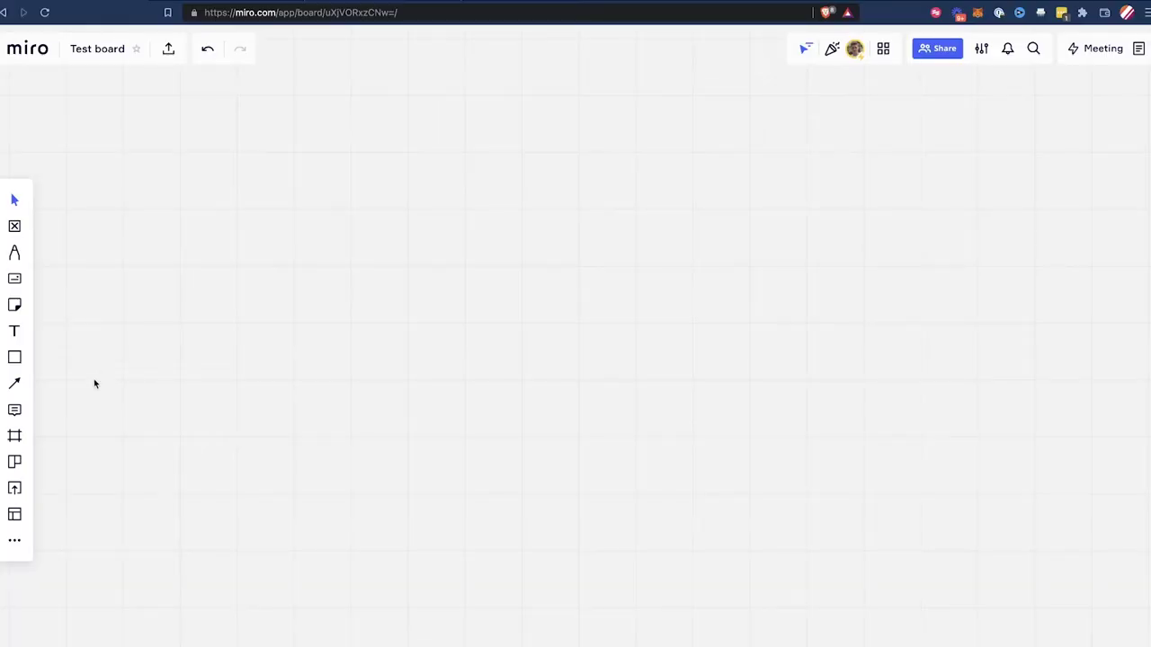
Create a text box reading 'start typing something...' at size 36
{"action": "key", "text": "t"}
{"action": "left_click_drag", "start_coordinate": [326, 180], "coordinate": [690, 408]}
{"action": "type", "text": "start typ"}
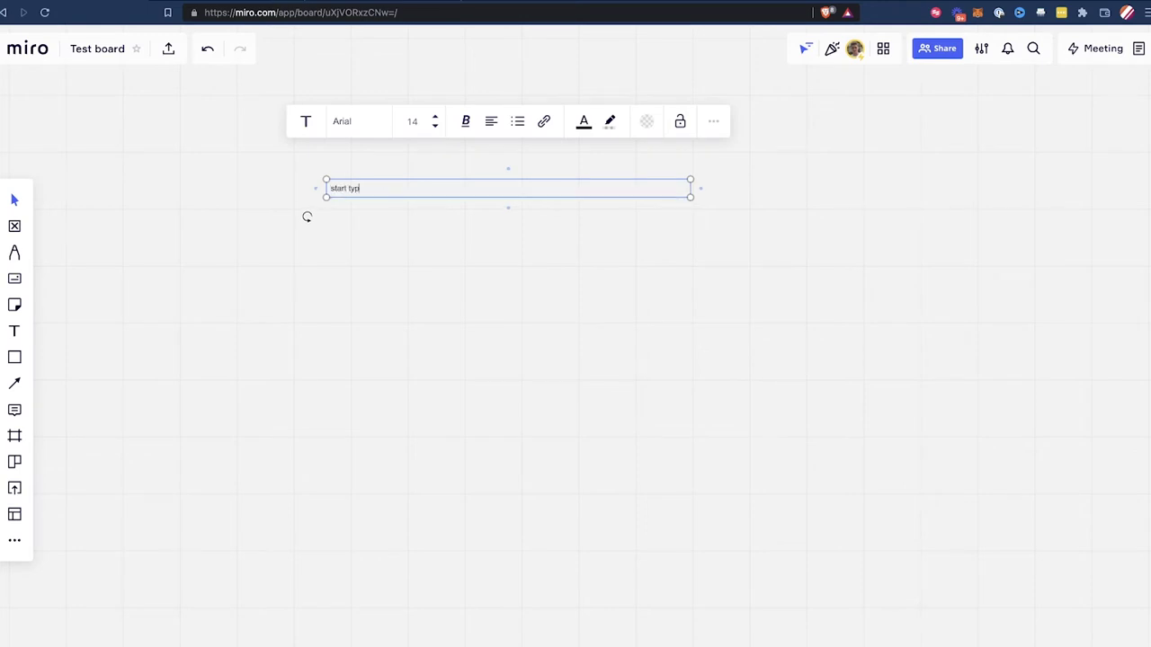
{"action": "type", "text": "ing something..."}
{"action": "left_click", "coordinate": [434, 116]}
{"action": "left_click", "coordinate": [434, 116]}
{"action": "left_click", "coordinate": [434, 116]}
Change the text box font to Roboto
{"action": "left_click", "coordinate": [369, 124]}
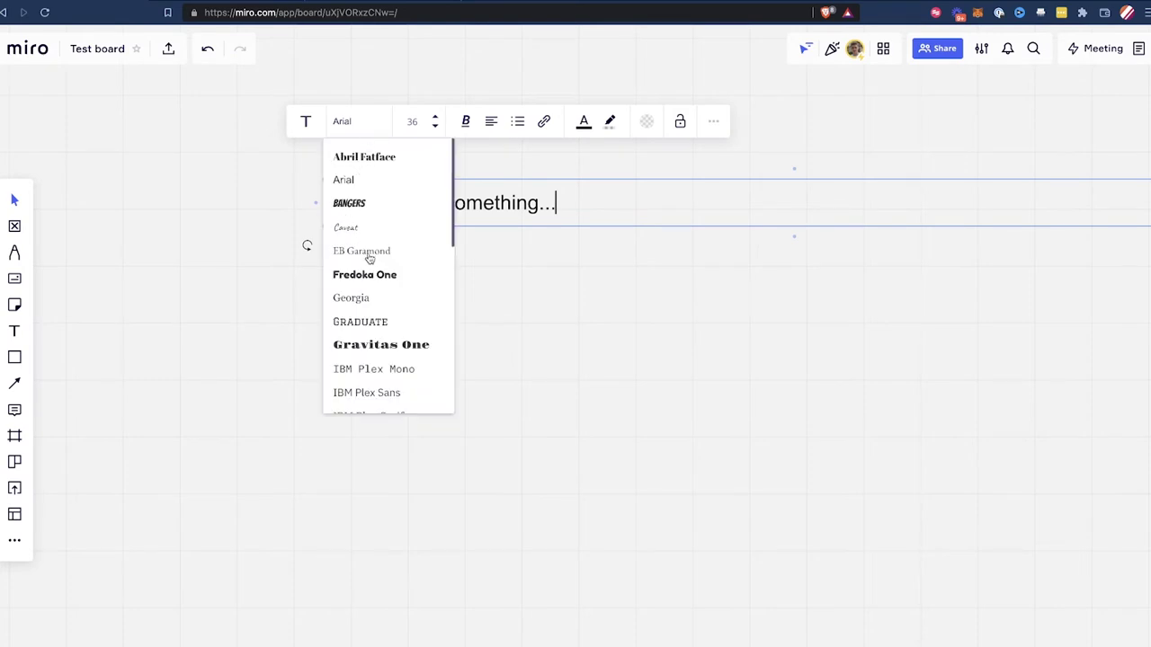
{"action": "scroll", "coordinate": [434, 249], "scroll_direction": "down", "scroll_amount": 8}
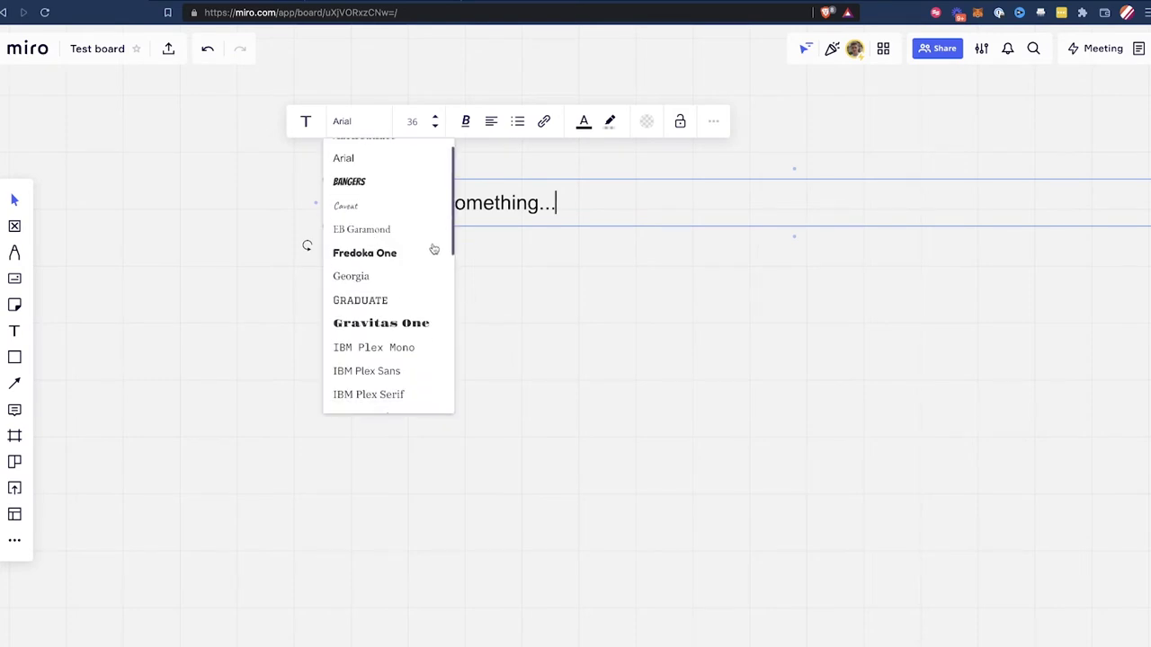
{"action": "scroll", "coordinate": [378, 308], "scroll_direction": "down", "scroll_amount": 2}
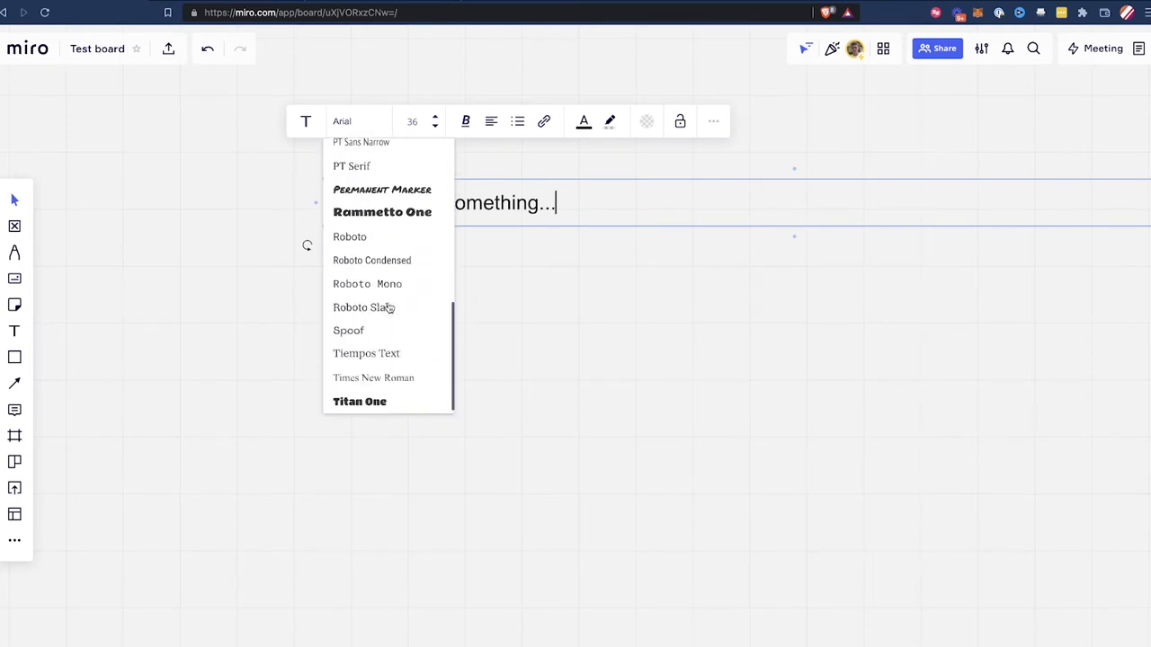
{"action": "left_click", "coordinate": [350, 231]}
Select all the text and set it in the Spoof font
{"action": "triple_click", "coordinate": [561, 205]}
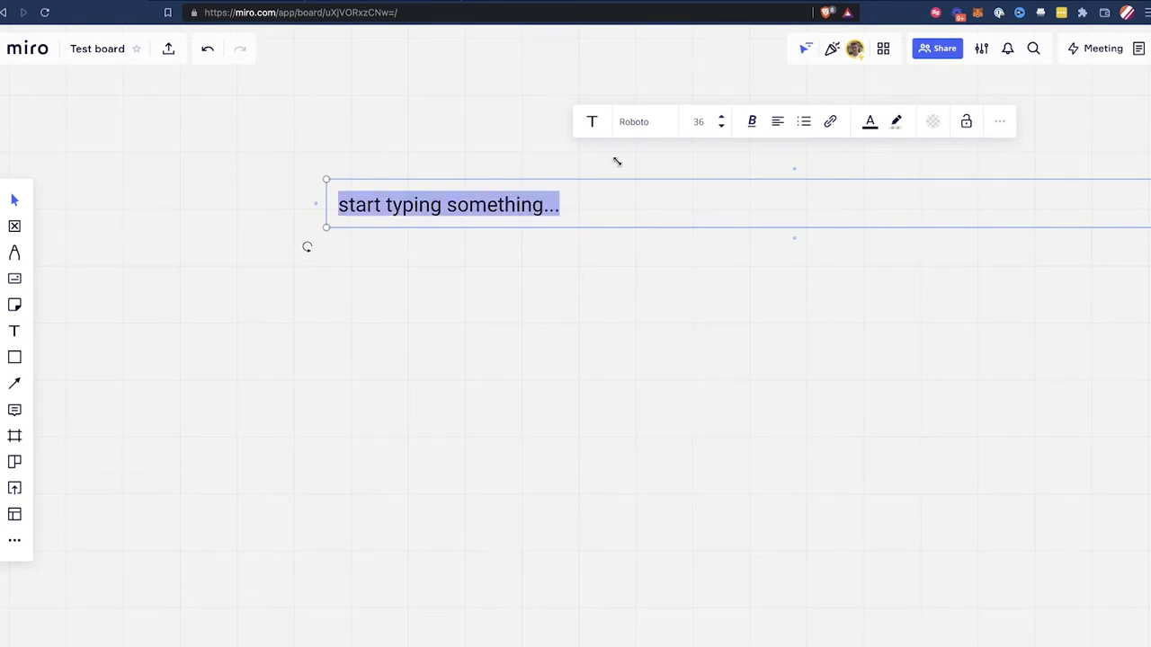
{"action": "left_click", "coordinate": [655, 128]}
{"action": "scroll", "coordinate": [700, 380], "scroll_direction": "up", "scroll_amount": 3}
{"action": "scroll", "coordinate": [699, 381], "scroll_direction": "up", "scroll_amount": 2}
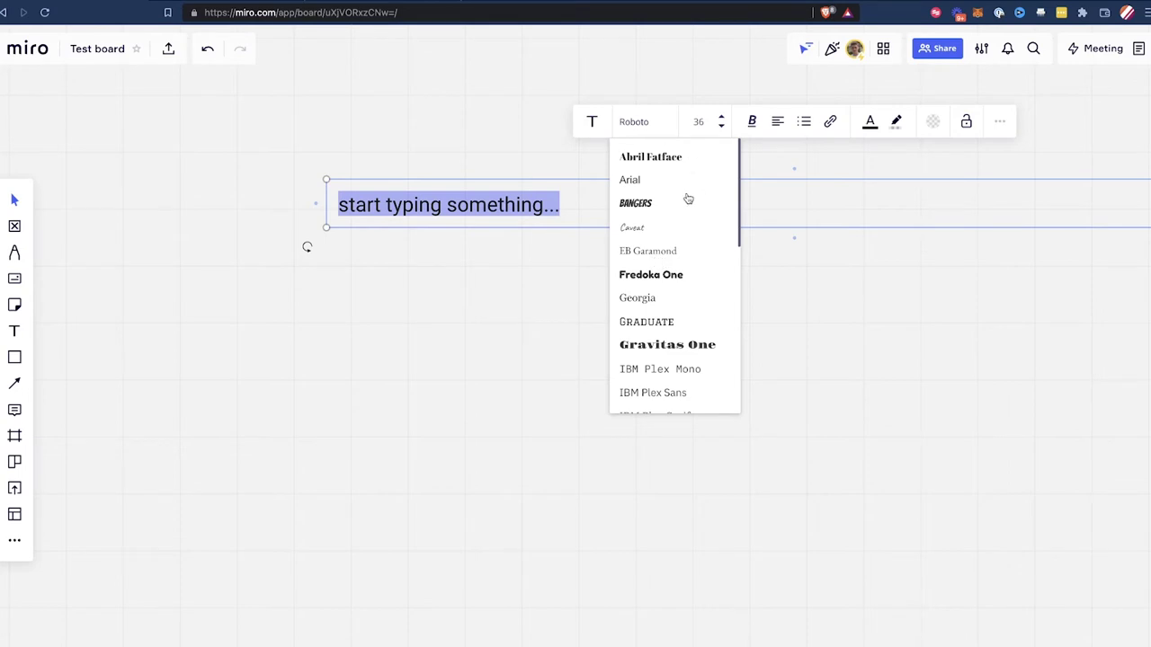
{"action": "scroll", "coordinate": [687, 198], "scroll_direction": "down", "scroll_amount": 3}
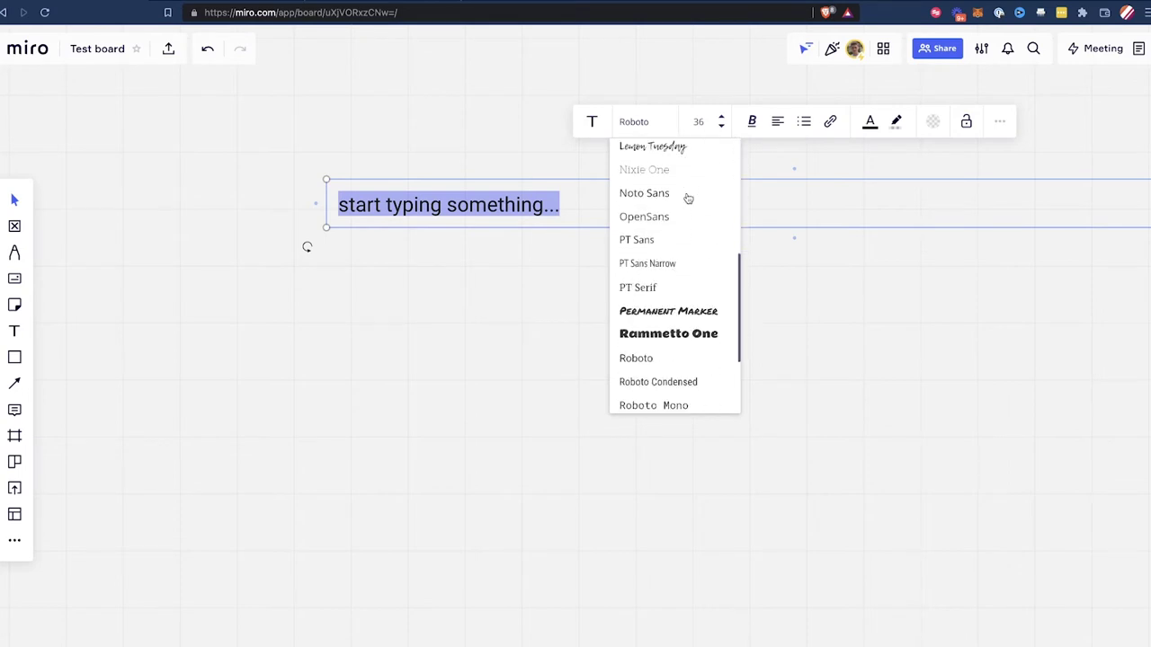
{"action": "scroll", "coordinate": [687, 198], "scroll_direction": "up", "scroll_amount": 5}
{"action": "scroll", "coordinate": [685, 301], "scroll_direction": "down", "scroll_amount": 5}
{"action": "left_click", "coordinate": [635, 323]}
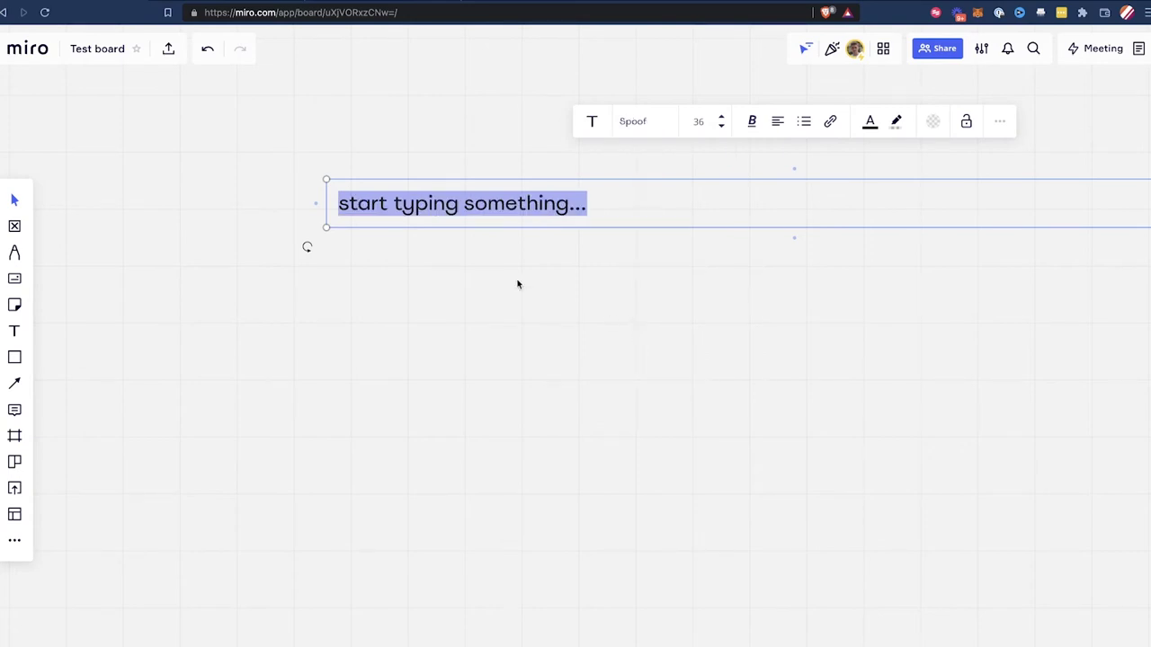
{"action": "left_click", "coordinate": [645, 128]}
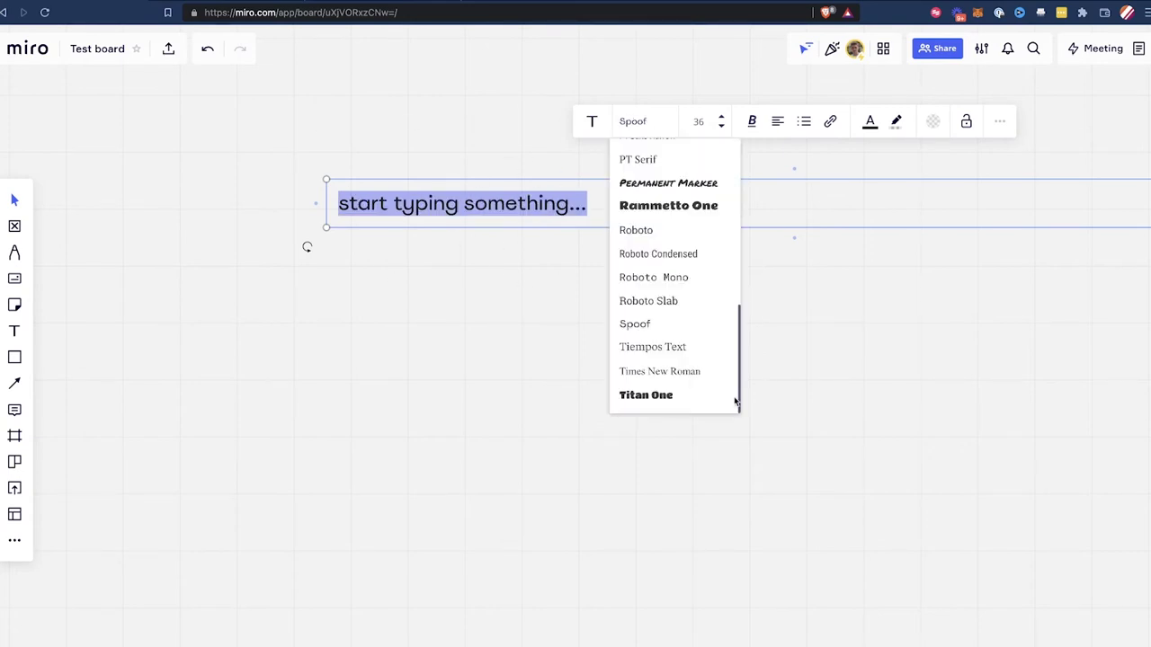
{"action": "scroll", "coordinate": [685, 317], "scroll_direction": "up", "scroll_amount": 6}
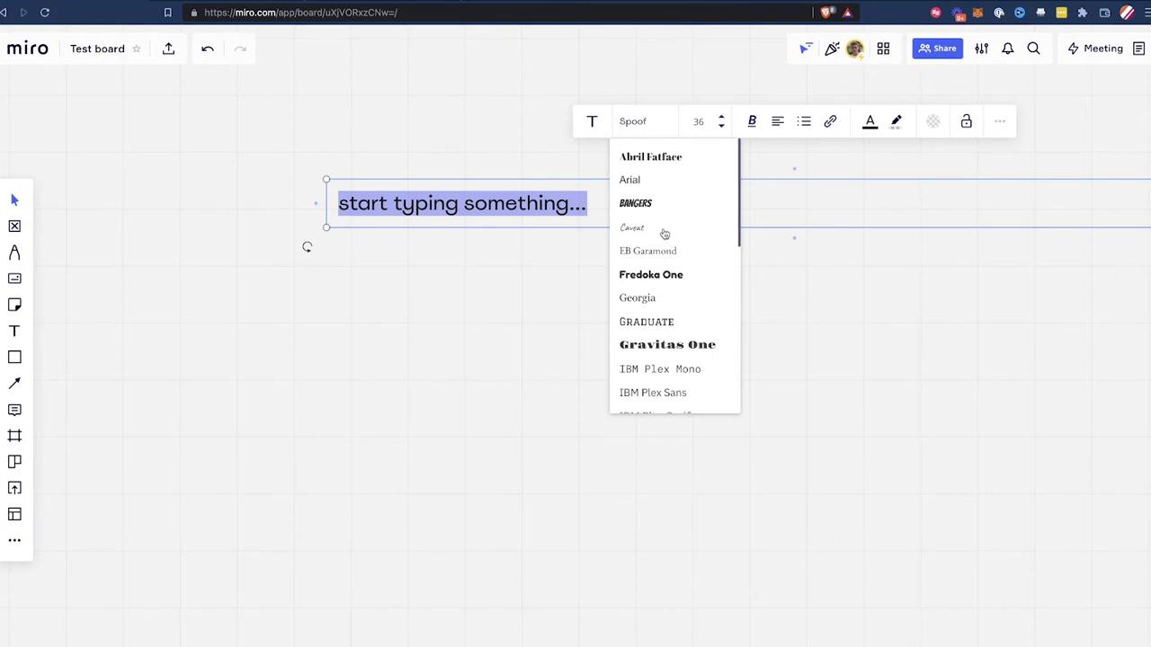
{"action": "left_click", "coordinate": [591, 123]}
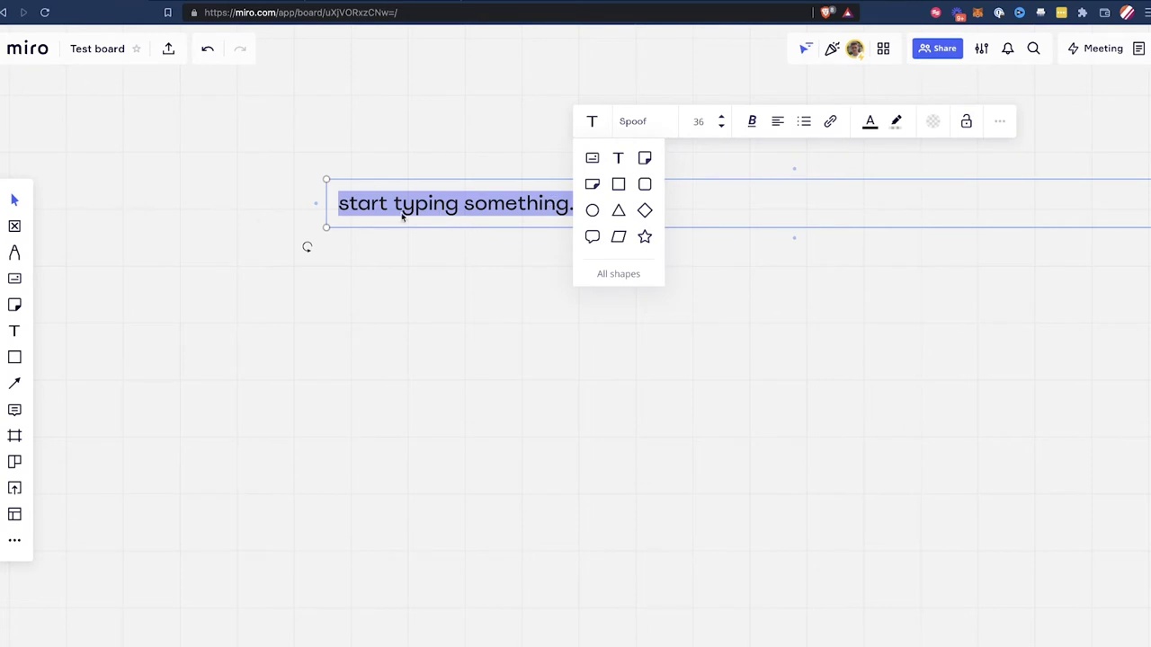
Set the text colour to custom red #EA6262
{"action": "left_click", "coordinate": [753, 122]}
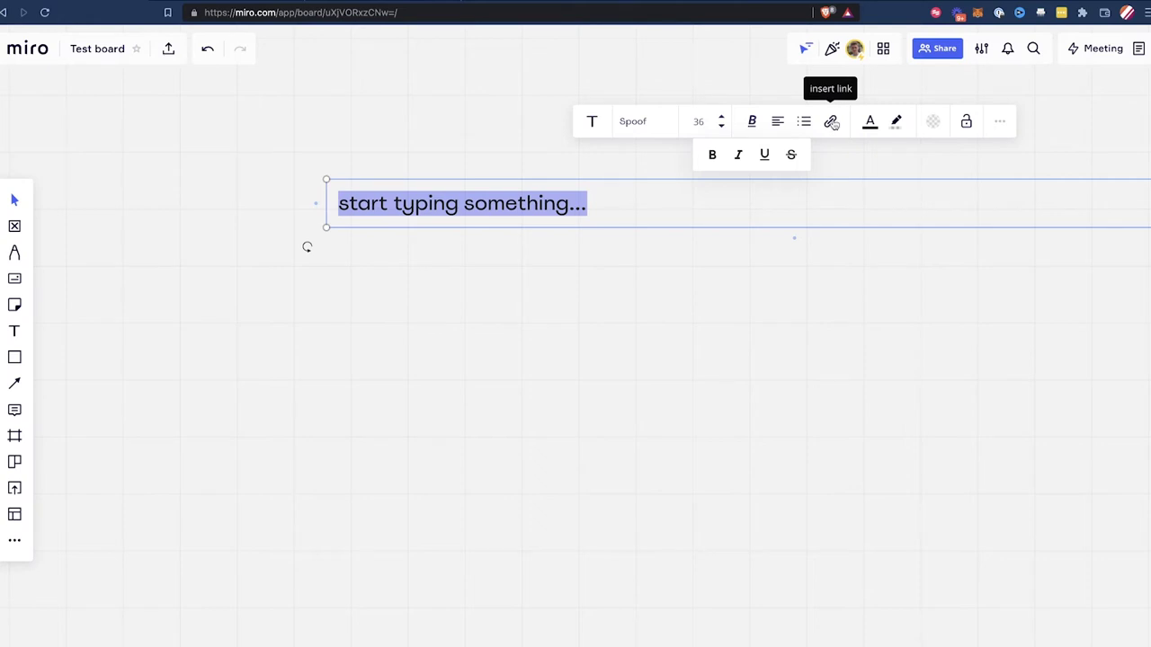
{"action": "left_click", "coordinate": [870, 122]}
{"action": "scroll", "coordinate": [884, 237], "scroll_direction": "down", "scroll_amount": 3}
{"action": "scroll", "coordinate": [884, 237], "scroll_direction": "down", "scroll_amount": 5}
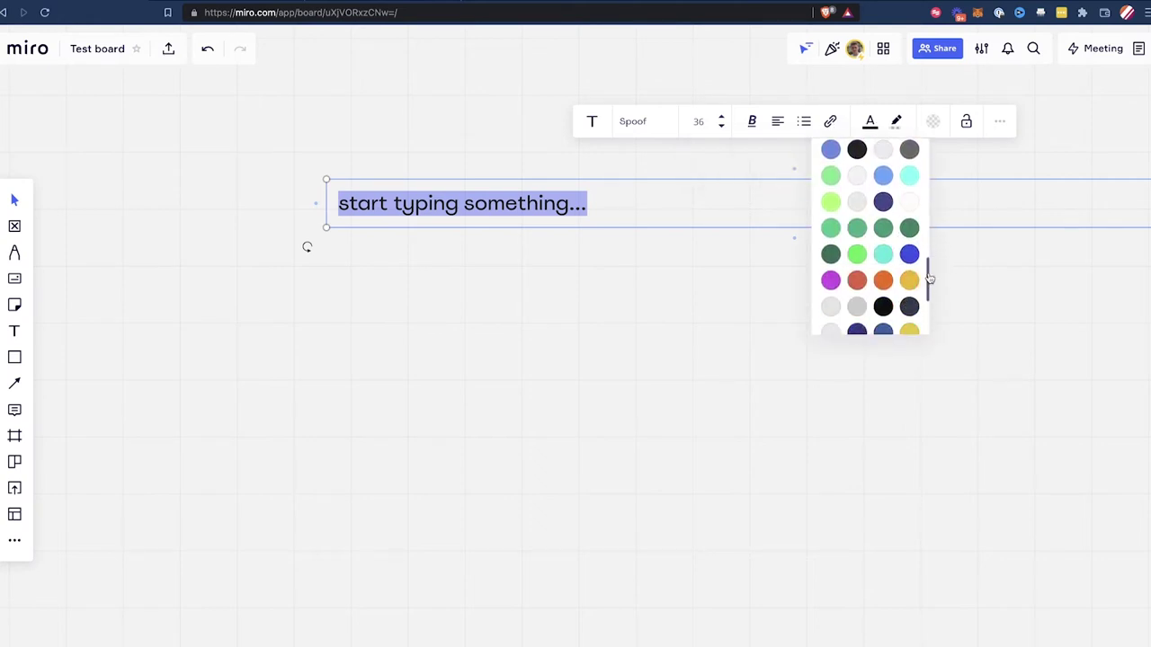
{"action": "scroll", "coordinate": [910, 325], "scroll_direction": "down", "scroll_amount": 5}
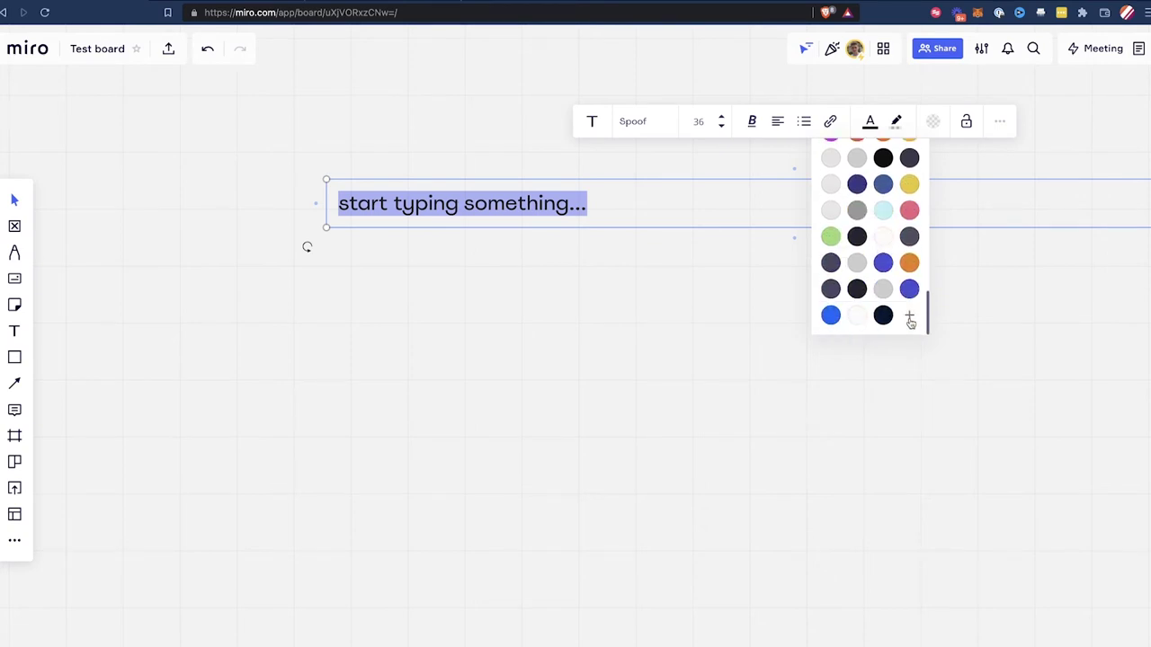
{"action": "left_click", "coordinate": [909, 321]}
{"action": "left_click", "coordinate": [979, 317]}
{"action": "left_click", "coordinate": [995, 312]}
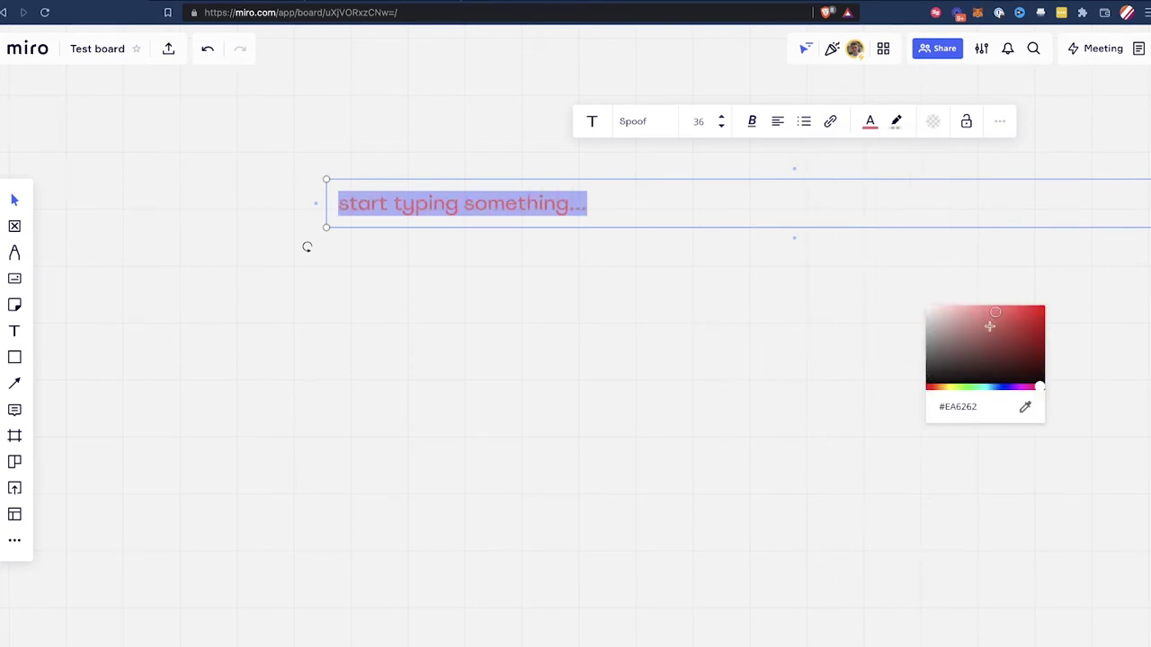
Add an orange-yellow highlight and black background, then enlarge and move the text box
{"action": "left_click", "coordinate": [898, 122]}
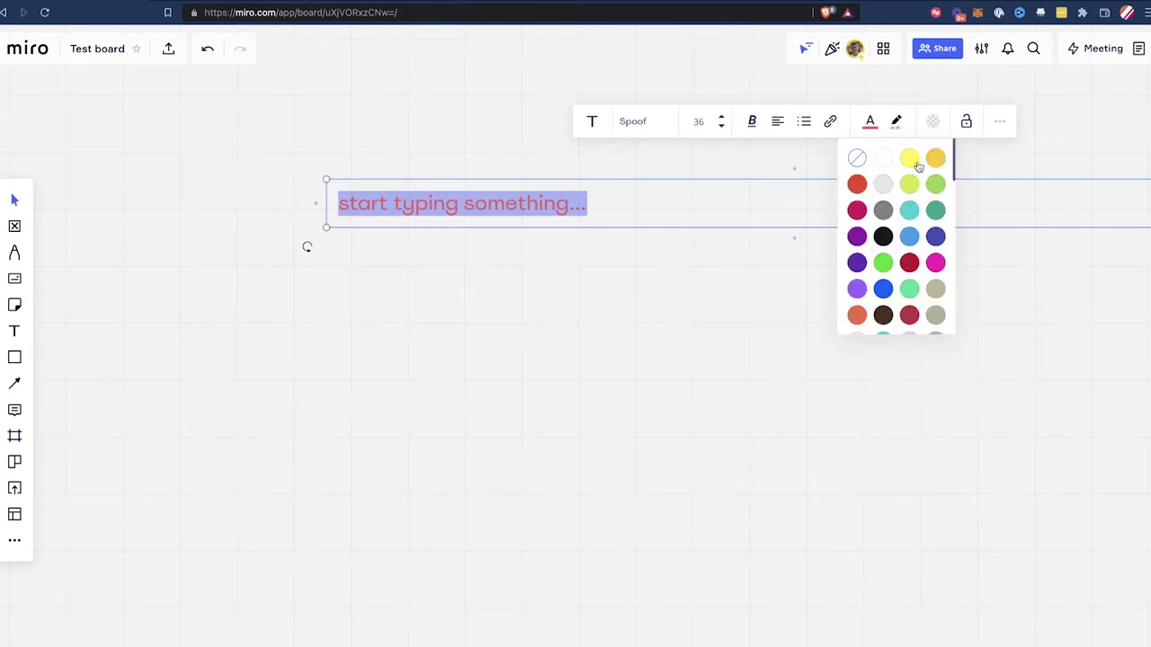
{"action": "left_click", "coordinate": [935, 160]}
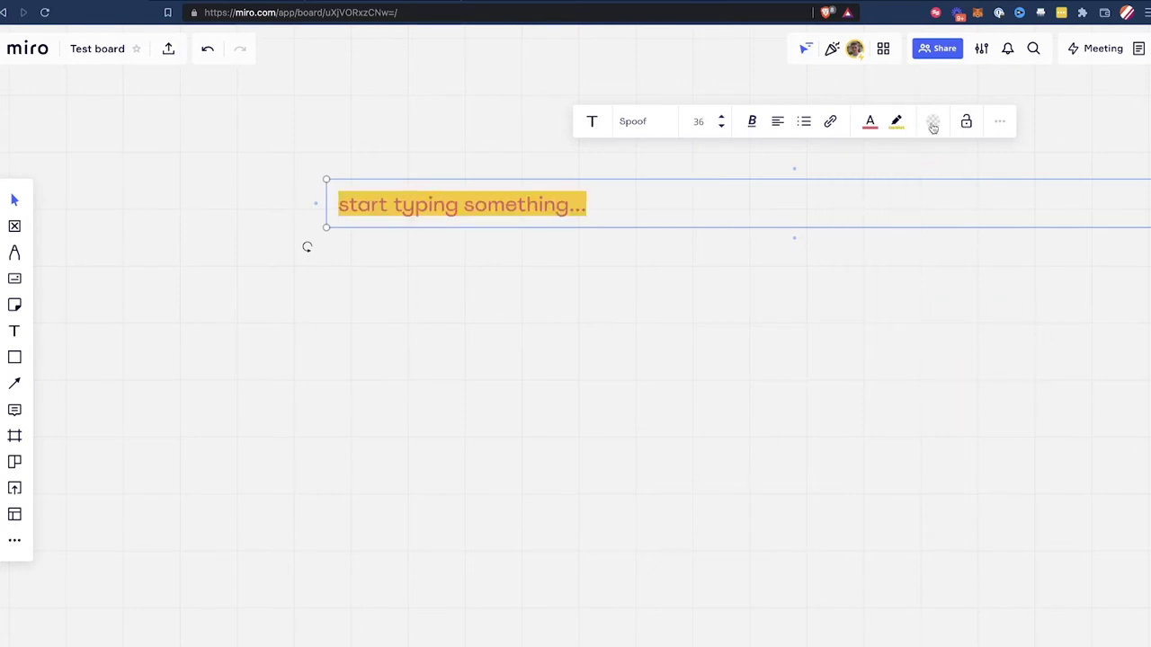
{"action": "left_click", "coordinate": [932, 122]}
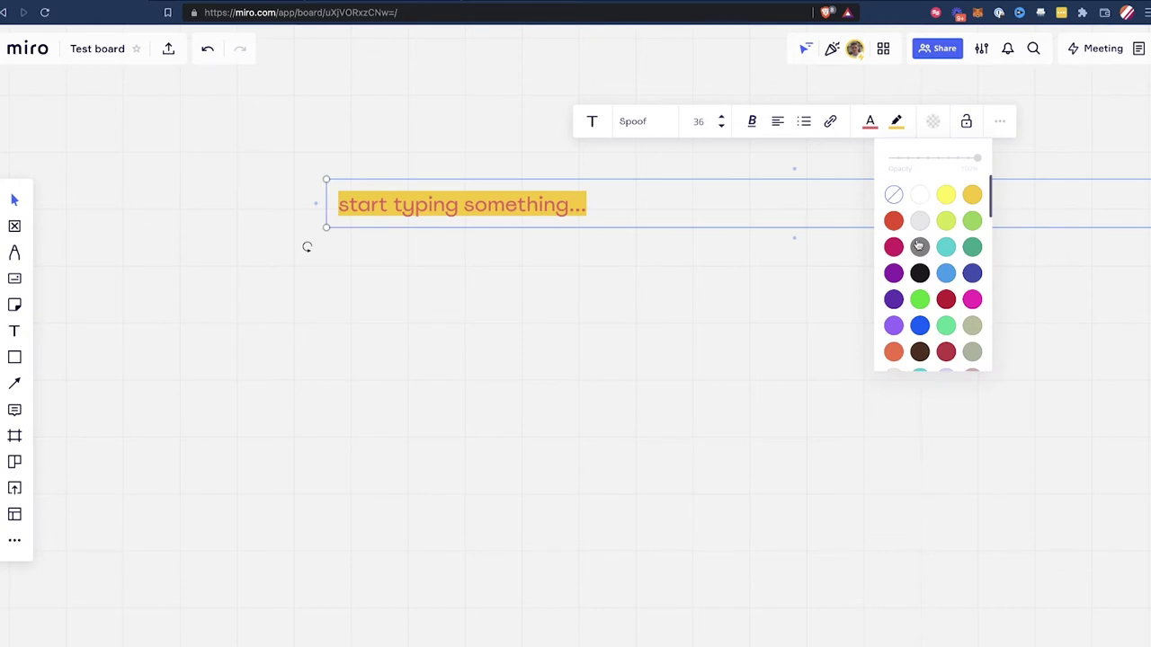
{"action": "left_click", "coordinate": [918, 273]}
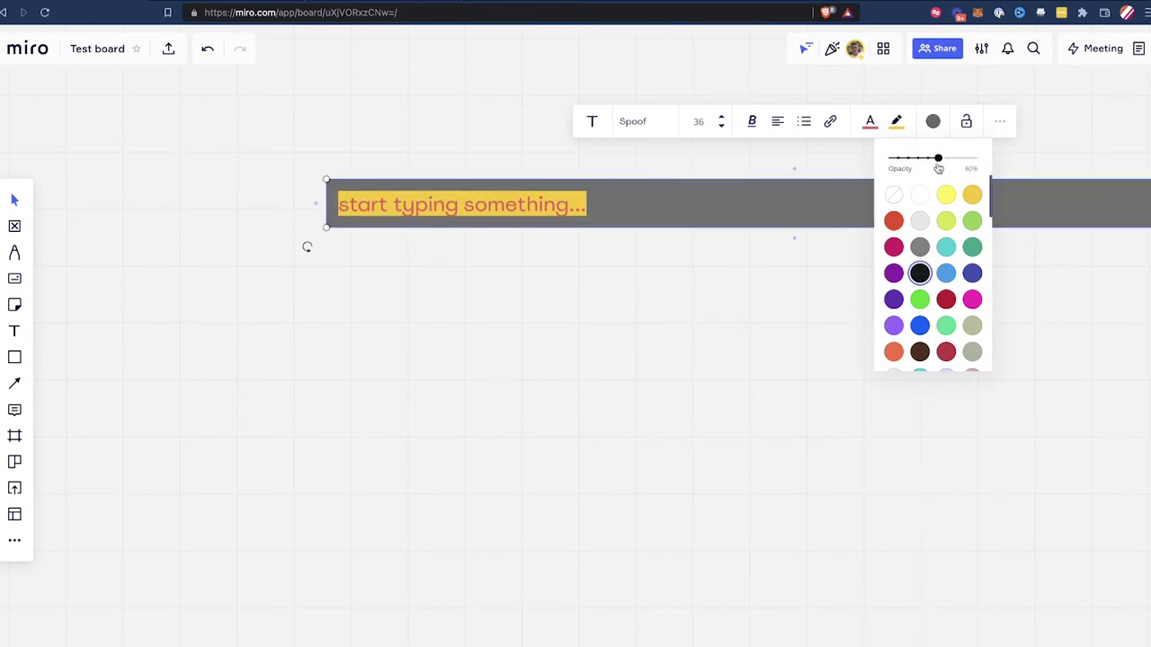
{"action": "scroll", "coordinate": [878, 213], "scroll_direction": "down", "scroll_amount": 5}
{"action": "left_click_drag", "start_coordinate": [987, 210], "coordinate": [907, 309]}
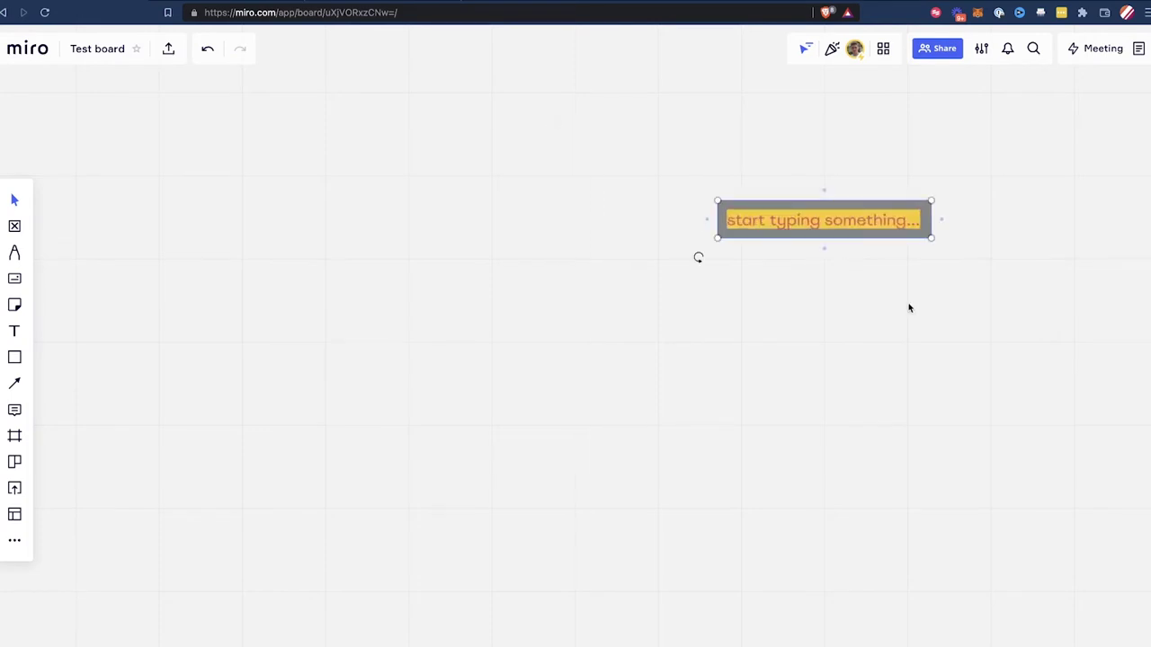
{"action": "left_click_drag", "start_coordinate": [822, 221], "coordinate": [654, 231]}
Add a new text box with the 'start typing' line and narrow it
{"action": "left_click", "coordinate": [408, 204]}
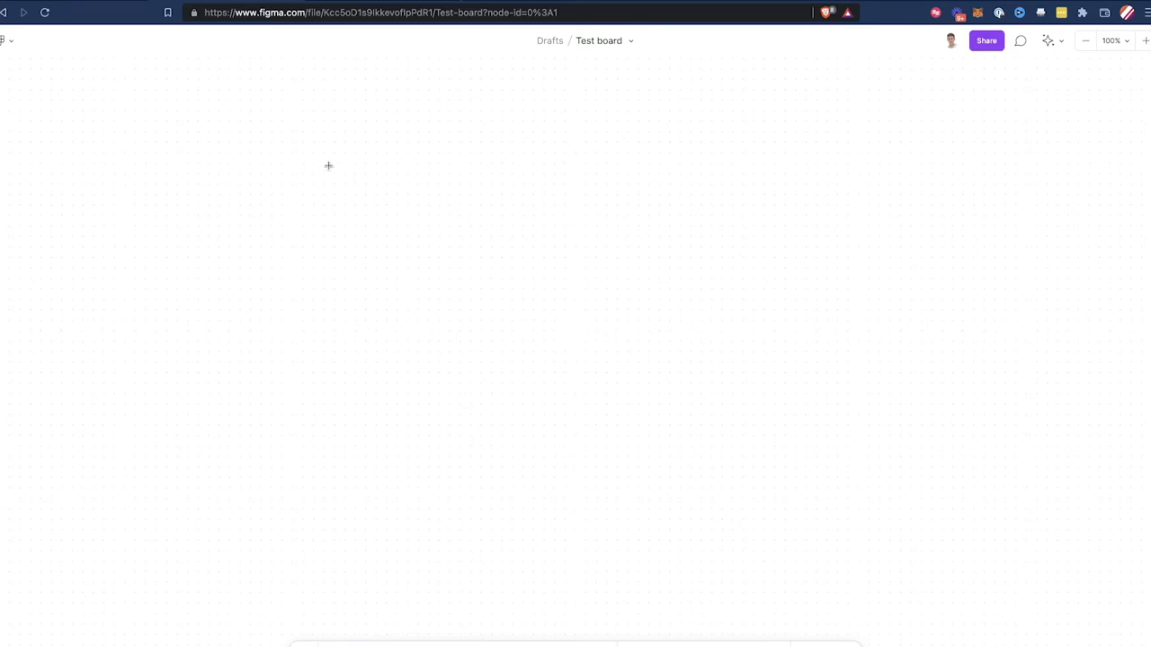
{"action": "left_click", "coordinate": [328, 165]}
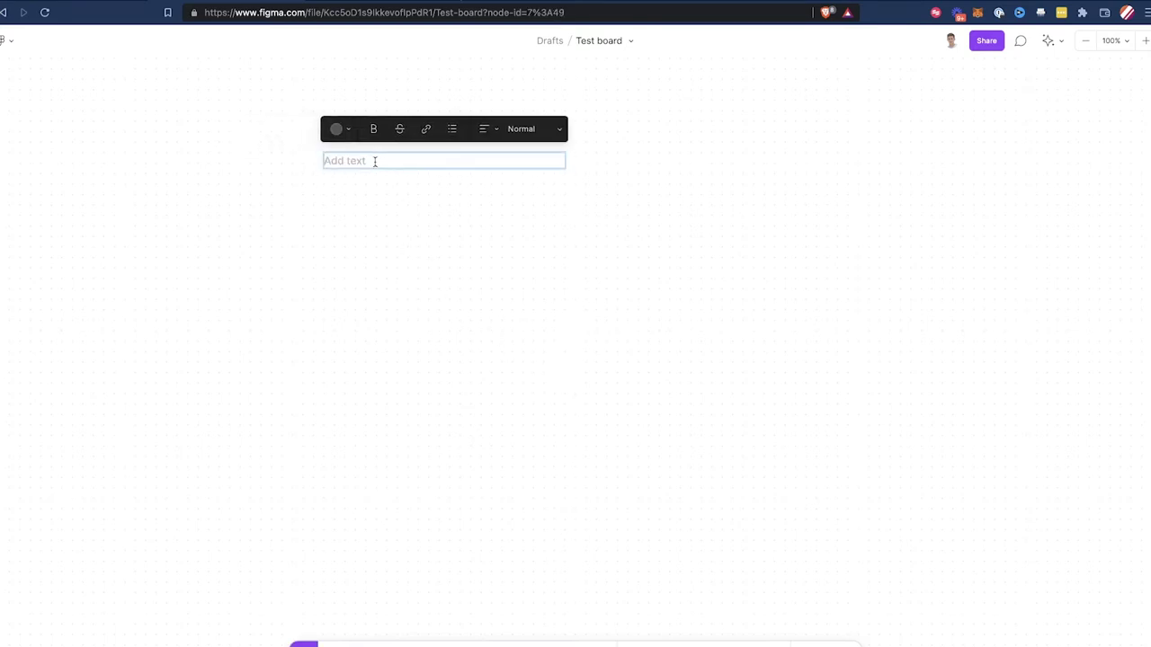
{"action": "type", "text": "w"}
{"action": "type", "text": "tart typing"}
{"action": "key", "text": "super+a"}
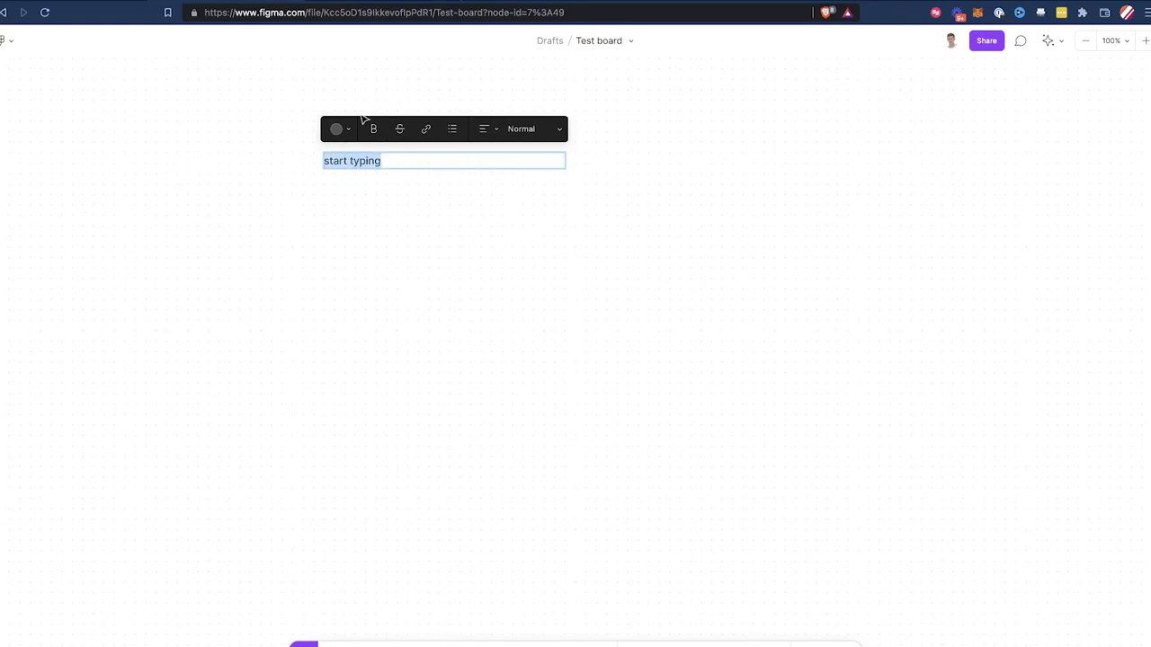
{"action": "left_click", "coordinate": [349, 130]}
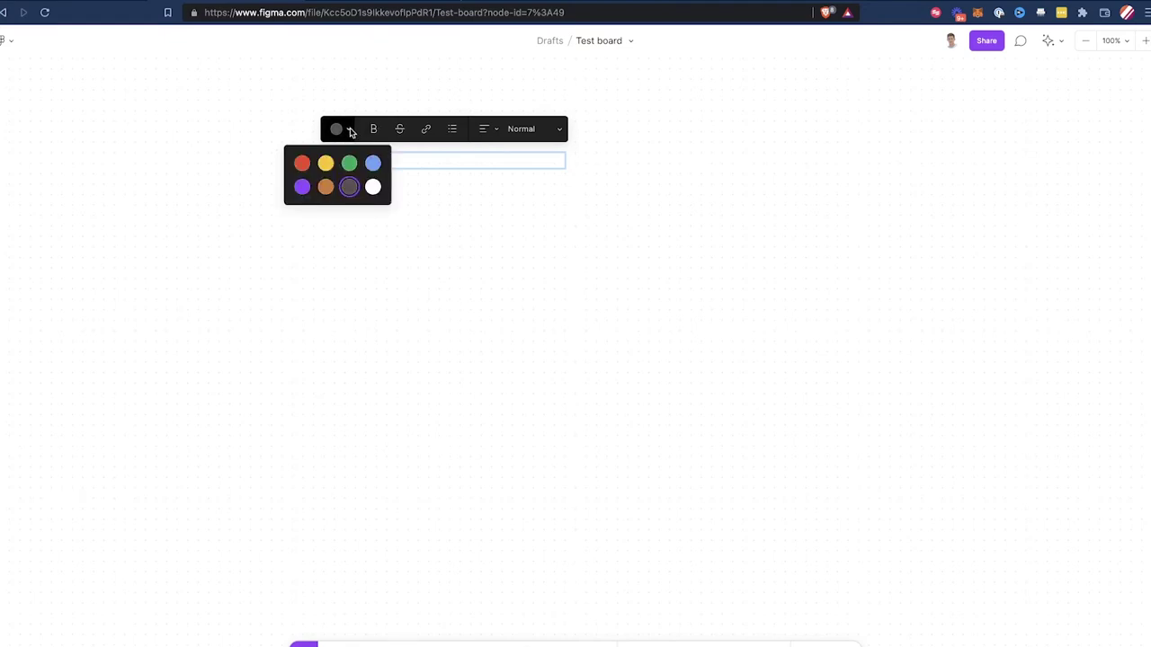
{"action": "key", "text": "Escape"}
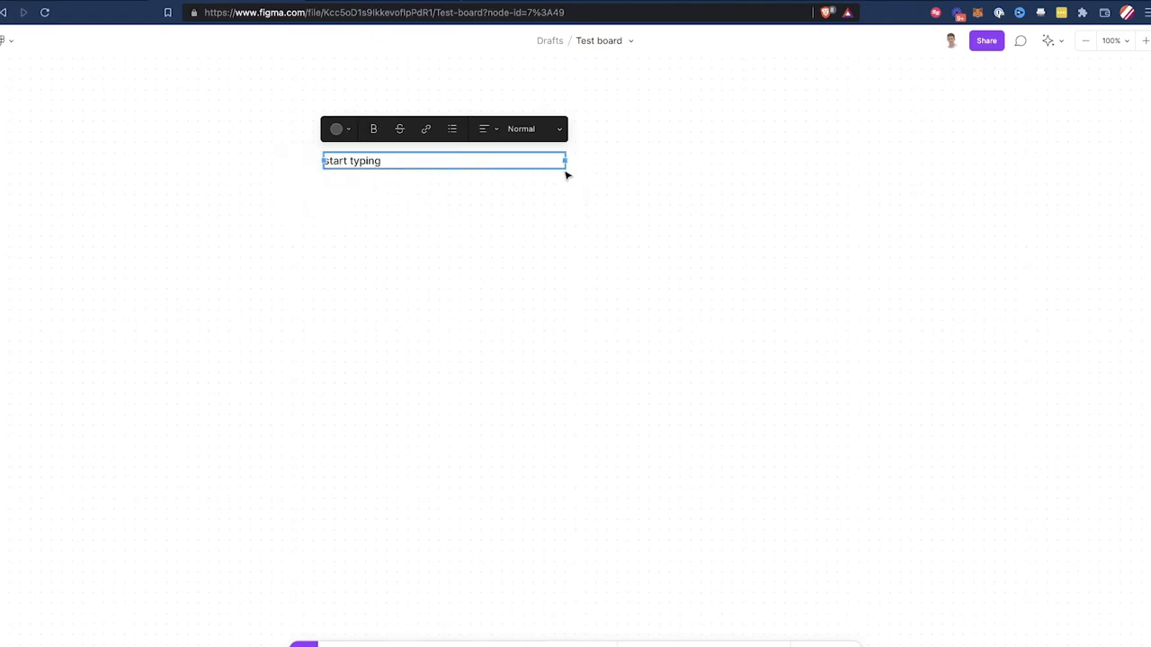
{"action": "left_click_drag", "start_coordinate": [563, 160], "coordinate": [429, 161]}
Colour the 'start typing' text blue, leaving bold and strikethrough off
{"action": "triple_click", "coordinate": [359, 164]}
{"action": "left_click", "coordinate": [278, 128]}
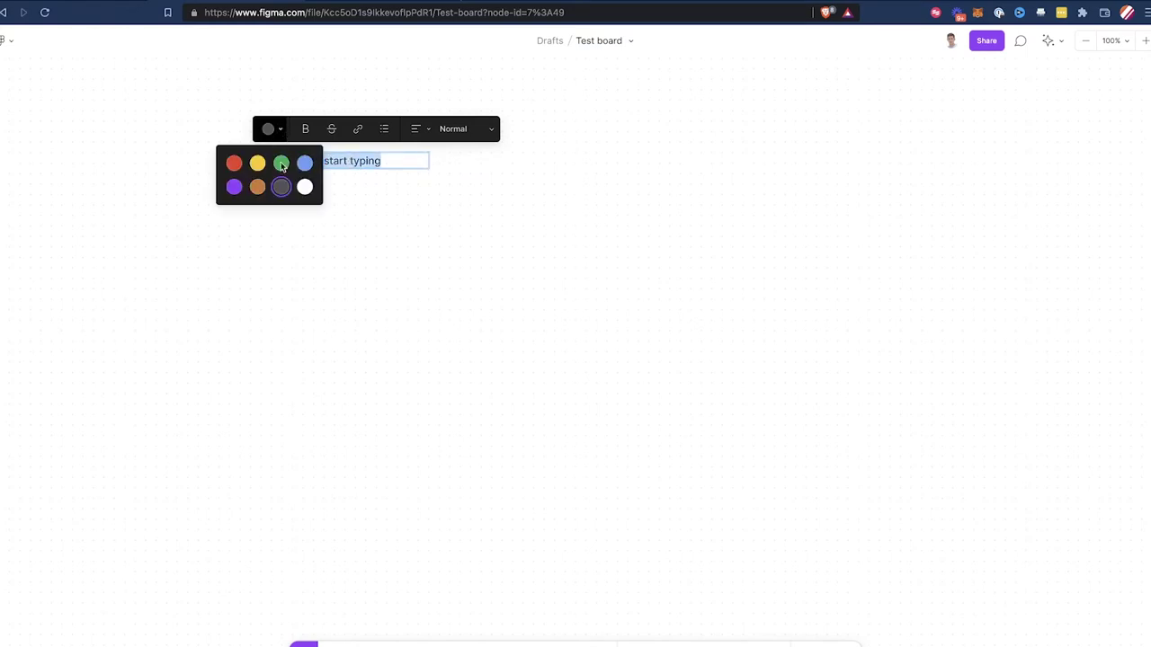
{"action": "left_click", "coordinate": [303, 163]}
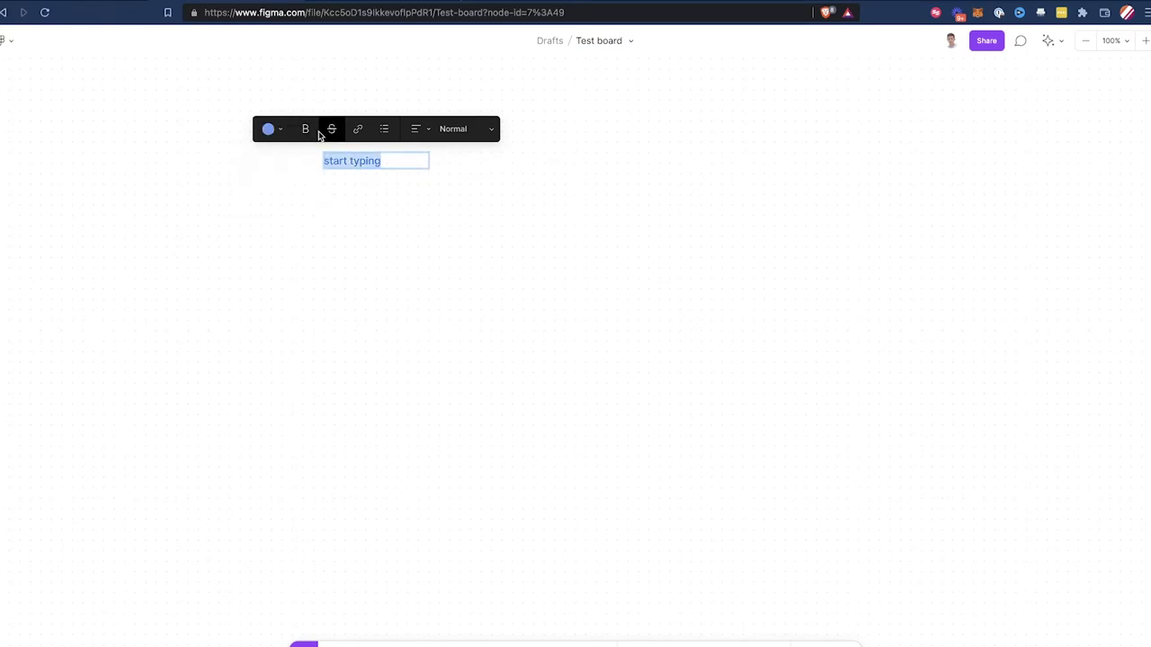
{"action": "left_click", "coordinate": [308, 131]}
{"action": "left_click", "coordinate": [330, 130]}
{"action": "left_click", "coordinate": [327, 132]}
{"action": "left_click", "coordinate": [311, 132]}
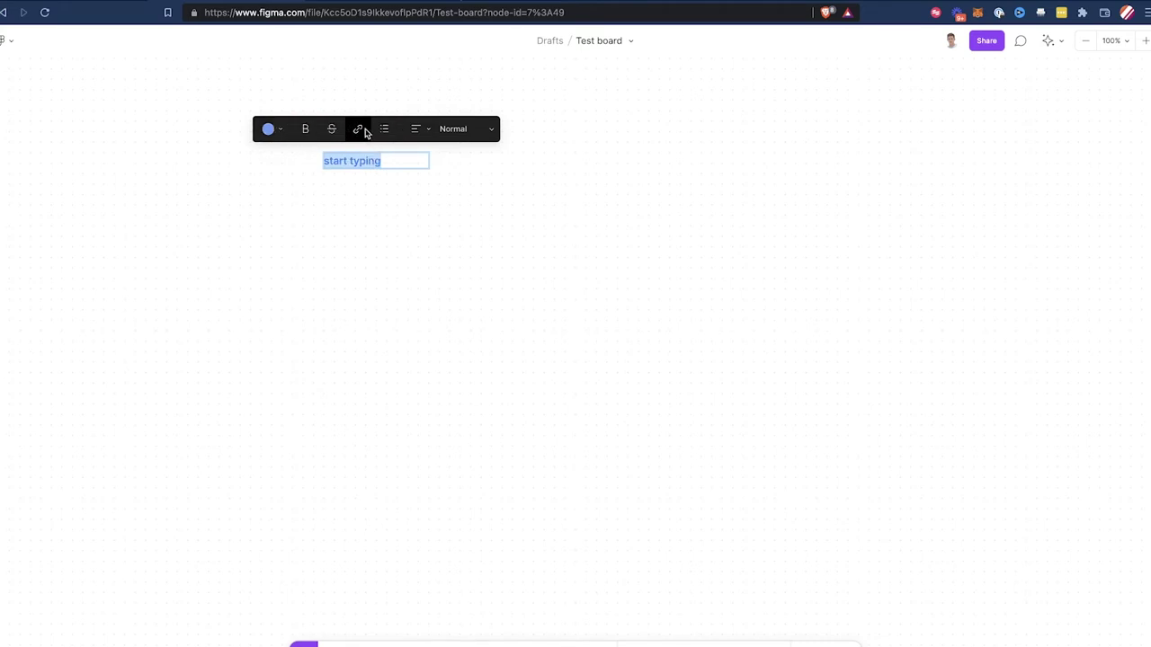
Set the text style to Subheading
{"action": "left_click", "coordinate": [454, 129]}
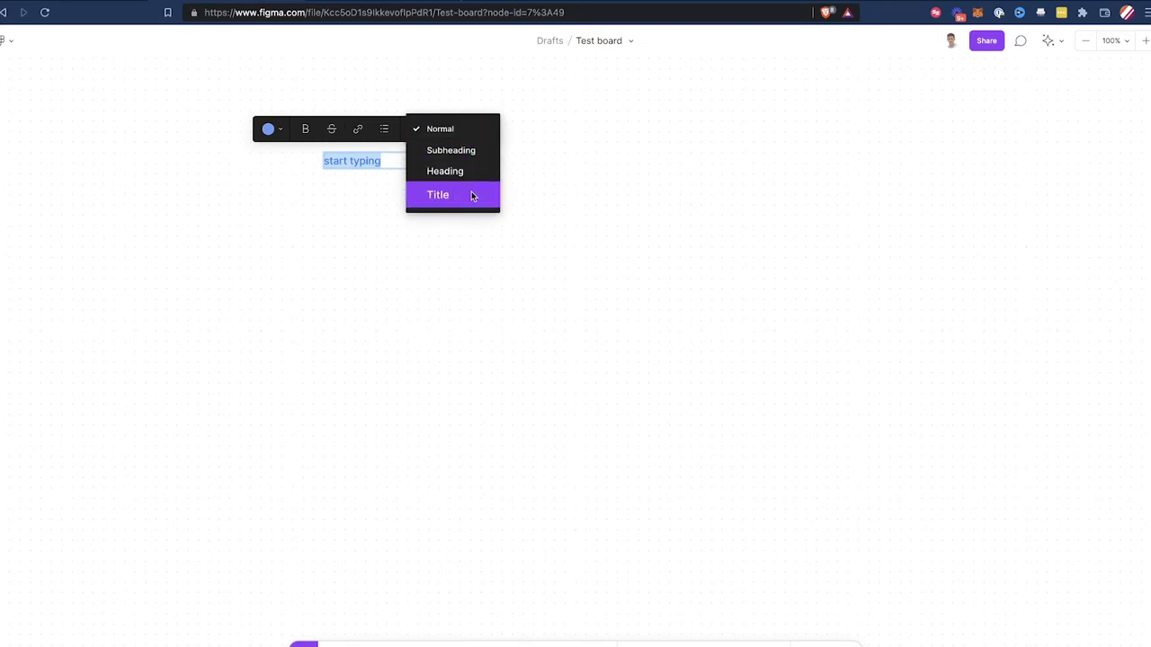
{"action": "left_click", "coordinate": [467, 172]}
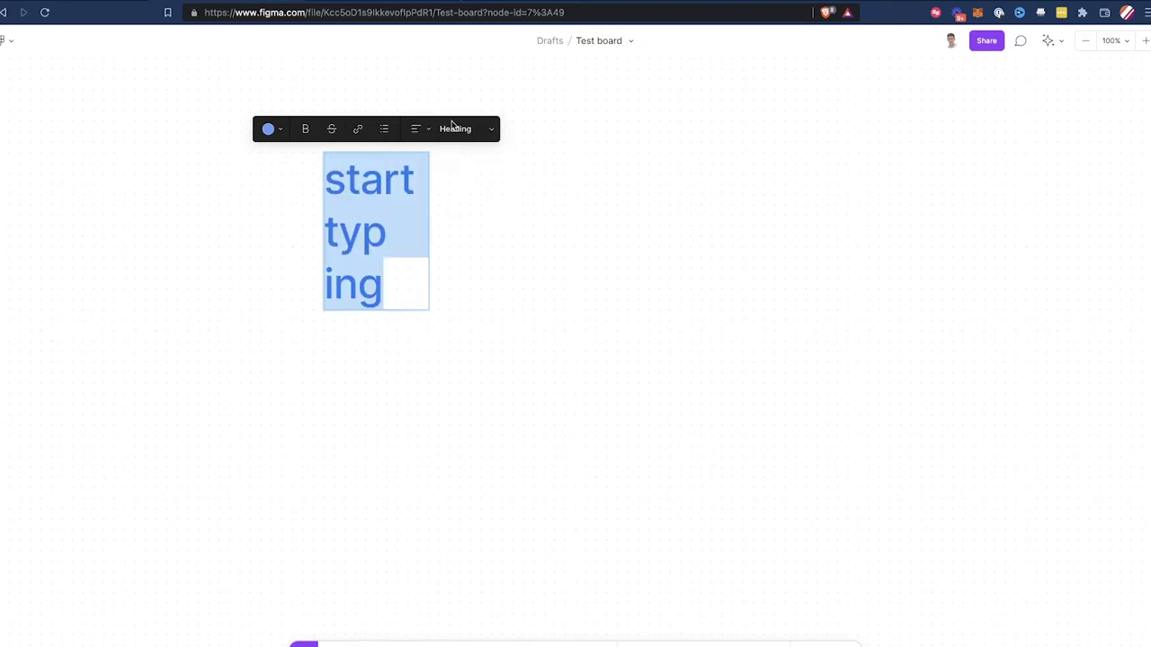
{"action": "left_click", "coordinate": [455, 128]}
{"action": "left_click", "coordinate": [467, 111]}
{"action": "key", "text": "Escape"}
{"action": "key", "text": "Escape"}
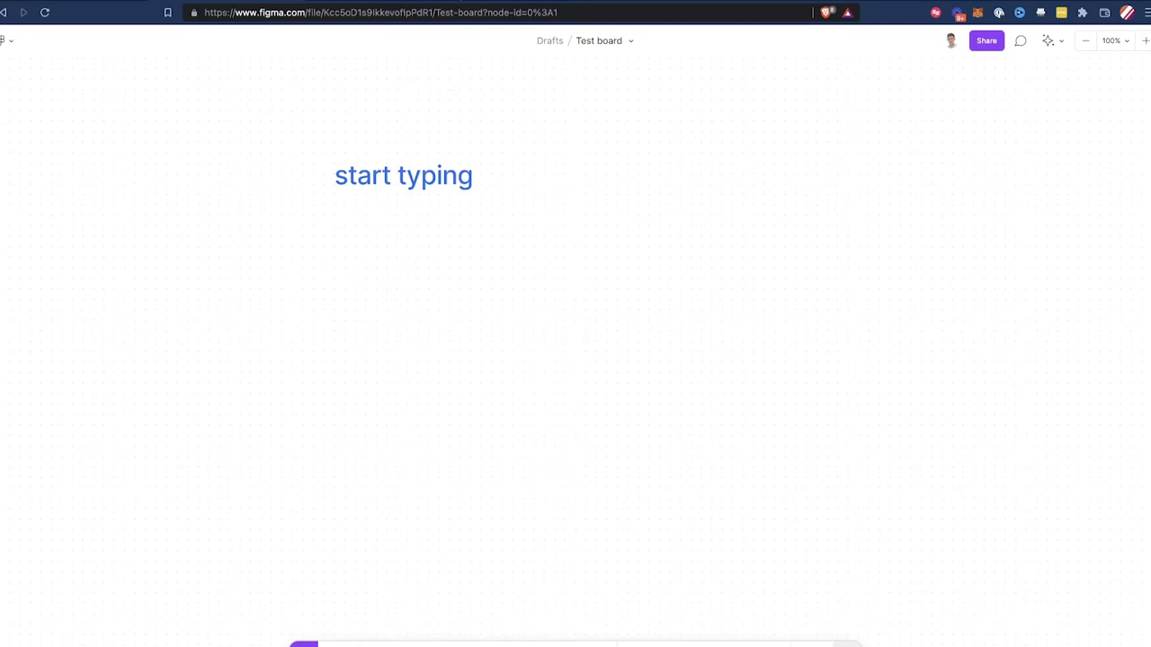
Run the Change Font plugin on the 'start typing' text
{"action": "left_click", "coordinate": [845, 642]}
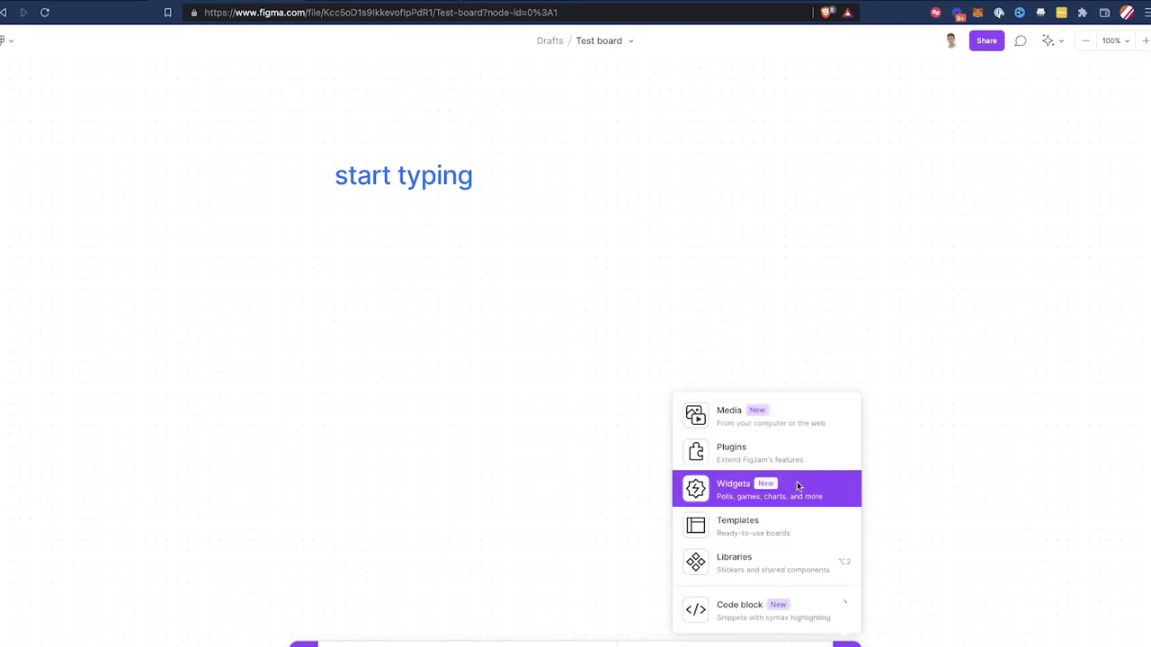
{"action": "key", "text": "super+alt+p"}
{"action": "double_click", "coordinate": [389, 177]}
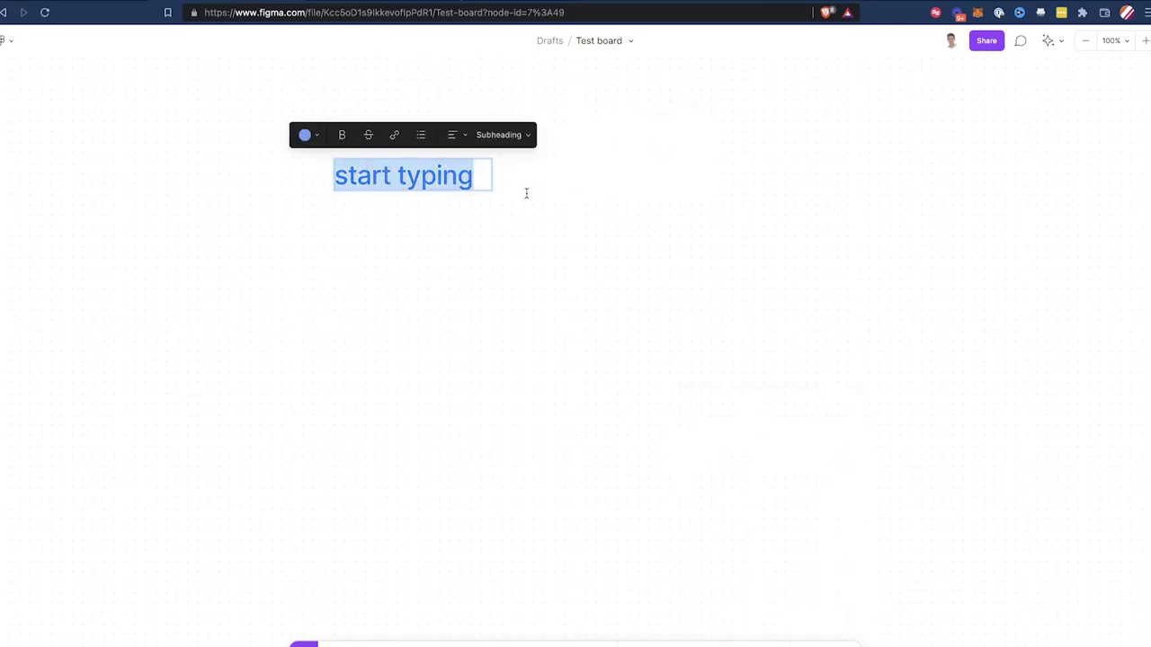
{"action": "left_click", "coordinate": [845, 642]}
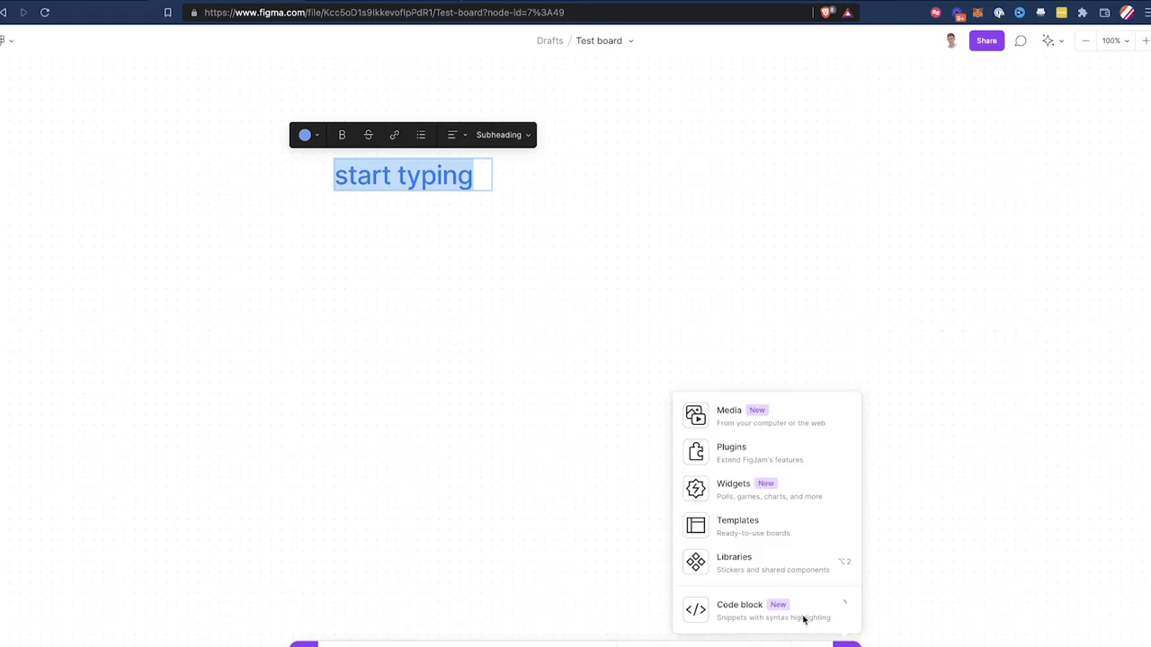
{"action": "left_click", "coordinate": [745, 452]}
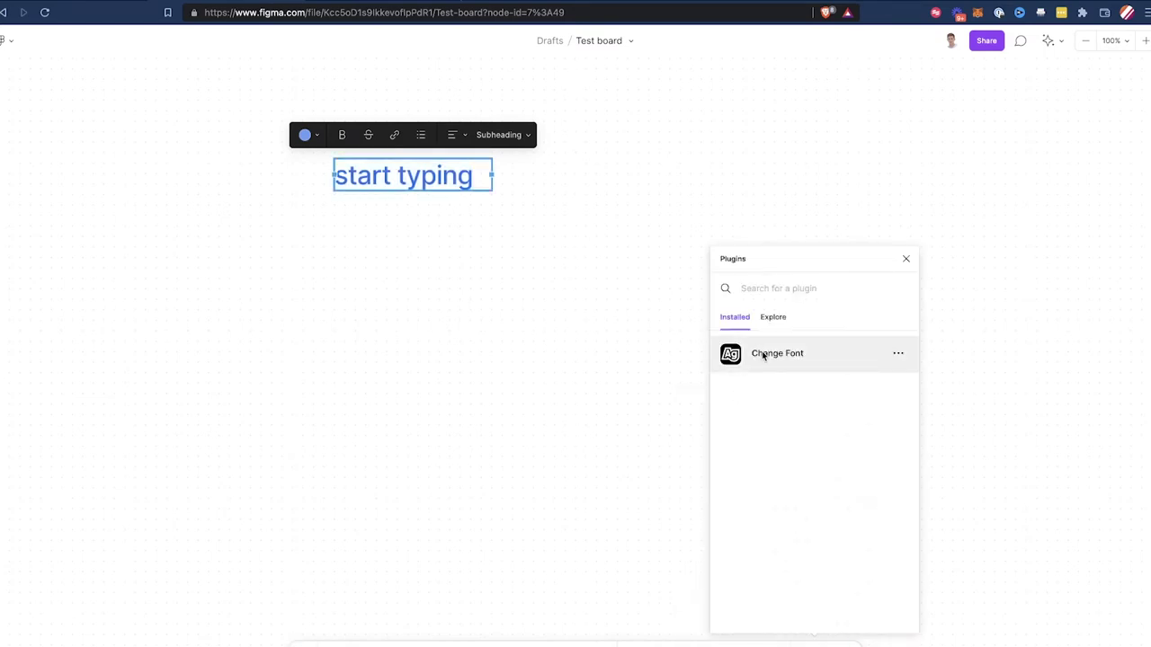
{"action": "left_click", "coordinate": [764, 355]}
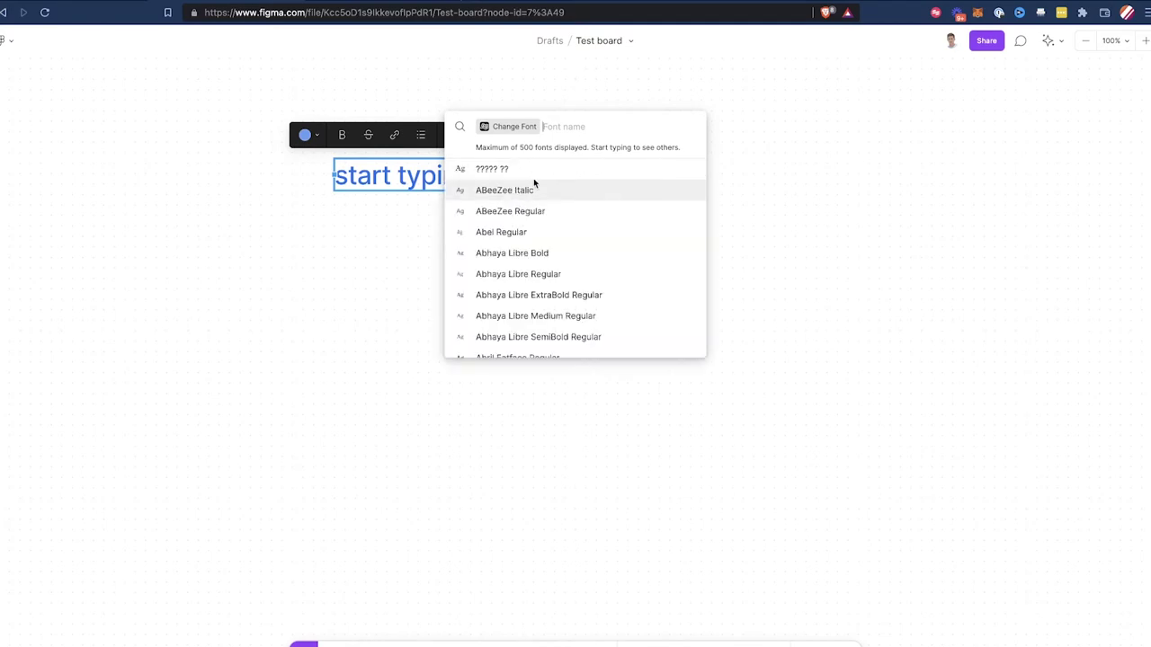
Apply the Abel Regular font and narrow the text box to fit
{"action": "scroll", "coordinate": [510, 216], "scroll_direction": "down", "scroll_amount": 1}
{"action": "scroll", "coordinate": [510, 218], "scroll_direction": "down", "scroll_amount": 15}
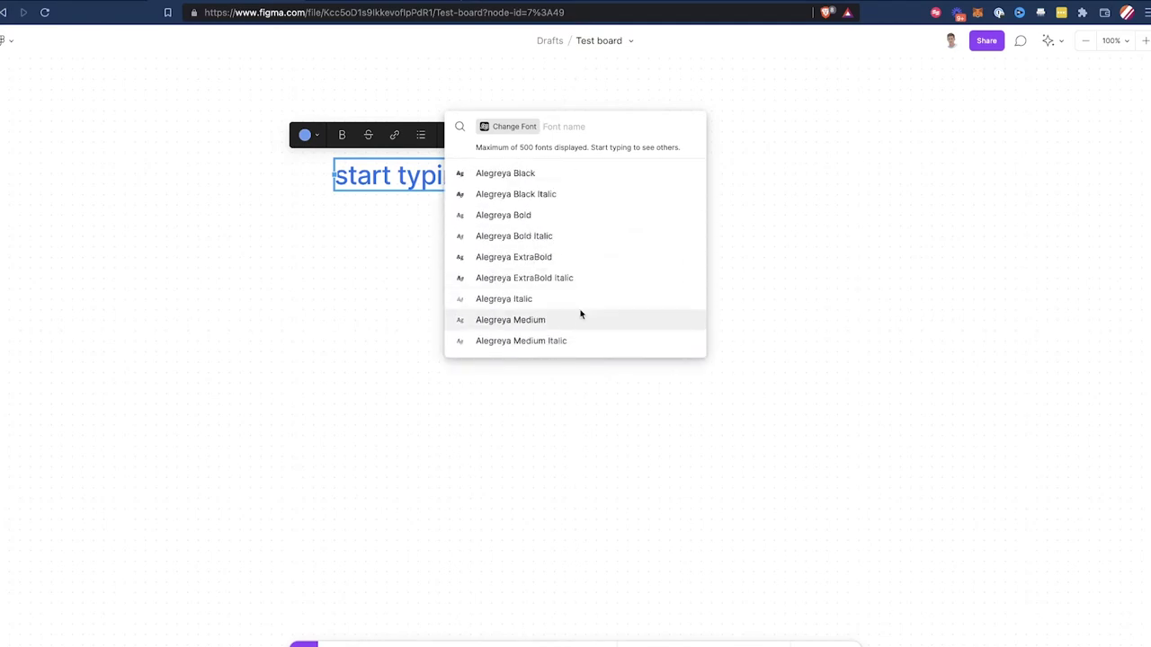
{"action": "scroll", "coordinate": [579, 314], "scroll_direction": "down", "scroll_amount": 3}
{"action": "scroll", "coordinate": [580, 313], "scroll_direction": "up", "scroll_amount": 5}
{"action": "scroll", "coordinate": [580, 314], "scroll_direction": "up", "scroll_amount": 10}
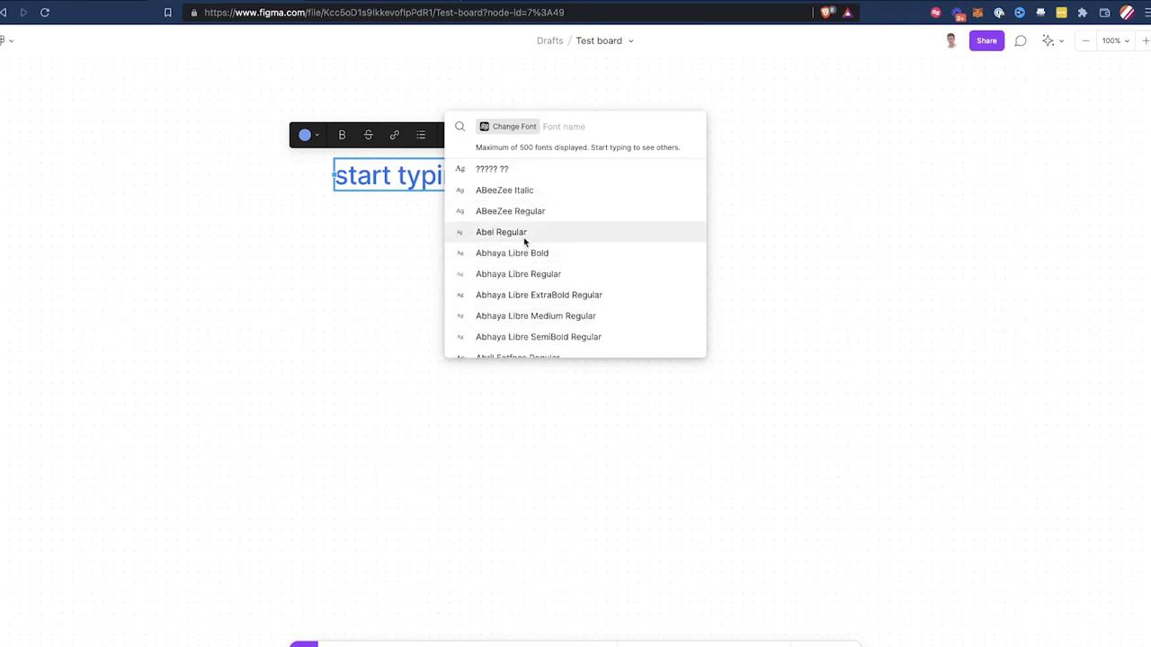
{"action": "left_click", "coordinate": [524, 234]}
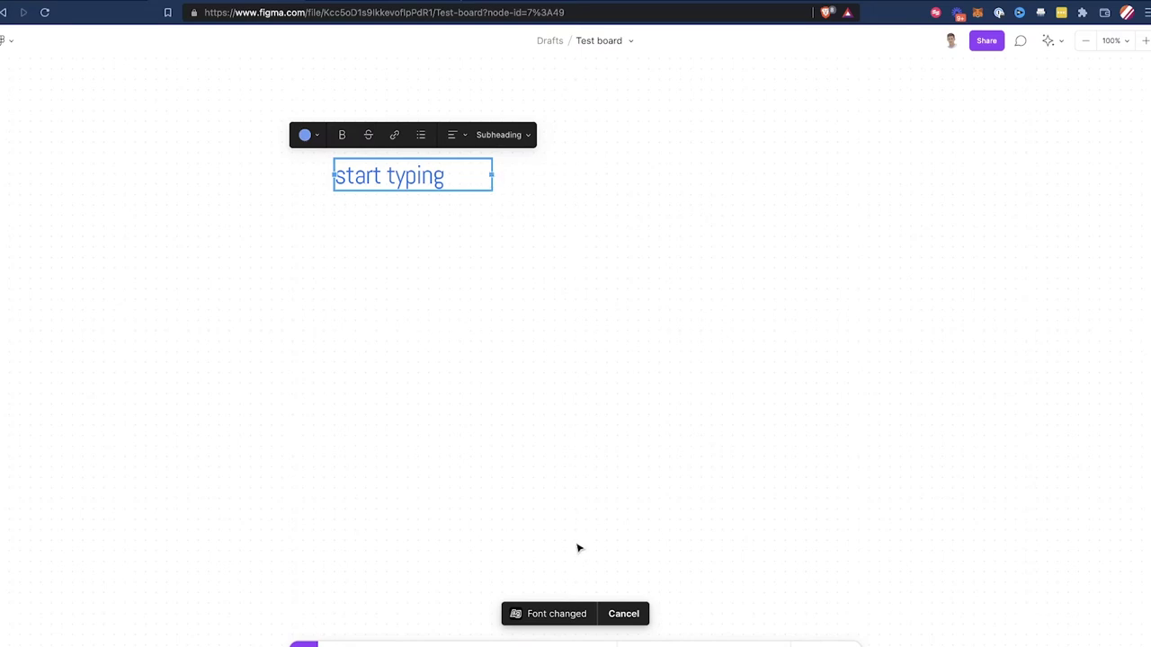
{"action": "left_click_drag", "start_coordinate": [491, 174], "coordinate": [457, 178]}
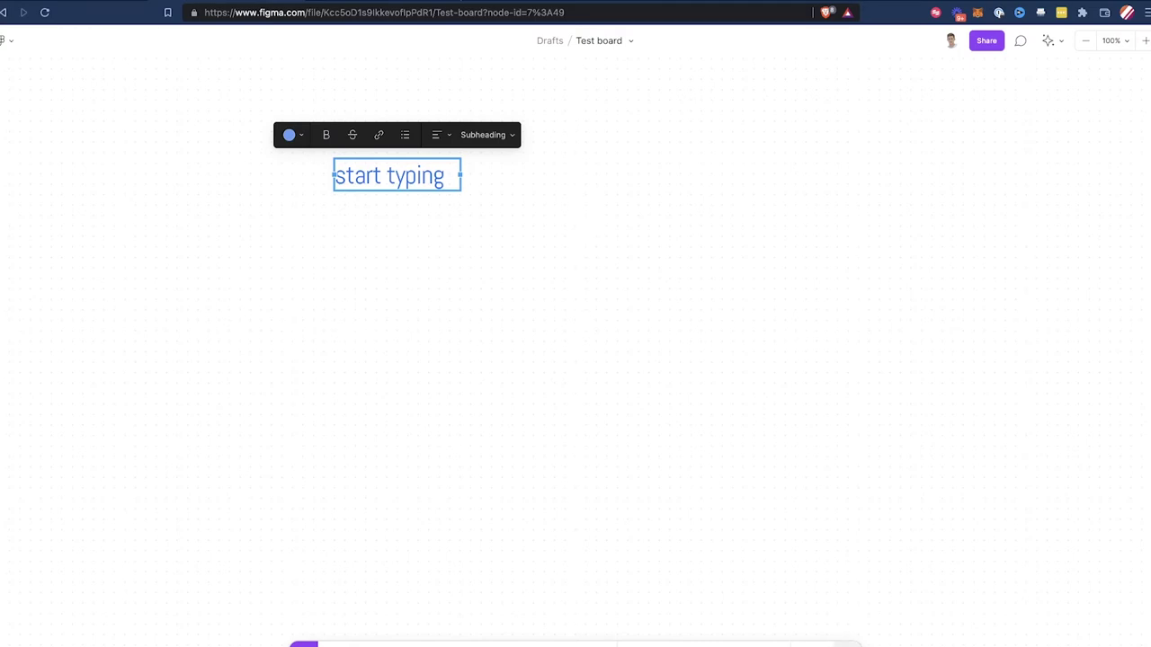
Recolour the 'start typing' text yellow, leaving strikethrough off
{"action": "left_click", "coordinate": [815, 641]}
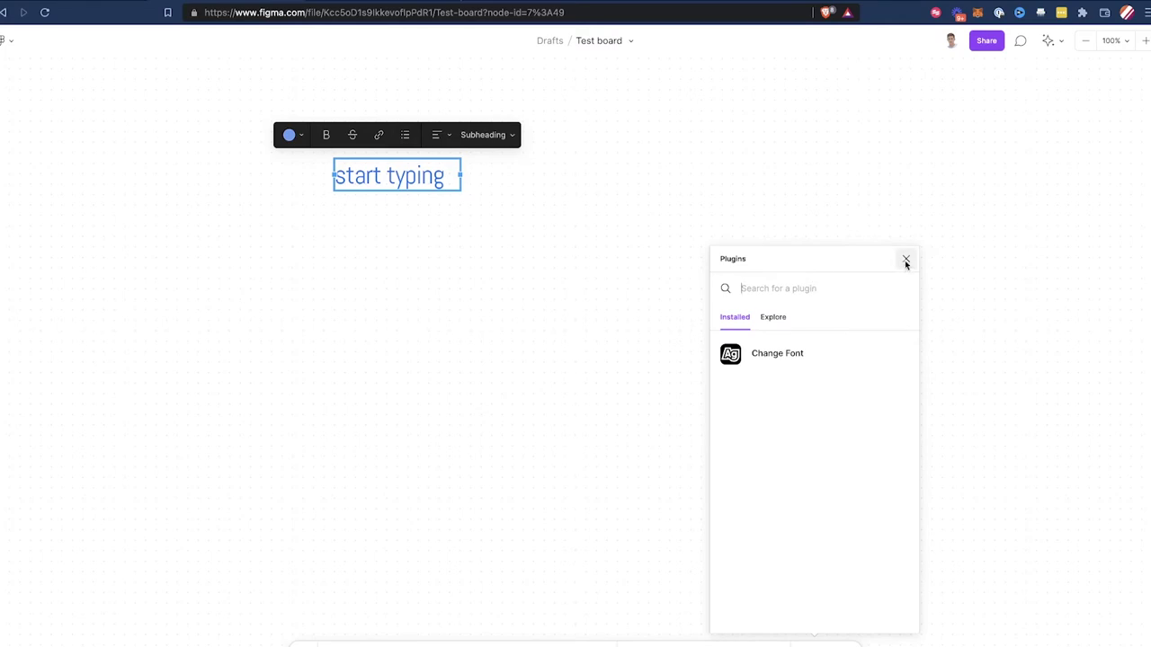
{"action": "left_click_drag", "start_coordinate": [443, 177], "coordinate": [333, 178]}
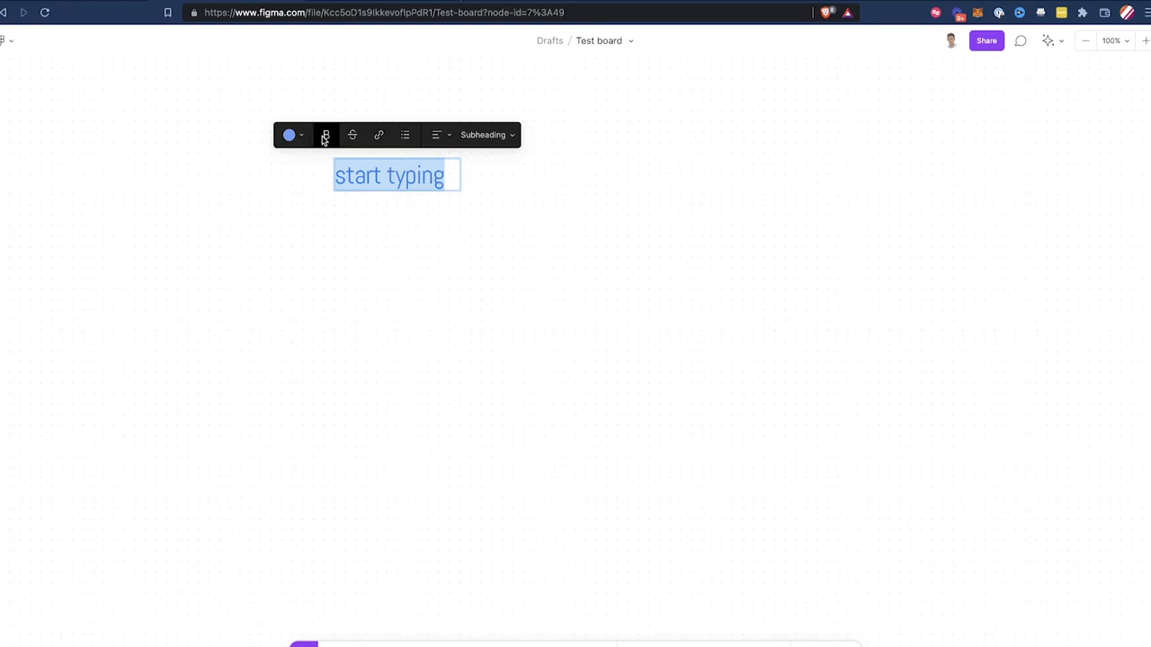
{"action": "left_click", "coordinate": [353, 136]}
{"action": "left_click", "coordinate": [353, 137]}
{"action": "left_click", "coordinate": [483, 135]}
{"action": "left_click", "coordinate": [353, 137]}
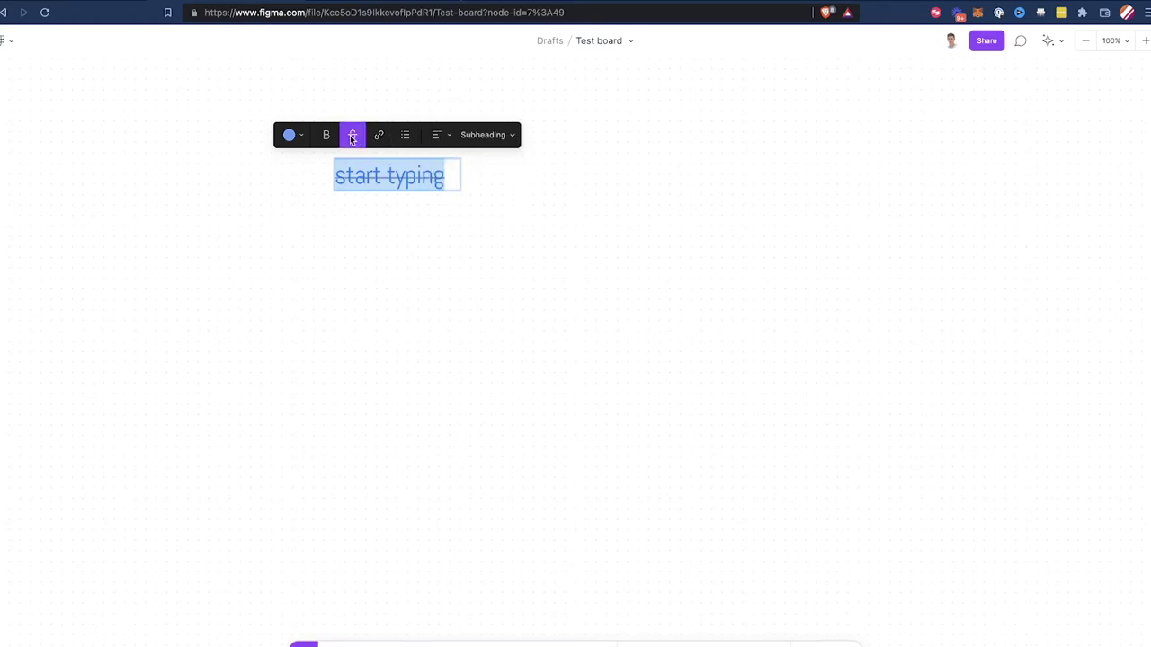
{"action": "left_click", "coordinate": [353, 136]}
{"action": "left_click", "coordinate": [289, 135]}
{"action": "left_click", "coordinate": [282, 194]}
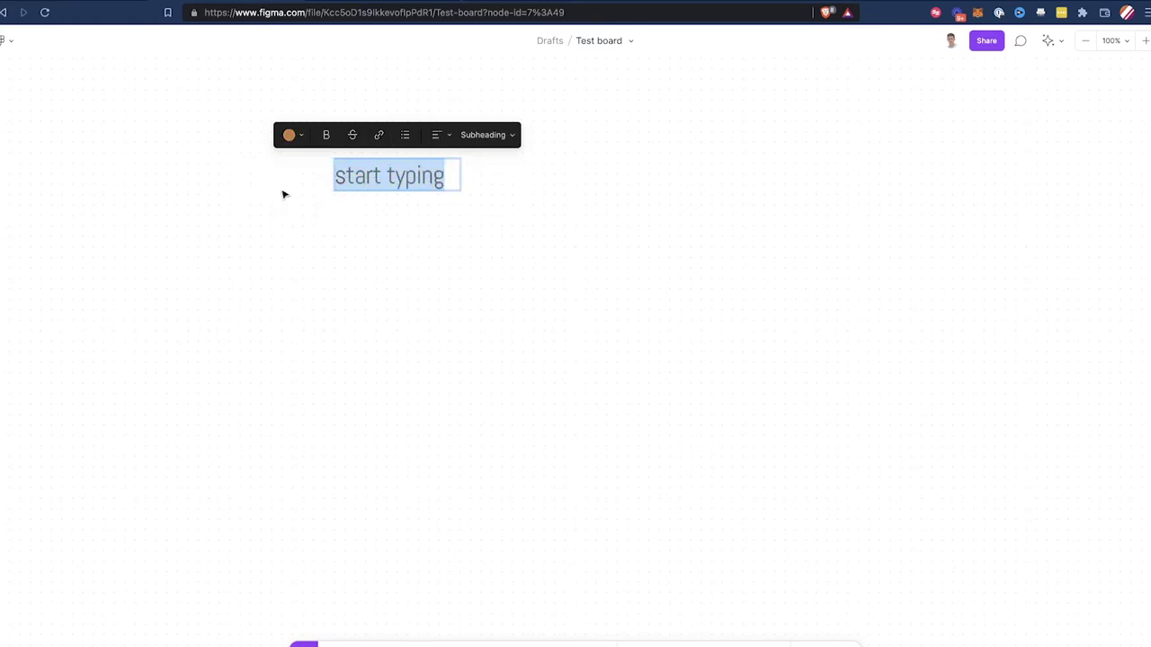
{"action": "left_click", "coordinate": [303, 136]}
{"action": "left_click", "coordinate": [280, 168]}
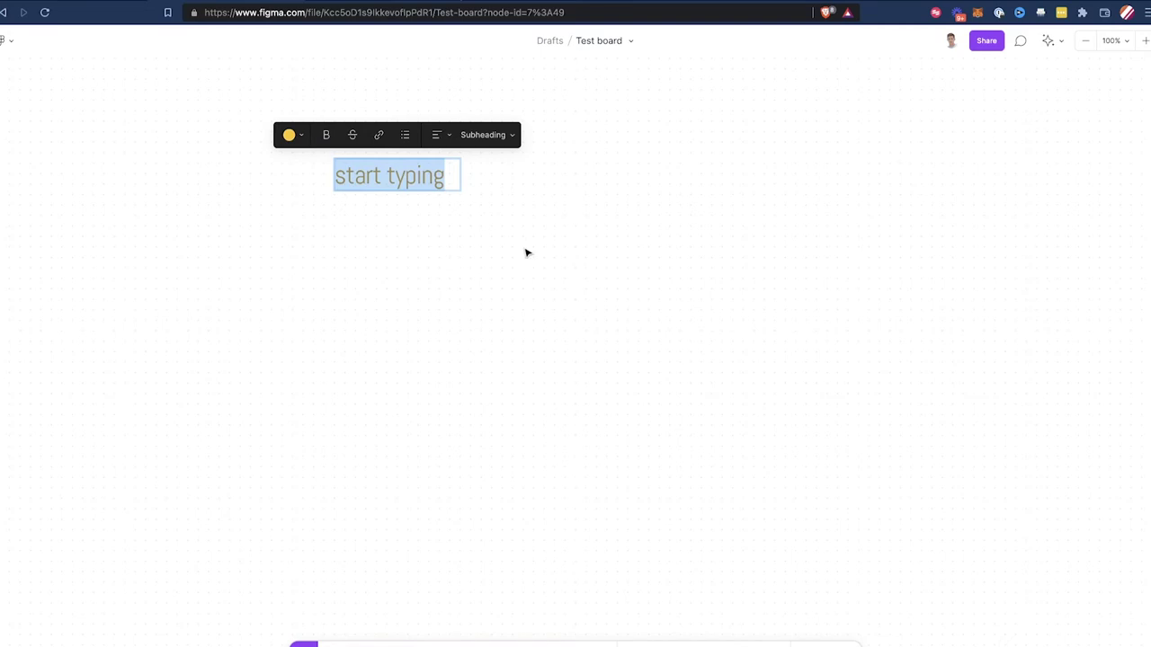
{"action": "key", "text": "Escape"}
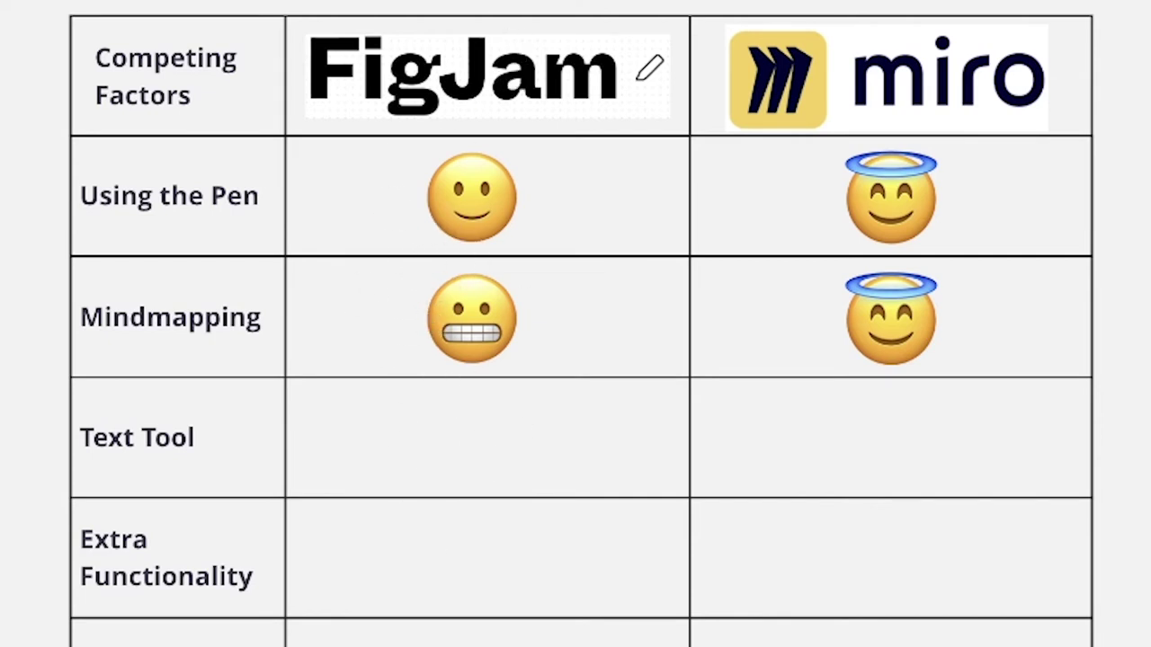
Rate the Text Tool row a tie with smiley emojis in both FigJam's and Miro's cells
{"action": "mouse_move", "coordinate": [474, 214]}
{"action": "left_mouse_down"}
{"action": "mouse_move", "coordinate": [441, 365]}
{"action": "mouse_move", "coordinate": [476, 452]}
{"action": "left_mouse_up"}
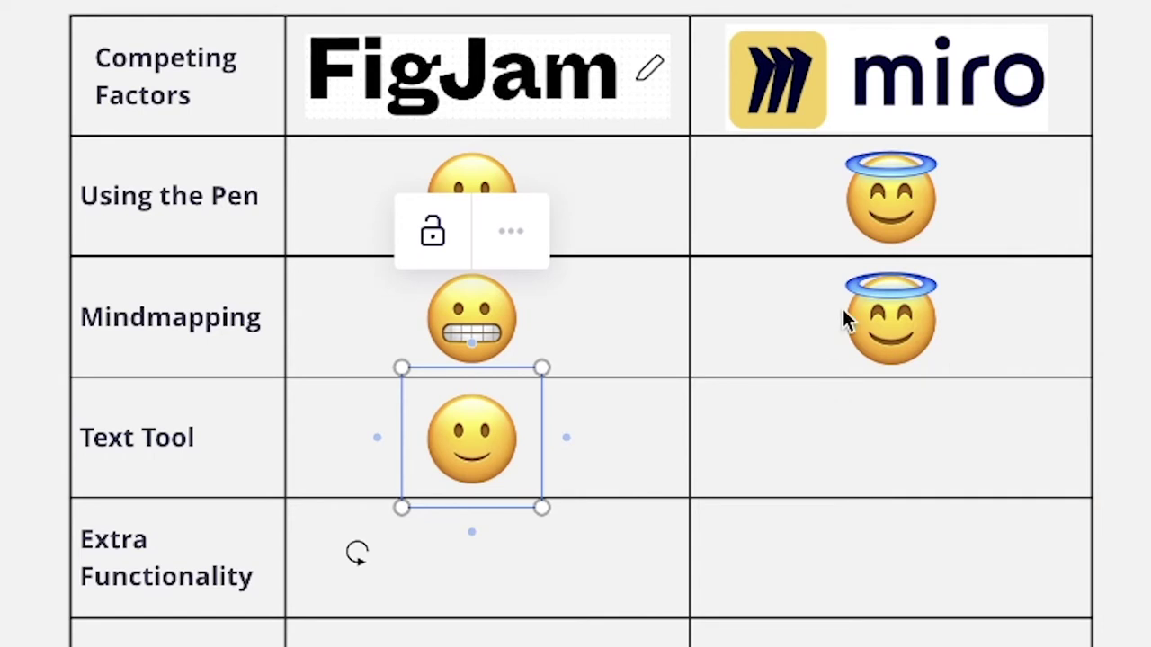
{"action": "left_click", "coordinate": [673, 579]}
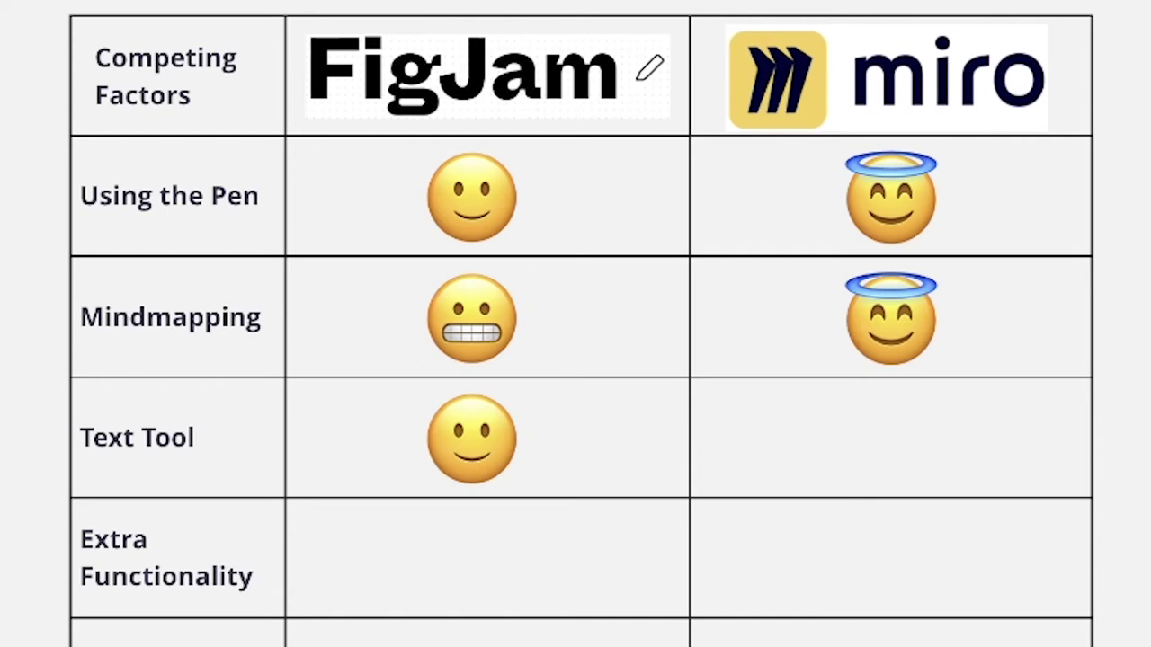
{"action": "left_click", "coordinate": [638, 79]}
{"action": "key", "text": "ctrl+v"}
{"action": "left_click_drag", "start_coordinate": [893, 417], "coordinate": [892, 440]}
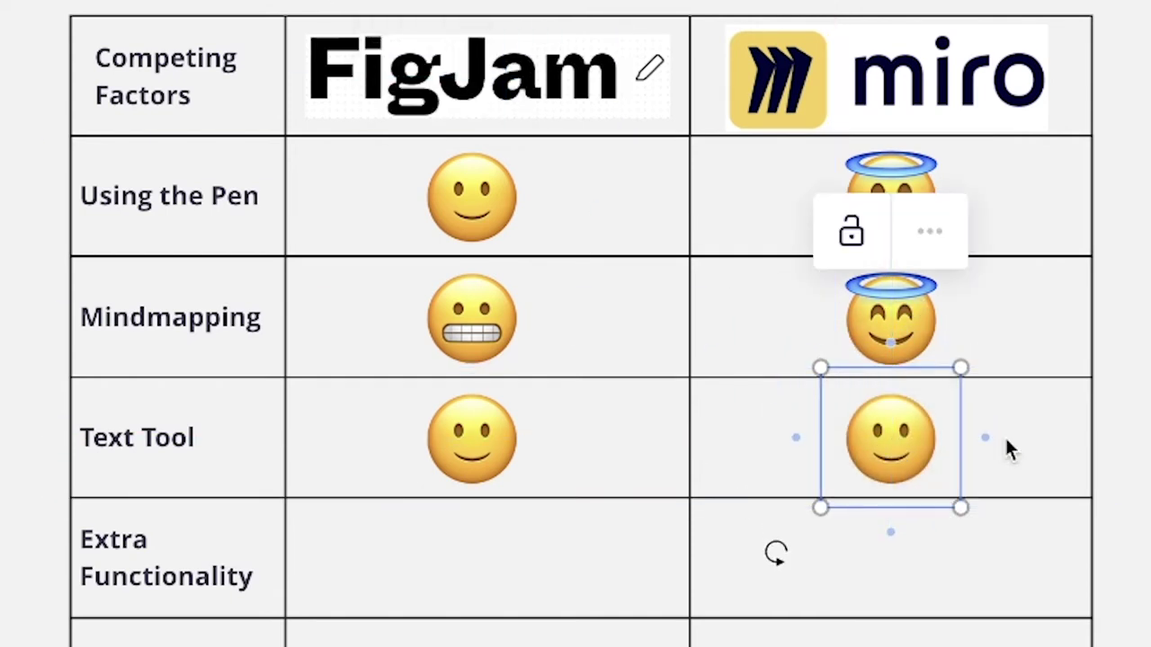
{"action": "left_click", "coordinate": [1000, 269]}
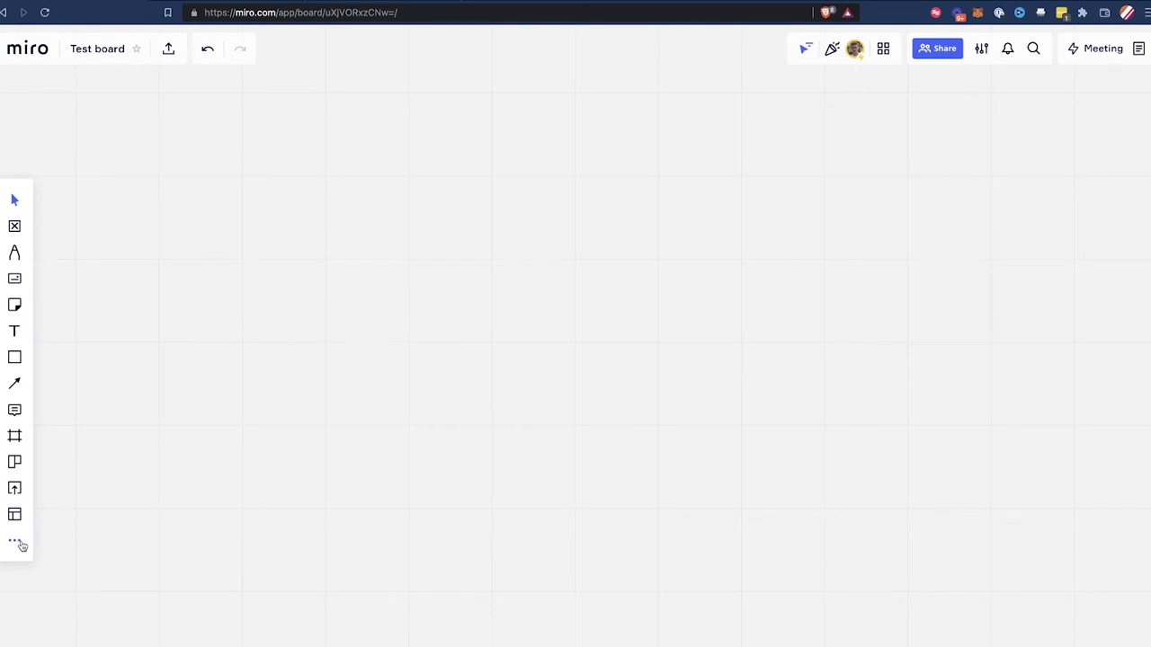
Open Miro's Marketplace via Get more apps and browse its featured, Essentials and Workshops apps
{"action": "left_click", "coordinate": [15, 543]}
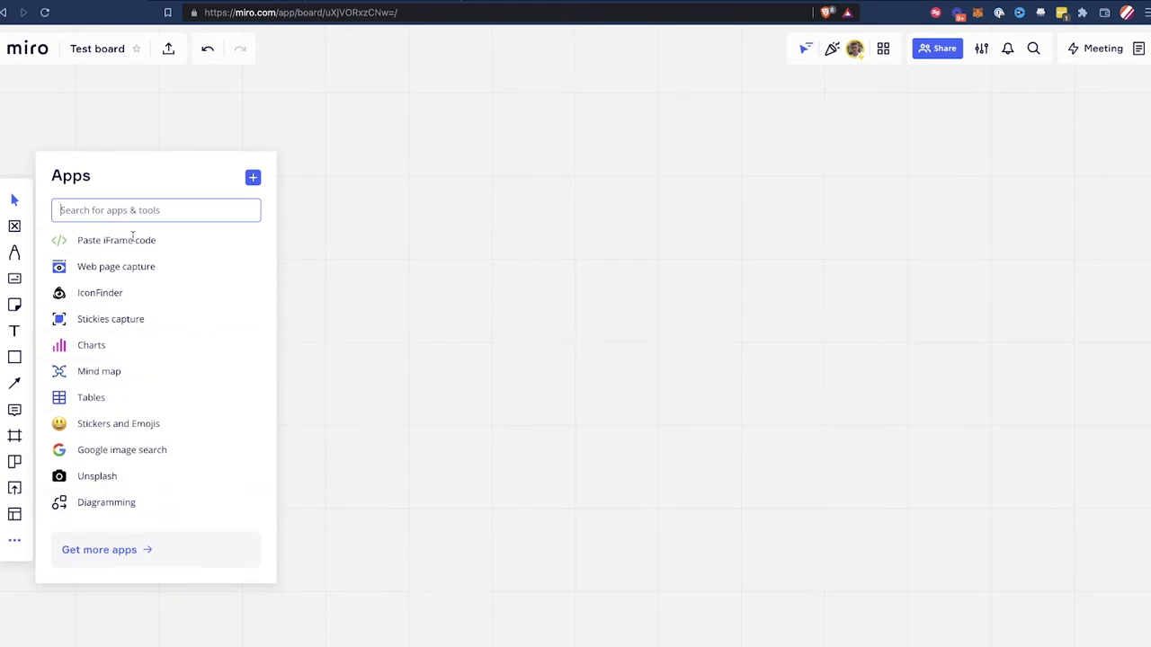
{"action": "left_click", "coordinate": [155, 553]}
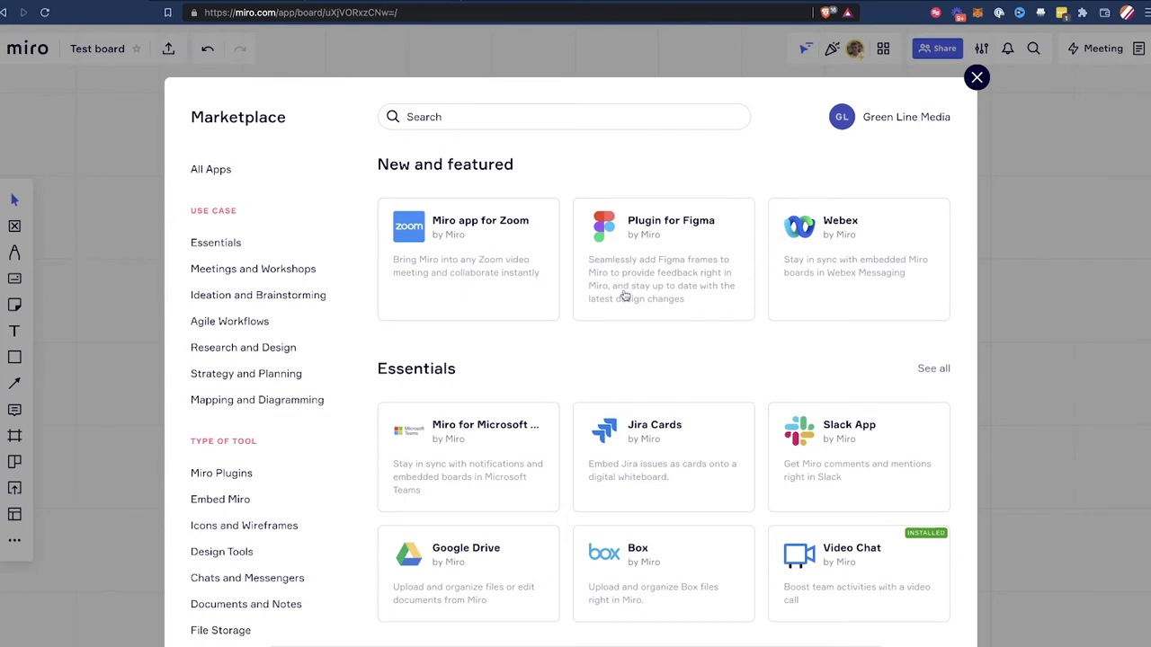
{"action": "scroll", "coordinate": [687, 462], "scroll_direction": "down", "scroll_amount": 3}
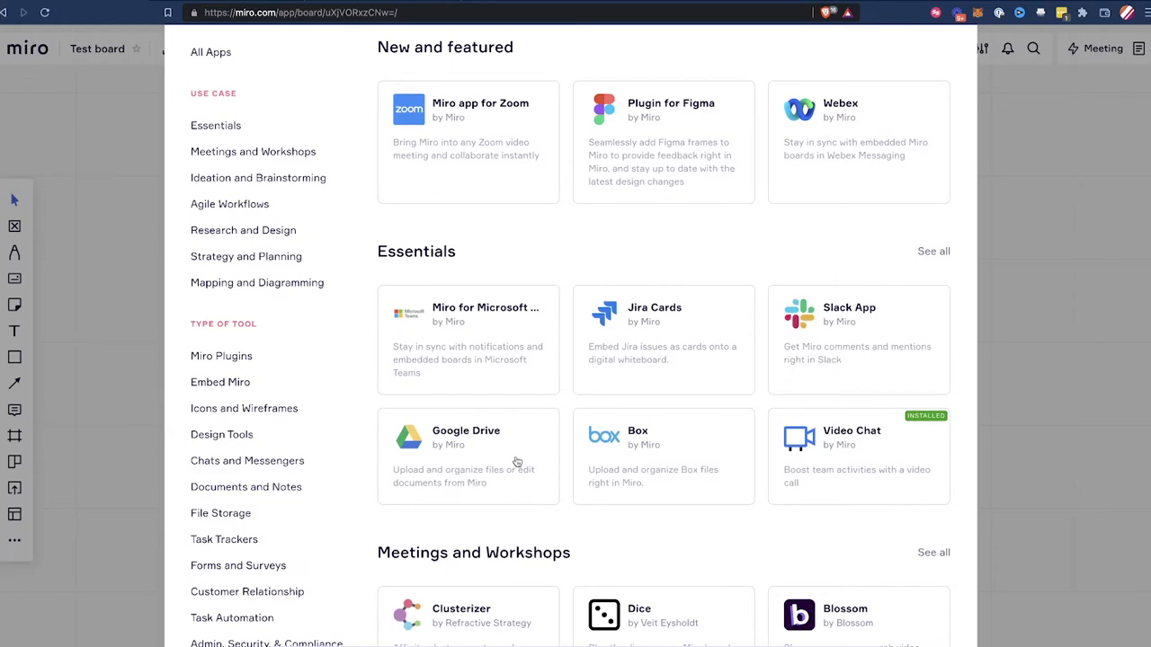
{"action": "scroll", "coordinate": [517, 463], "scroll_direction": "down", "scroll_amount": 3}
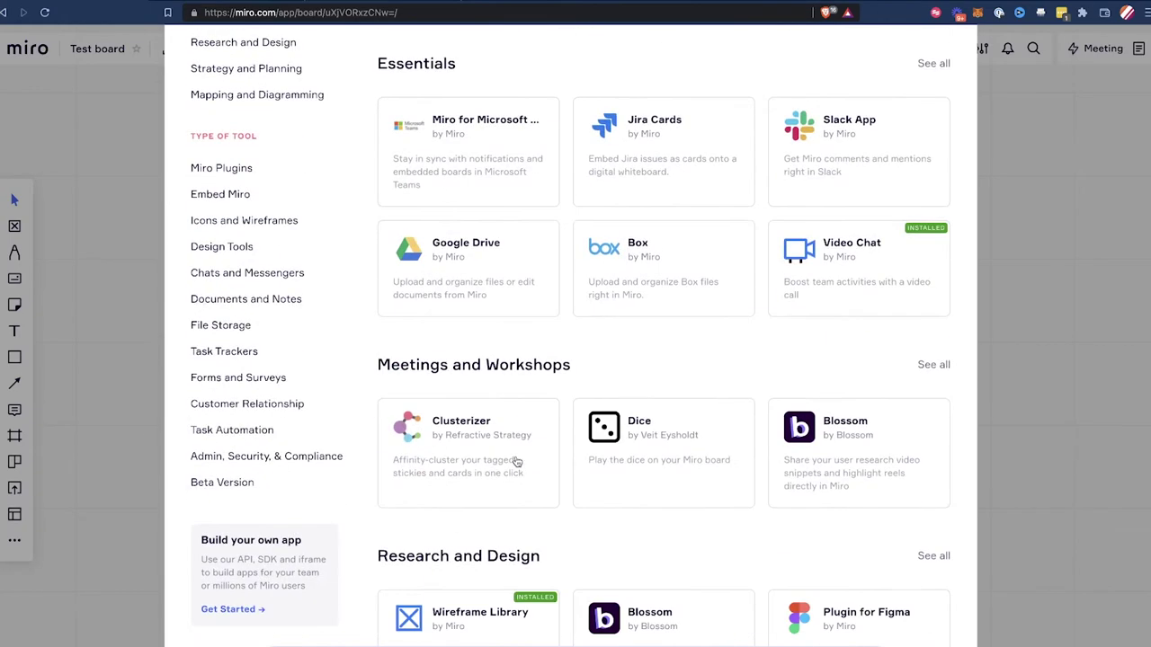
Add three dice from the Dice app and roll them again
{"action": "left_click", "coordinate": [676, 468]}
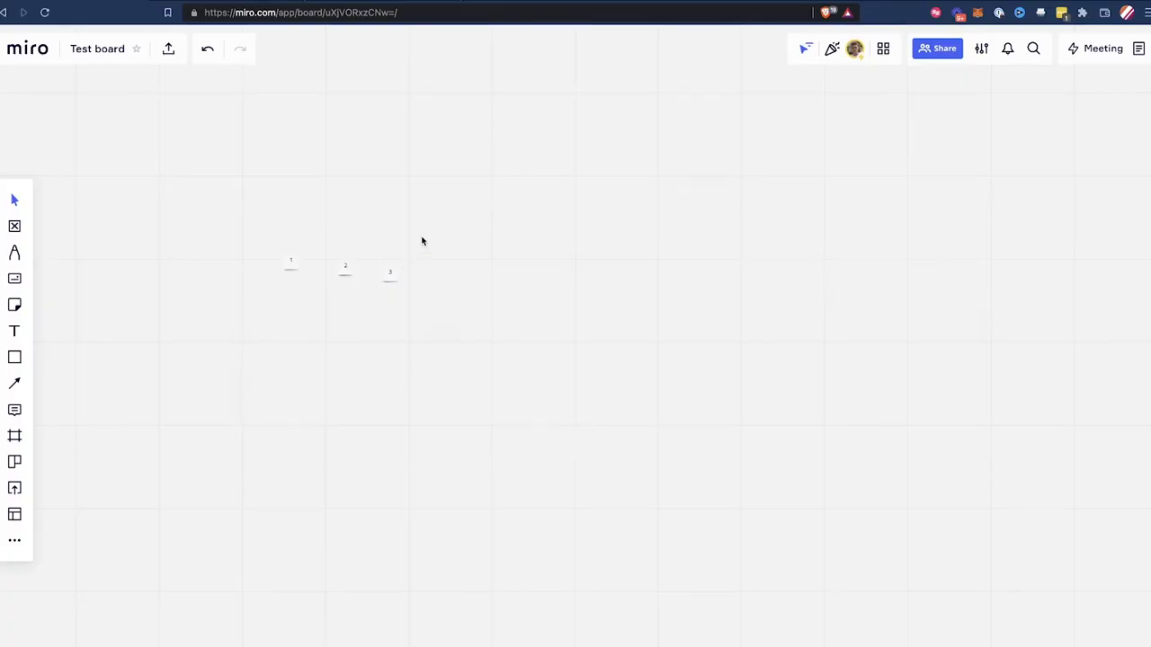
{"action": "left_click", "coordinate": [19, 554]}
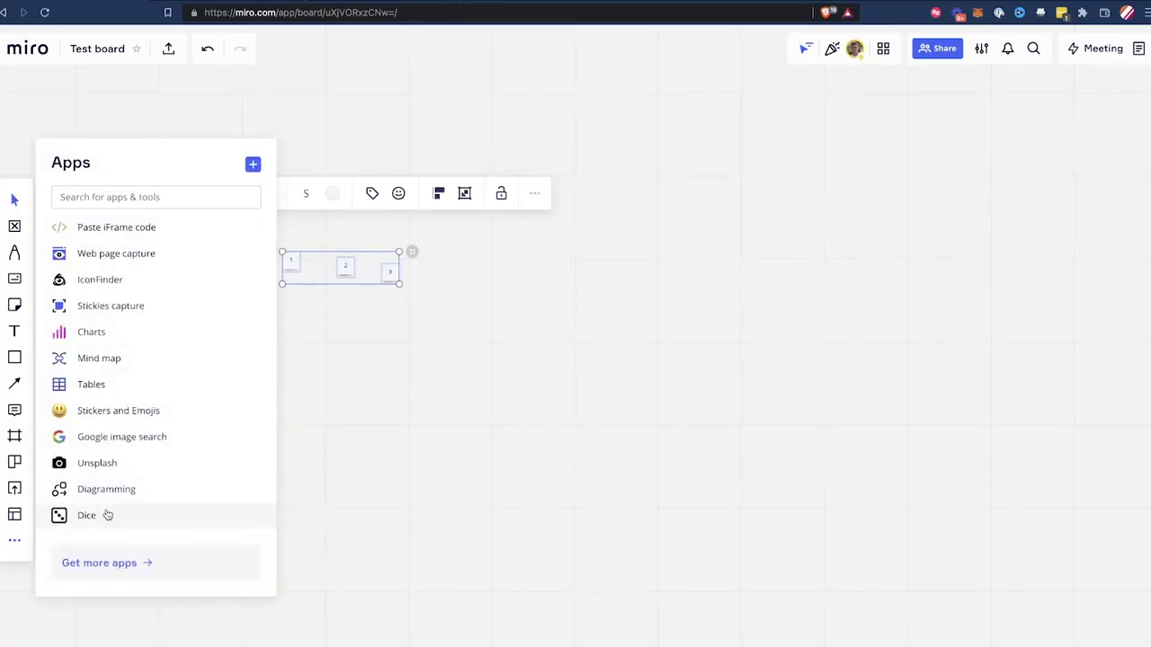
{"action": "left_click", "coordinate": [106, 512]}
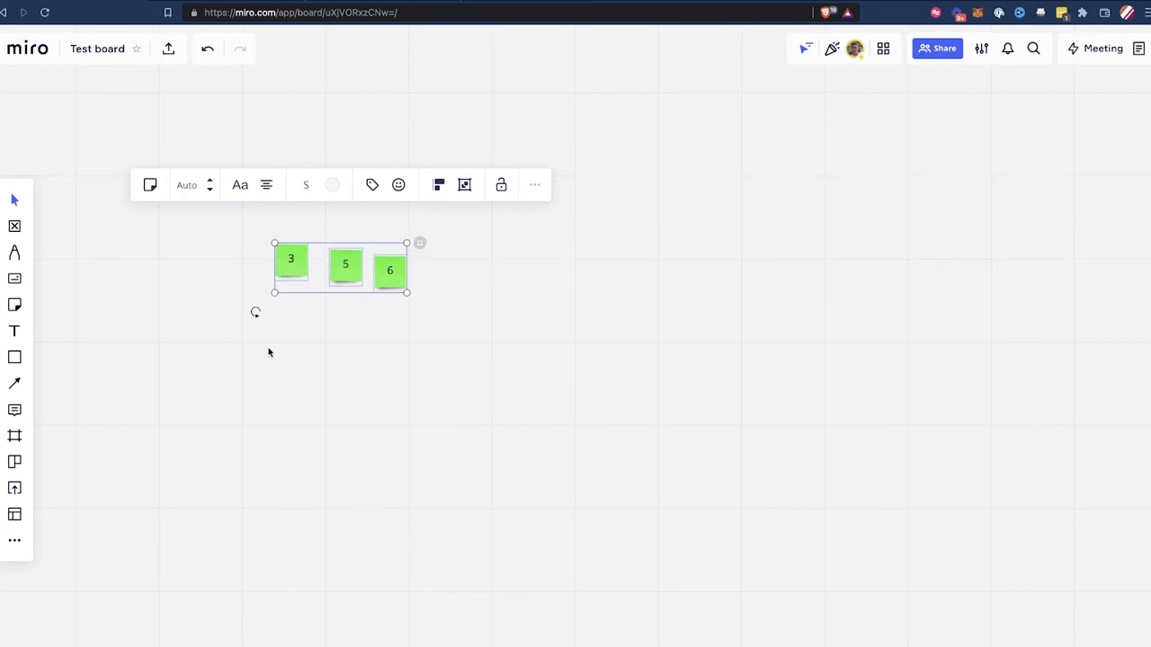
Marquee-select all three dice and delete them, then close the apps list
{"action": "left_click", "coordinate": [234, 248]}
{"action": "left_click_drag", "start_coordinate": [239, 235], "coordinate": [475, 392]}
{"action": "key", "text": "Delete"}
{"action": "left_click", "coordinate": [18, 540]}
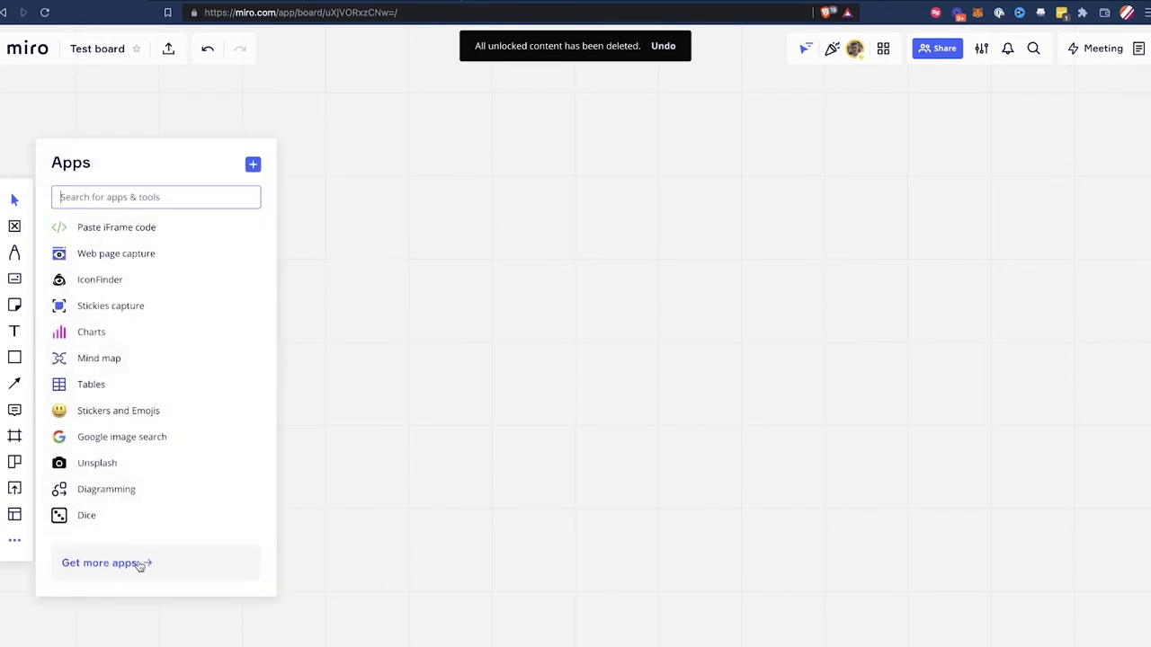
{"action": "left_click", "coordinate": [383, 298]}
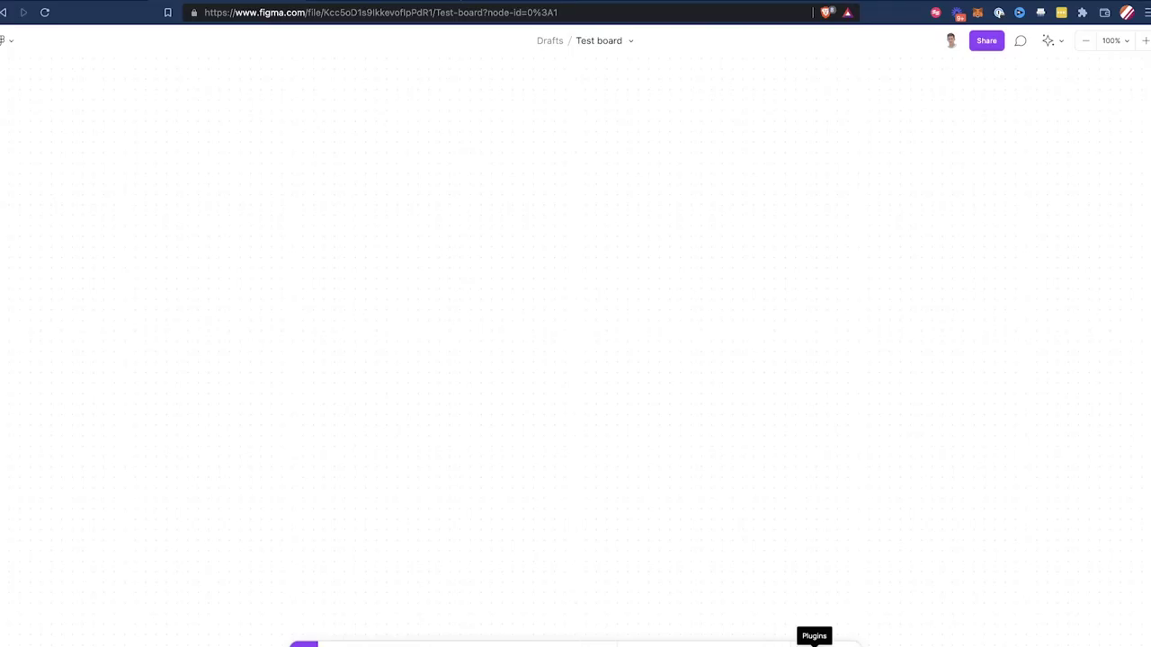
Find the calc plugin under Explore and run its Calc action on 2+2, getting 4
{"action": "left_click", "coordinate": [814, 643]}
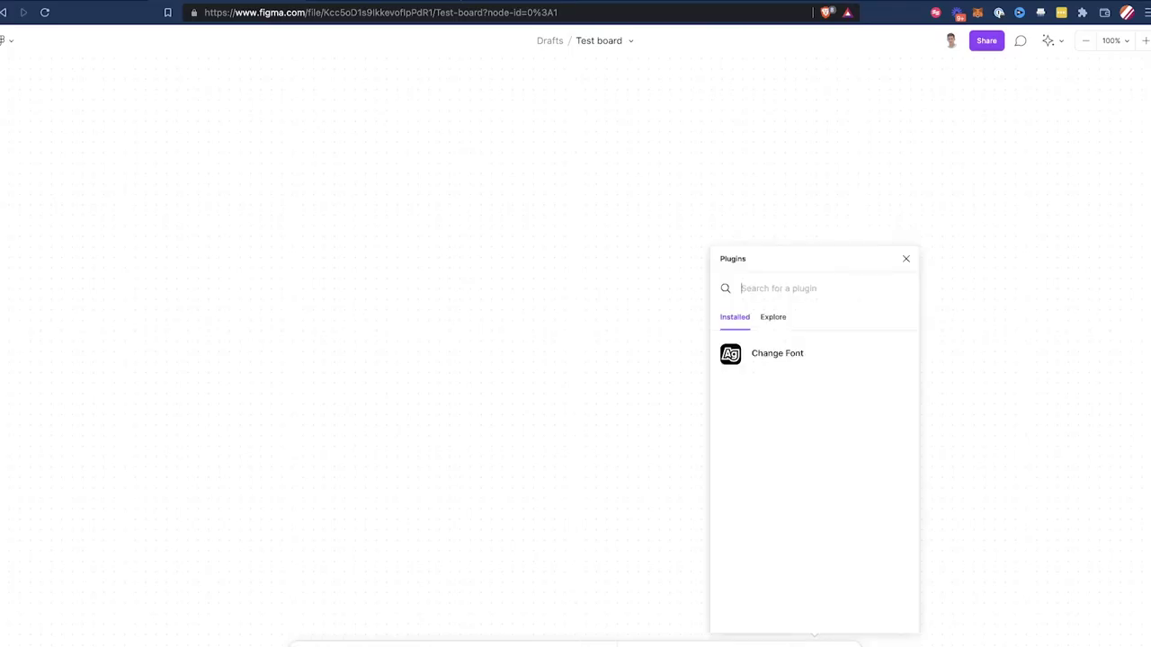
{"action": "left_click", "coordinate": [774, 317]}
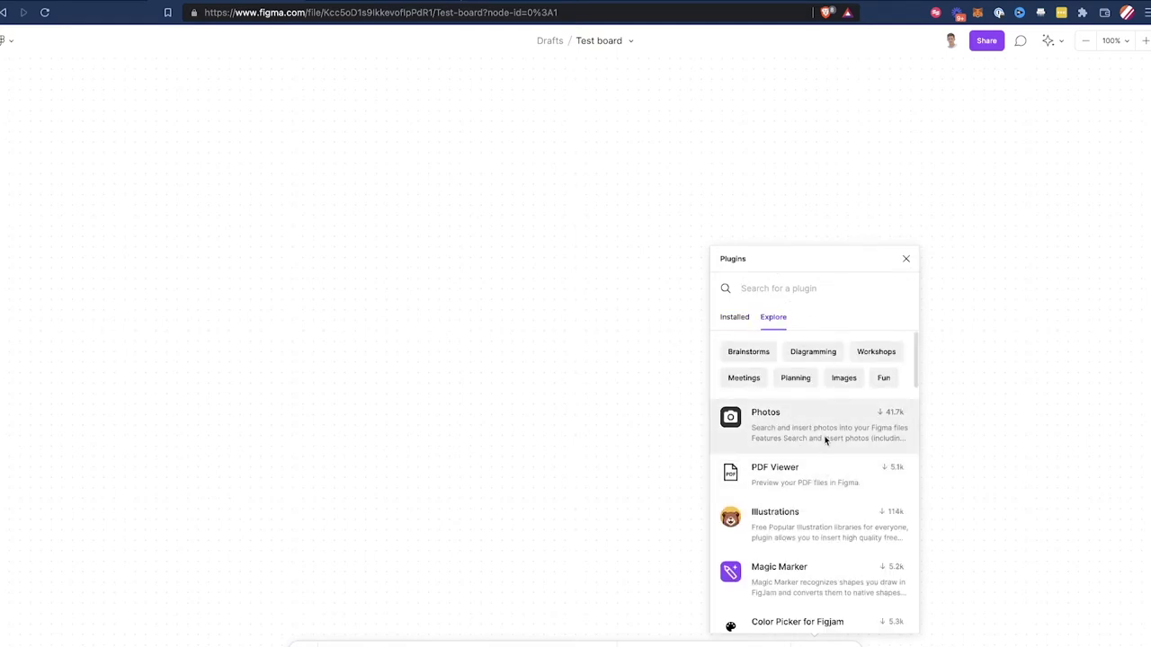
{"action": "scroll", "coordinate": [825, 440], "scroll_direction": "down", "scroll_amount": 5}
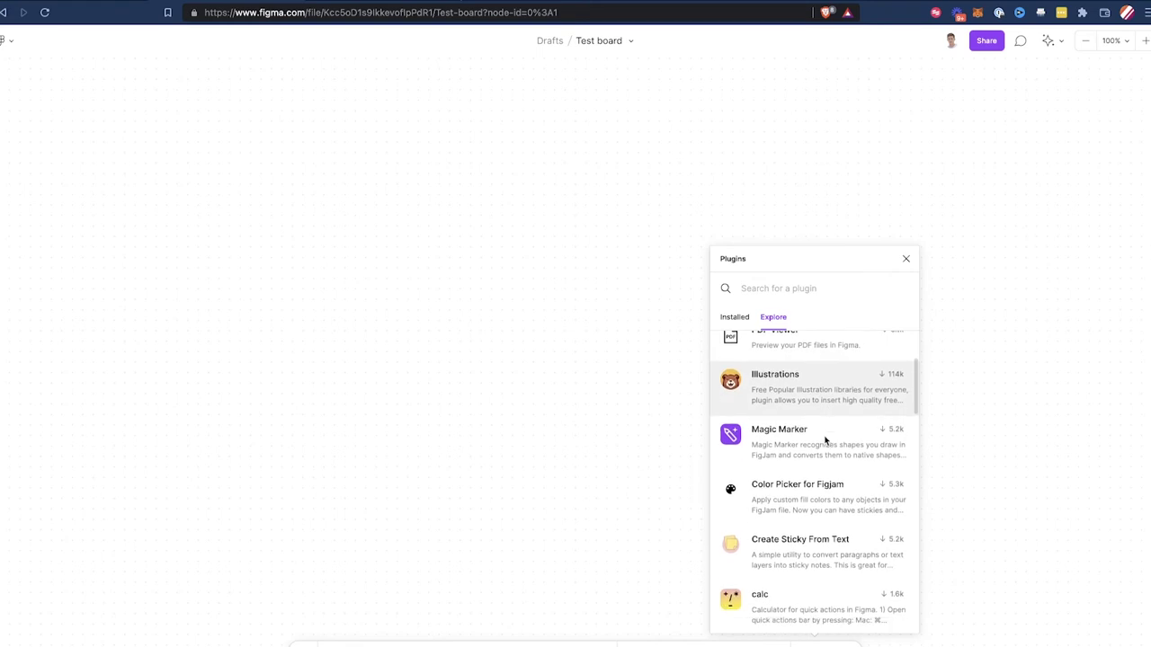
{"action": "left_click", "coordinate": [812, 615]}
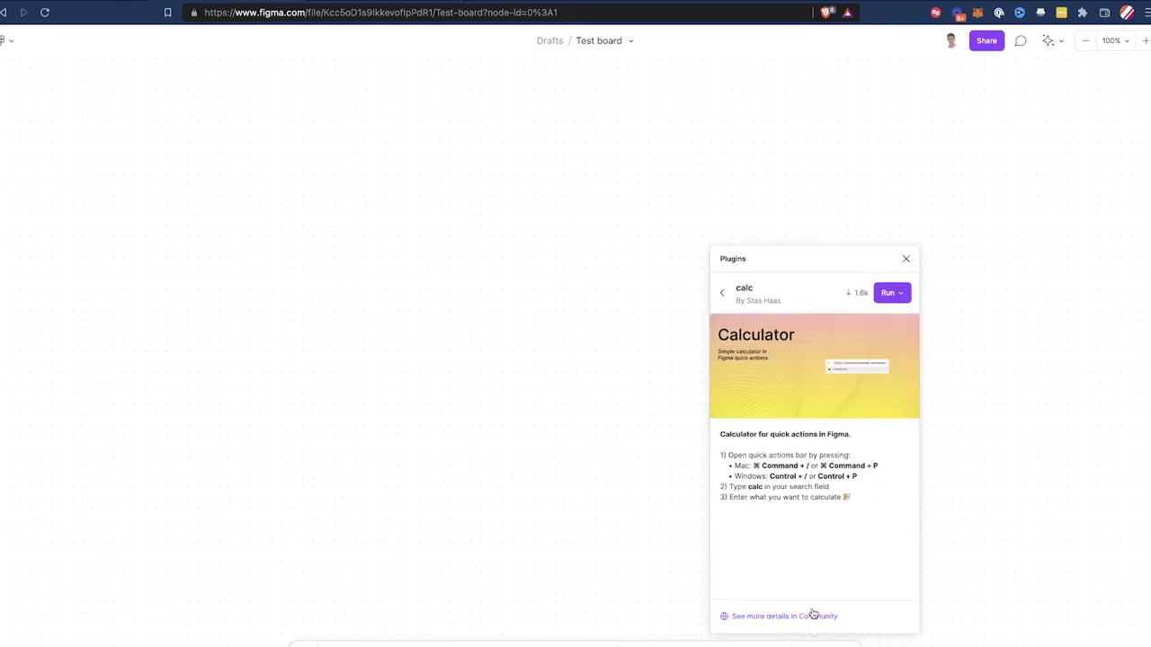
{"action": "left_click", "coordinate": [893, 296]}
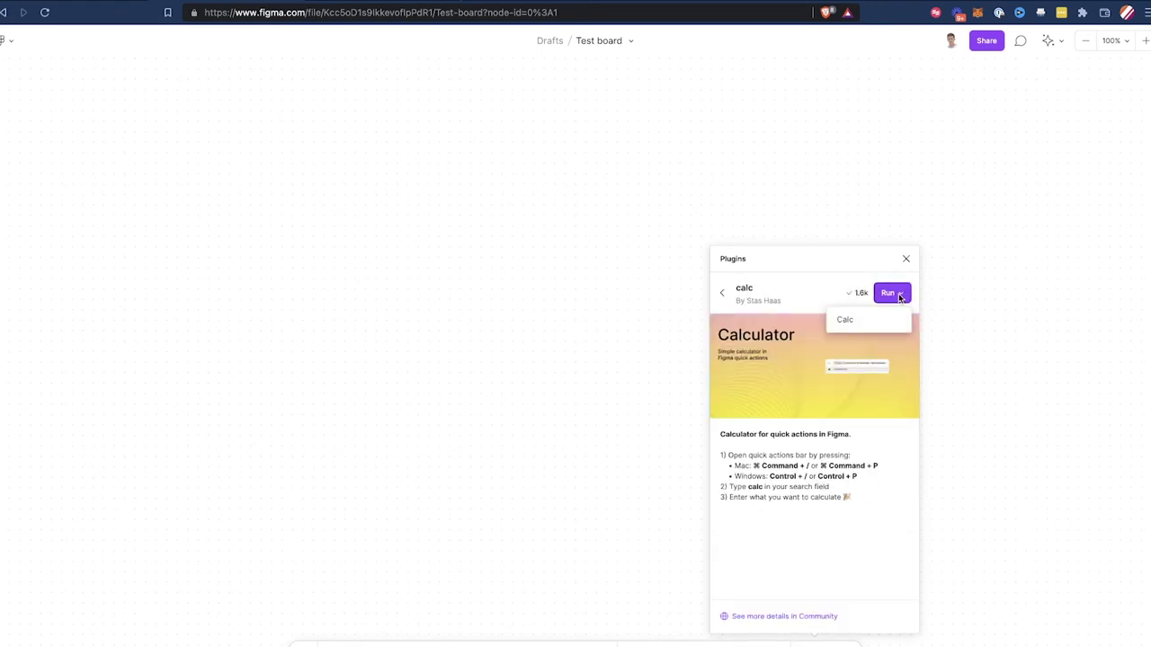
{"action": "left_click", "coordinate": [864, 319]}
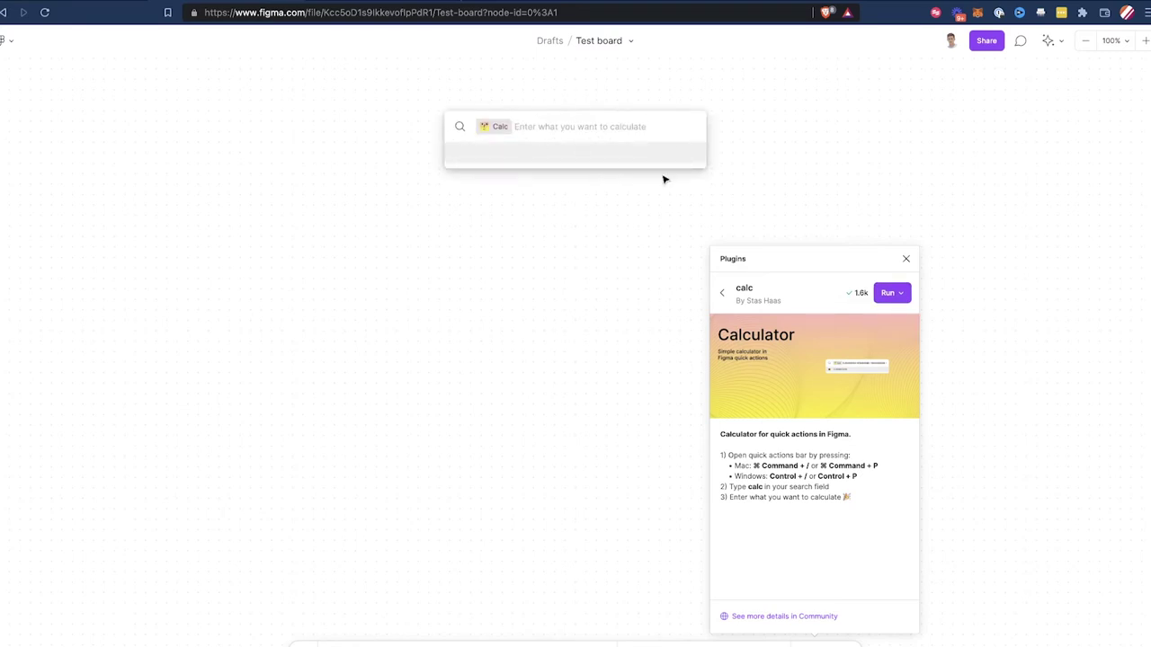
{"action": "type", "text": "2+2"}
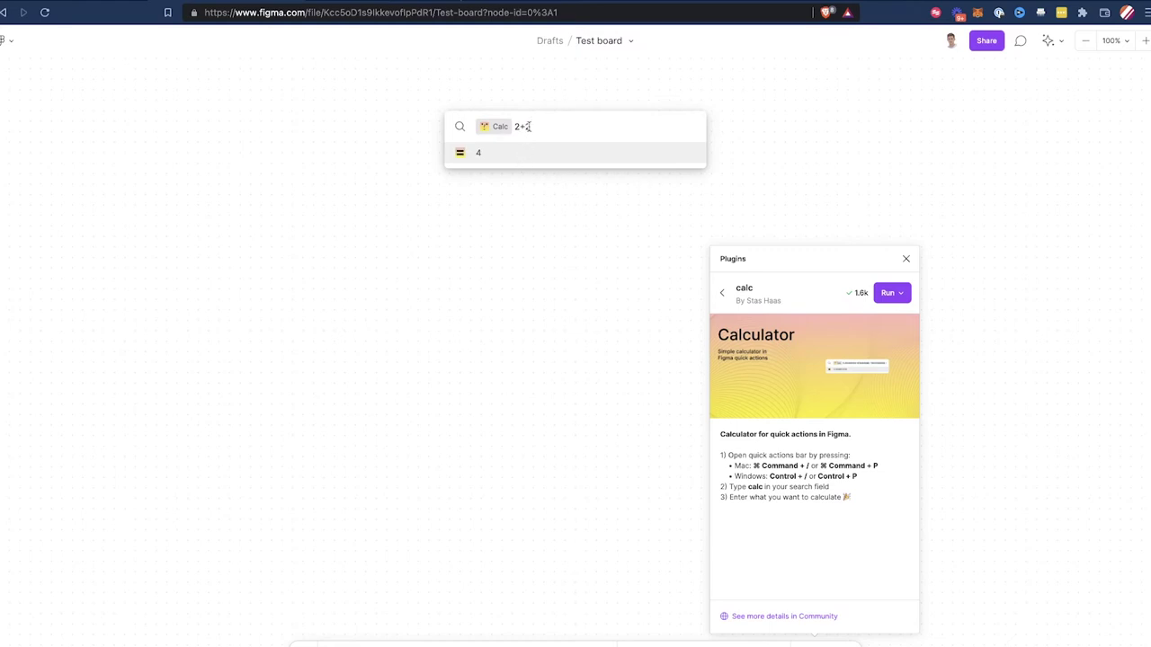
{"action": "key", "text": "Return"}
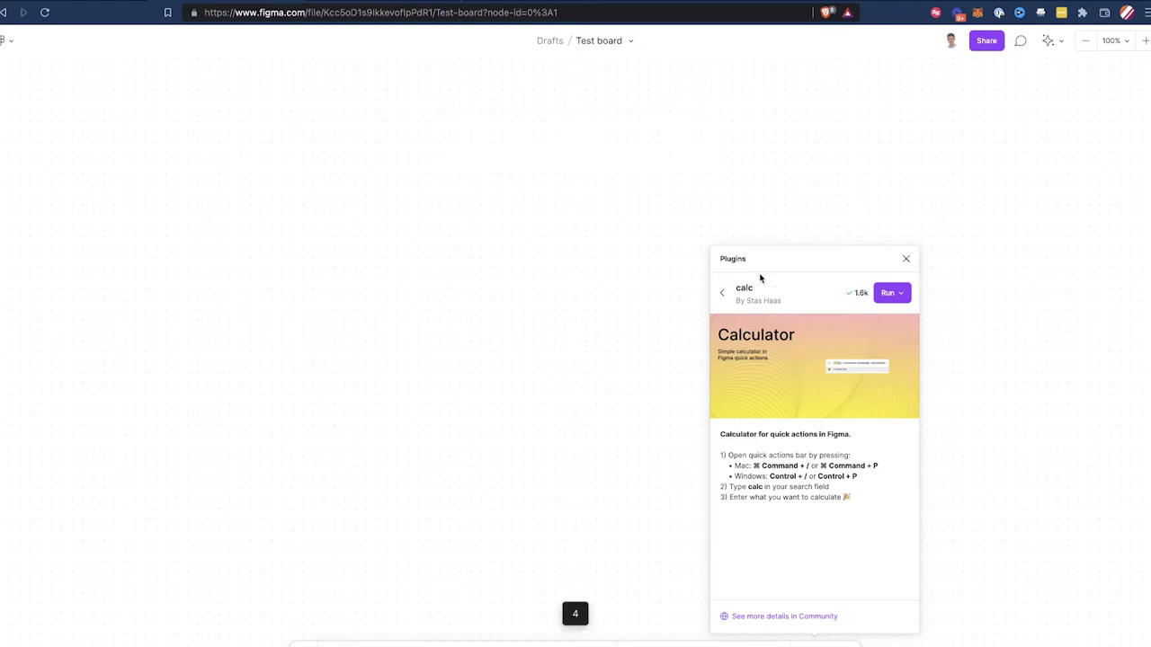
{"action": "left_click", "coordinate": [722, 292]}
Search plugins for 'timer' and run Timers, moving its window to the canvas's left
{"action": "left_click", "coordinate": [773, 290]}
{"action": "type", "text": "timer"}
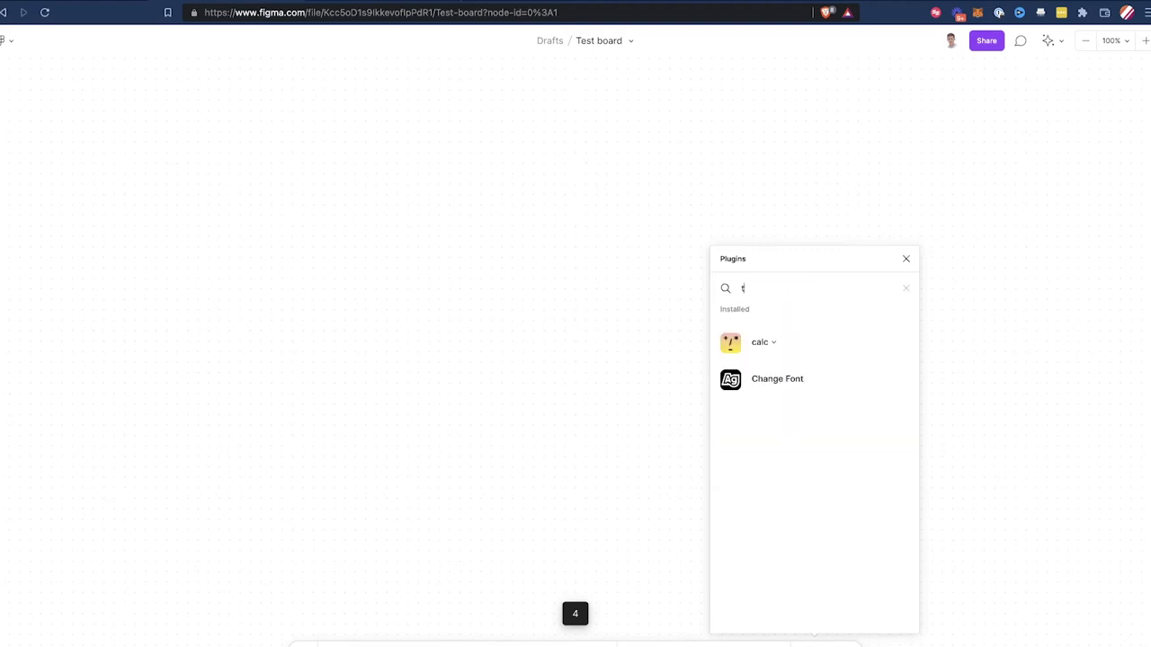
{"action": "left_click", "coordinate": [796, 355]}
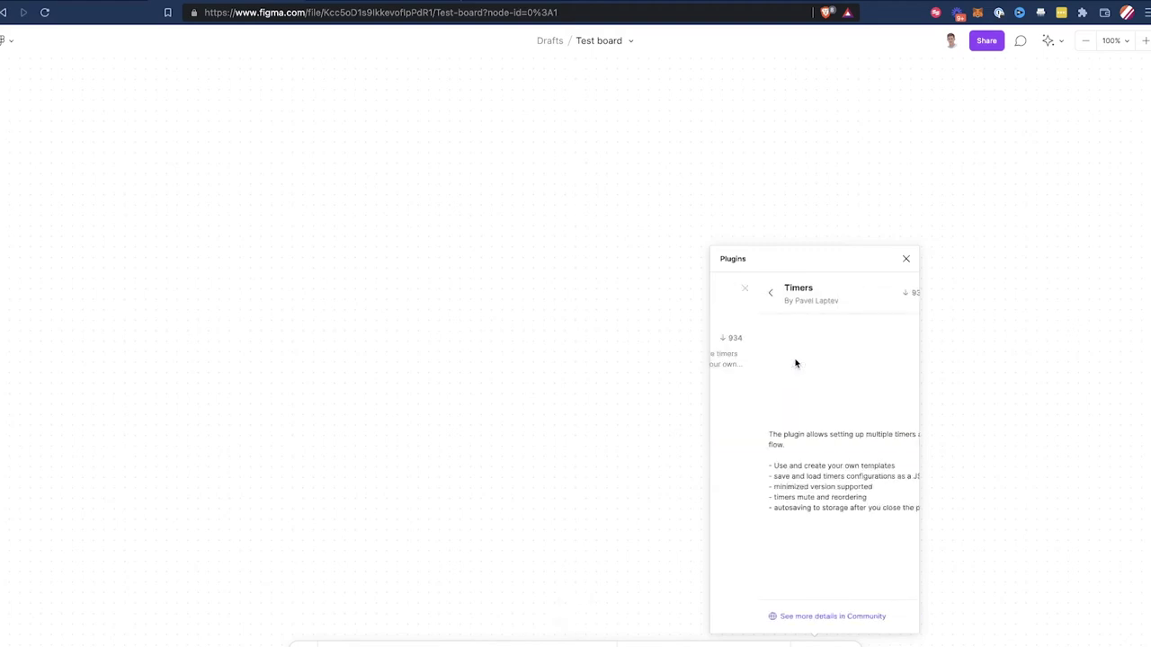
{"action": "left_click", "coordinate": [895, 292]}
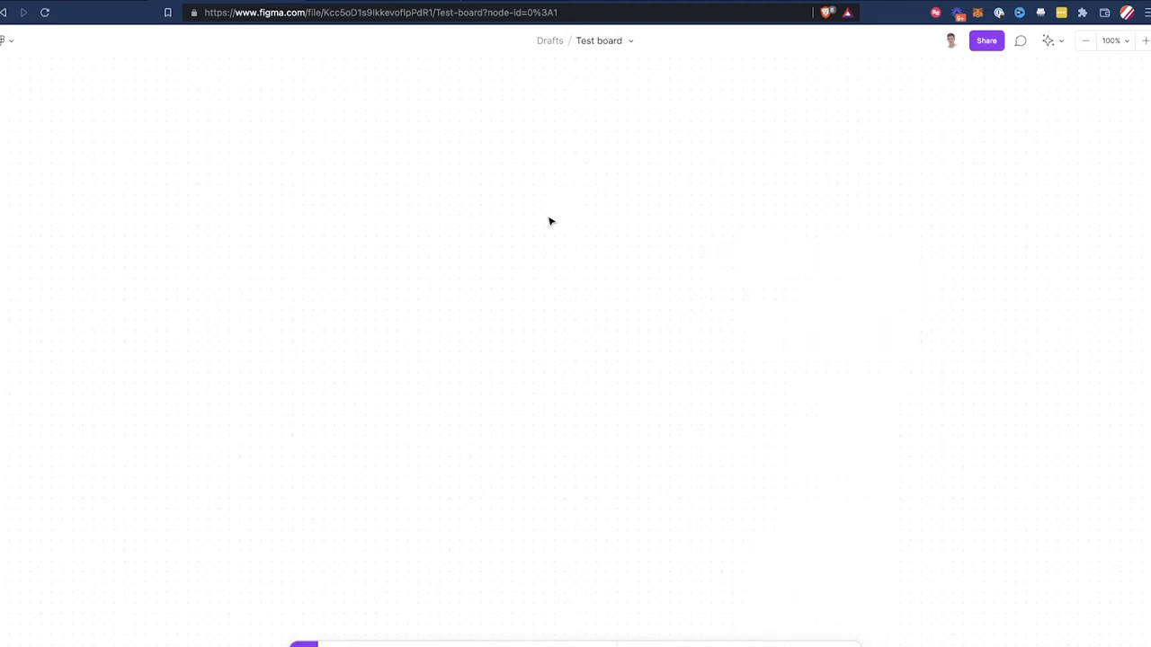
{"action": "left_click_drag", "start_coordinate": [824, 156], "coordinate": [200, 99]}
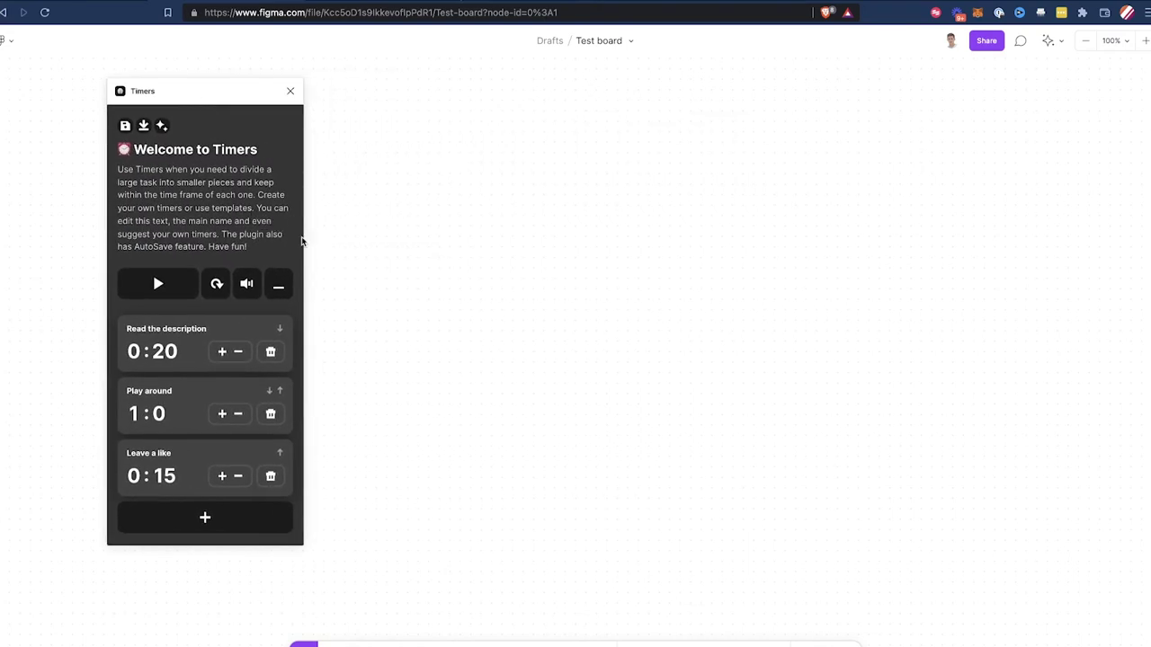
Start and pause the countdown, delete the Leave a like and Play around timers, then close Timers
{"action": "left_click", "coordinate": [165, 287]}
{"action": "left_click", "coordinate": [196, 293]}
{"action": "left_click", "coordinate": [270, 475]}
{"action": "left_click", "coordinate": [271, 414]}
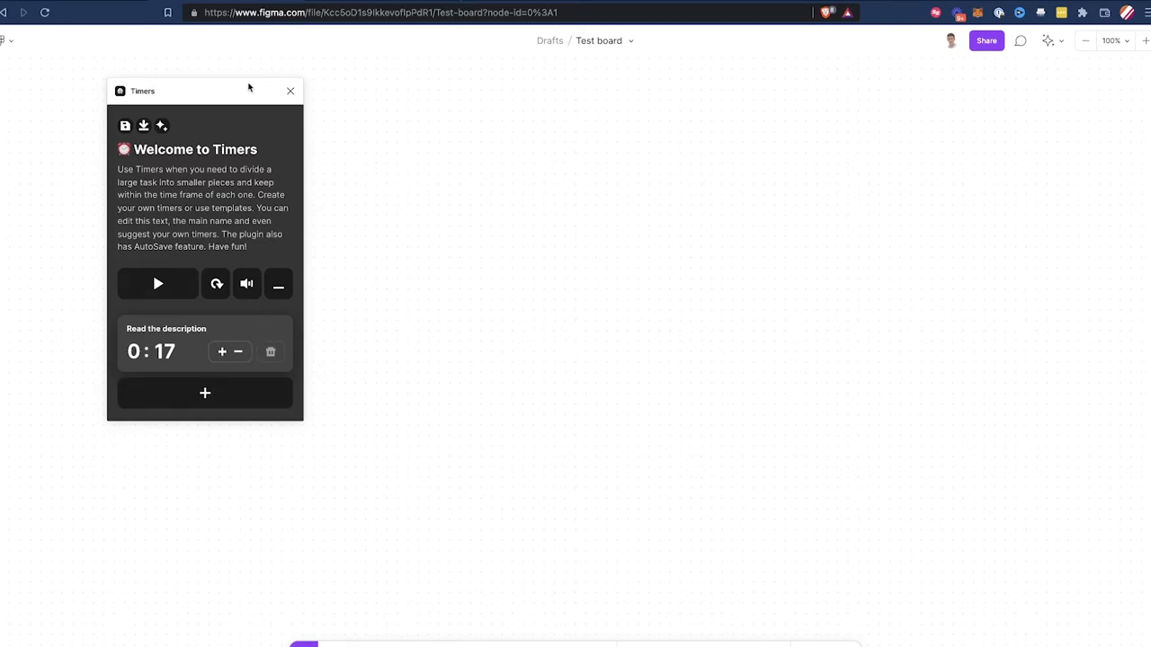
{"action": "left_click", "coordinate": [290, 91]}
Run the Figsplosion plugin, explode the frames in view, and close it
{"action": "left_click", "coordinate": [822, 486]}
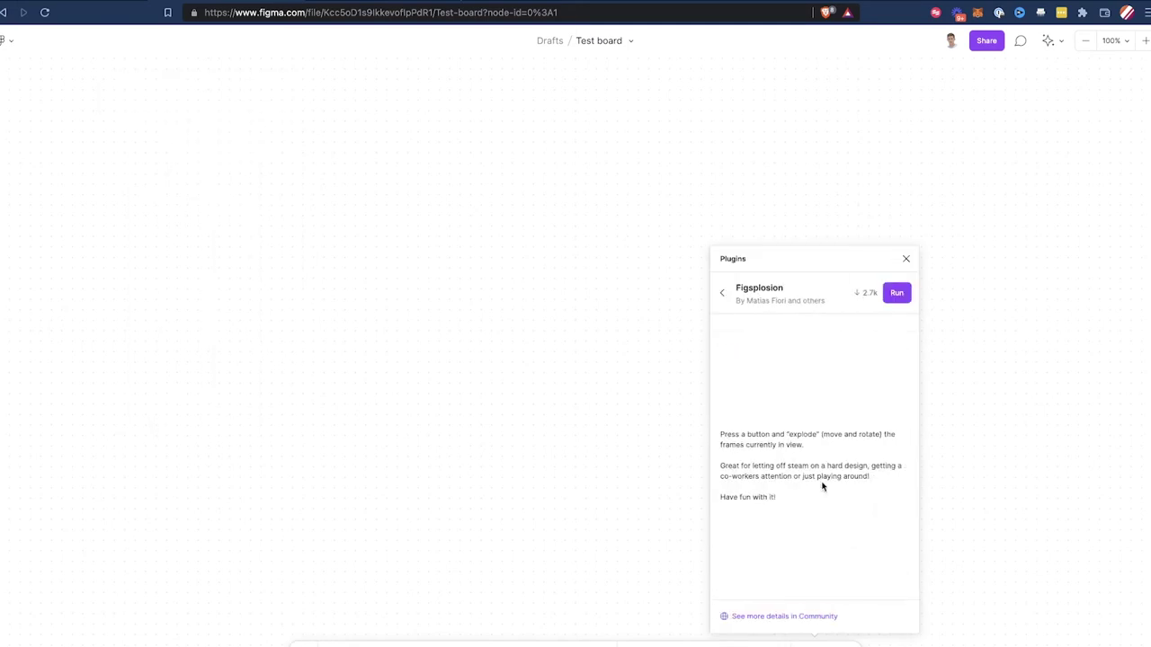
{"action": "left_click", "coordinate": [900, 293]}
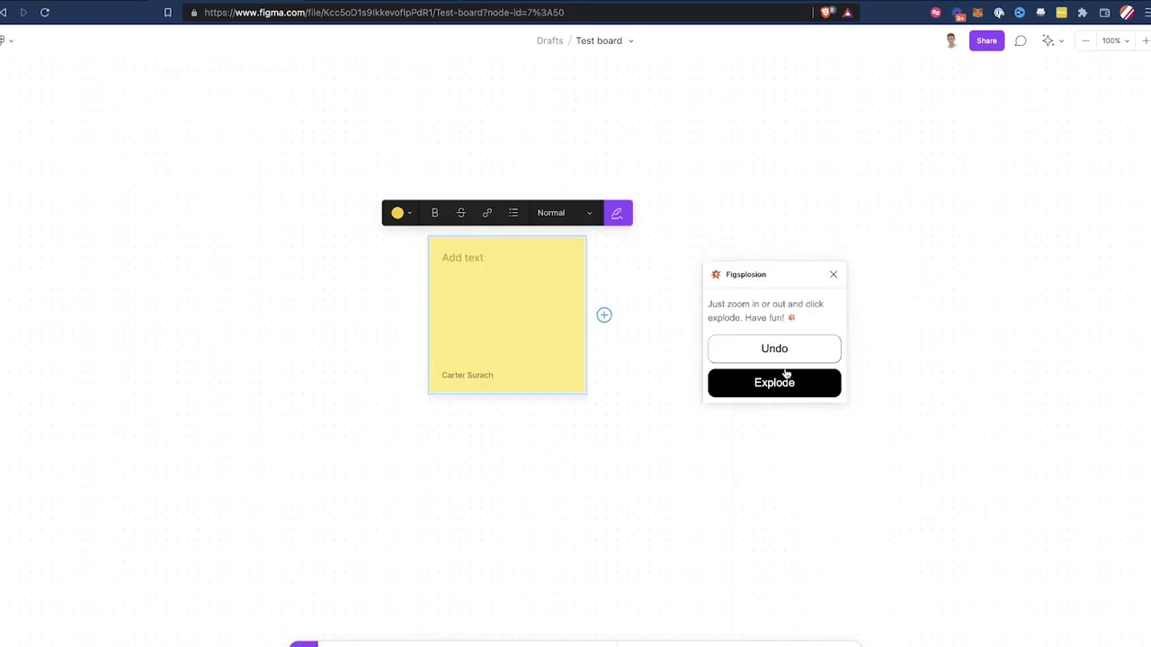
{"action": "left_click", "coordinate": [814, 385]}
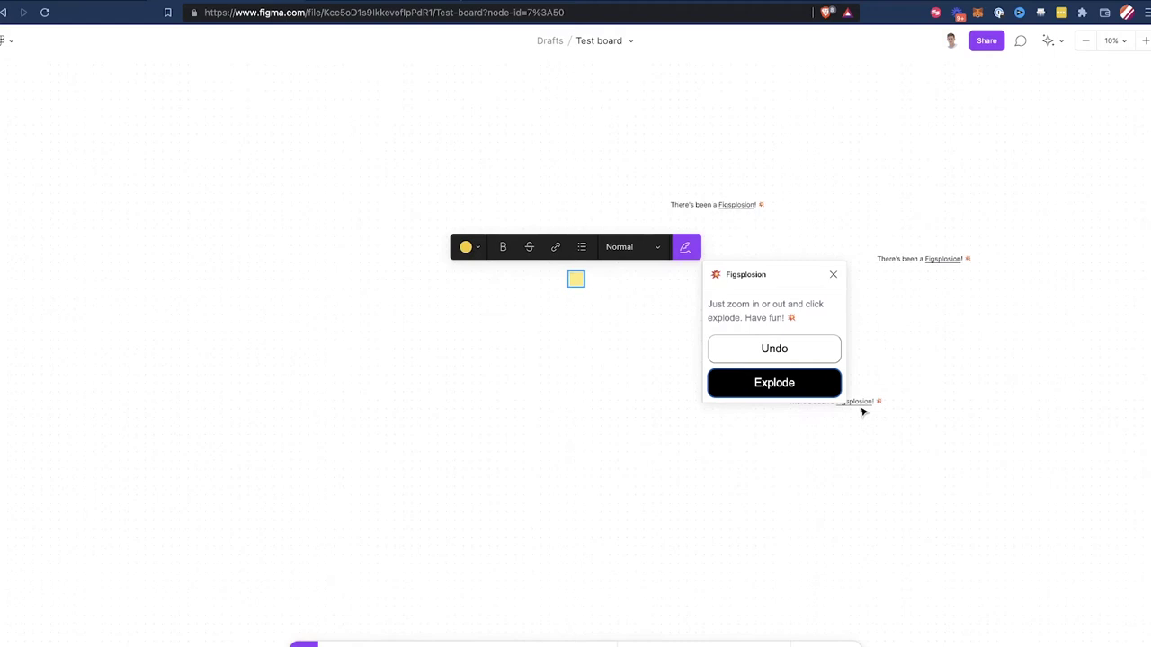
{"action": "left_click", "coordinate": [833, 276]}
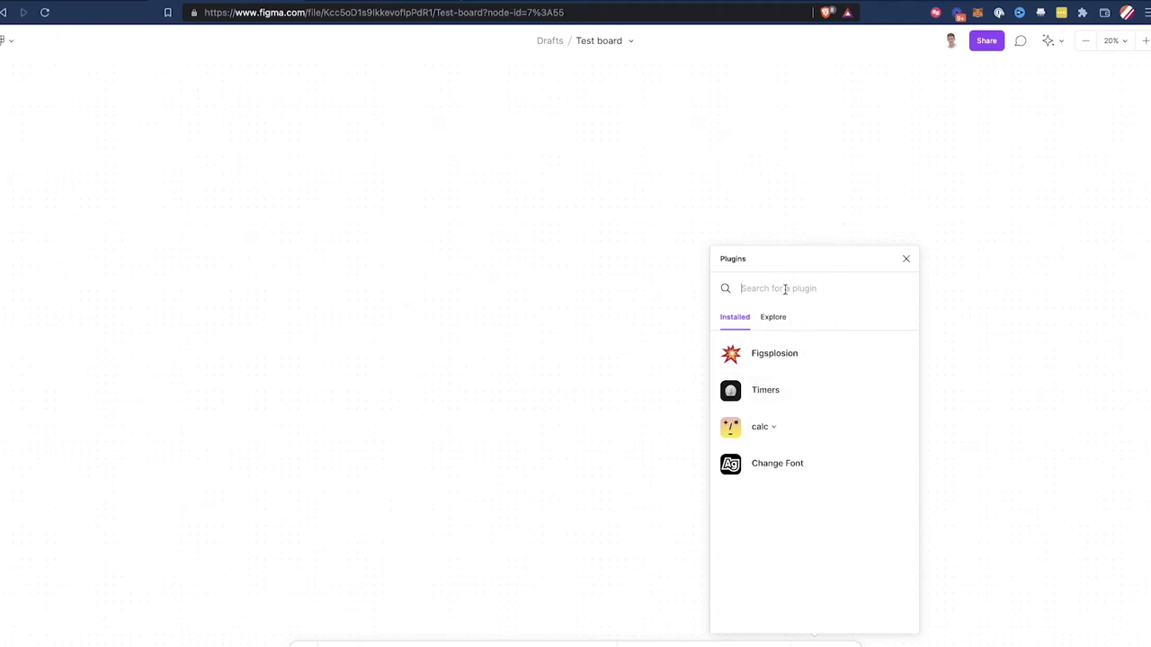
{"action": "left_click", "coordinate": [772, 317]}
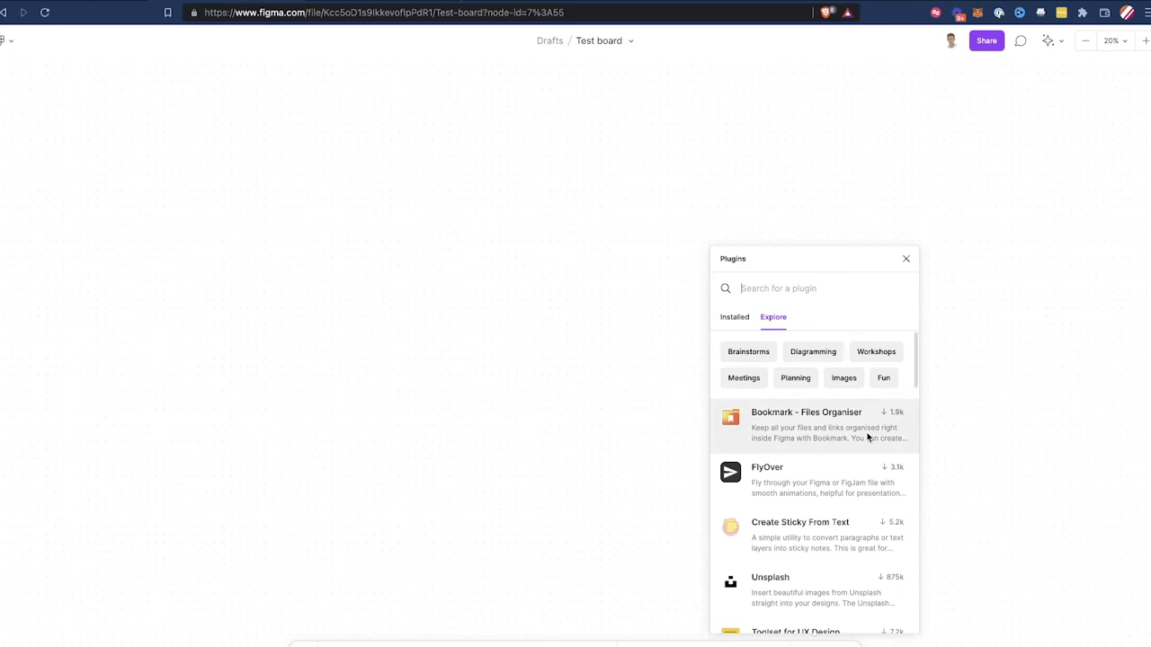
{"action": "scroll", "coordinate": [856, 439], "scroll_direction": "down", "scroll_amount": 10}
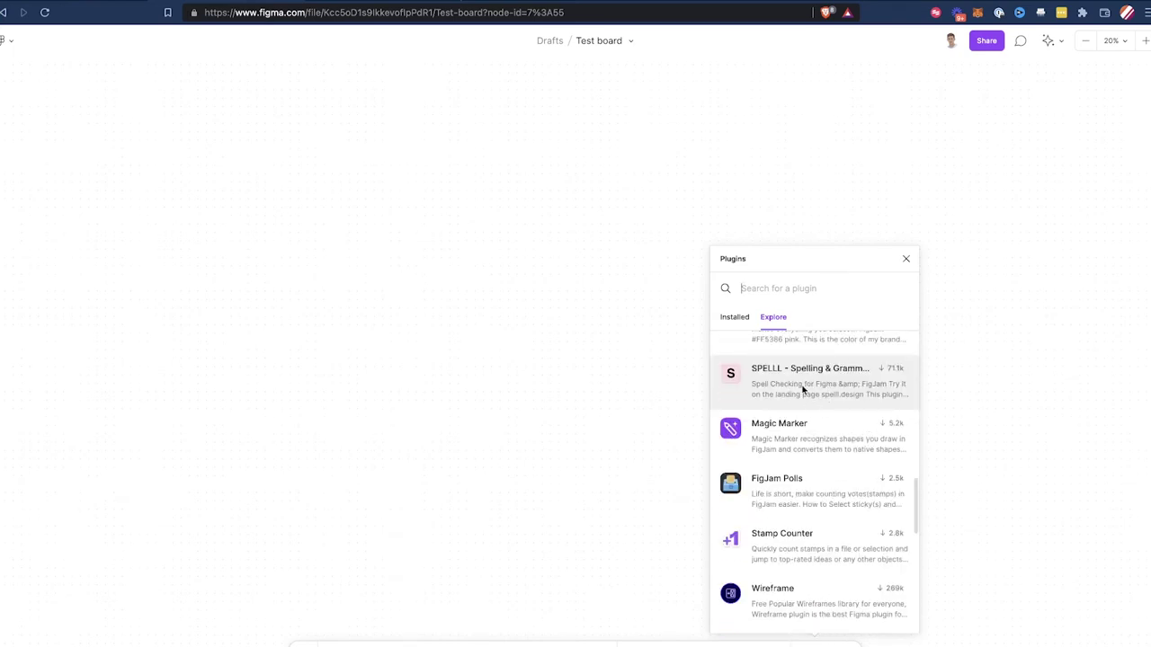
{"action": "scroll", "coordinate": [804, 390], "scroll_direction": "down", "scroll_amount": 2}
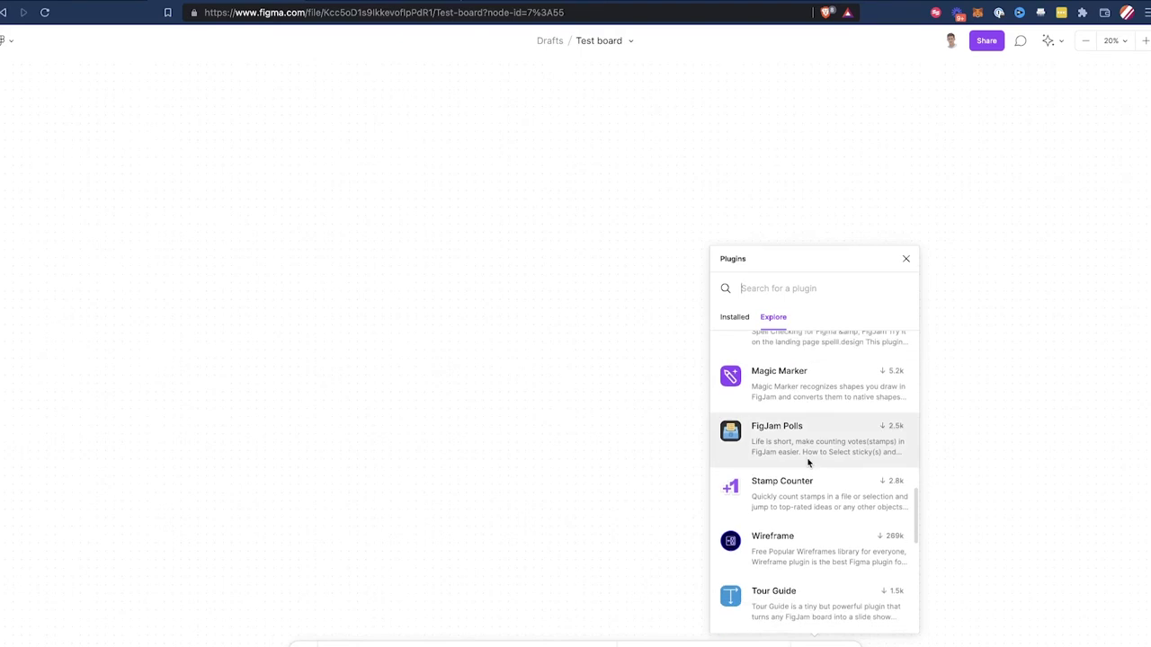
{"action": "scroll", "coordinate": [807, 462], "scroll_direction": "down", "scroll_amount": 5}
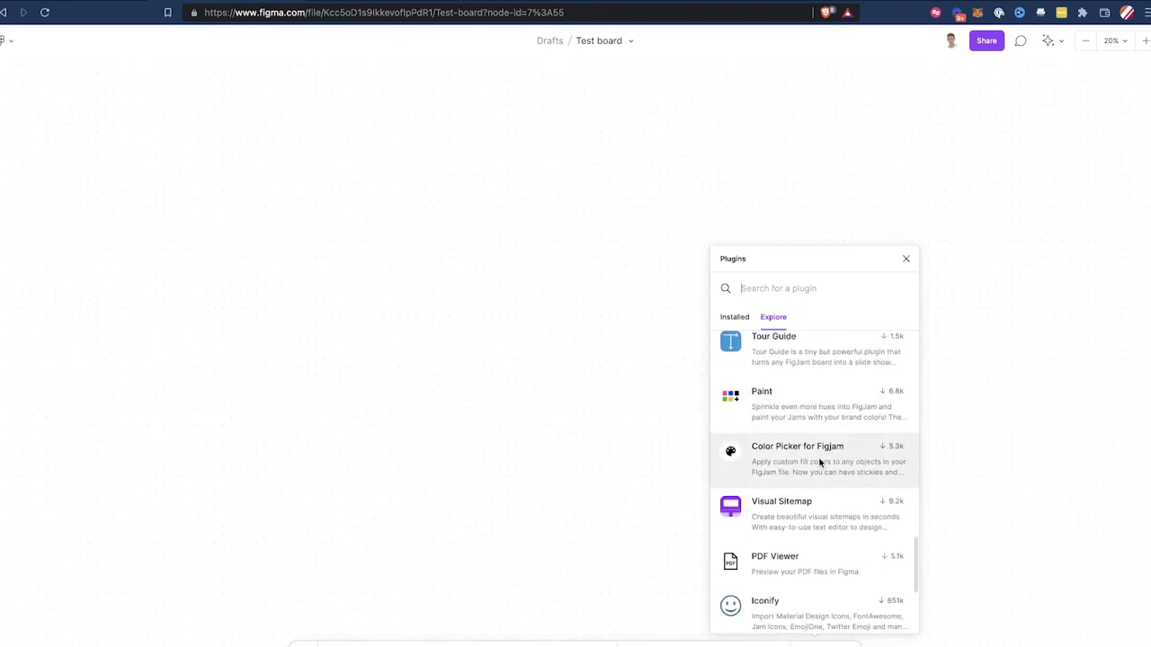
{"action": "scroll", "coordinate": [827, 466], "scroll_direction": "down", "scroll_amount": 4}
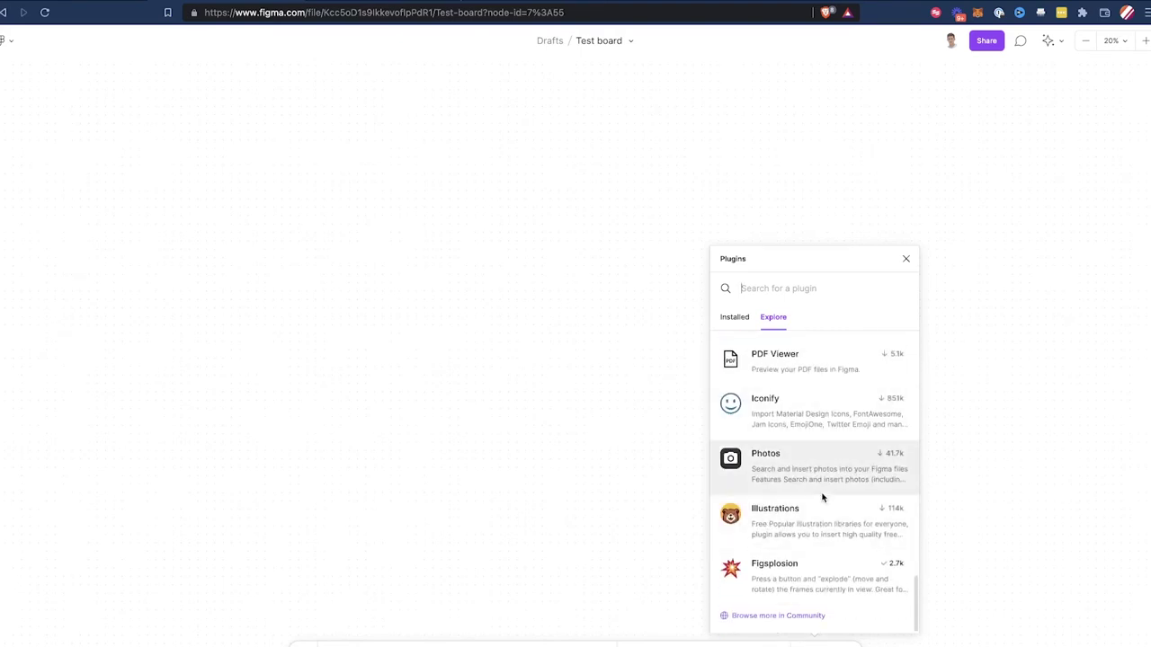
Open Figma Community's FigJam plugins catalogue and scroll through its listings
{"action": "left_click", "coordinate": [798, 617]}
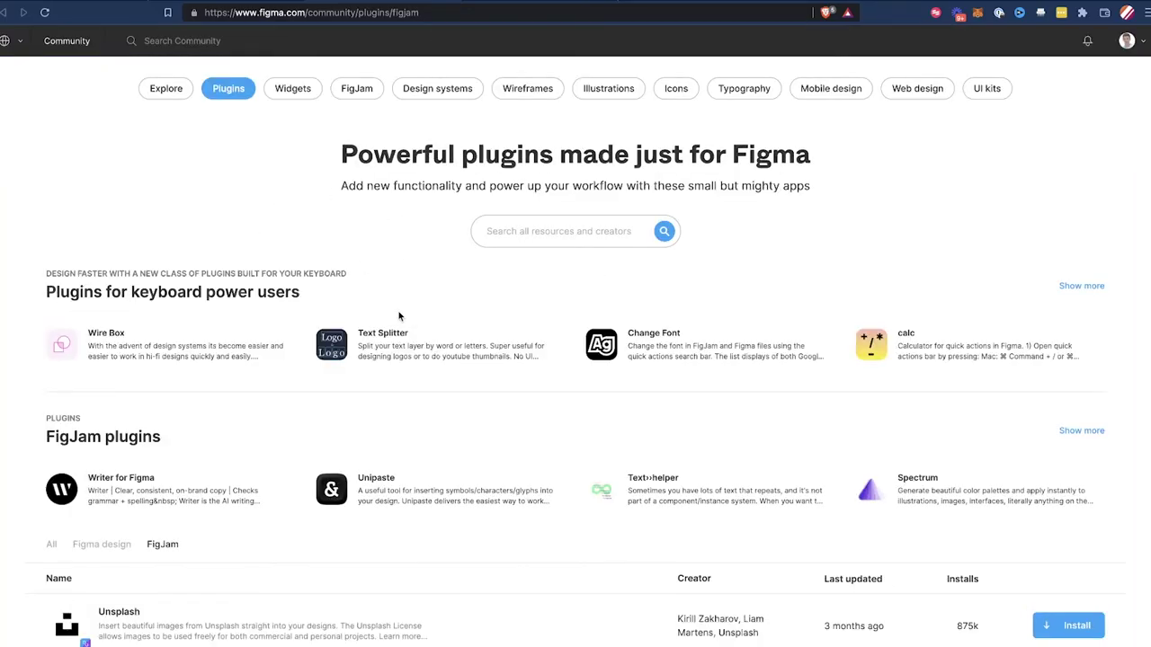
{"action": "scroll", "coordinate": [531, 377], "scroll_direction": "down", "scroll_amount": 3}
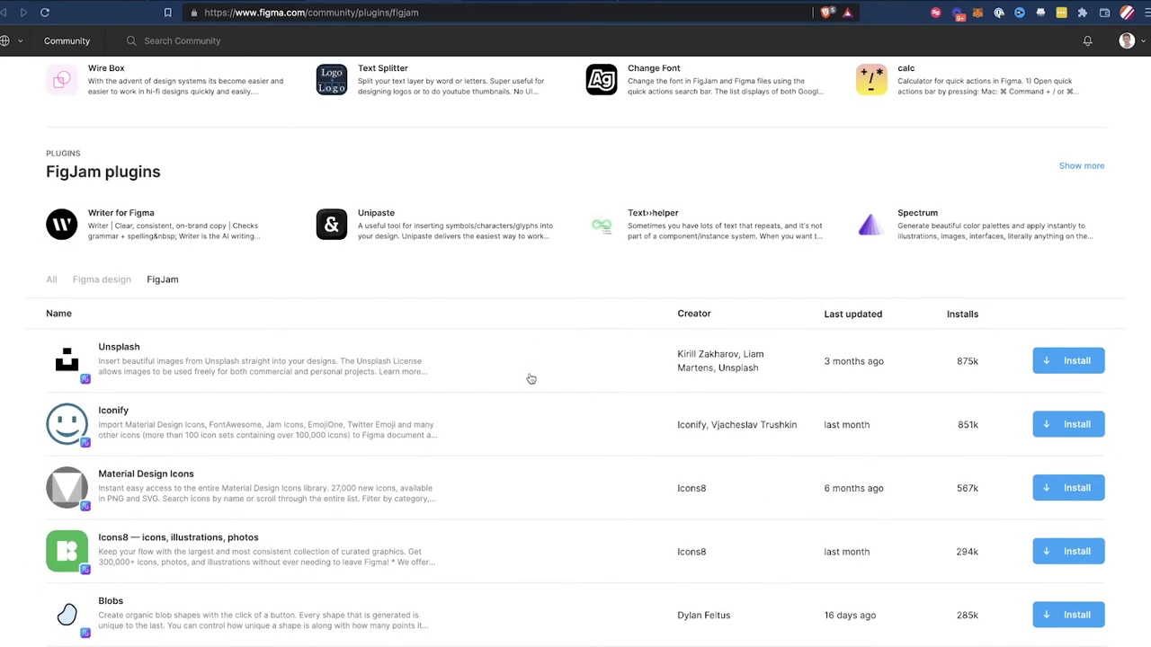
{"action": "scroll", "coordinate": [552, 380], "scroll_direction": "down", "scroll_amount": 3}
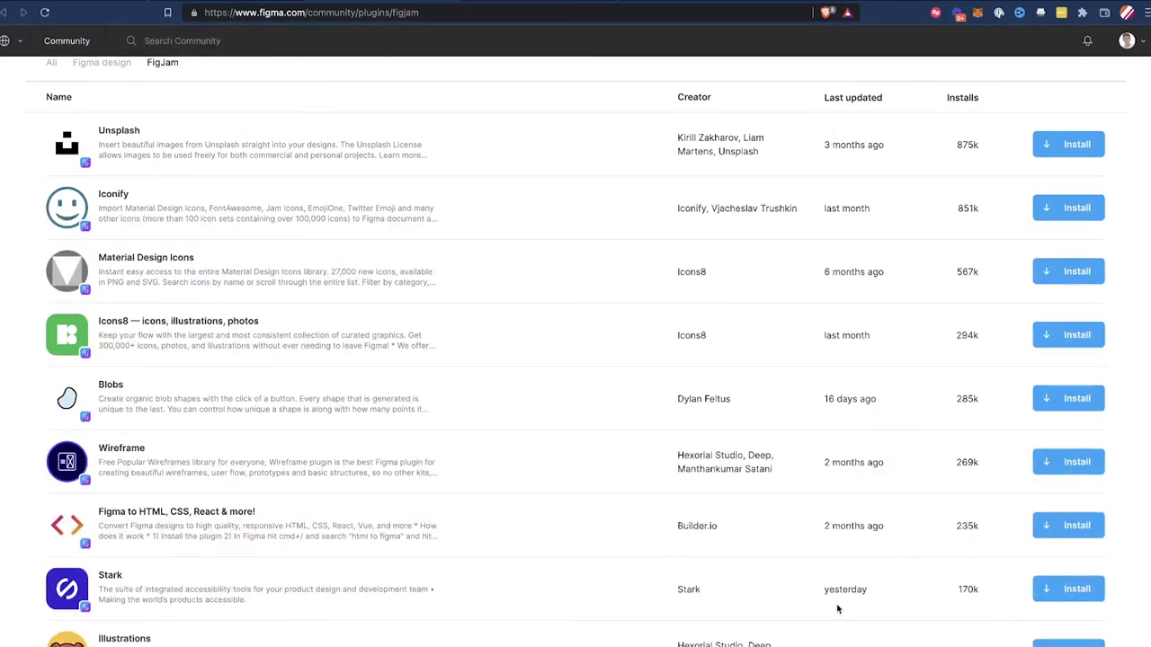
{"action": "scroll", "coordinate": [793, 525], "scroll_direction": "down", "scroll_amount": 6}
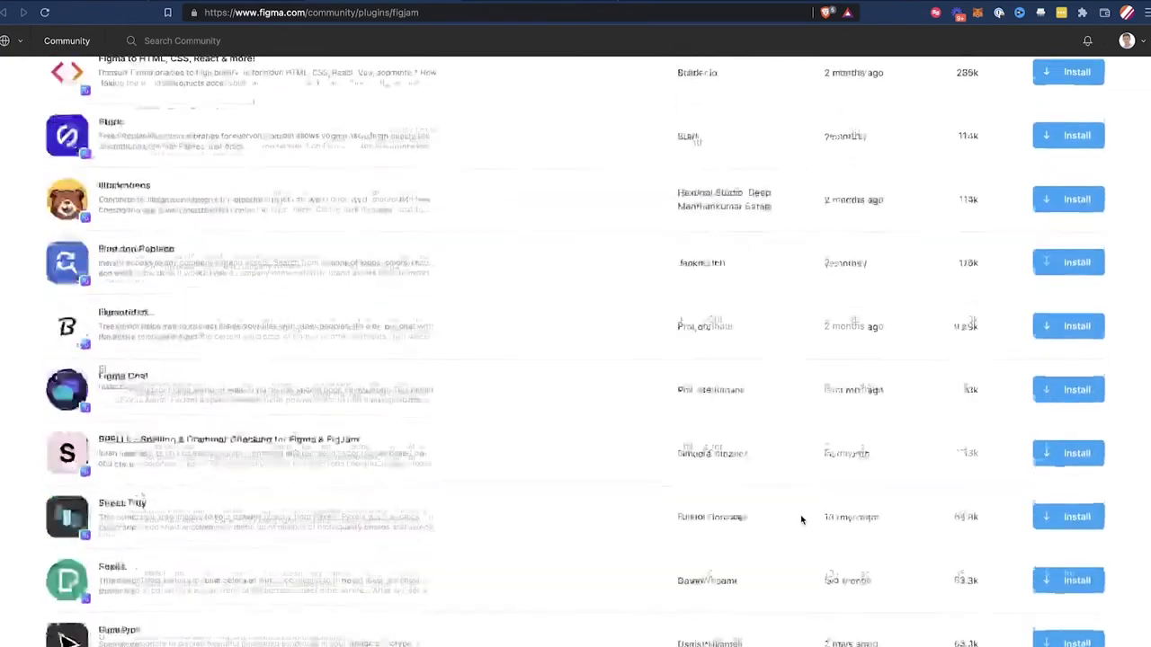
{"action": "scroll", "coordinate": [801, 519], "scroll_direction": "up", "scroll_amount": 9}
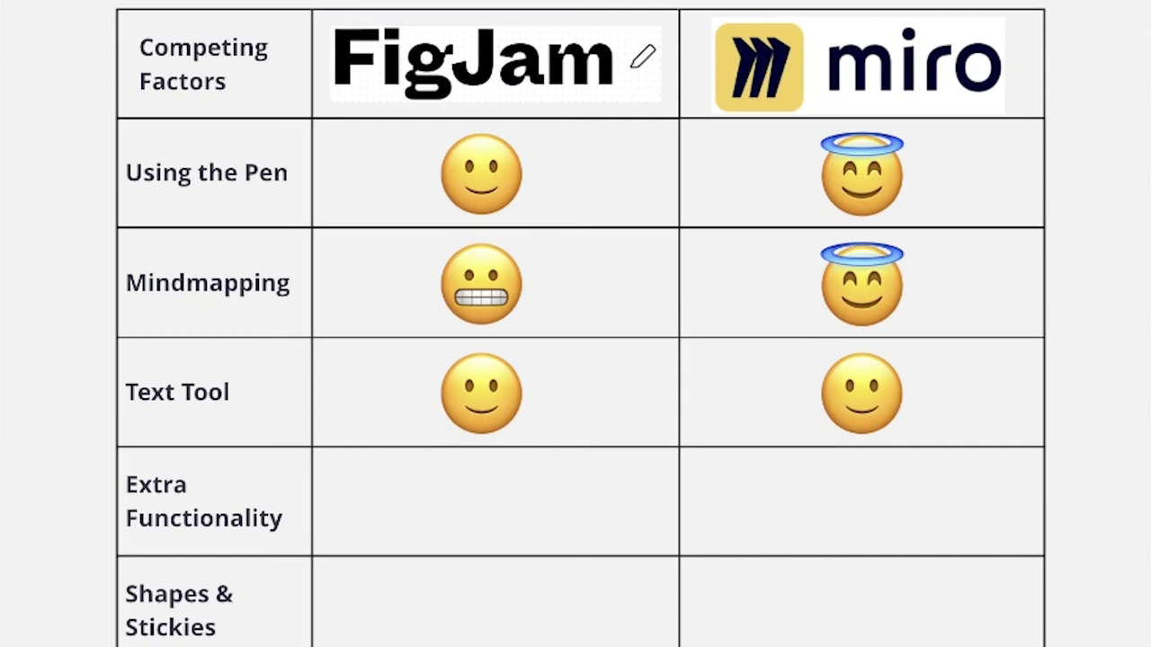
Copy the Text Tool smiley into both FigJam's and Miro's Extra Functionality cells
{"action": "left_click_drag", "start_coordinate": [482, 400], "coordinate": [484, 508]}
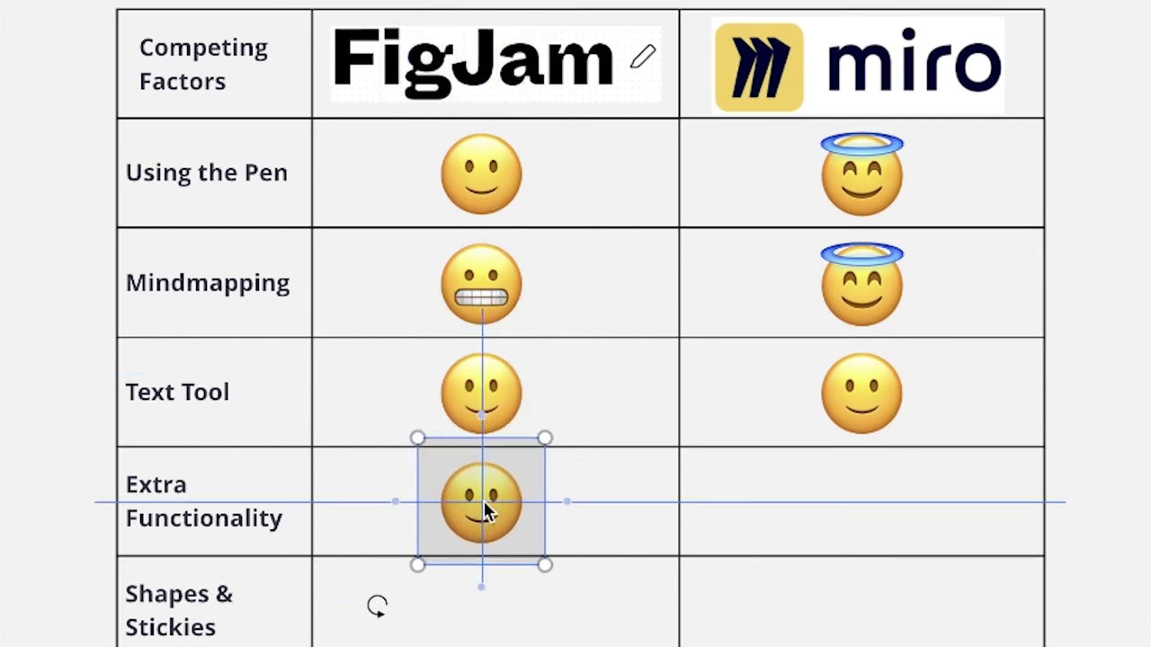
{"action": "left_click_drag", "start_coordinate": [484, 506], "coordinate": [484, 503]}
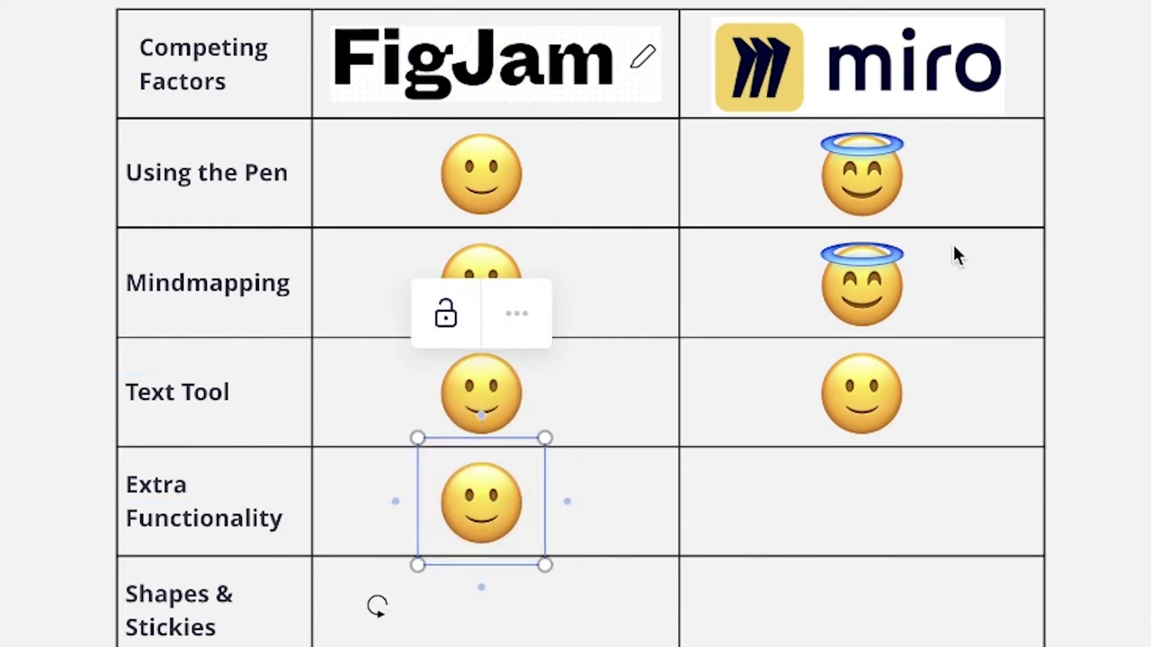
{"action": "key", "text": "Escape"}
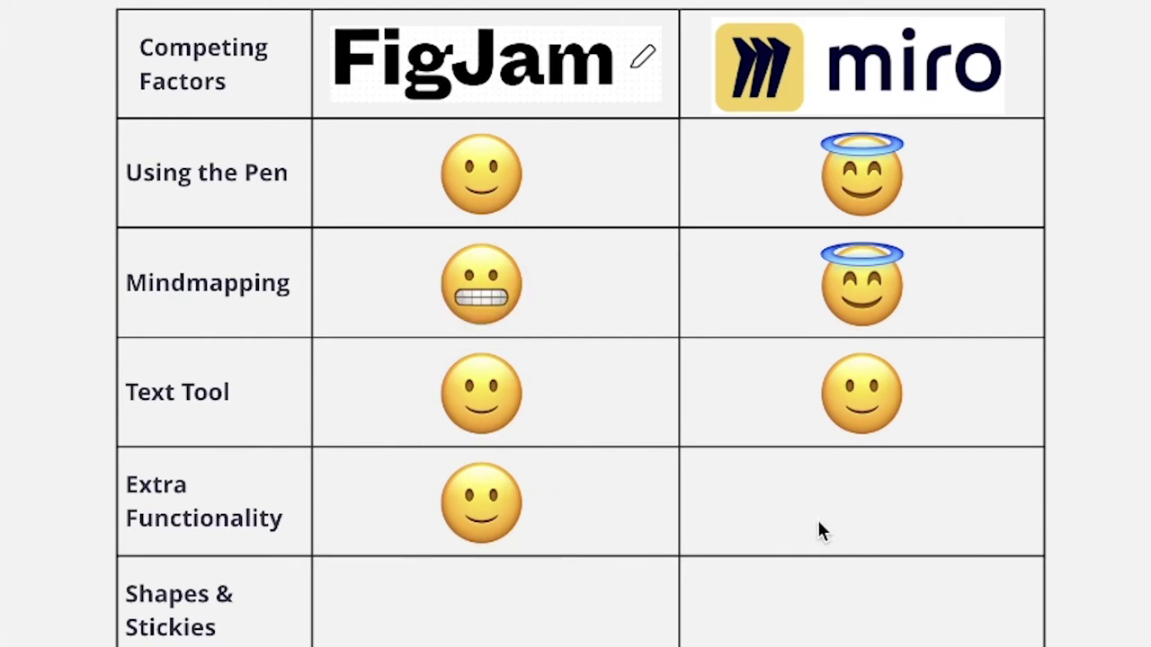
{"action": "left_click", "coordinate": [481, 503]}
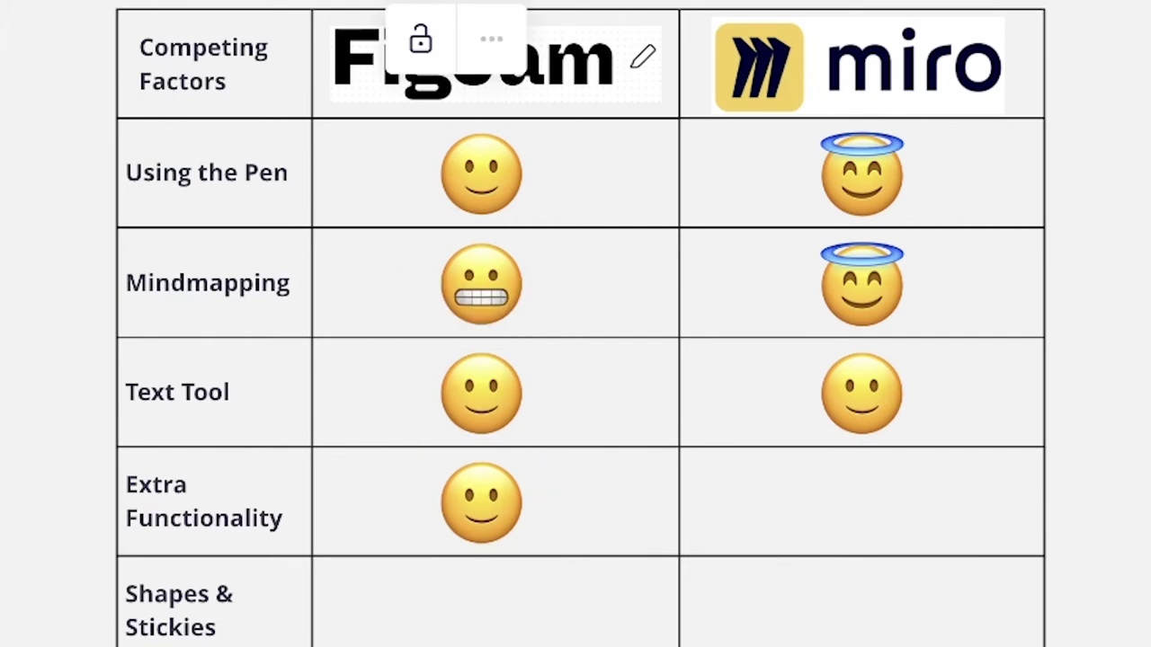
{"action": "left_click_drag", "start_coordinate": [481, 503], "coordinate": [860, 509]}
Replace FigJam's Extra Functionality smiley with a pasted haloed smiley
{"action": "left_click", "coordinate": [475, 511]}
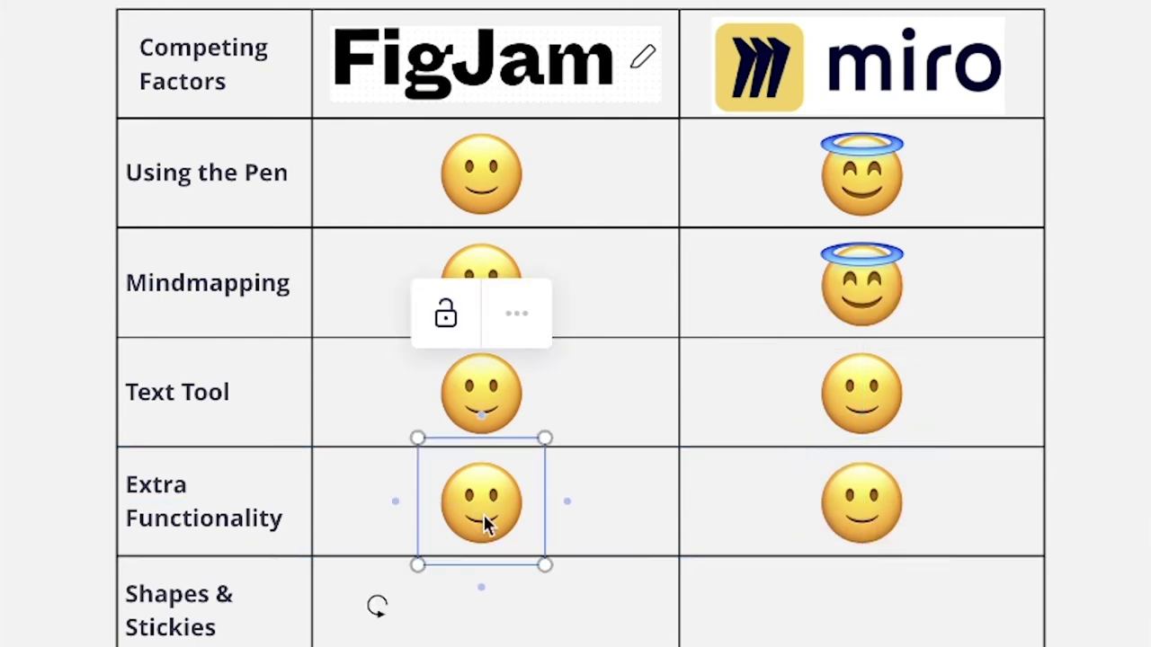
{"action": "key", "text": "Delete"}
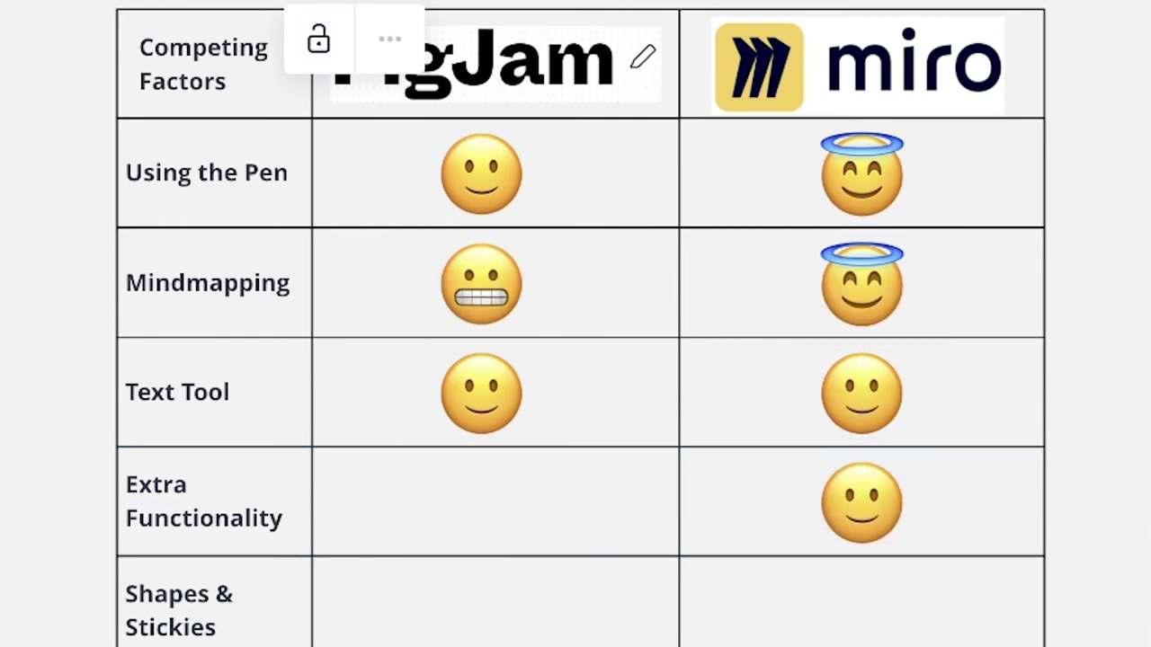
{"action": "key", "text": "ctrl+v"}
{"action": "left_click_drag", "start_coordinate": [567, 222], "coordinate": [488, 503]}
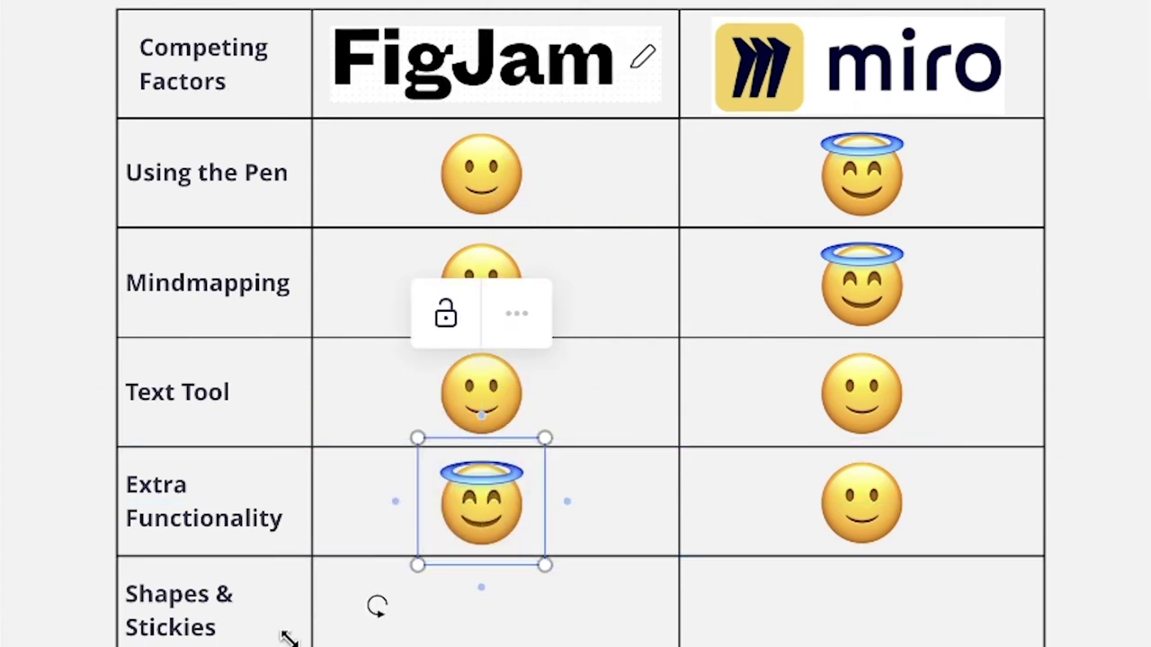
{"action": "left_click", "coordinate": [572, 616]}
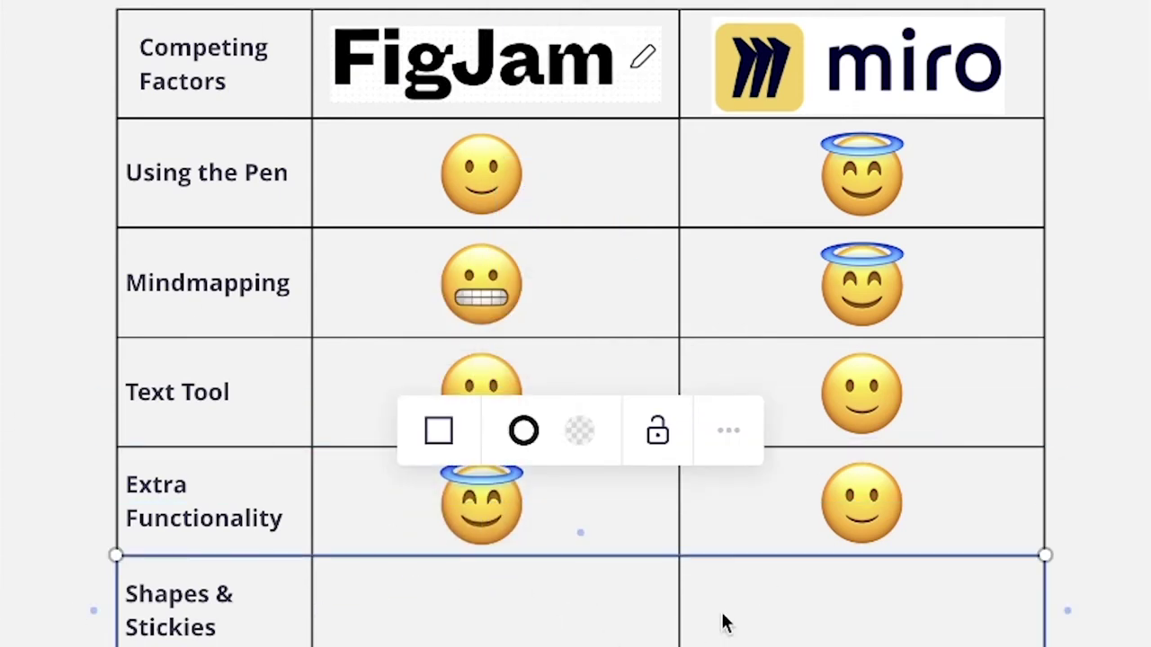
{"action": "key", "text": "Escape"}
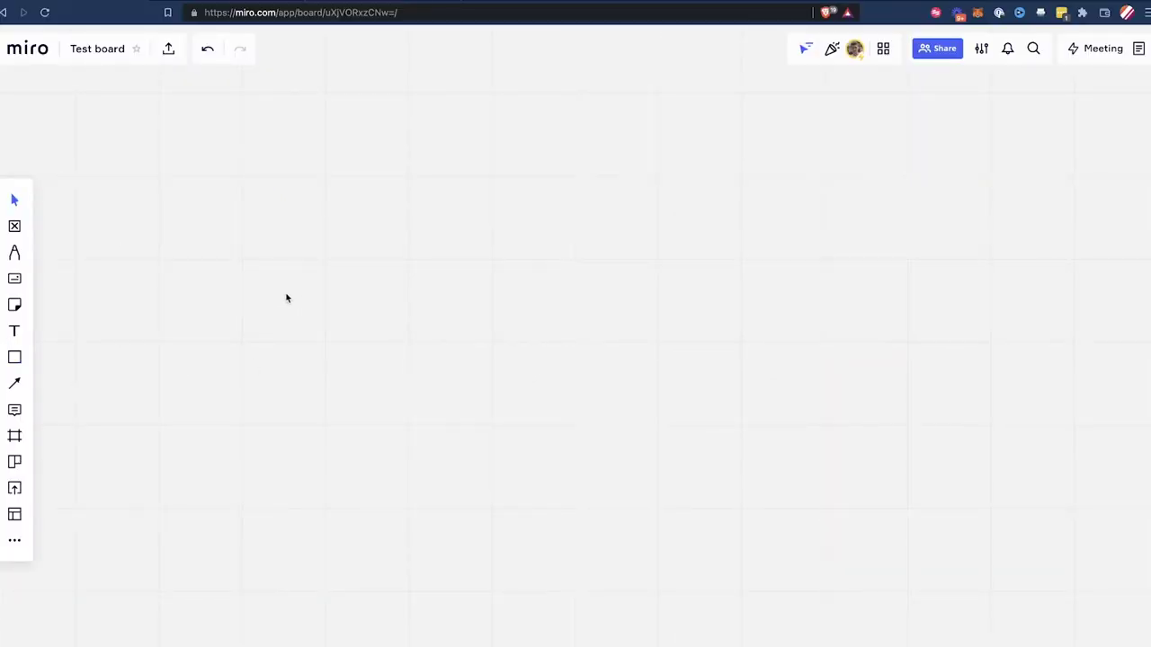
Place a full-size sticky note on the Test board and change its colour from purple to blue
{"action": "left_click", "coordinate": [16, 310]}
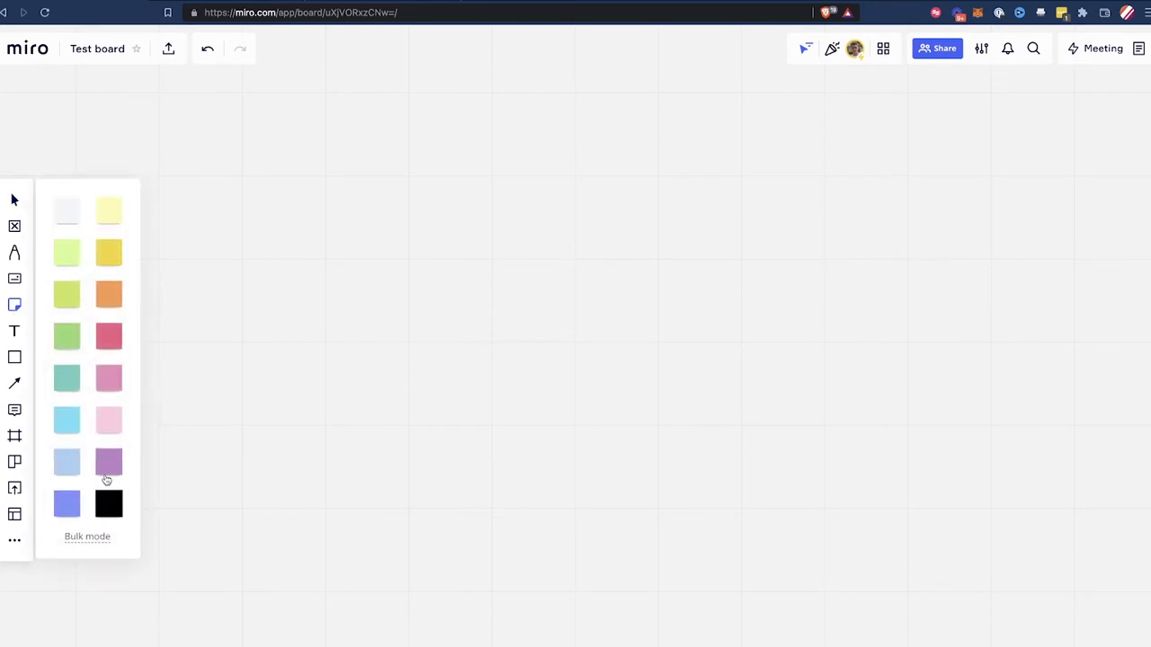
{"action": "left_click", "coordinate": [109, 462]}
{"action": "left_click", "coordinate": [273, 173]}
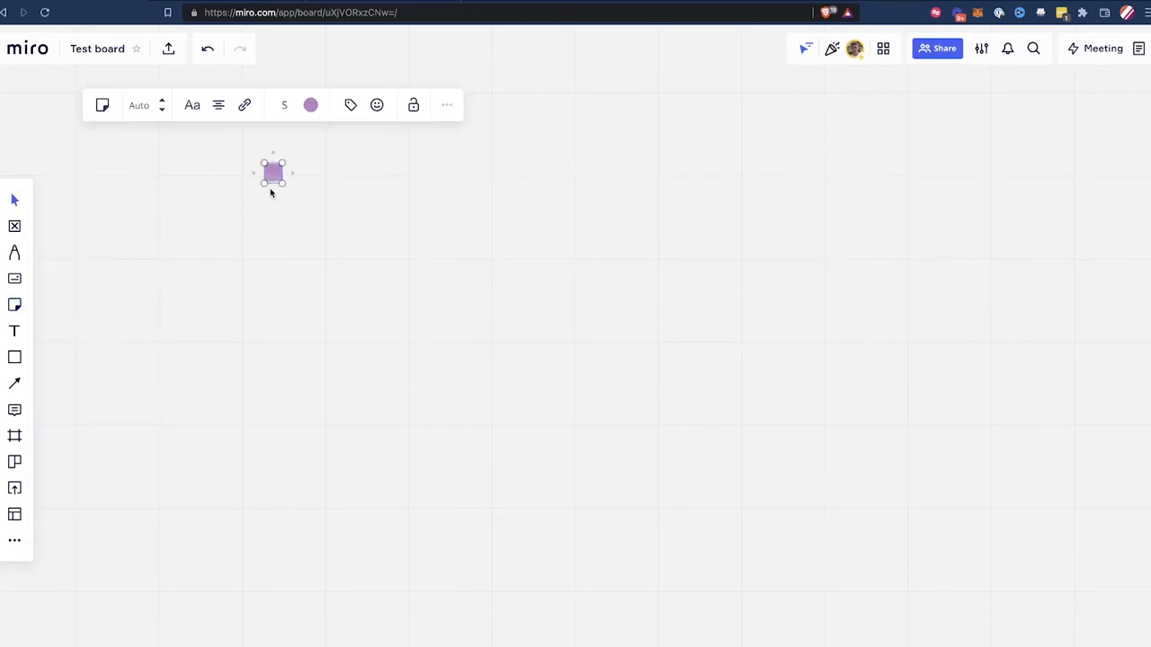
{"action": "left_click", "coordinate": [634, 320]}
{"action": "left_click", "coordinate": [338, 214]}
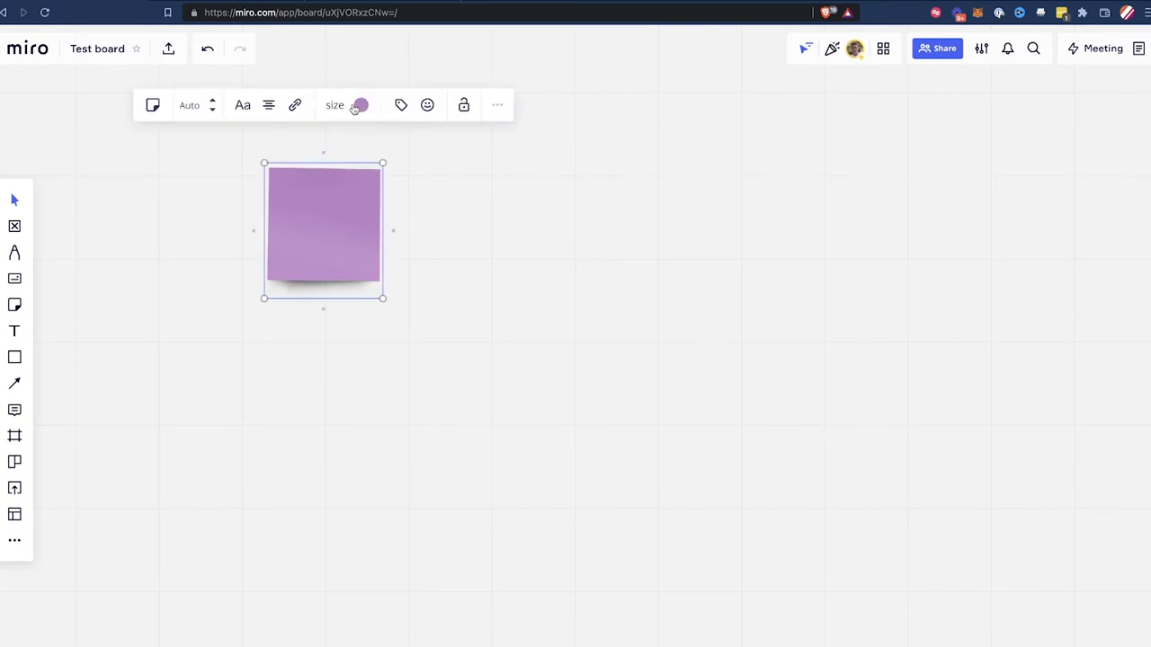
{"action": "left_click", "coordinate": [358, 106]}
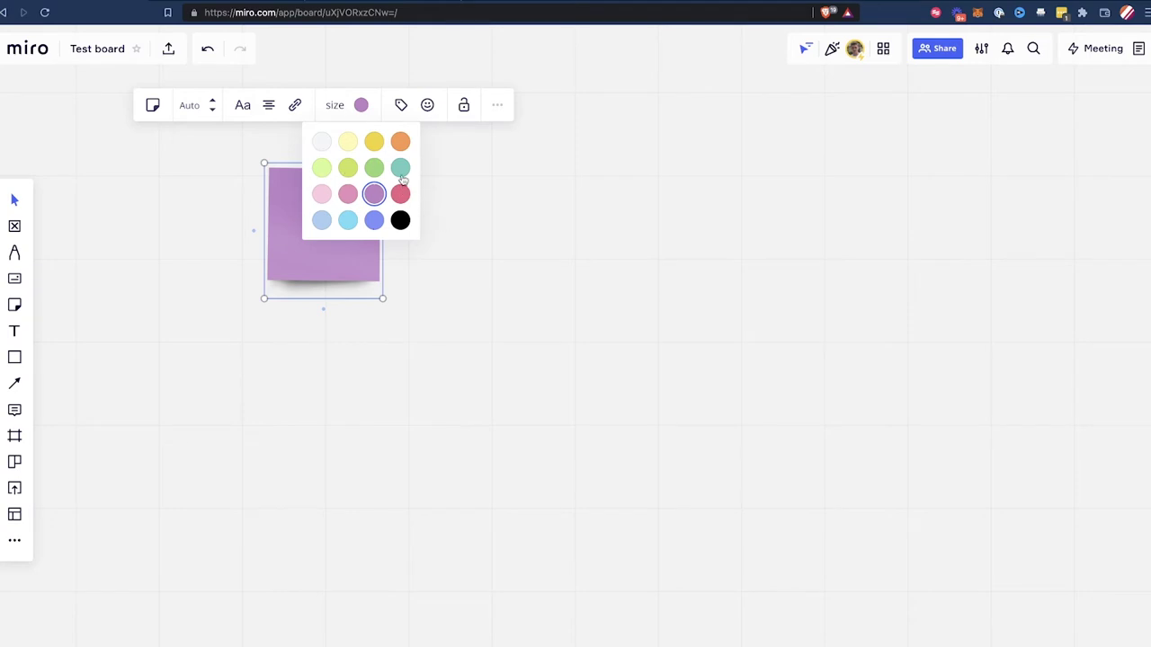
{"action": "left_click", "coordinate": [374, 222]}
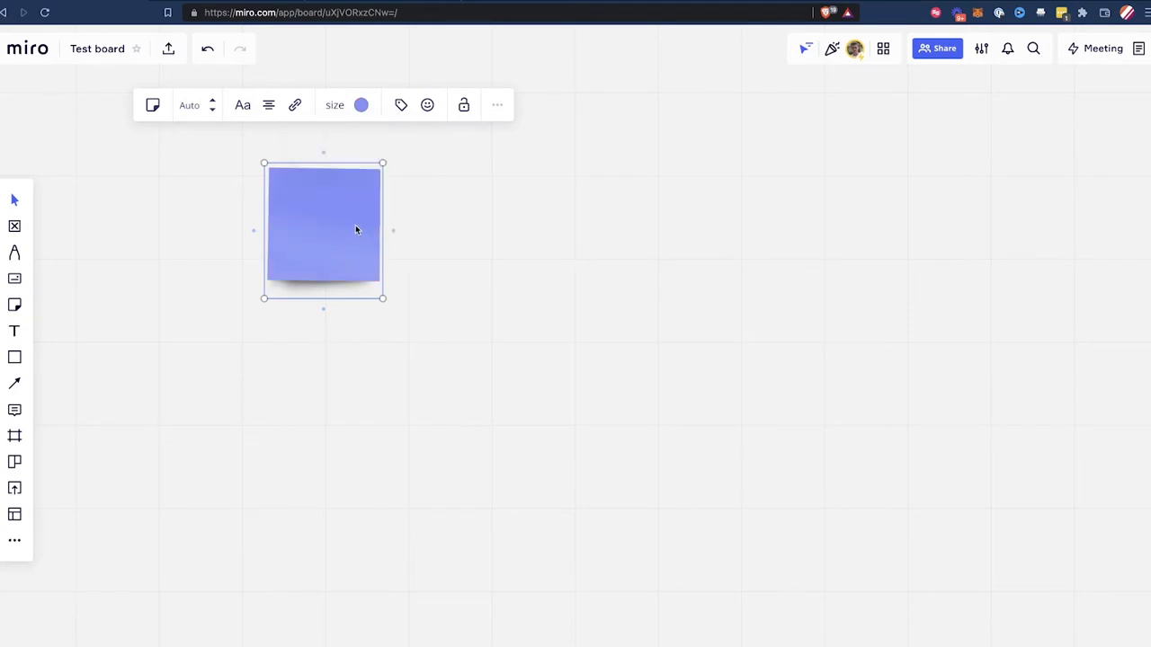
Add a red tag bearing a person's name to the blue sticky note
{"action": "left_click", "coordinate": [401, 106]}
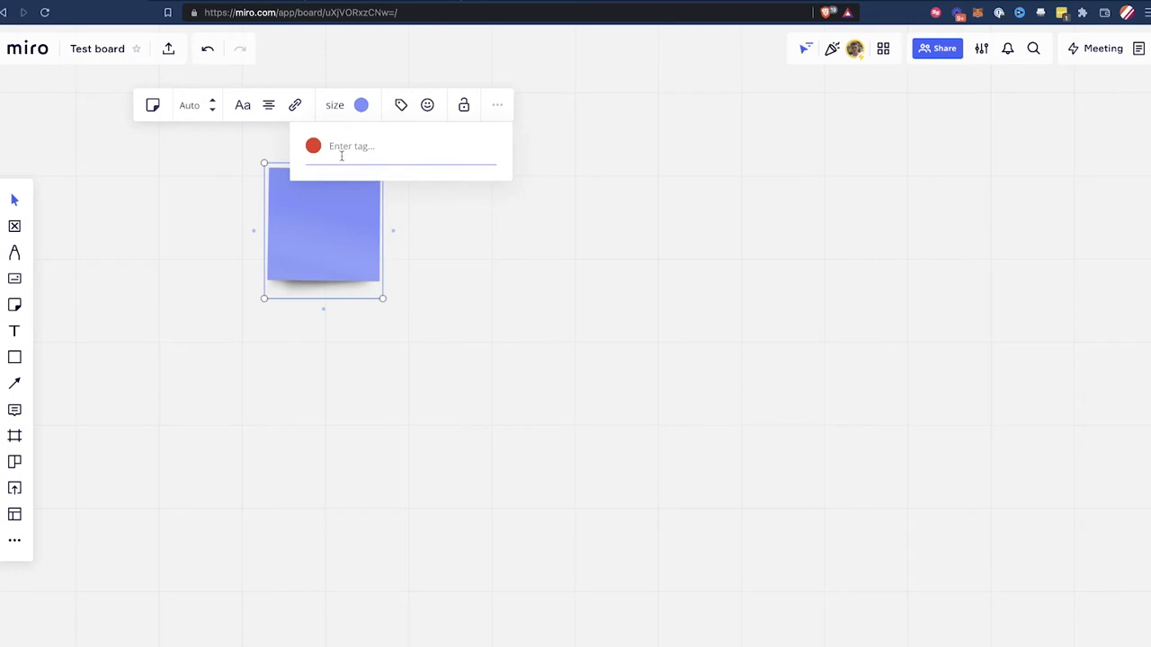
{"action": "left_click", "coordinate": [480, 146]}
{"action": "left_click", "coordinate": [458, 293]}
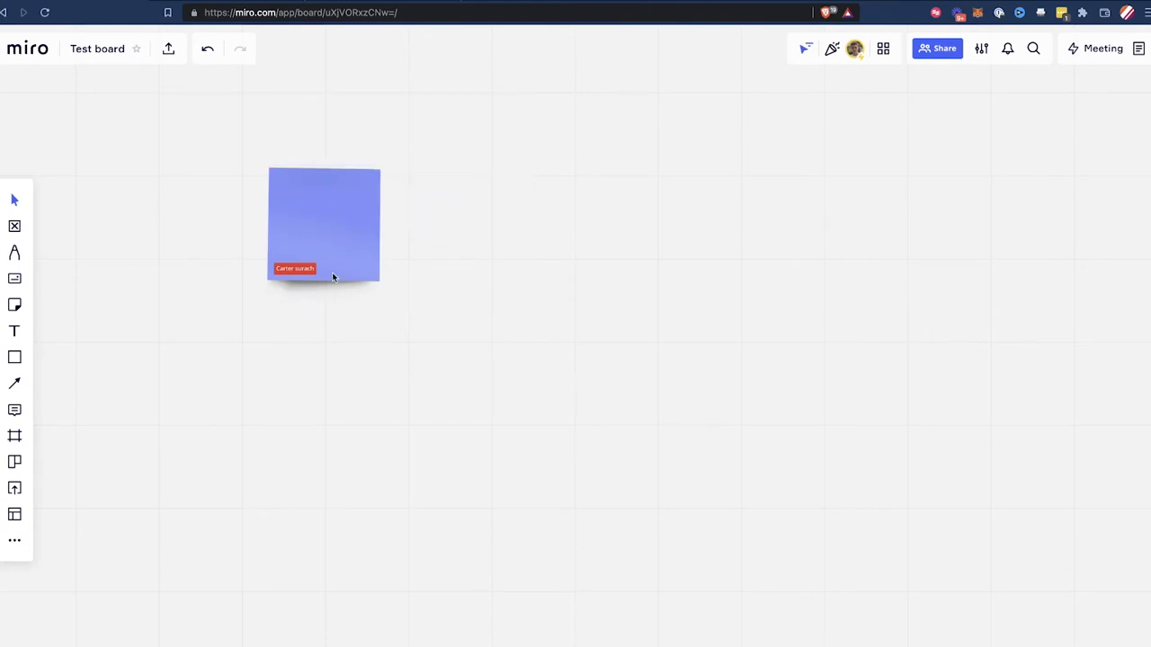
Type 'Add text it will conform based on how much text you add.' into the blue sticky
{"action": "left_click", "coordinate": [291, 205]}
{"action": "left_click", "coordinate": [288, 203]}
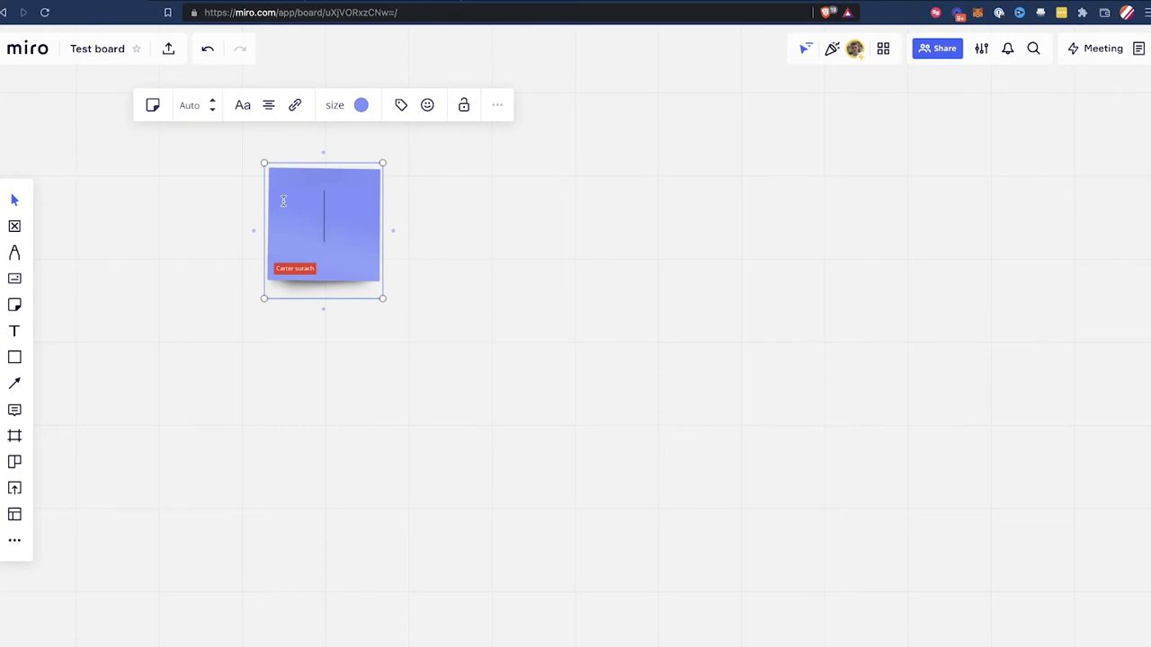
{"action": "type", "text": "Add "}
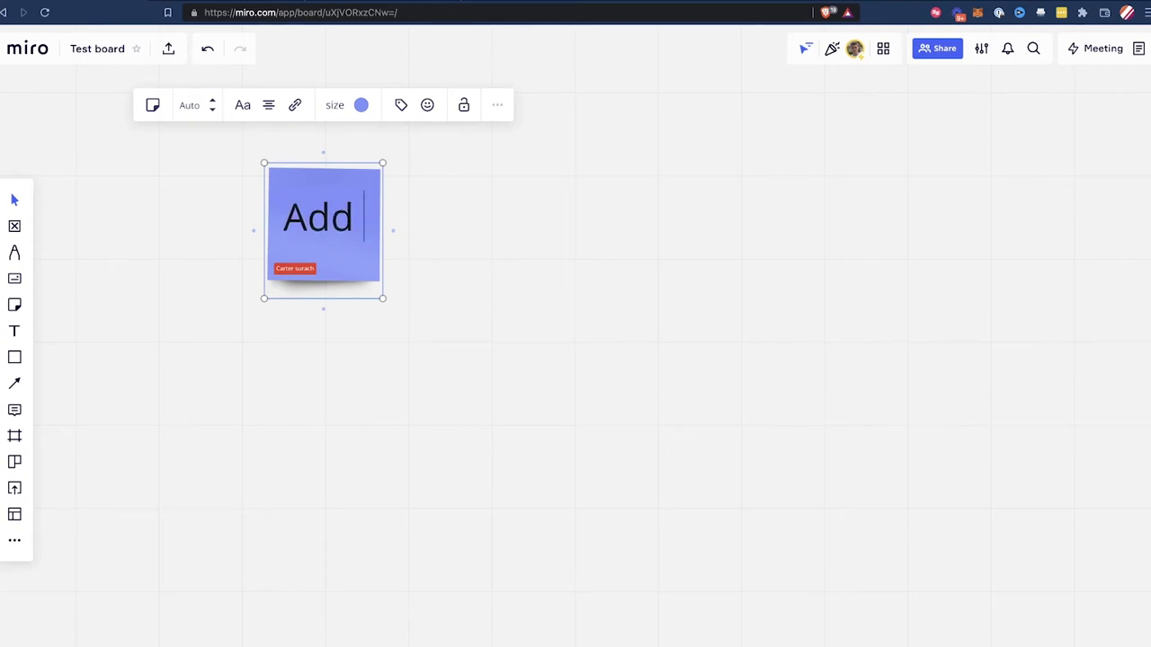
{"action": "type", "text": "text i"}
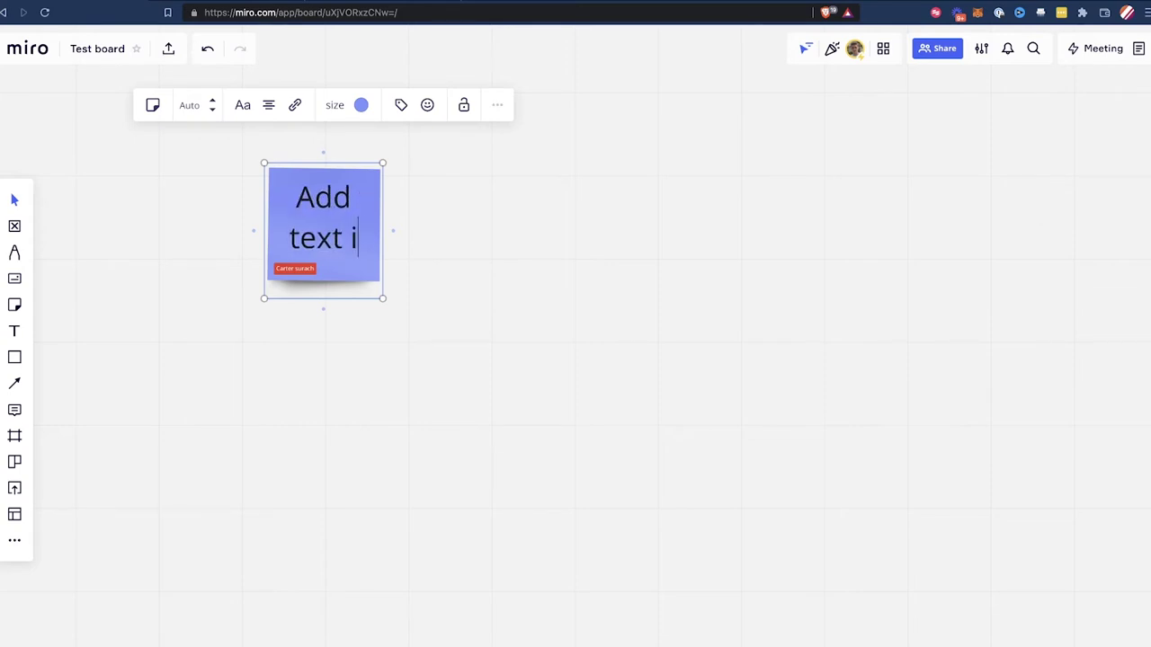
{"action": "type", "text": "t will conform b"}
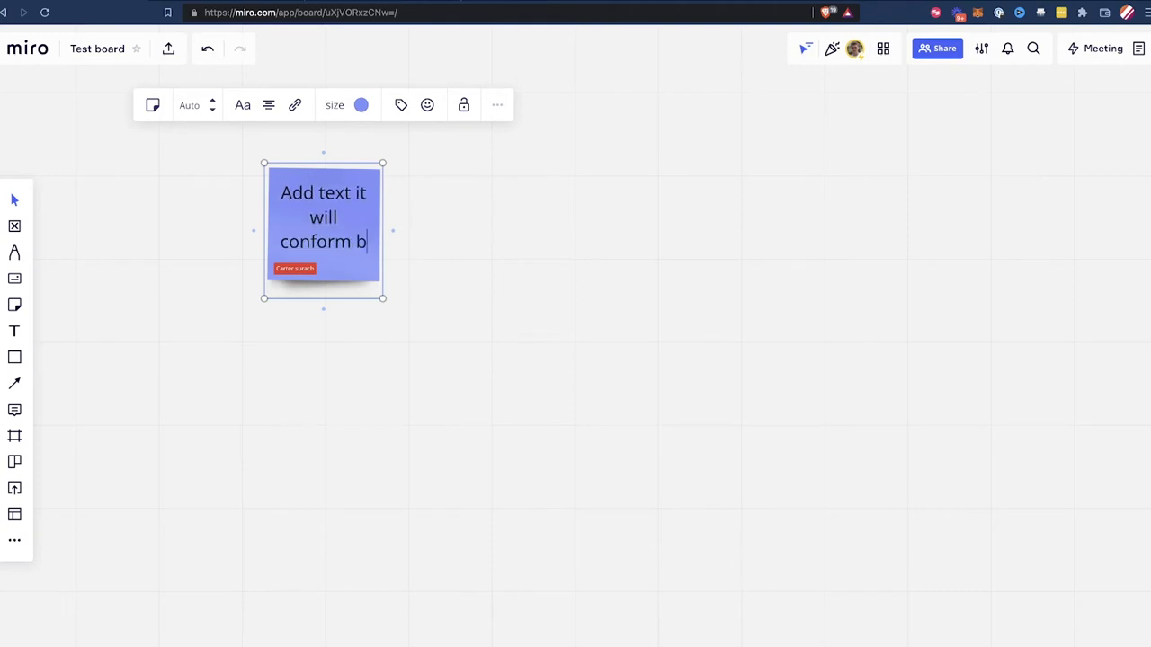
{"action": "type", "text": "ased on how much "}
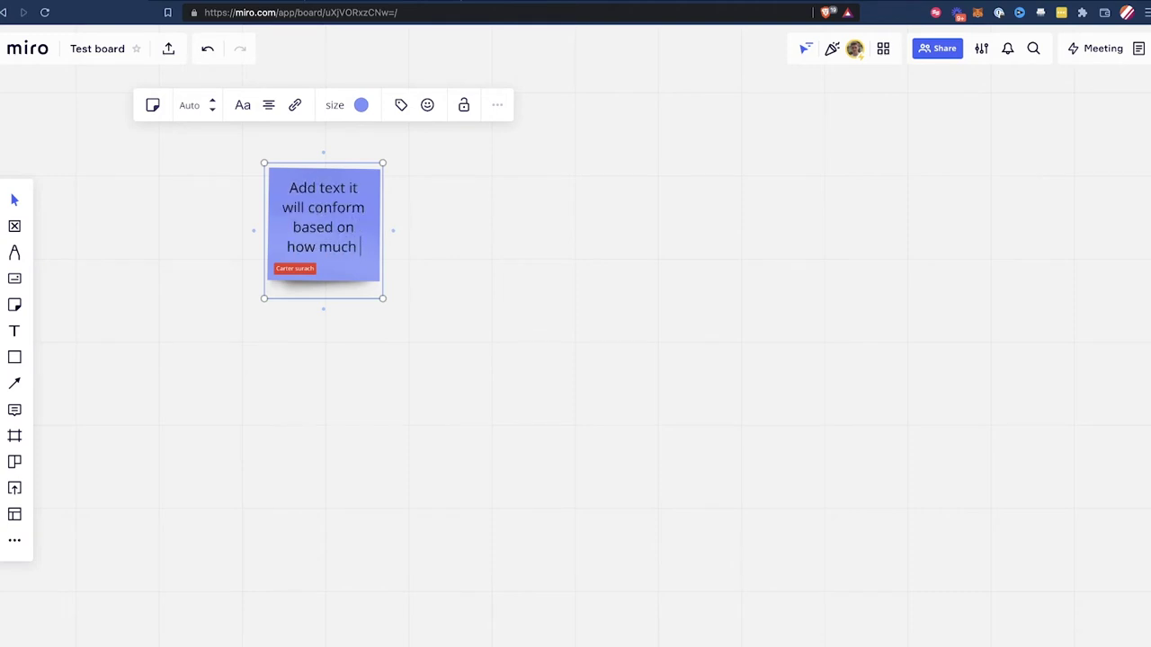
{"action": "type", "text": "text you add."}
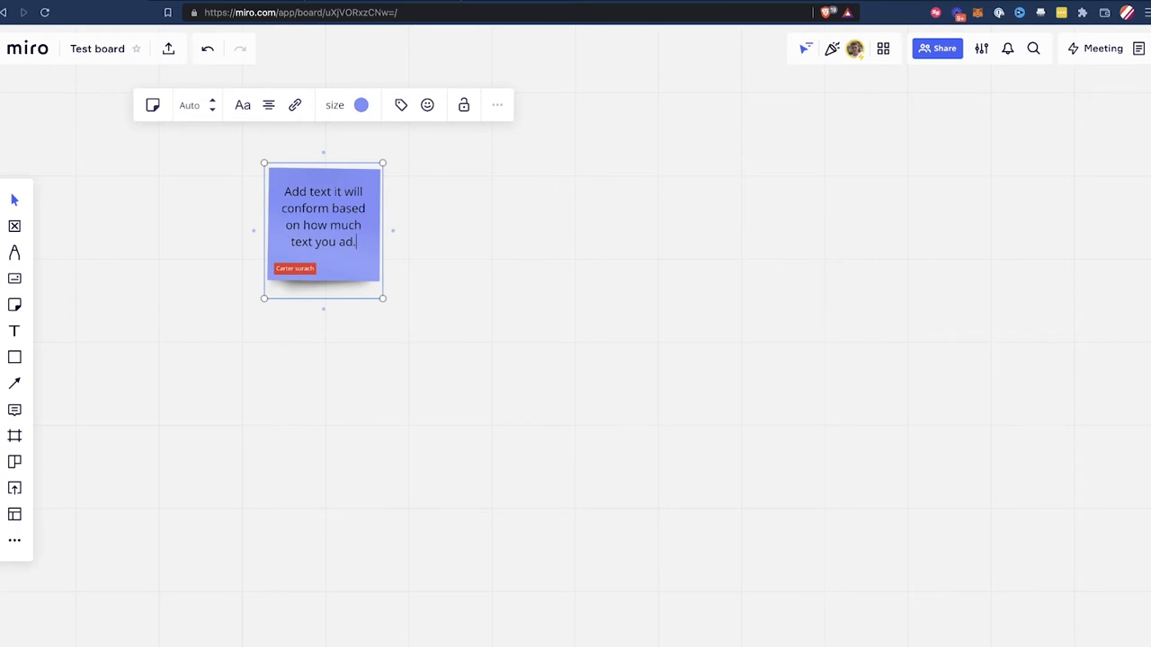
Add two emoji reactions to the note, remove them again, and slightly resize it
{"action": "left_click", "coordinate": [427, 105]}
{"action": "left_click", "coordinate": [257, 218]}
{"action": "left_click", "coordinate": [427, 106]}
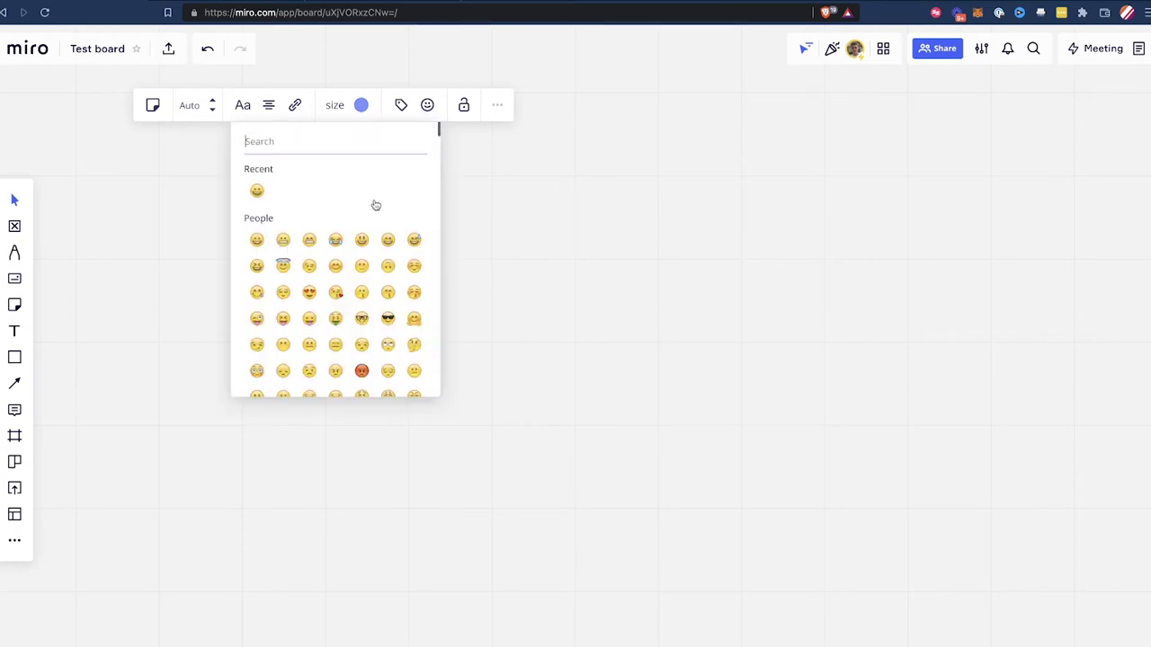
{"action": "left_click", "coordinate": [406, 252]}
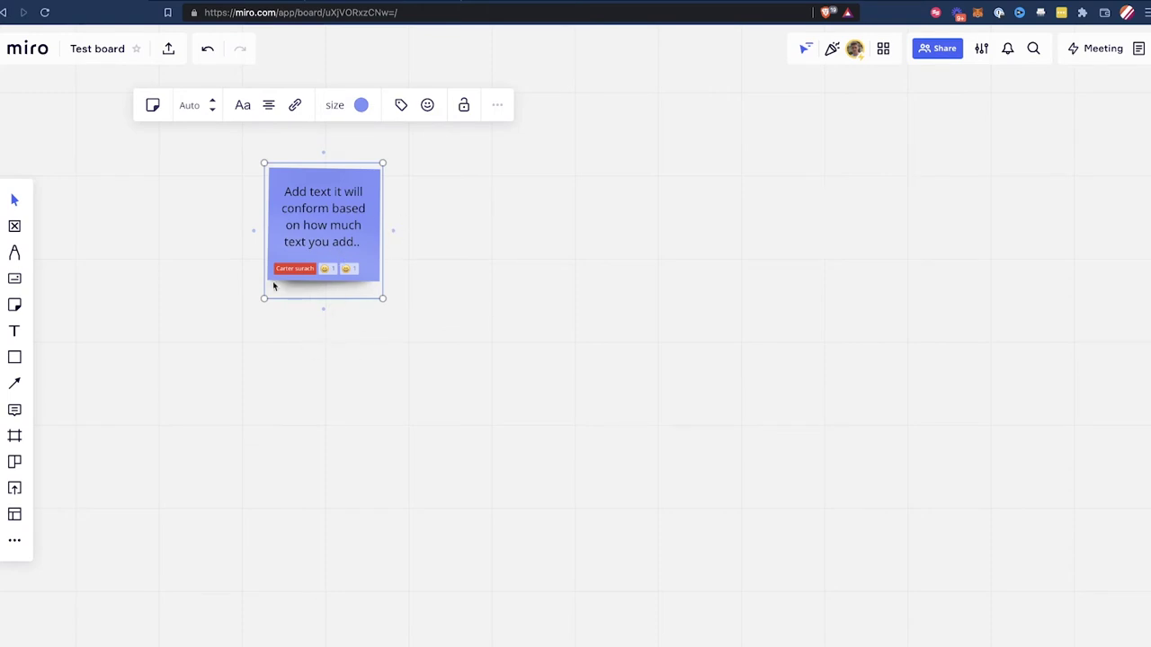
{"action": "left_click", "coordinate": [325, 268]}
{"action": "left_click", "coordinate": [332, 274]}
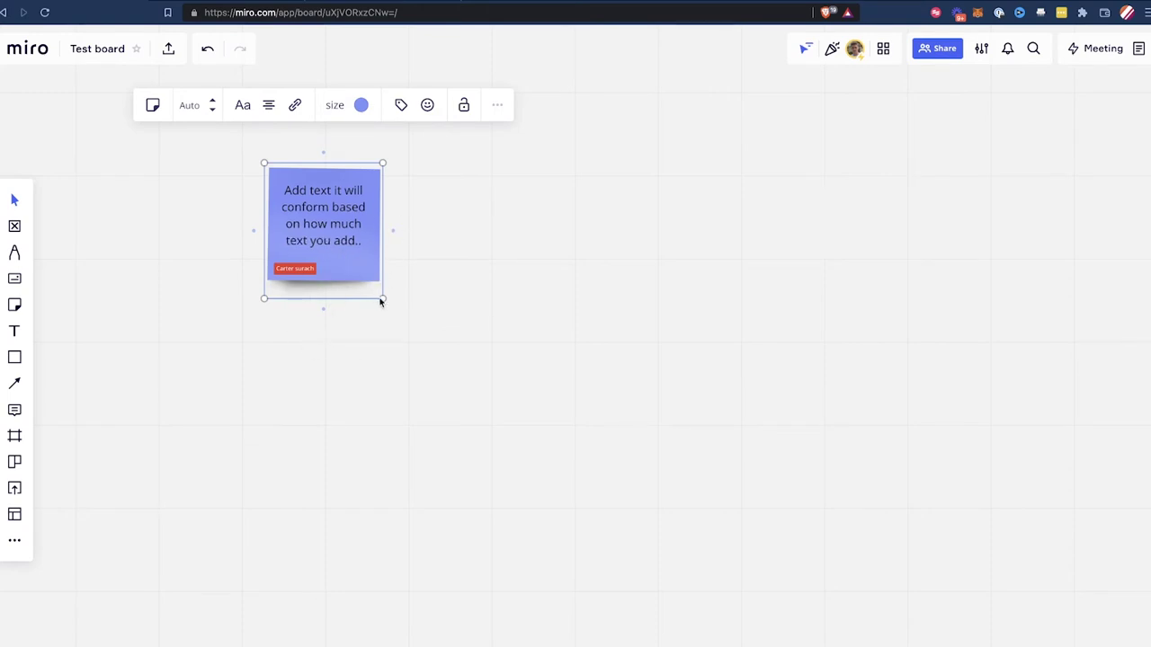
{"action": "mouse_move", "coordinate": [383, 303]}
{"action": "left_mouse_down"}
{"action": "mouse_move", "coordinate": [419, 335]}
{"action": "mouse_move", "coordinate": [370, 295]}
{"action": "left_mouse_up"}
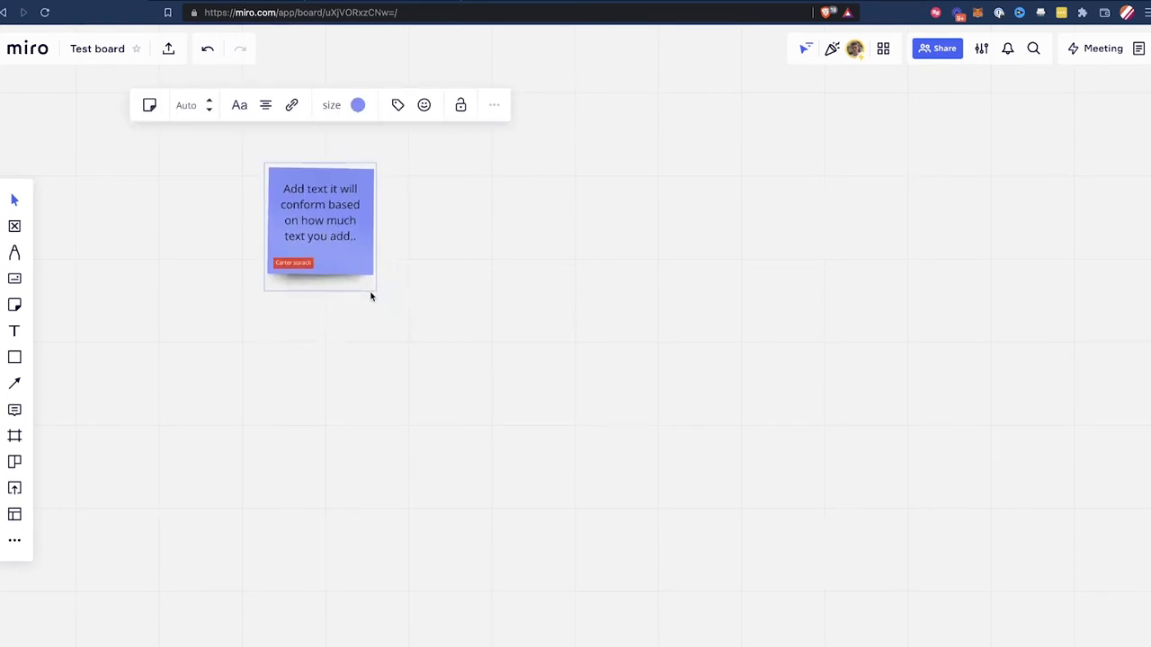
{"action": "left_click", "coordinate": [514, 239]}
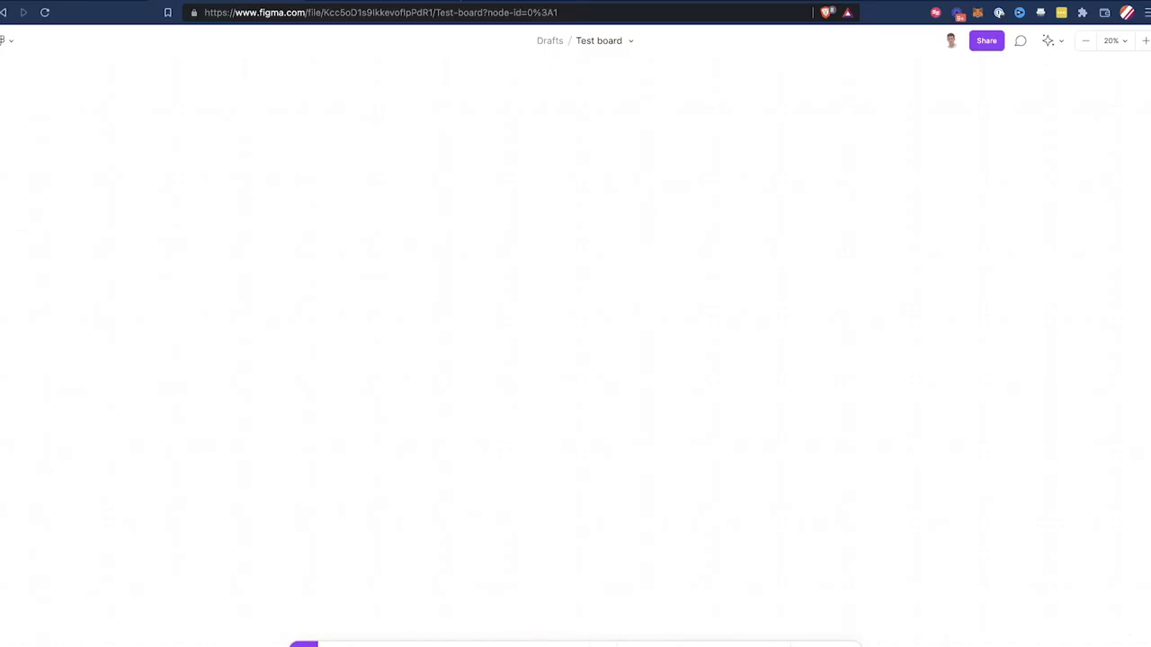
Place a yellow sticky note on FigJam's Test board, nudge it down and right, and zoom in
{"action": "left_click", "coordinate": [551, 640]}
{"action": "left_click", "coordinate": [405, 231]}
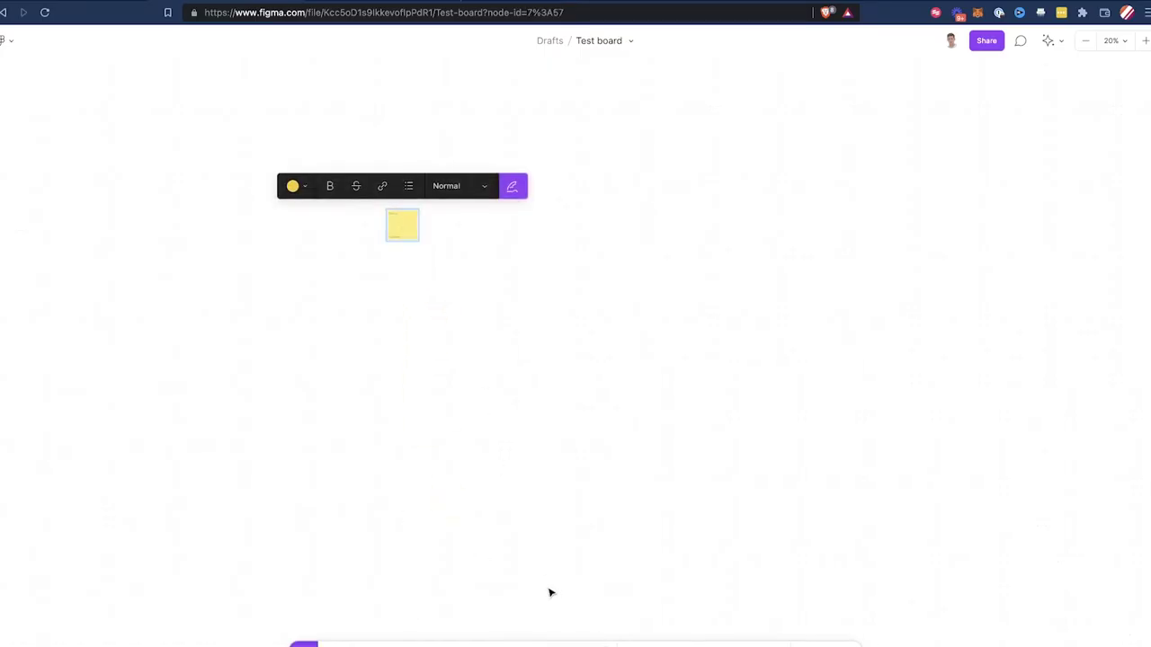
{"action": "left_click_drag", "start_coordinate": [420, 243], "coordinate": [447, 283]}
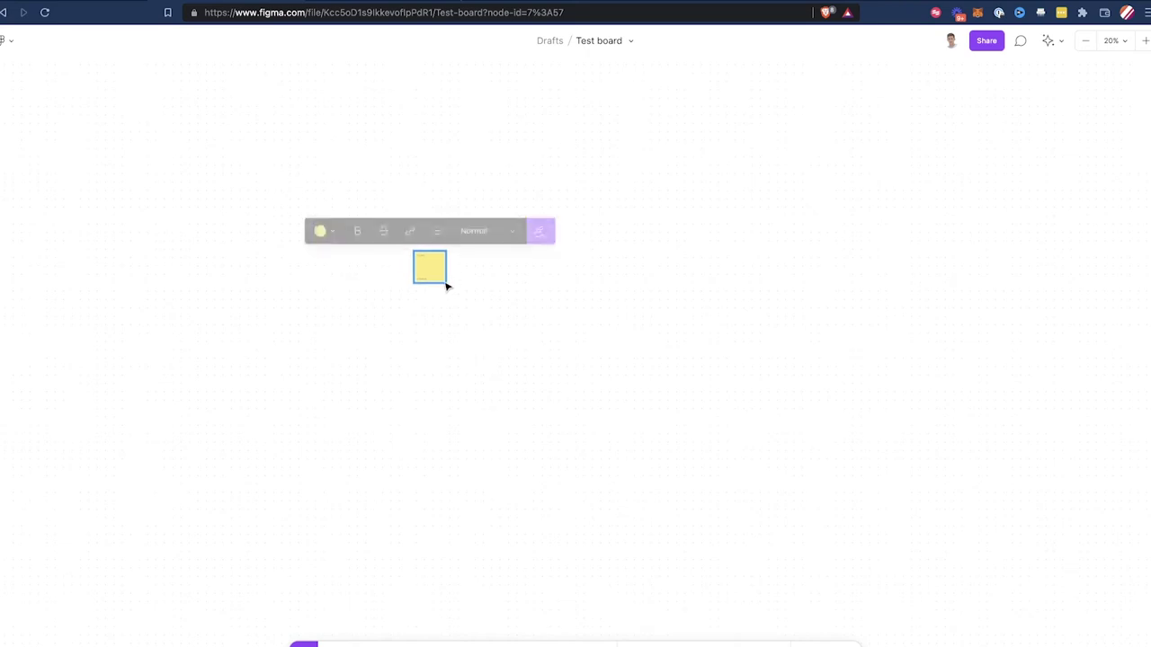
{"action": "key", "text": "s"}
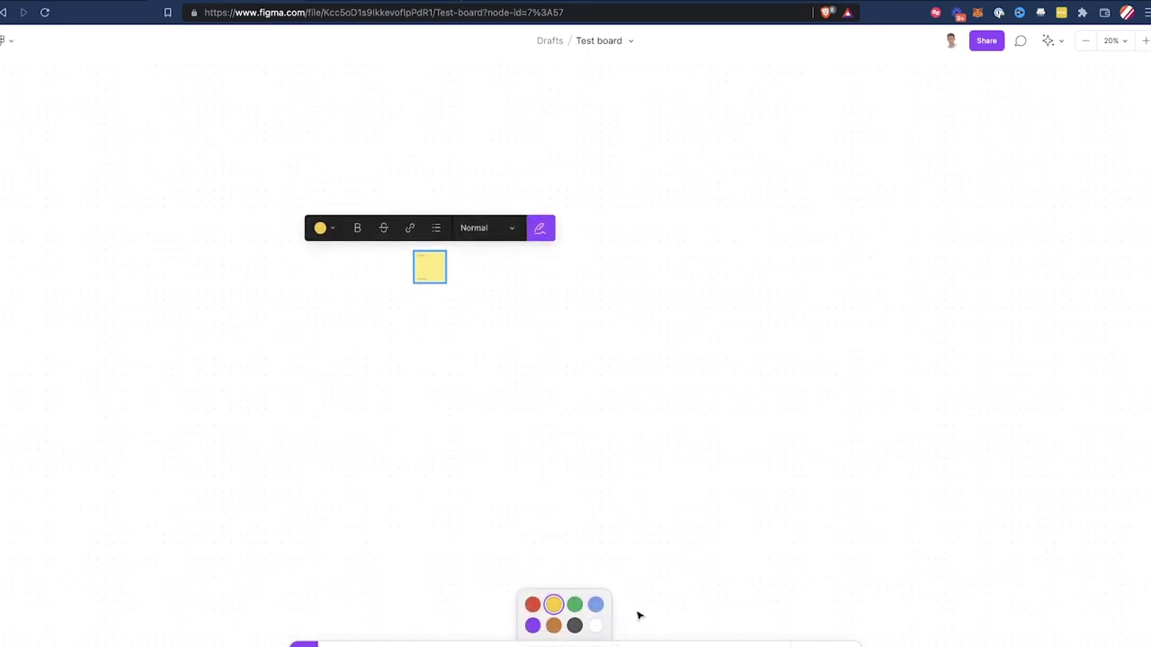
{"action": "key", "text": "Escape"}
{"action": "left_click", "coordinate": [432, 258]}
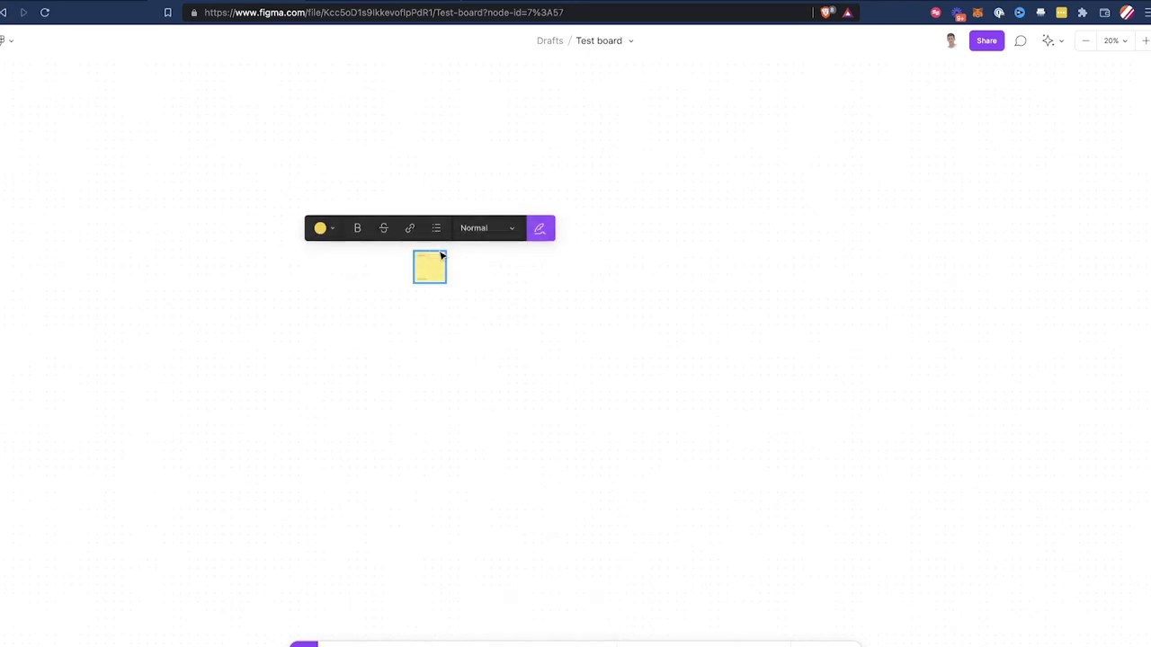
{"action": "left_click_drag", "start_coordinate": [446, 255], "coordinate": [474, 248]}
{"action": "scroll", "coordinate": [484, 271], "scroll_direction": "up", "scroll_amount": 2}
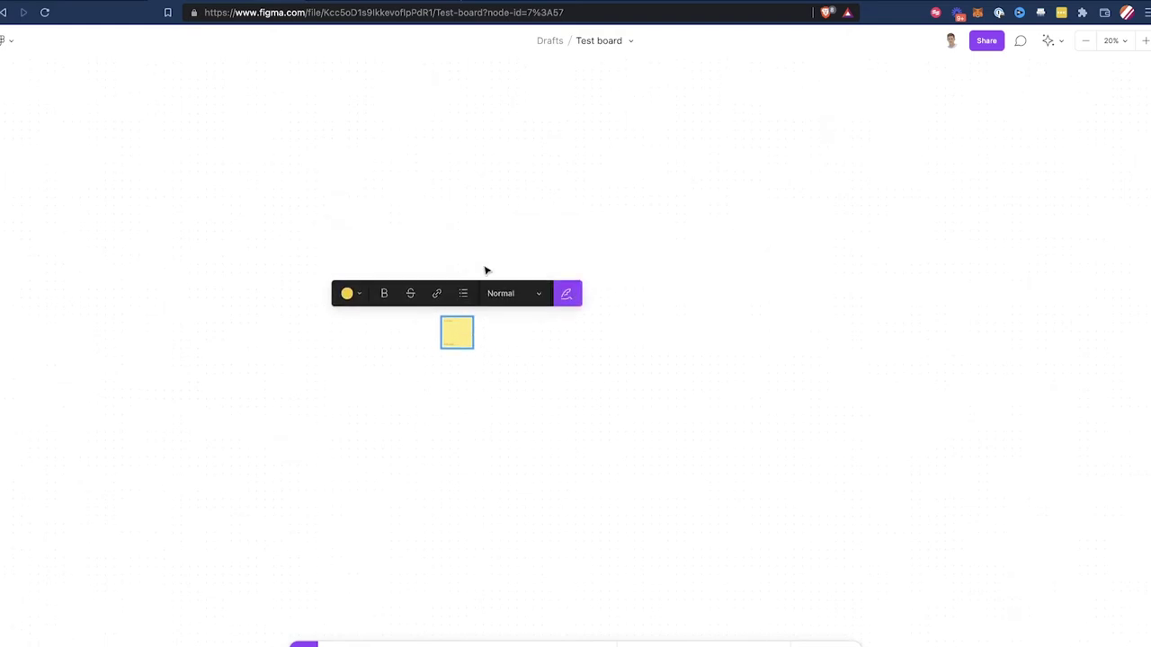
{"action": "scroll", "coordinate": [485, 319], "scroll_direction": "up", "scroll_amount": 3}
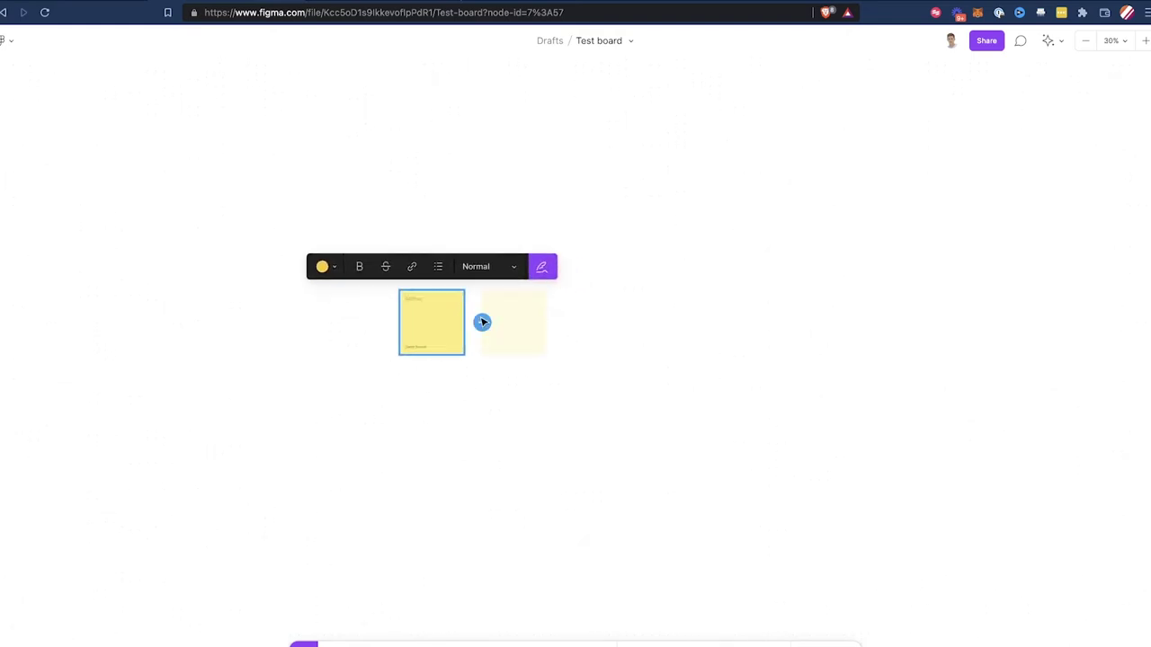
{"action": "scroll", "coordinate": [482, 322], "scroll_direction": "up", "scroll_amount": 5}
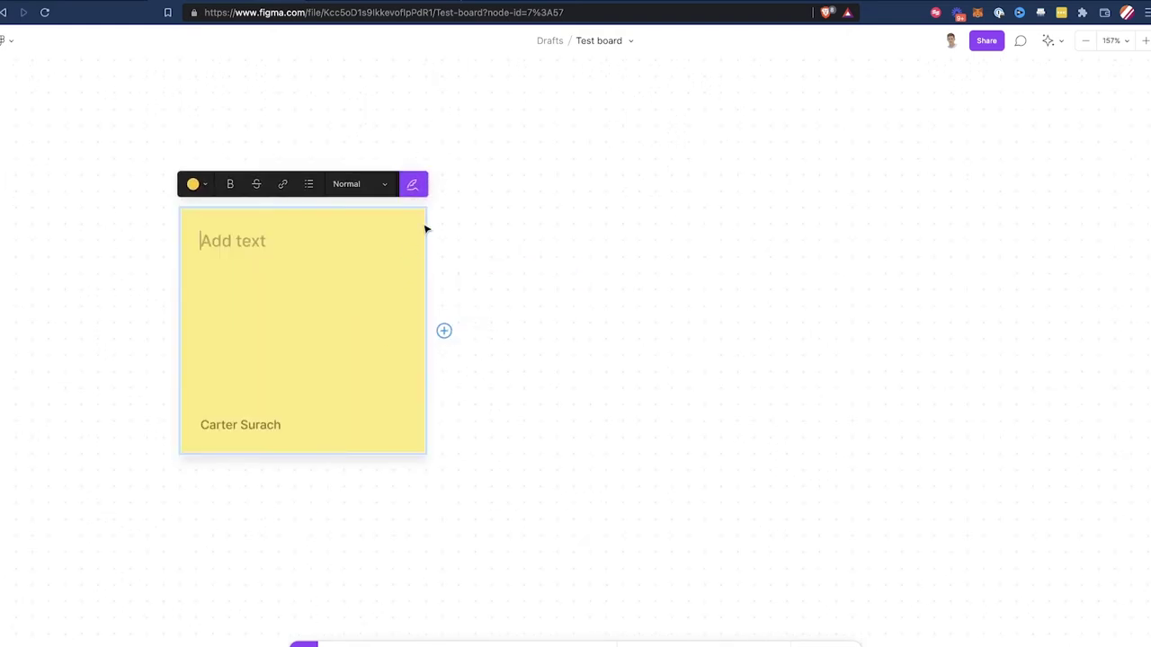
{"action": "scroll", "coordinate": [423, 206], "scroll_direction": "down", "scroll_amount": 1}
{"action": "scroll", "coordinate": [423, 206], "scroll_direction": "left", "scroll_amount": 1}
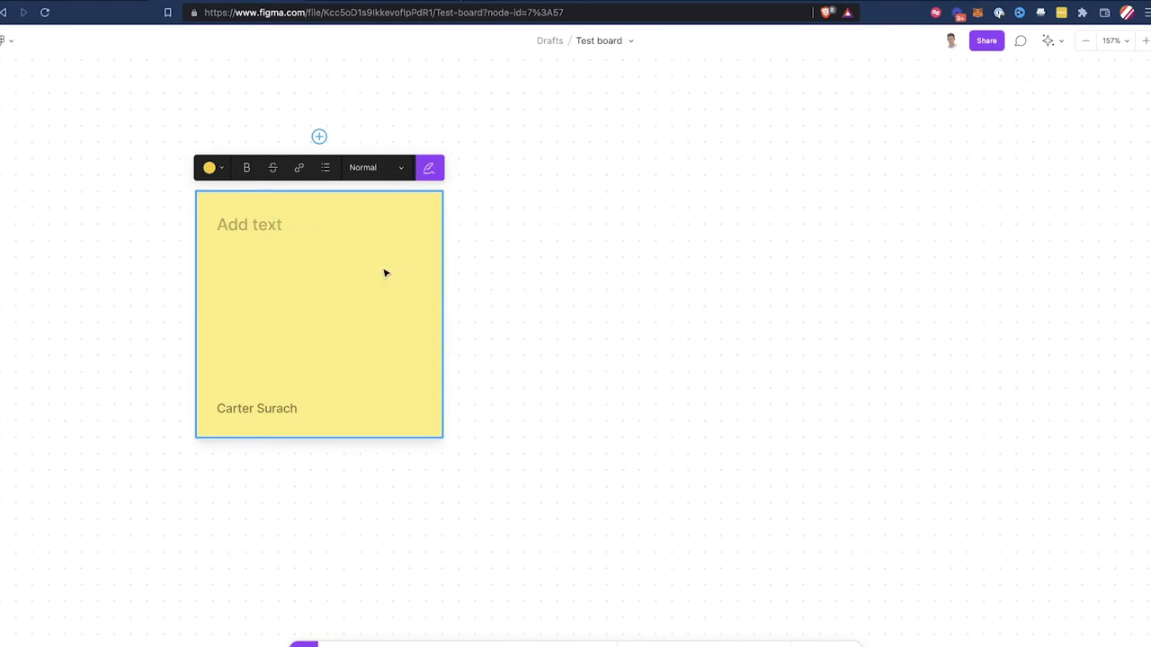
Type 'Headline' in Heading style on the FigJam sticky and start a new line
{"action": "scroll", "coordinate": [349, 242], "scroll_direction": "down", "scroll_amount": 3}
{"action": "left_click", "coordinate": [393, 349]}
{"action": "left_click", "coordinate": [391, 389]}
{"action": "left_click", "coordinate": [307, 124]}
{"action": "type", "text": "Headling"}
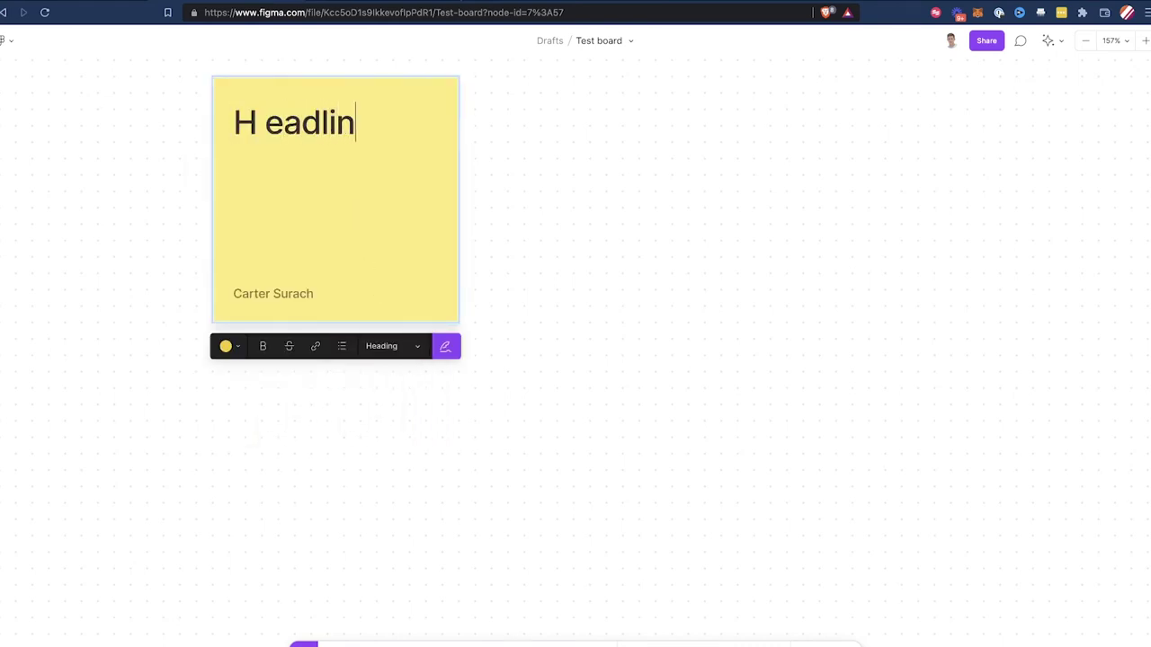
{"action": "key", "text": "BackSpace"}
{"action": "type", "text": "e"}
{"action": "key", "text": "Return"}
Add a 'Normal.' line in Normal text style below the headline
{"action": "left_click", "coordinate": [404, 346]}
{"action": "left_click", "coordinate": [371, 304]}
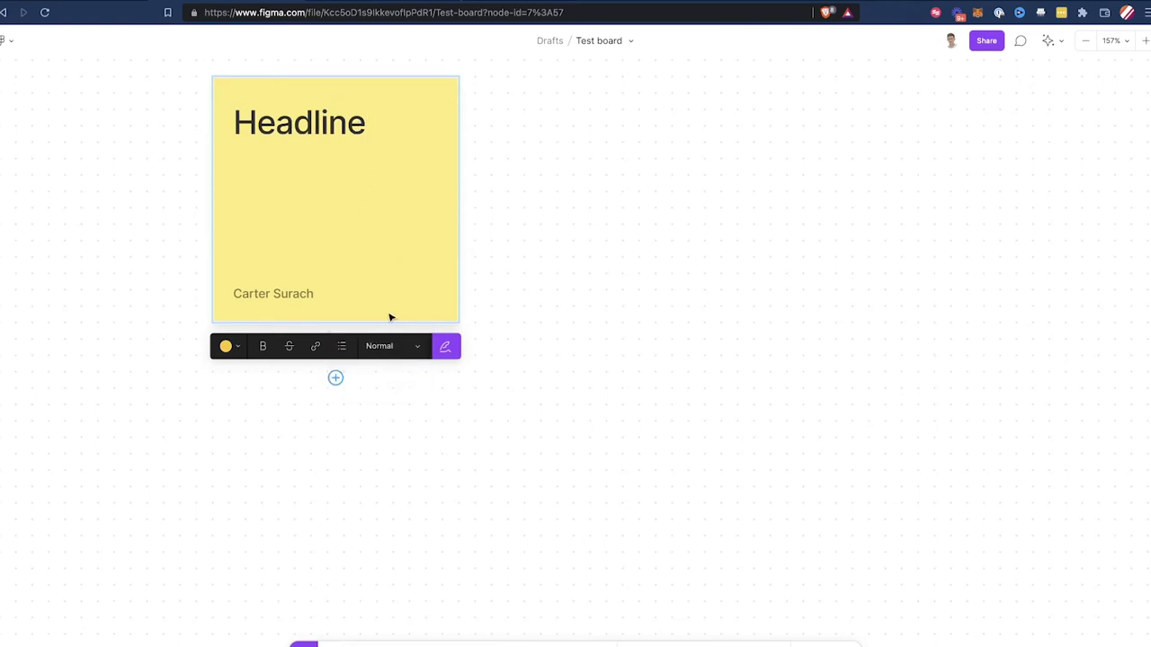
{"action": "type", "text": "Normal..."}
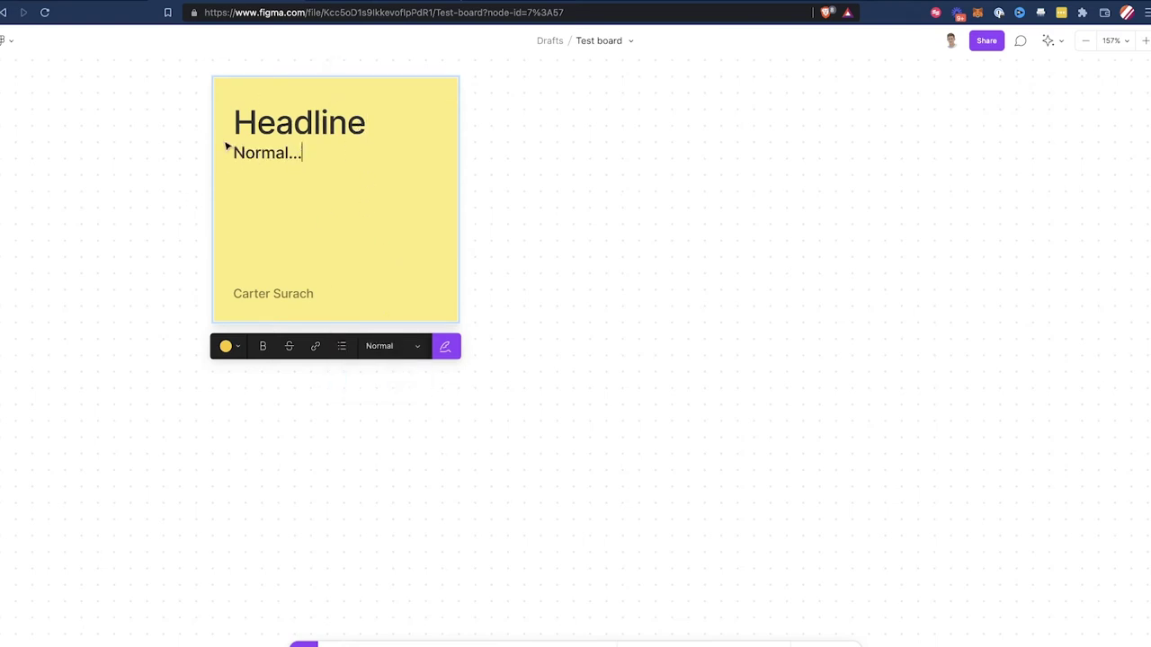
Turn the sticky note grey
{"action": "left_click_drag", "start_coordinate": [312, 153], "coordinate": [216, 141]}
{"action": "left_click", "coordinate": [226, 346]}
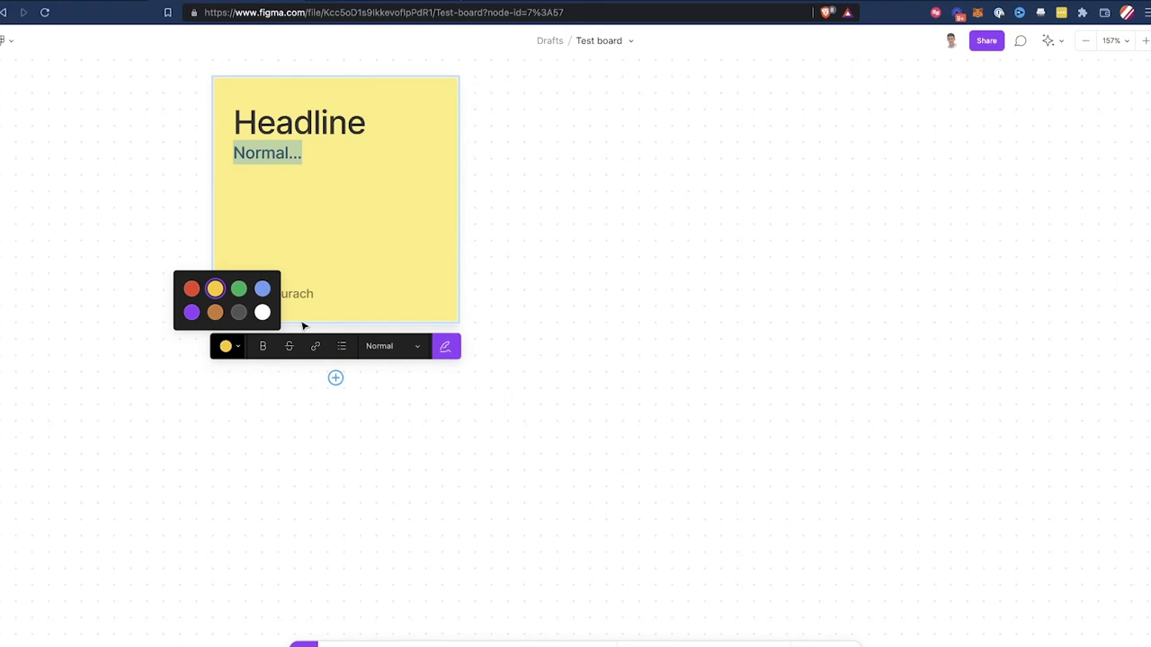
{"action": "left_click", "coordinate": [239, 314]}
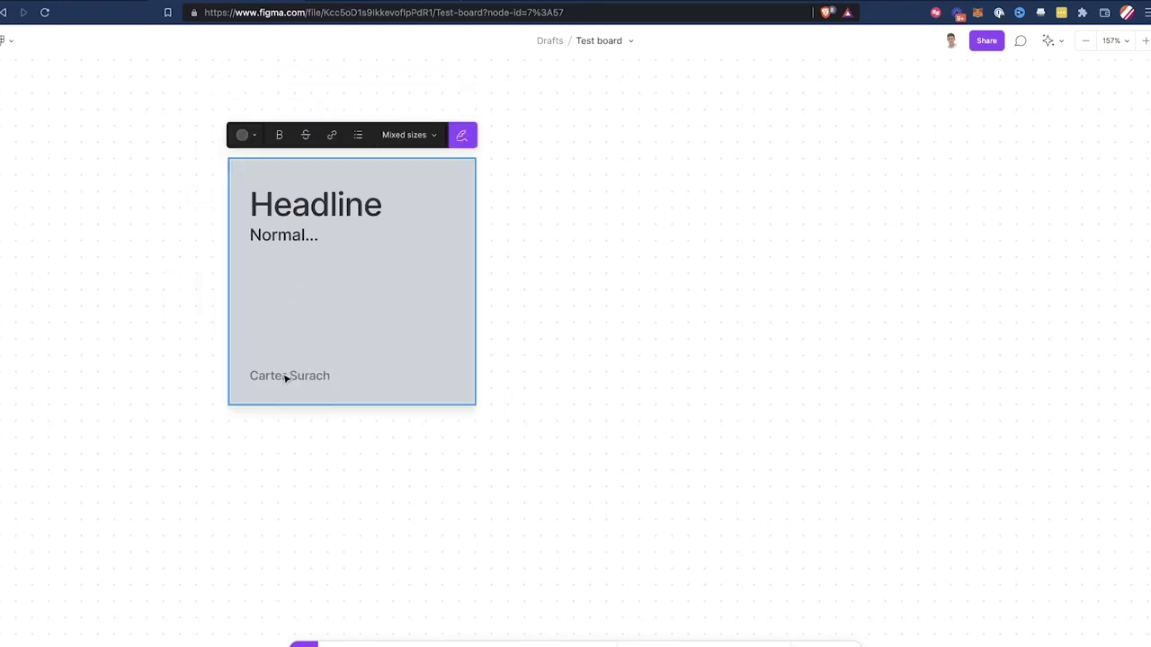
Toggle the author name on the sticky off and back on
{"action": "left_click", "coordinate": [464, 136]}
{"action": "left_click", "coordinate": [462, 135]}
{"action": "left_click", "coordinate": [462, 135]}
{"action": "left_click", "coordinate": [462, 135]}
Add two stickies to the right of the Headline note and one below the third
{"action": "left_click", "coordinate": [494, 284]}
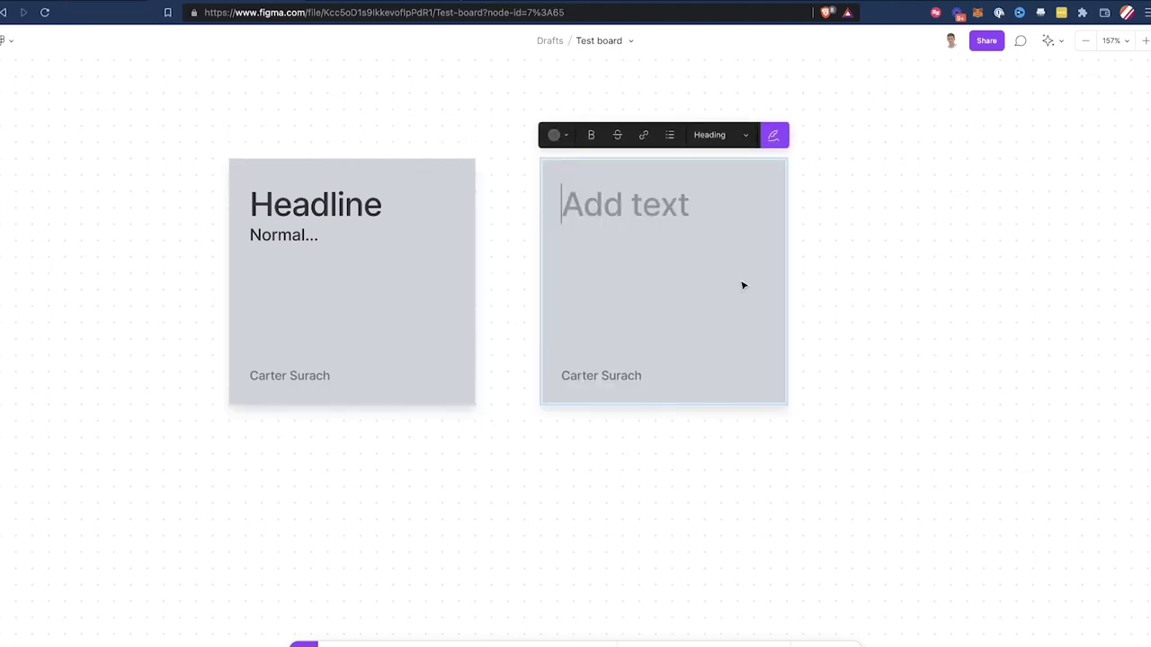
{"action": "left_click", "coordinate": [807, 286]}
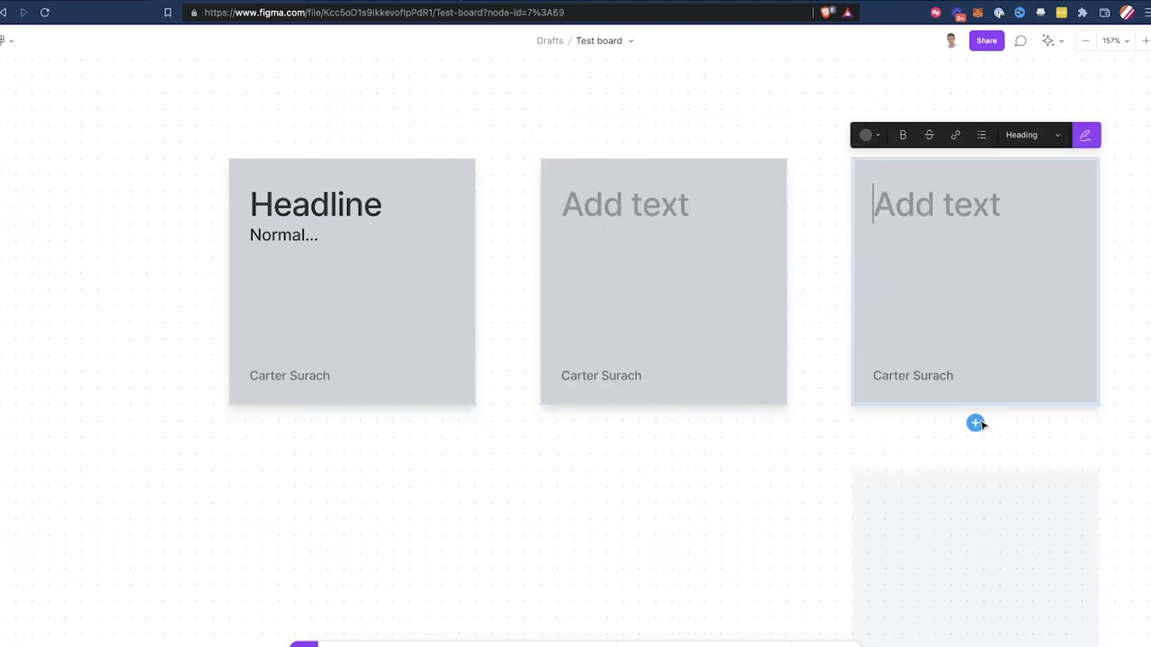
{"action": "left_click", "coordinate": [977, 424]}
{"action": "left_click", "coordinate": [827, 251]}
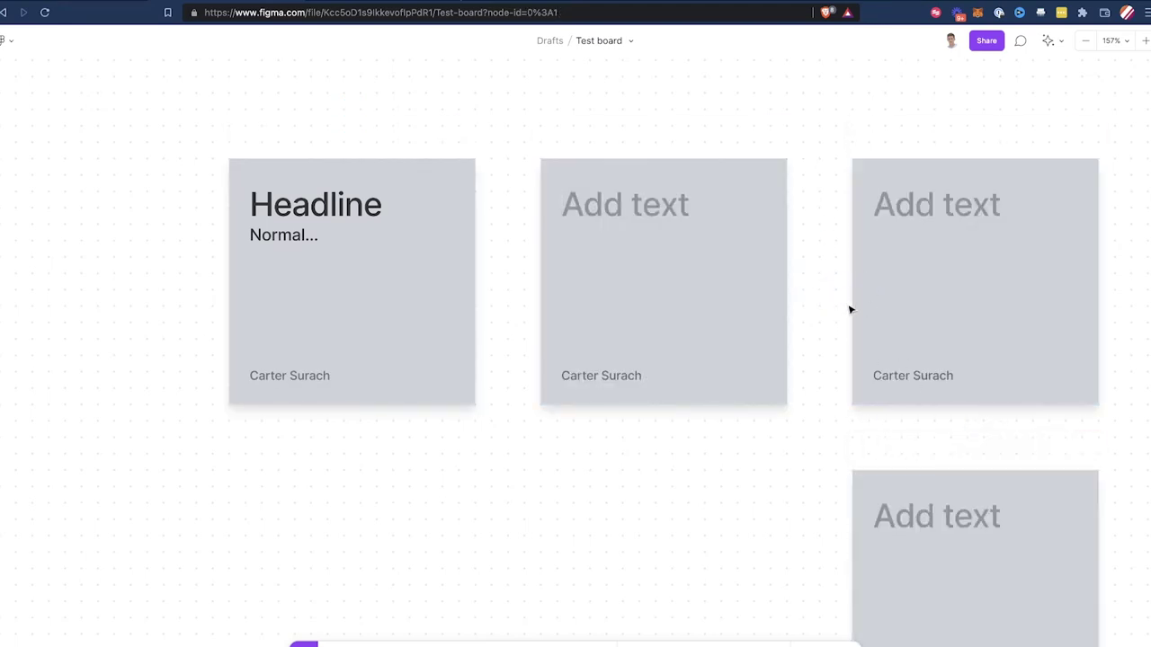
{"action": "left_click", "coordinate": [738, 282]}
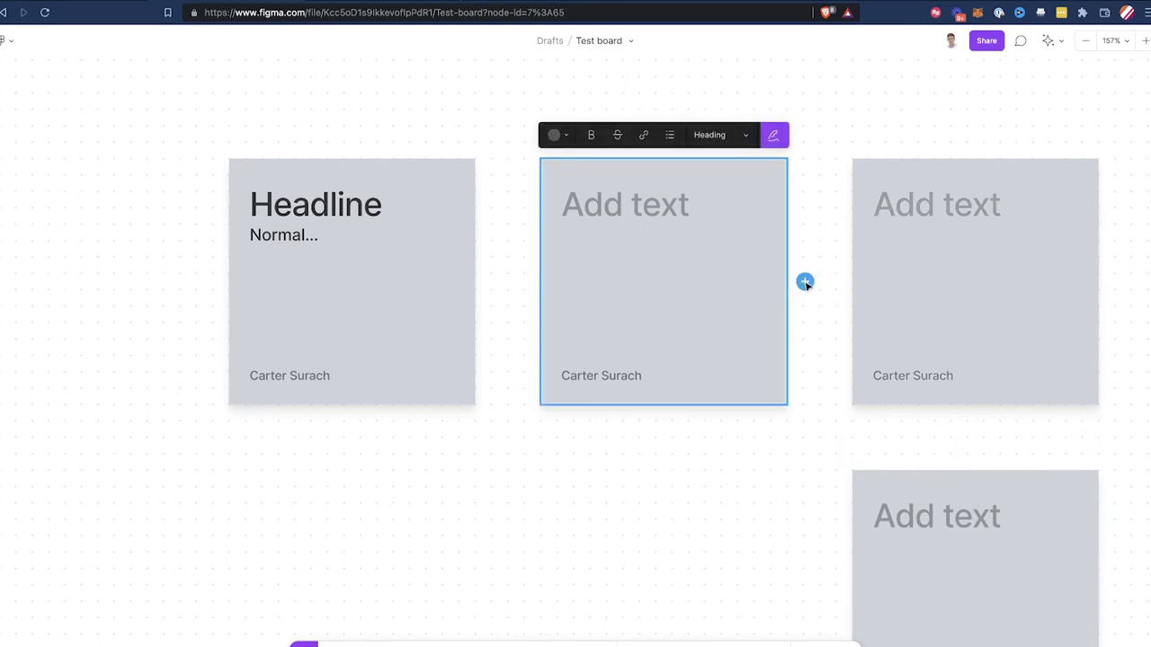
{"action": "left_click", "coordinate": [805, 283]}
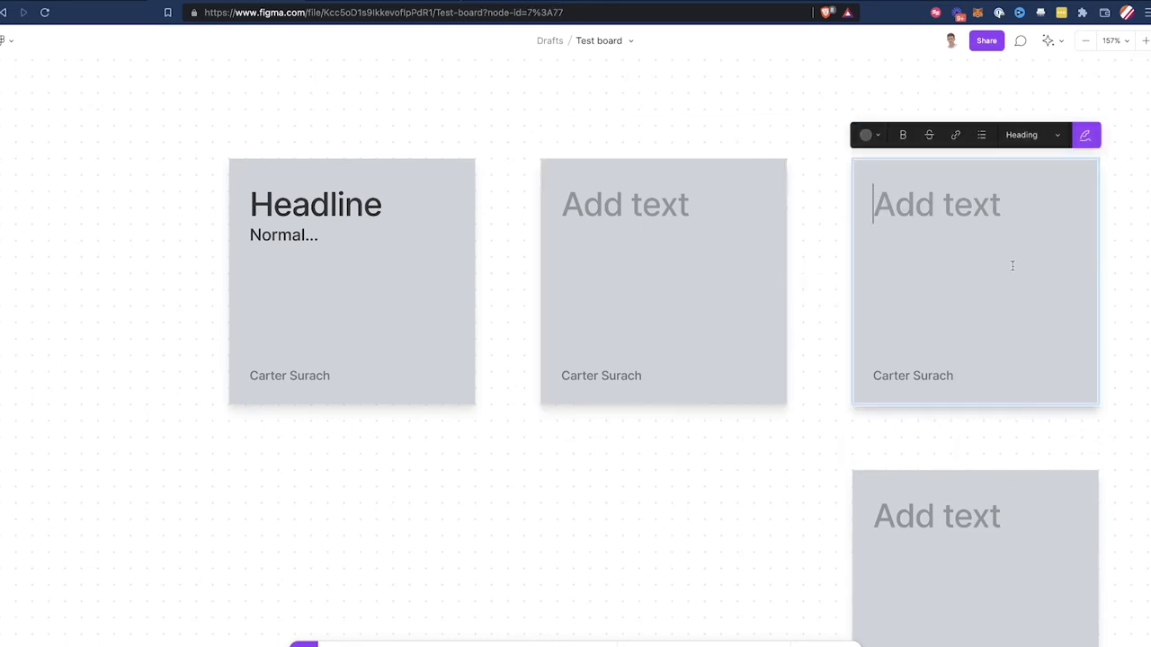
{"action": "scroll", "coordinate": [822, 350], "scroll_direction": "down", "scroll_amount": 4}
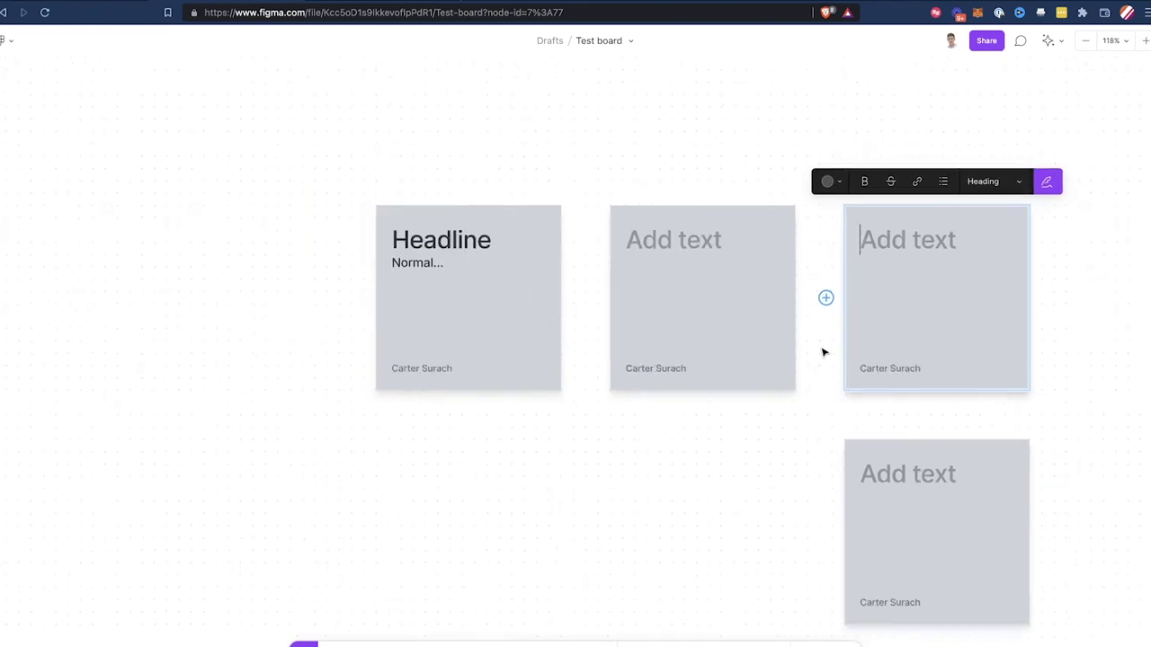
{"action": "scroll", "coordinate": [811, 438], "scroll_direction": "down", "scroll_amount": 1}
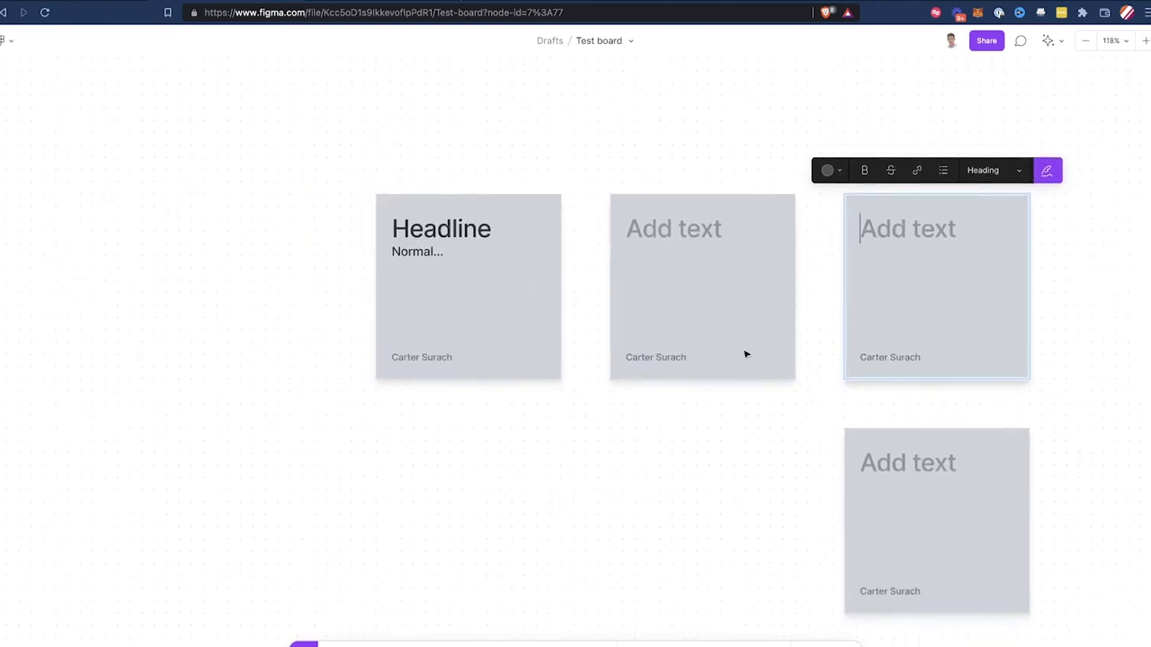
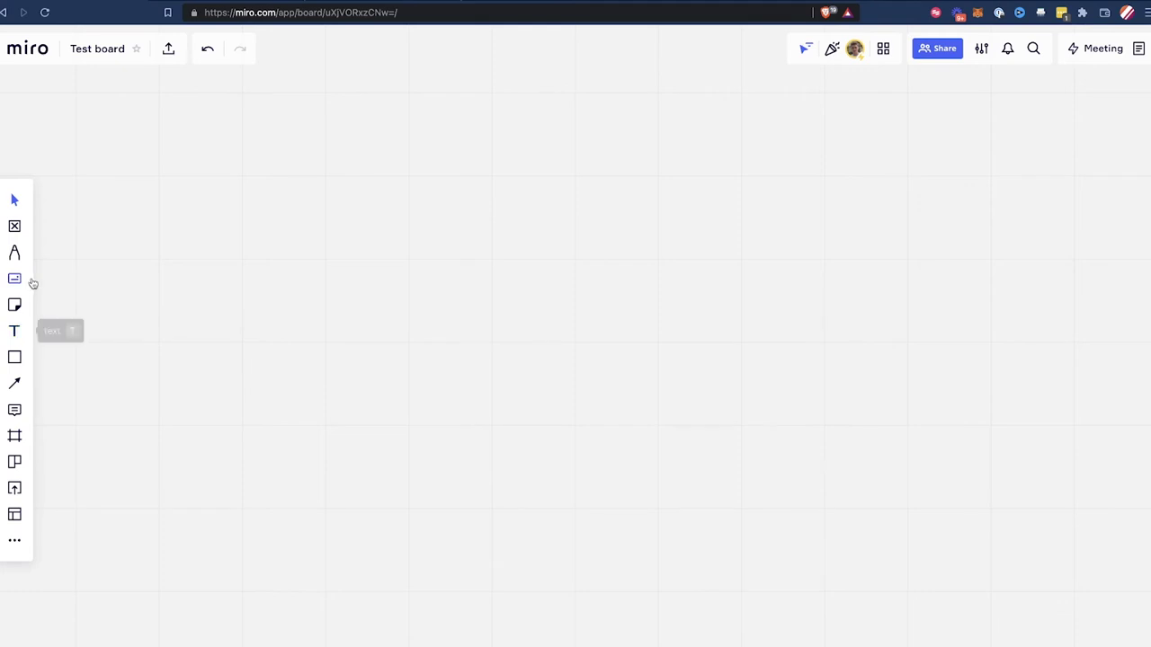
Draw two pink freehand spirals side by side with the Pen, then show the Comments panel
{"action": "left_click", "coordinate": [14, 253]}
{"action": "mouse_move", "coordinate": [237, 226]}
{"action": "left_mouse_down"}
{"action": "mouse_move", "coordinate": [205, 275]}
{"action": "mouse_move", "coordinate": [180, 275]}
{"action": "mouse_move", "coordinate": [265, 203]}
{"action": "mouse_move", "coordinate": [310, 316]}
{"action": "left_mouse_up"}
{"action": "mouse_move", "coordinate": [557, 225]}
{"action": "left_mouse_down"}
{"action": "mouse_move", "coordinate": [536, 270]}
{"action": "mouse_move", "coordinate": [498, 270]}
{"action": "mouse_move", "coordinate": [465, 221]}
{"action": "mouse_move", "coordinate": [466, 325]}
{"action": "left_mouse_up"}
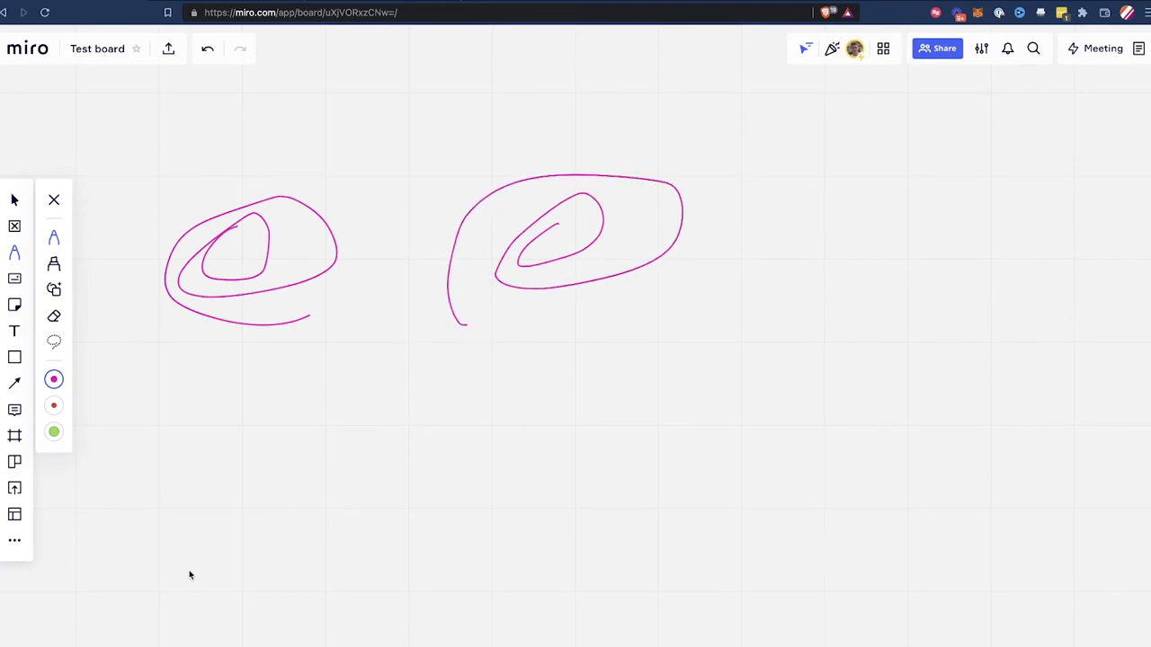
{"action": "key", "text": "ctrl+alt+c"}
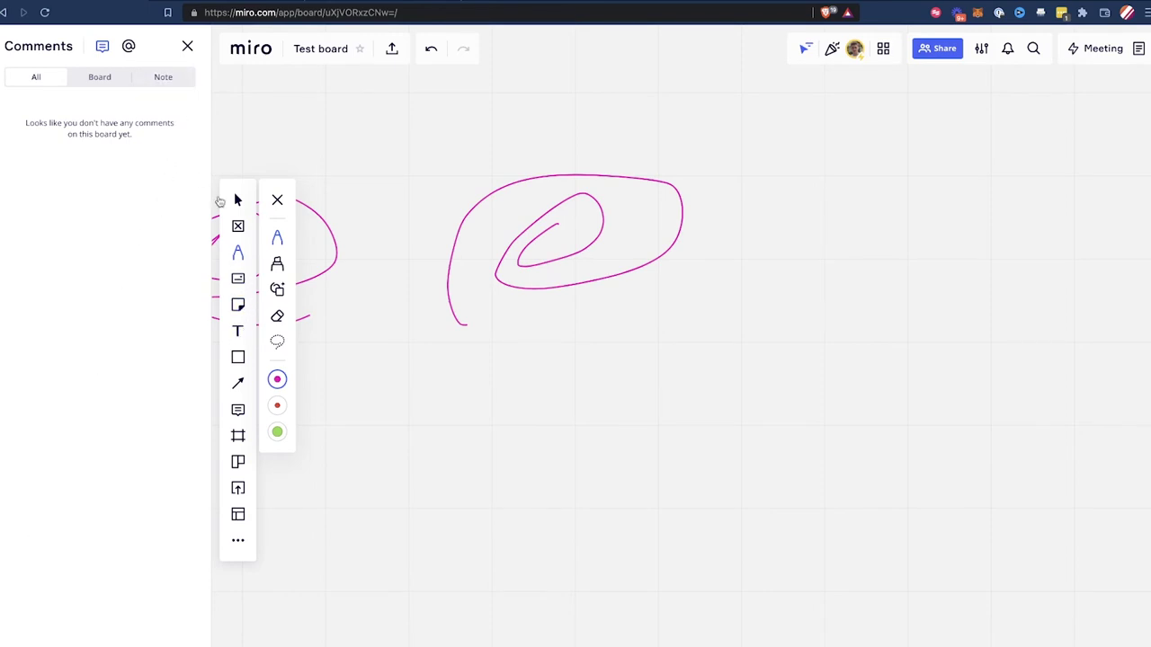
Post the comment 'hey i like this spiral' on the right-hand spiral
{"action": "left_click", "coordinate": [237, 409]}
{"action": "left_click", "coordinate": [545, 217]}
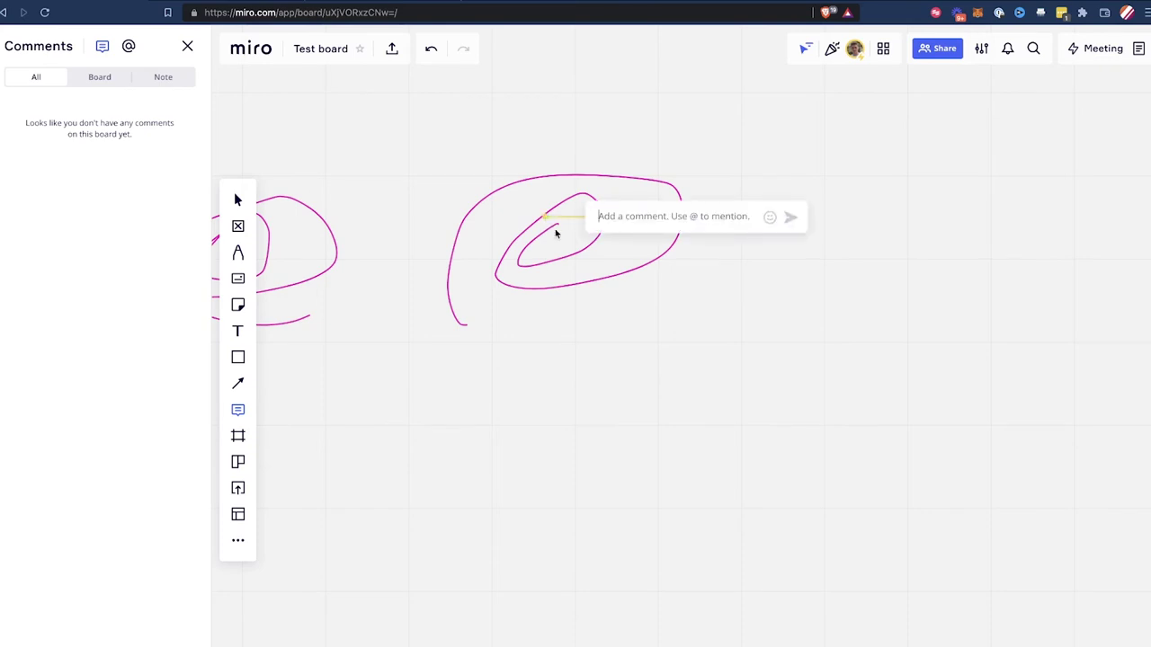
{"action": "type", "text": "he"}
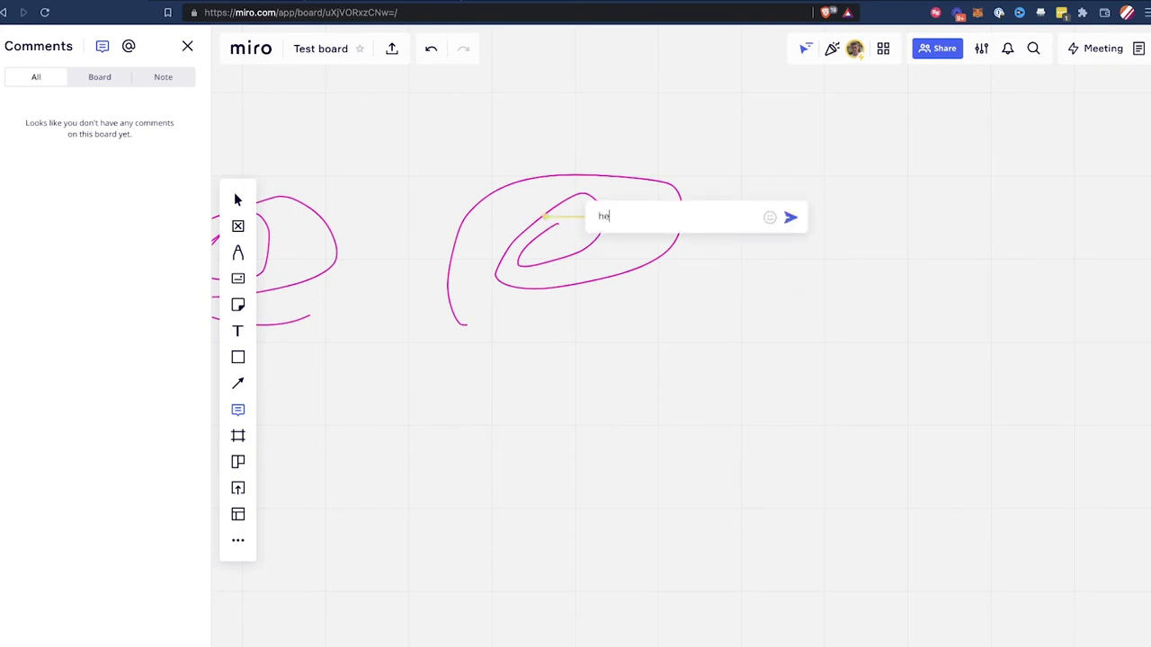
{"action": "type", "text": "y i like this spiral"}
{"action": "key", "text": "Return"}
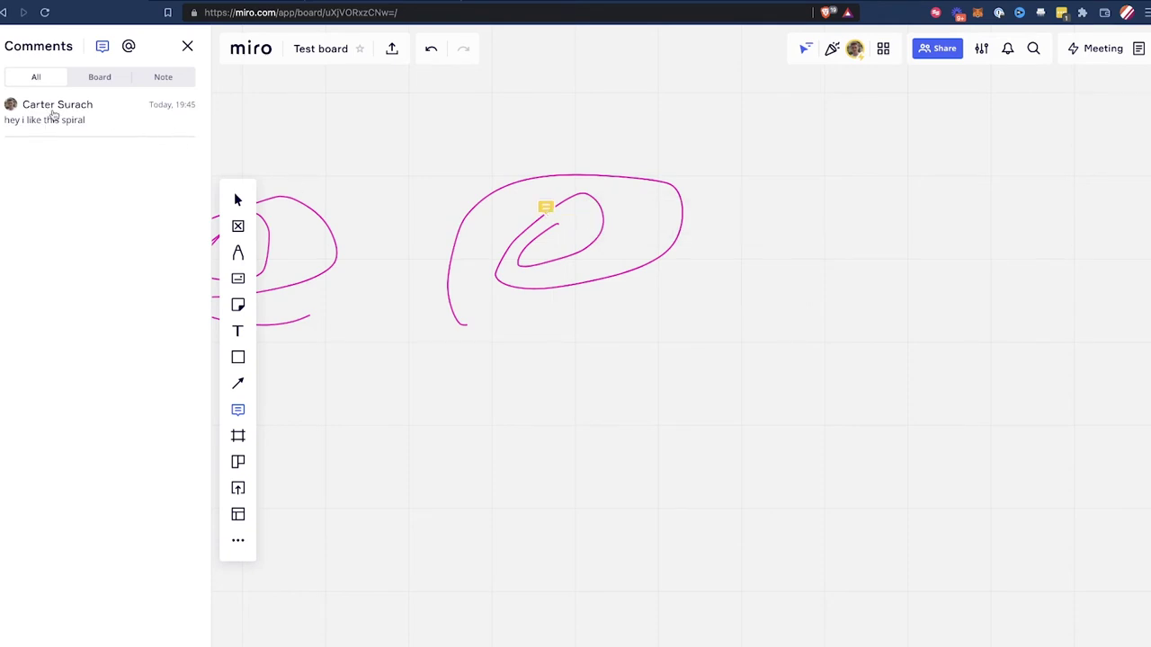
Reopen that comment from the comments list and post the reply 'reply'
{"action": "key", "text": "Escape"}
{"action": "scroll", "coordinate": [606, 454], "scroll_direction": "left", "scroll_amount": 10}
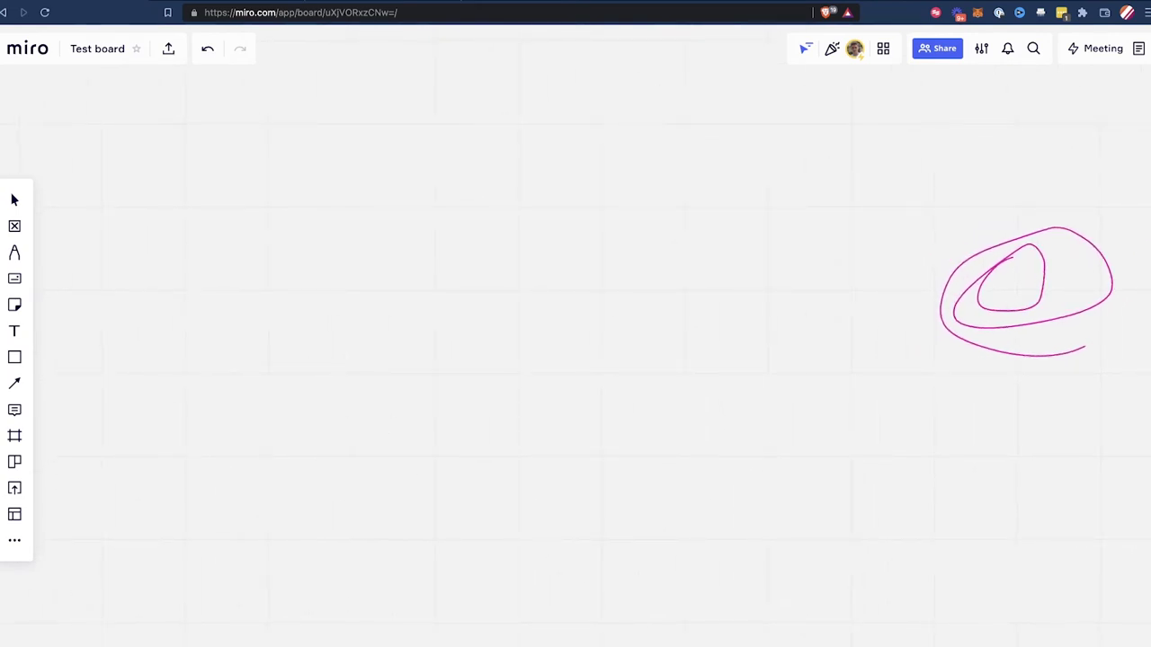
{"action": "key", "text": "c"}
{"action": "left_click", "coordinate": [100, 121]}
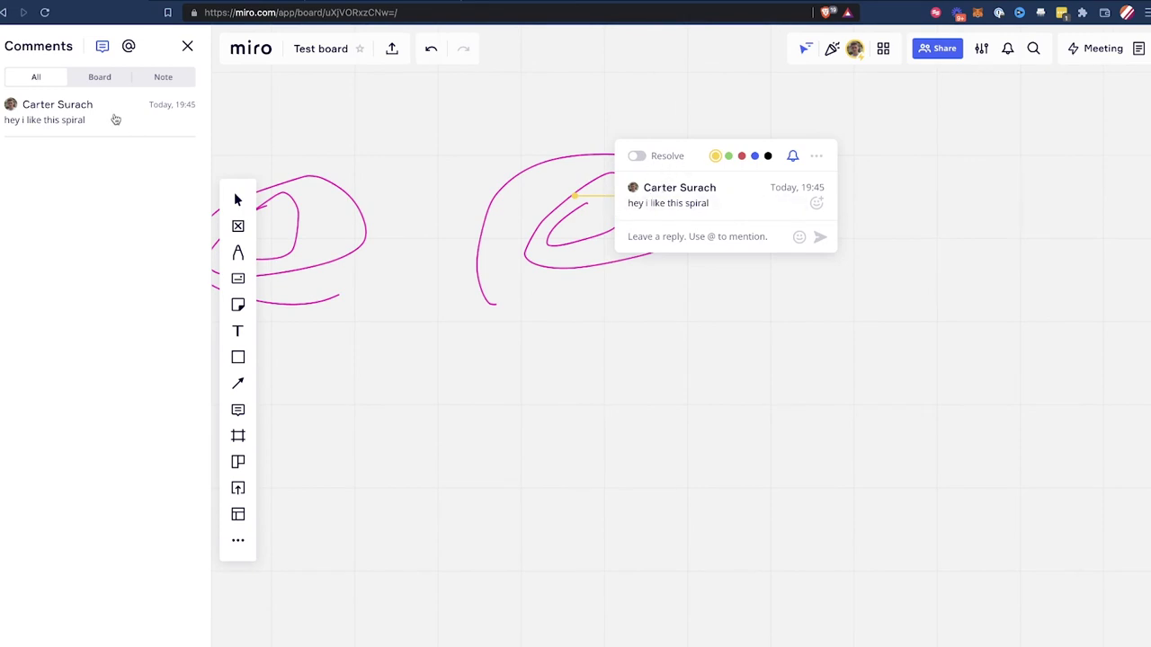
{"action": "left_click", "coordinate": [721, 236]}
{"action": "type", "text": "reply"}
{"action": "key", "text": "Return"}
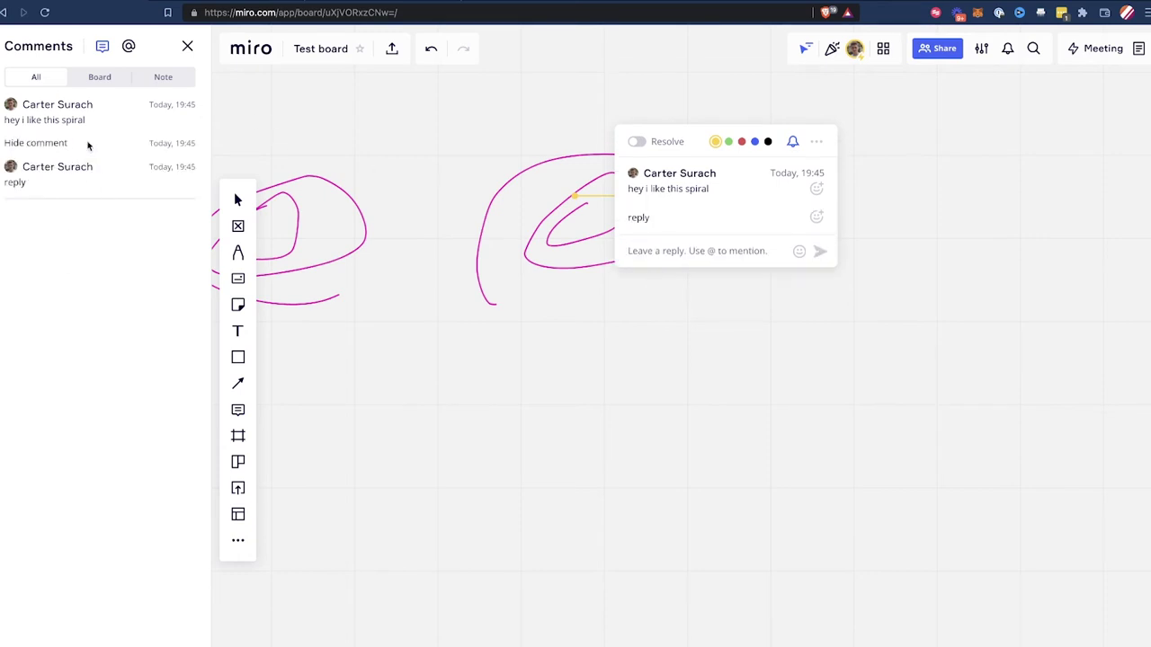
{"action": "left_click", "coordinate": [29, 144]}
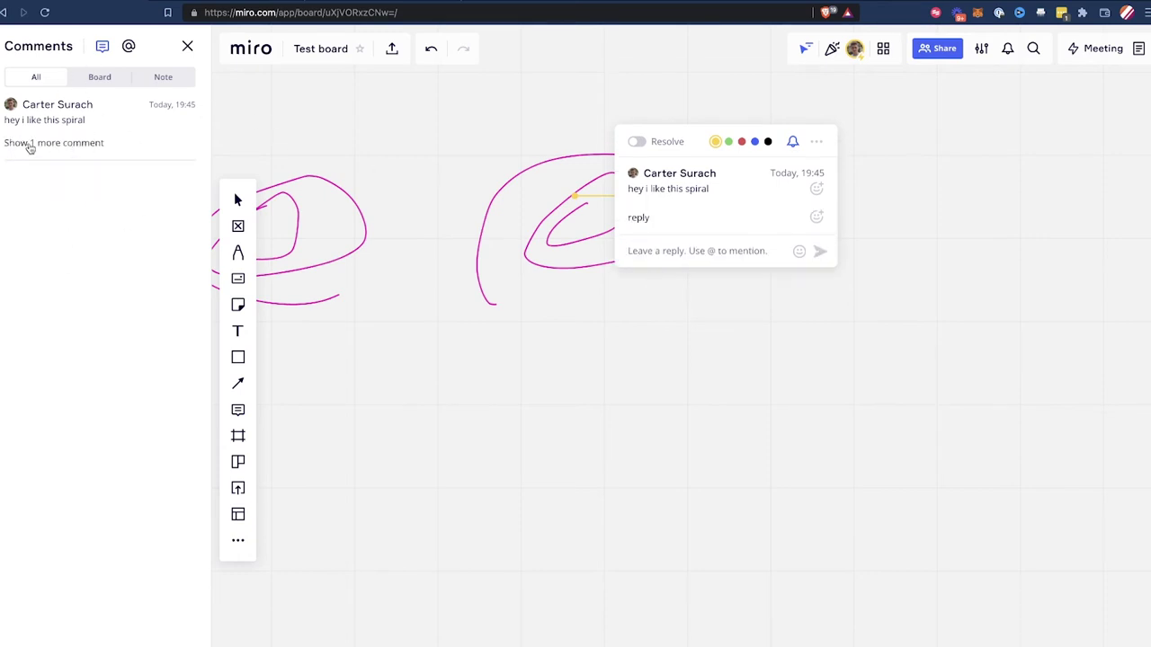
{"action": "key", "text": "Escape"}
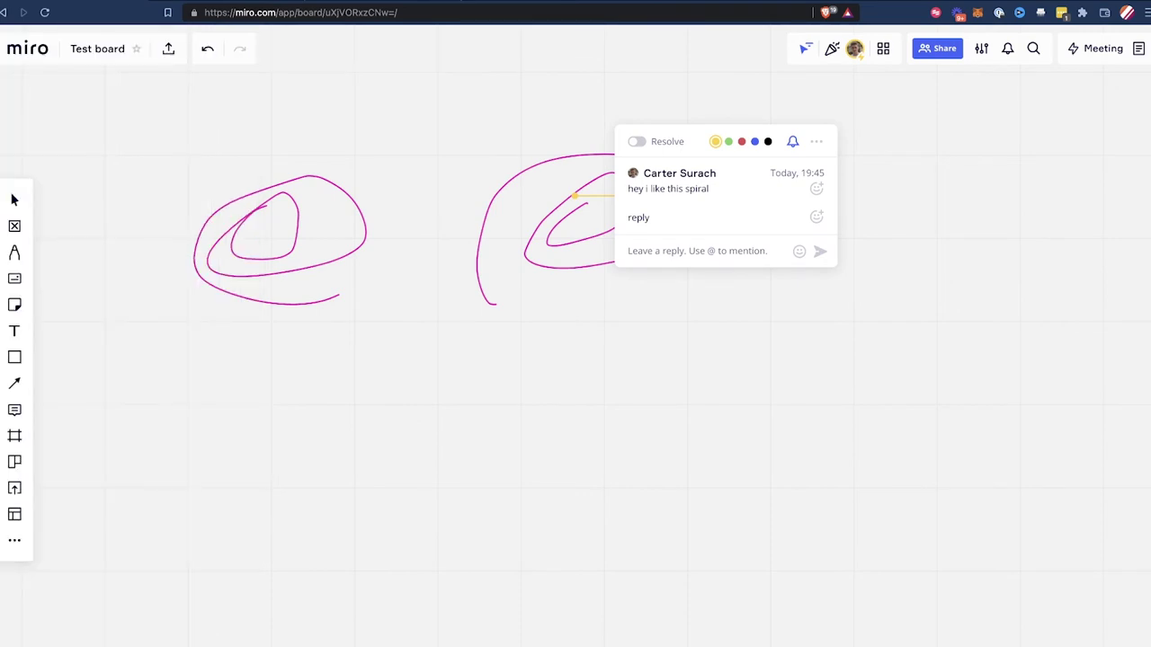
{"action": "key", "text": "alt+c"}
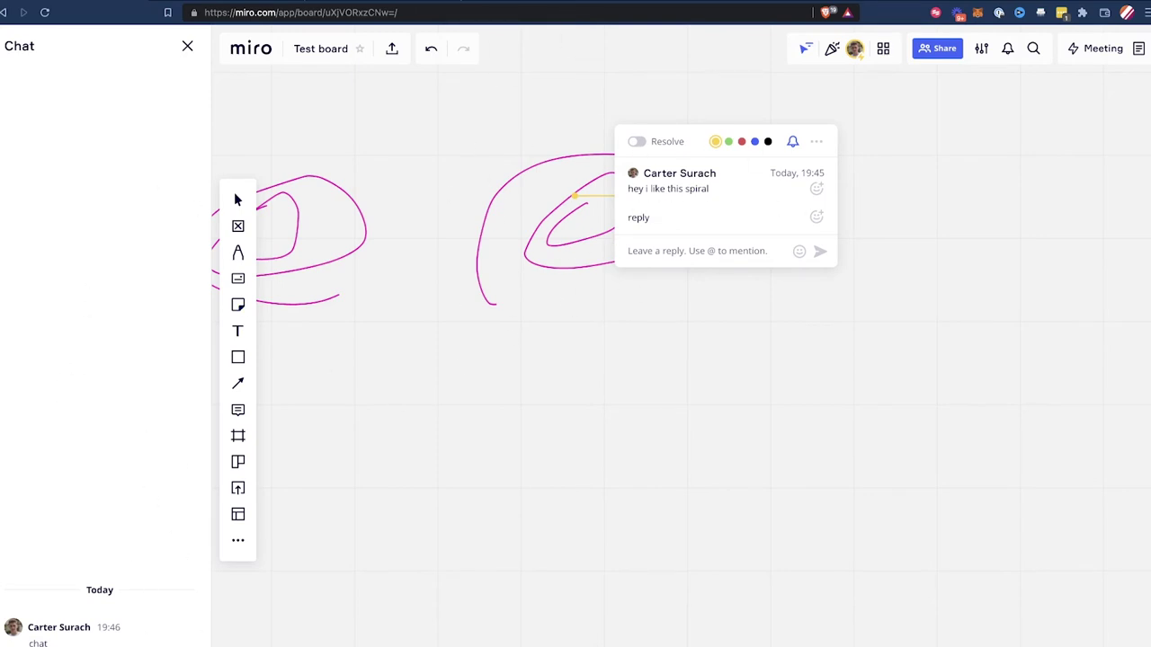
Drop an empty card on the board beneath the two spirals
{"action": "left_click", "coordinate": [336, 411]}
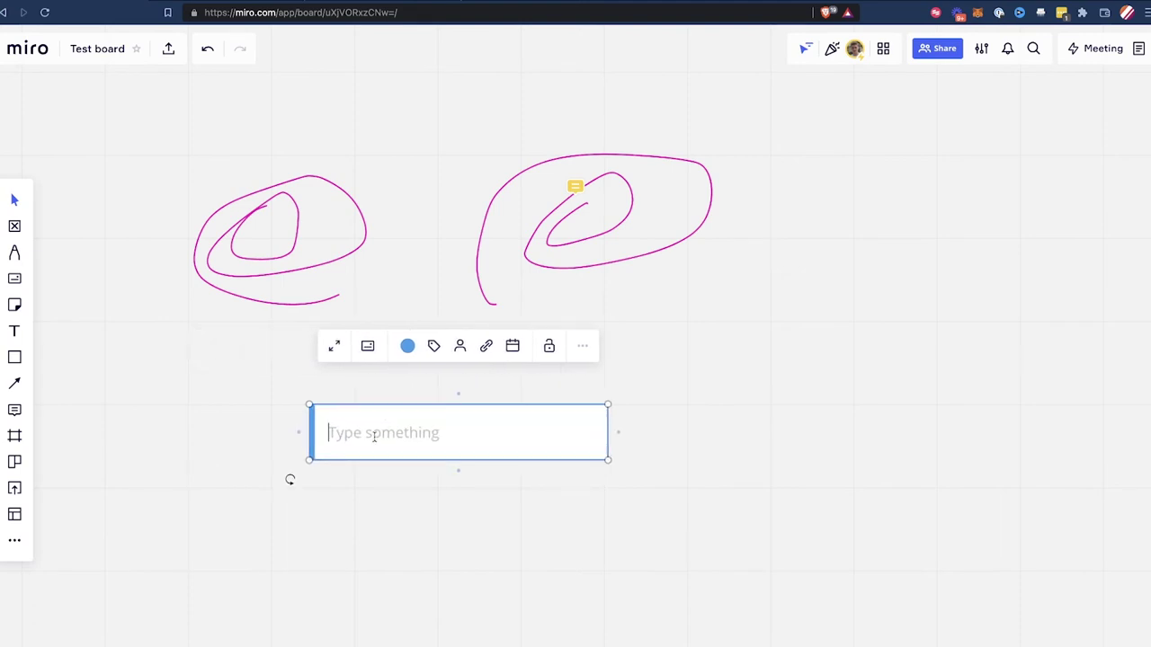
Title the card 'Tasks' and give it a description with 'bullets' list items and 'description' line
{"action": "type", "text": "Tasks"}
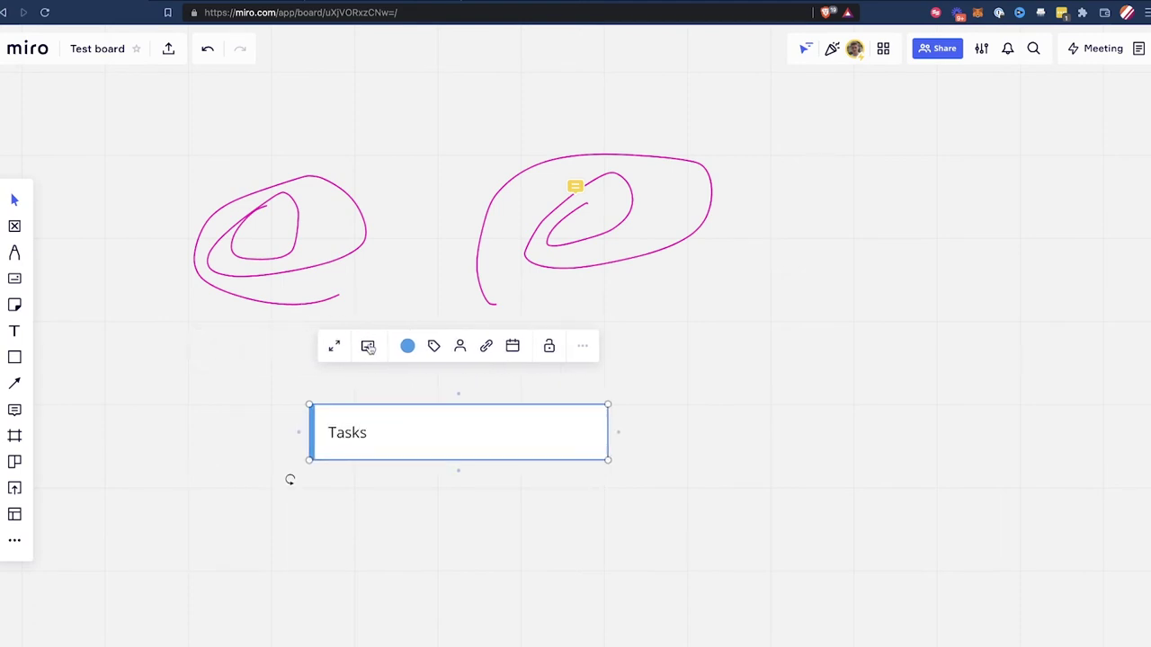
{"action": "left_click", "coordinate": [334, 347]}
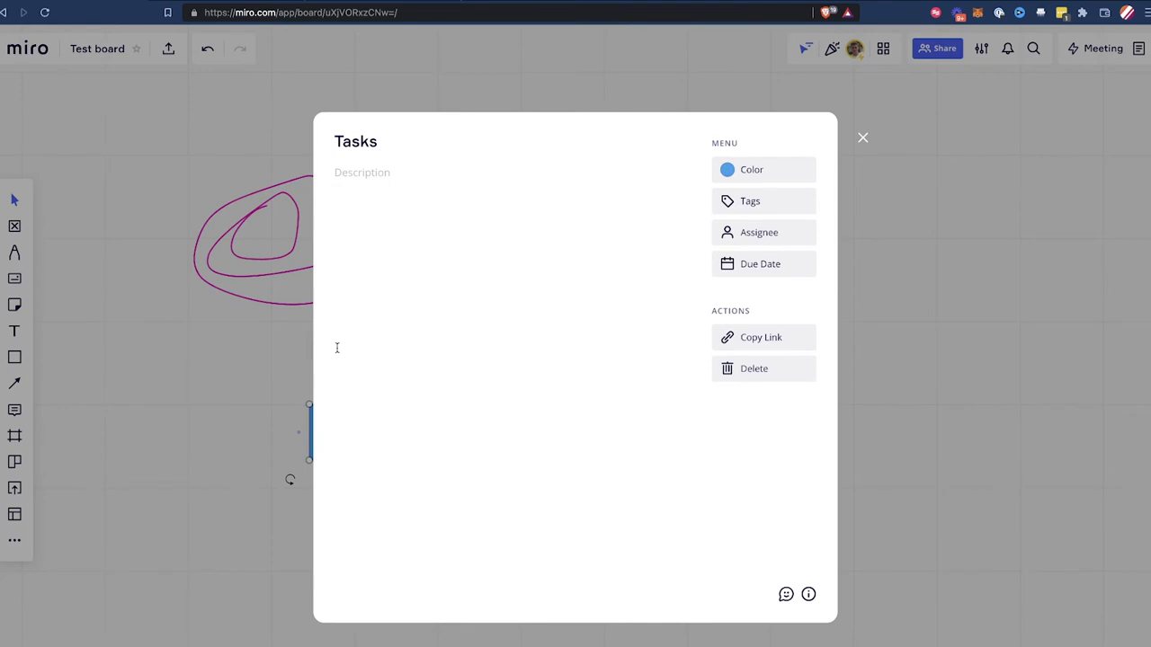
{"action": "left_click", "coordinate": [338, 348]}
{"action": "type", "text": "- "}
{"action": "type", "text": "bullets"}
{"action": "key", "text": "Return"}
{"action": "type", "text": "bullets"}
{"action": "key", "text": "Return"}
{"action": "key", "text": "Return"}
{"action": "type", "text": "description"}
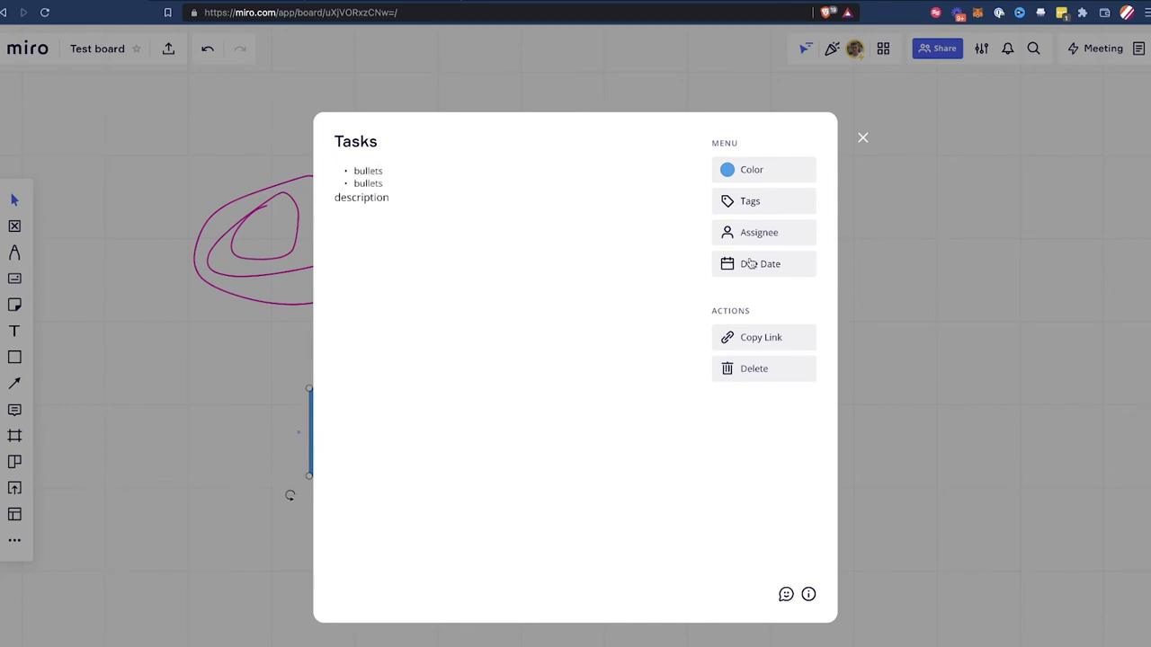
Set the card's due date to Feb 03, add the suggested tag, colour it teal, and assign a member
{"action": "left_click", "coordinate": [749, 264]}
{"action": "left_click", "coordinate": [750, 201]}
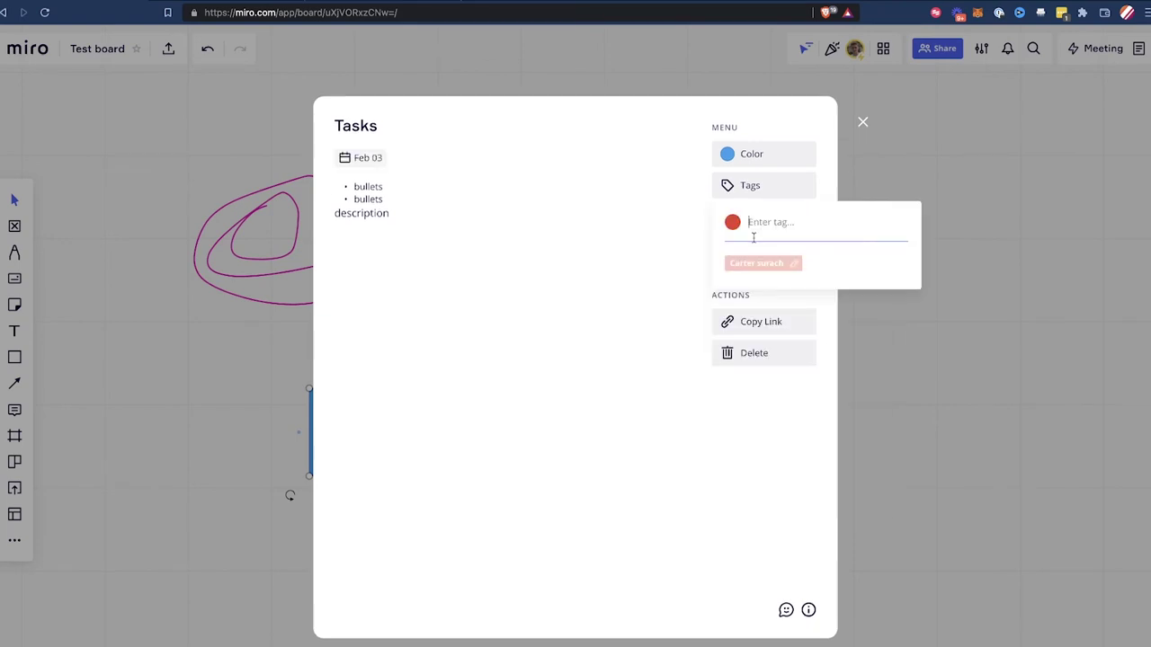
{"action": "left_click", "coordinate": [762, 262]}
{"action": "left_click", "coordinate": [752, 153]}
{"action": "left_click", "coordinate": [758, 239]}
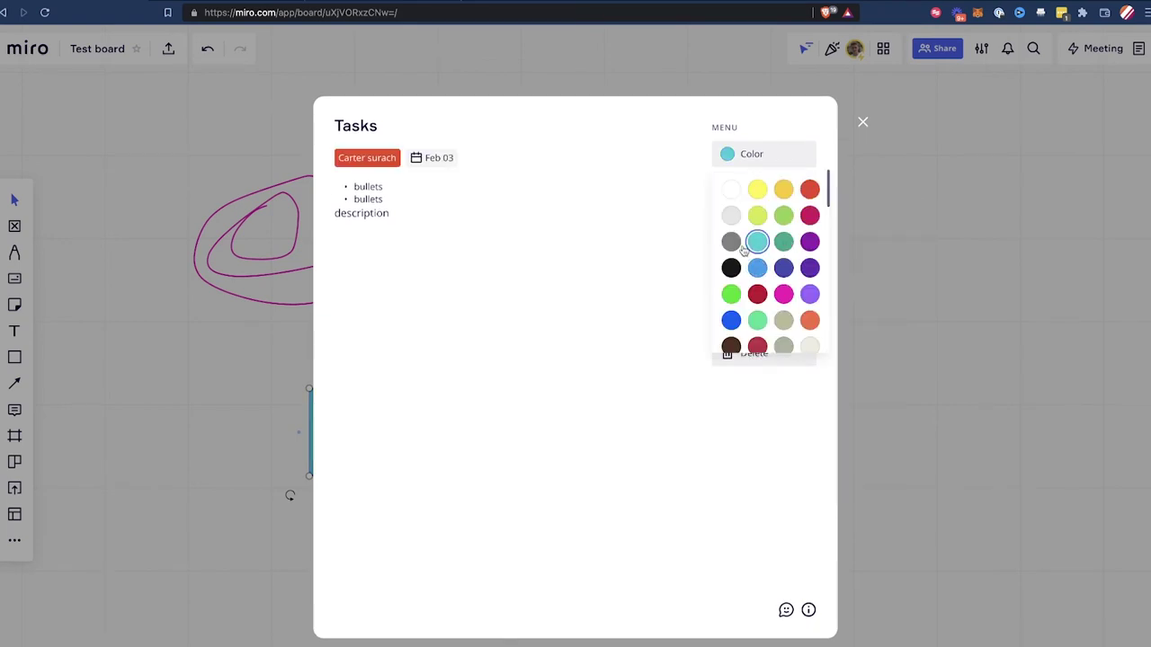
{"action": "left_click", "coordinate": [700, 172]}
{"action": "left_click", "coordinate": [811, 221]}
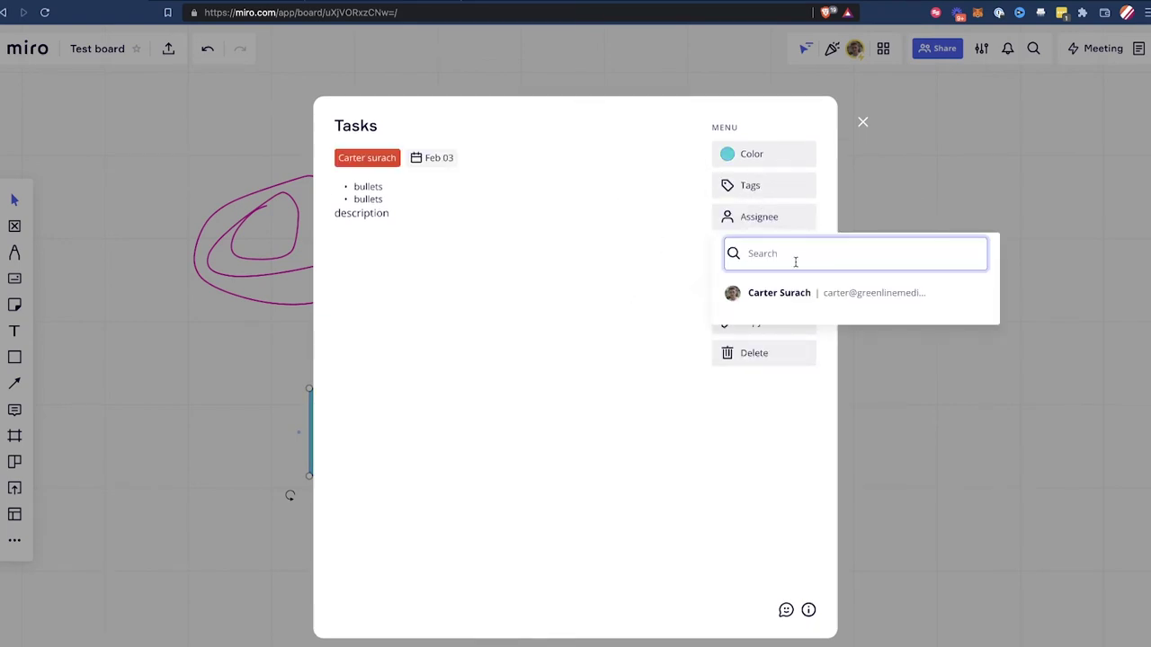
{"action": "left_click", "coordinate": [770, 298]}
{"action": "left_click", "coordinate": [862, 122]}
Move the card lower and to the right, and retitle it 'h'
{"action": "left_click_drag", "start_coordinate": [509, 373], "coordinate": [526, 412]}
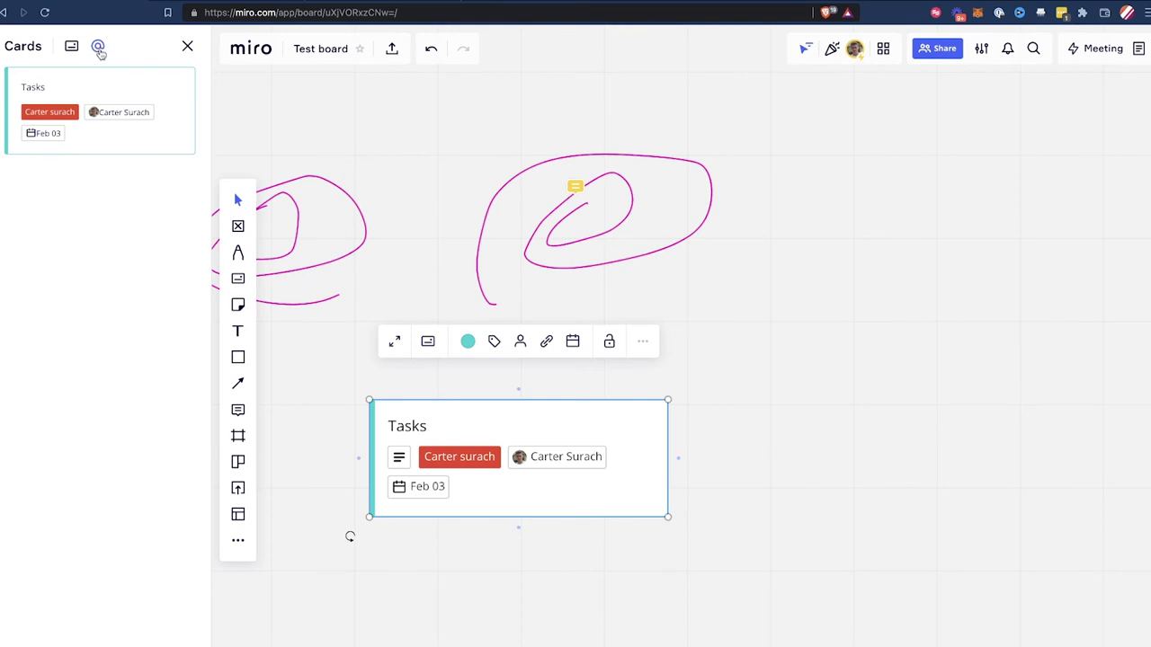
{"action": "left_click", "coordinate": [187, 46]}
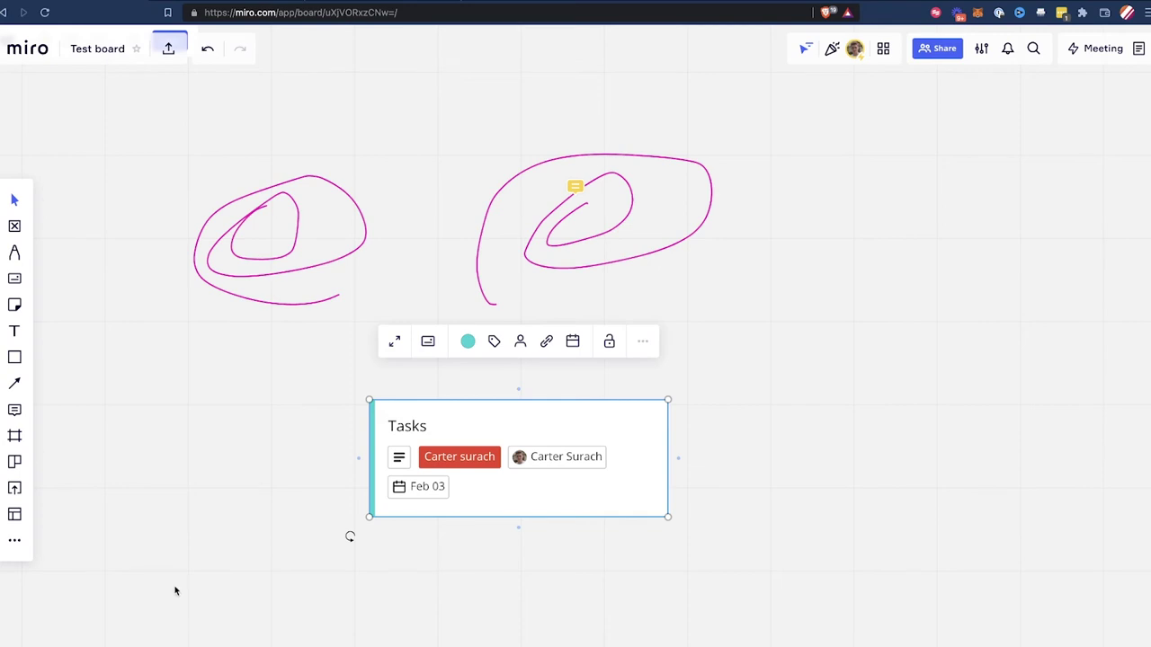
{"action": "type", "text": "h"}
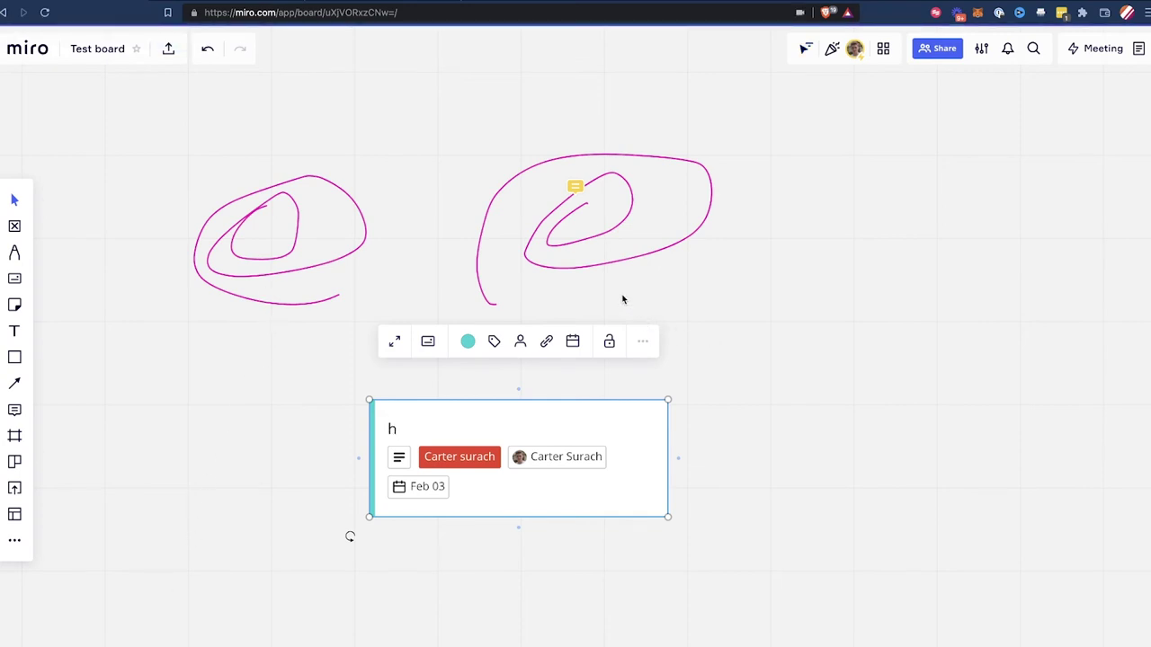
{"action": "left_click", "coordinate": [586, 297]}
{"action": "scroll", "coordinate": [635, 287], "scroll_direction": "left", "scroll_amount": 3}
{"action": "left_click_drag", "start_coordinate": [635, 287], "coordinate": [555, 432]}
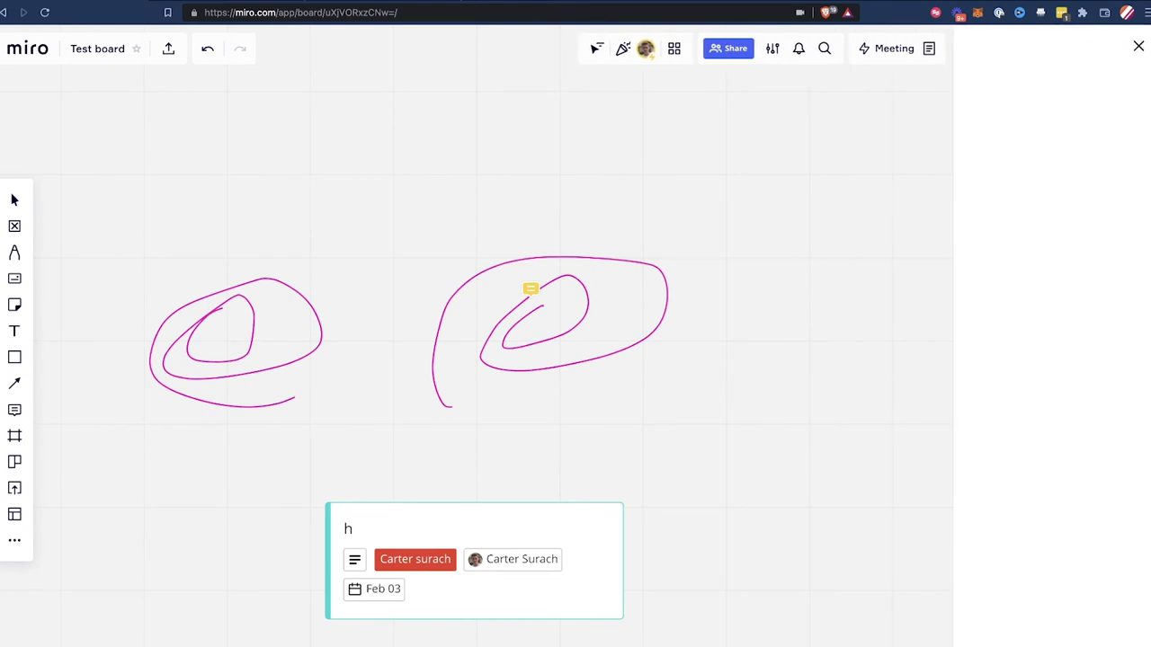
Set voting to 4 votes per person, 3 minutes, and one vote per object
{"action": "left_click", "coordinate": [1013, 150]}
{"action": "left_click", "coordinate": [1109, 151]}
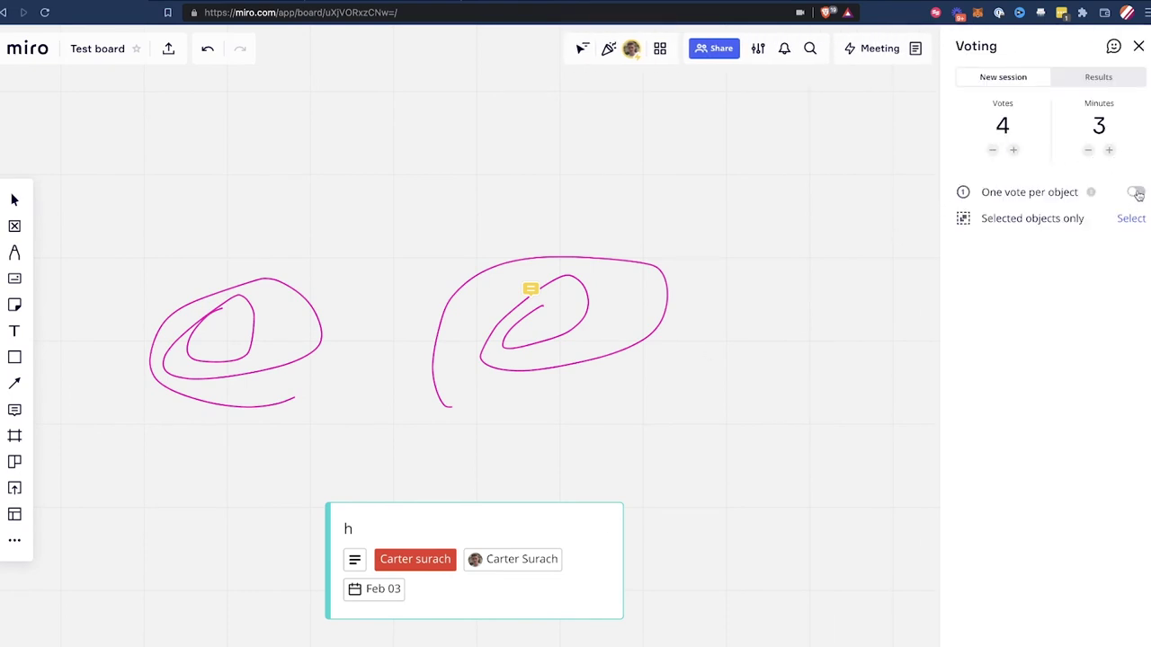
{"action": "left_click", "coordinate": [1136, 193]}
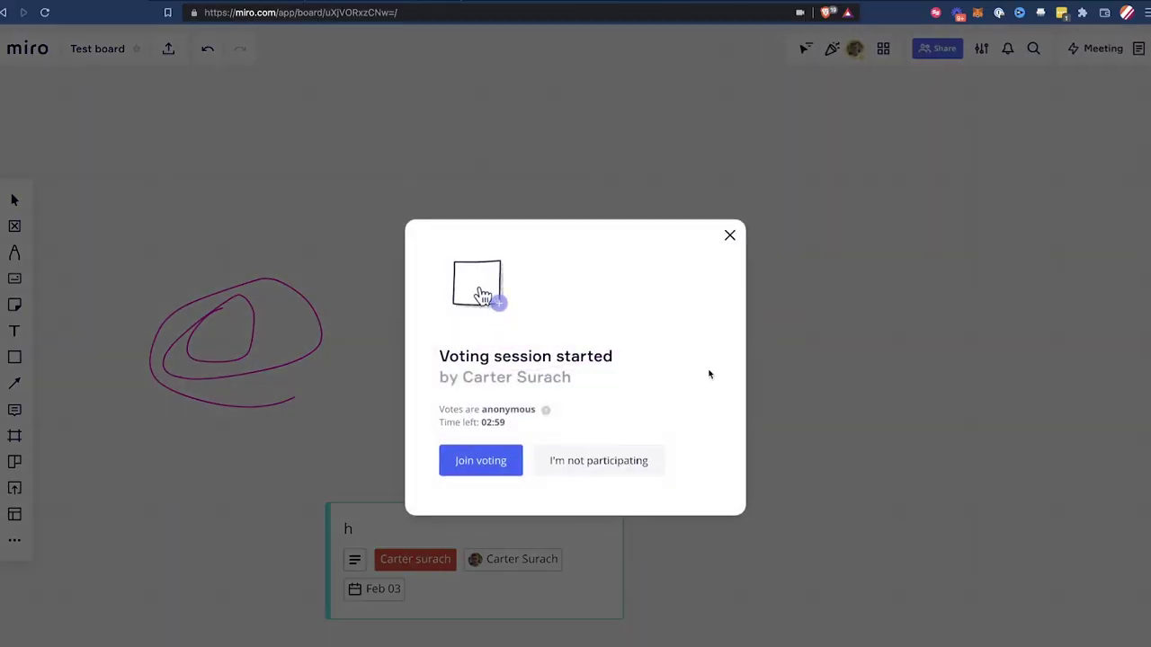
Join the voting session and vote for the task card
{"action": "left_click", "coordinate": [511, 469]}
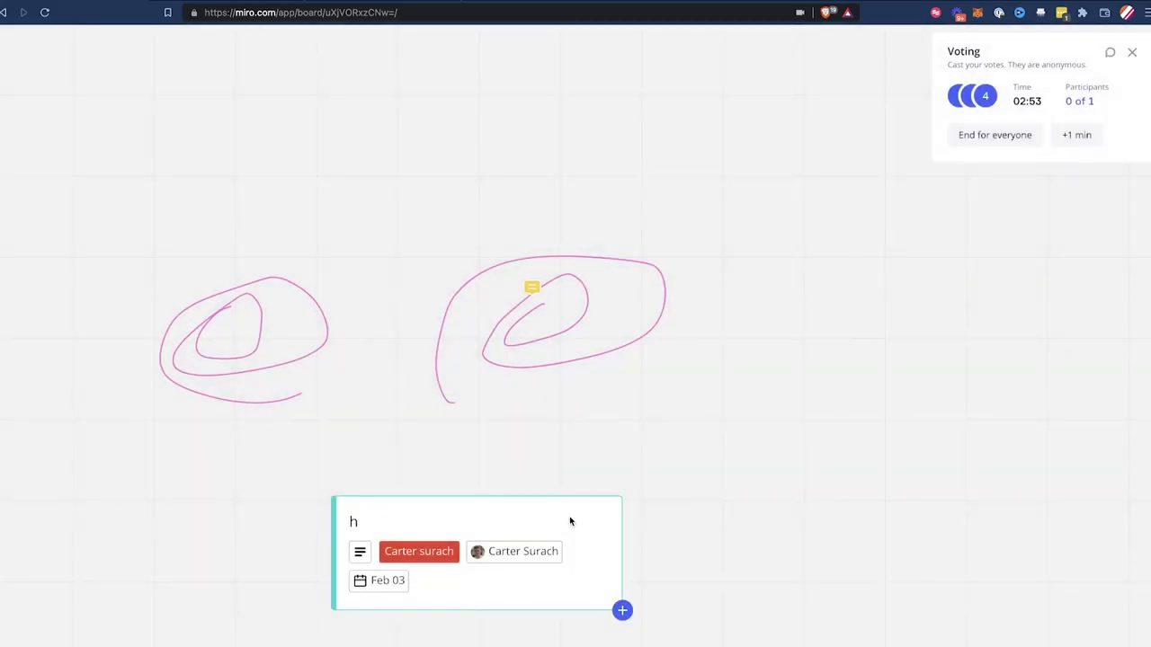
{"action": "left_click", "coordinate": [622, 611]}
{"action": "left_click", "coordinate": [623, 611]}
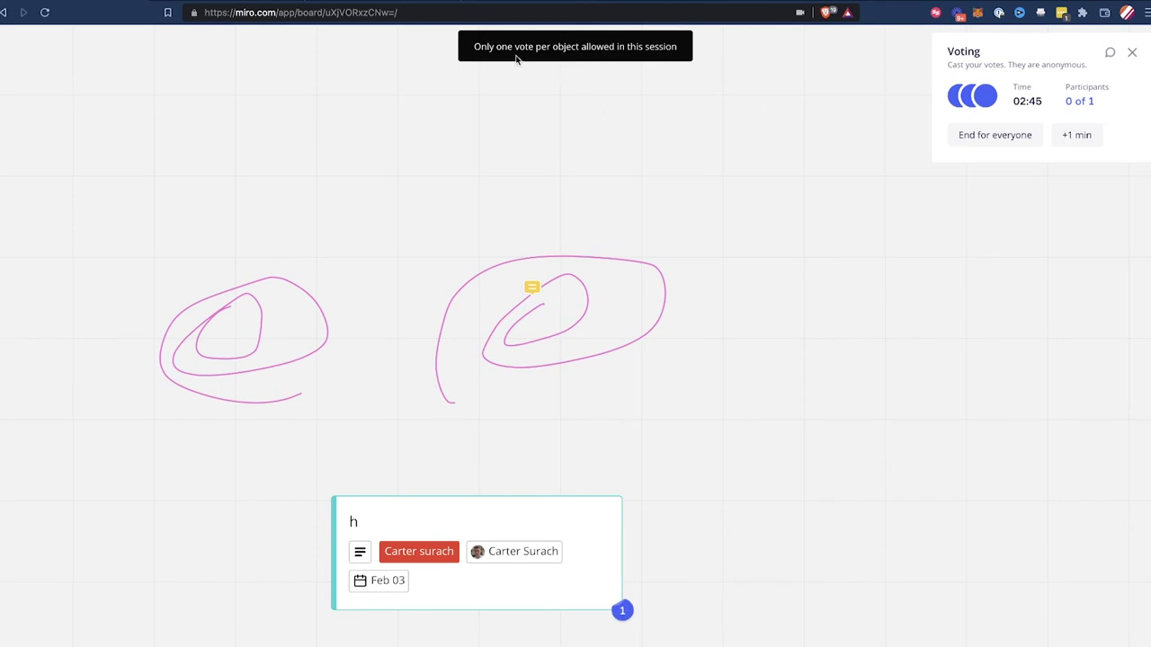
{"action": "mouse_move", "coordinate": [514, 563]}
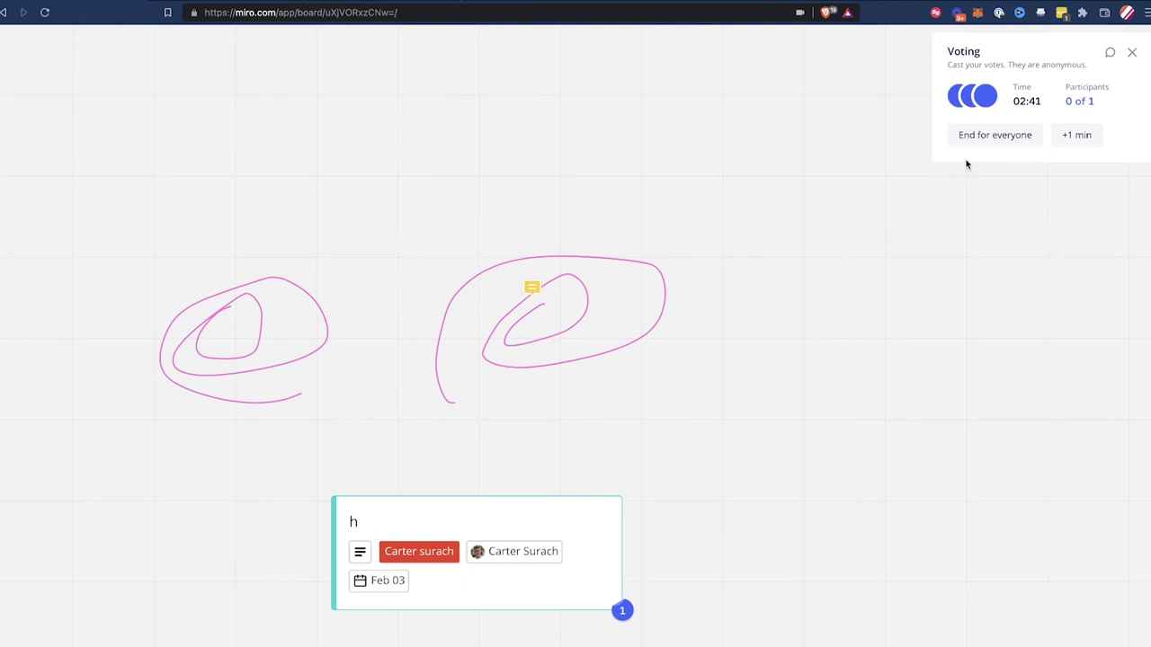
End voting for everyone and dismiss the Top 3 results showing 'h' with 1 vote
{"action": "left_click", "coordinate": [1020, 137]}
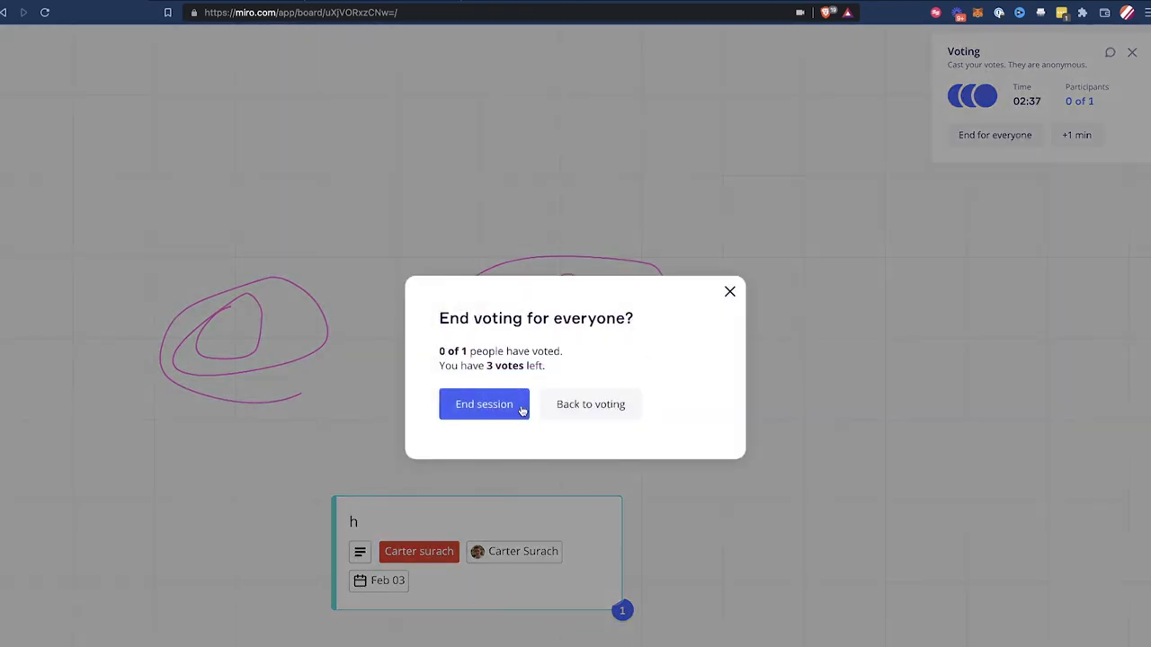
{"action": "left_click", "coordinate": [519, 407]}
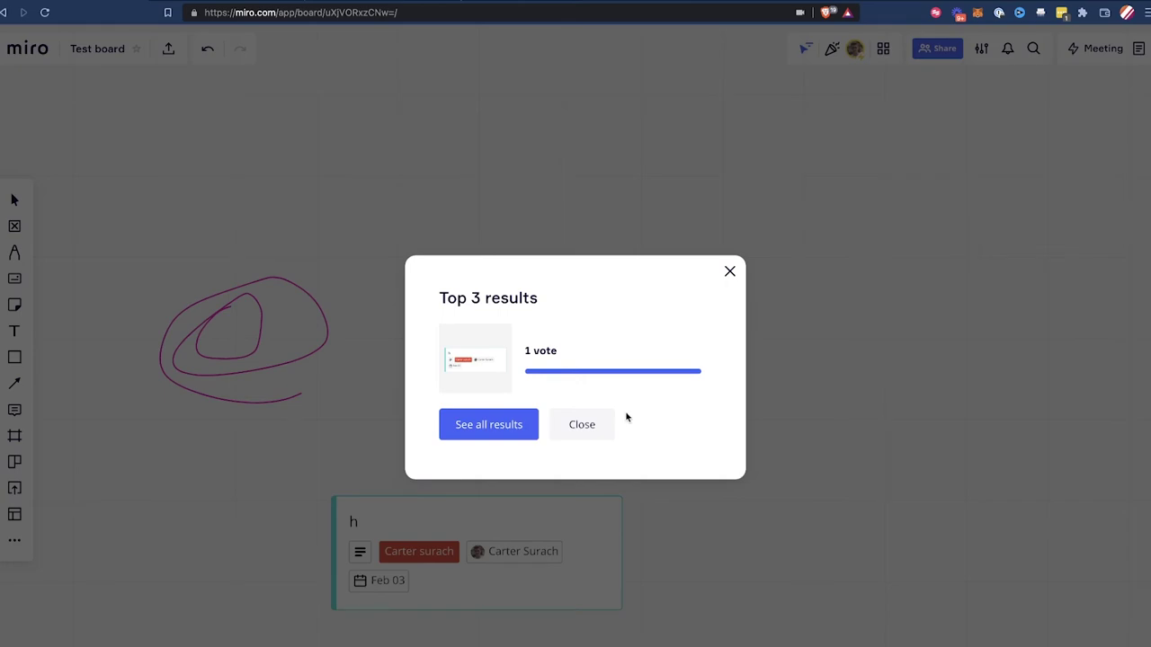
{"action": "left_click", "coordinate": [585, 424]}
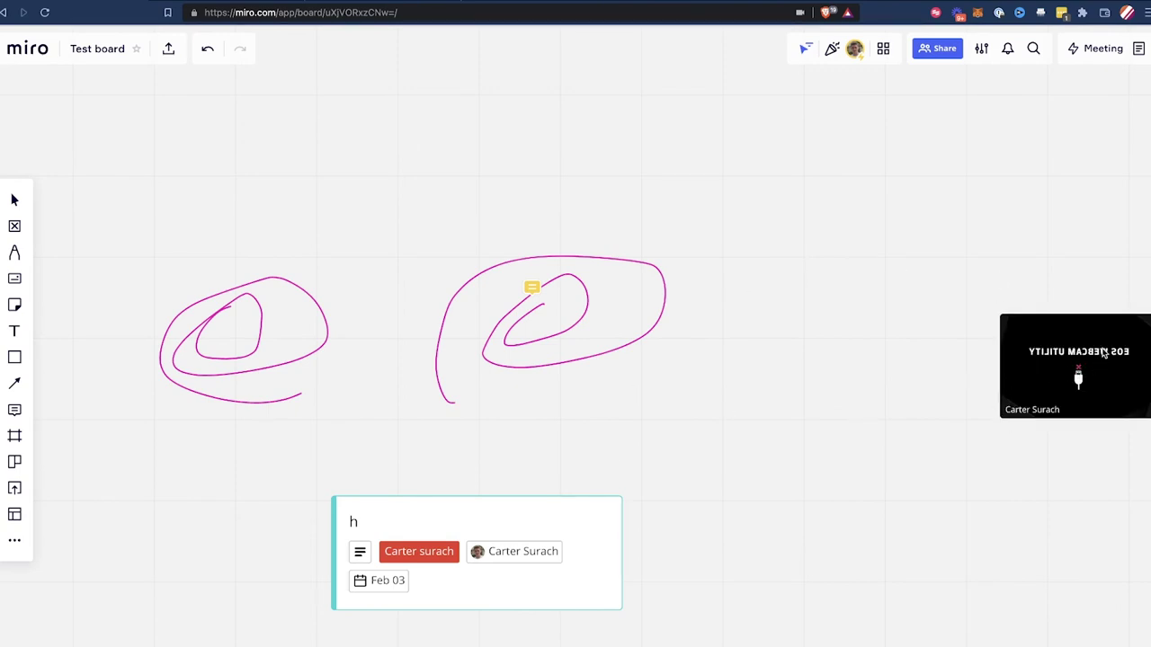
{"action": "left_click_drag", "start_coordinate": [1087, 335], "coordinate": [846, 231]}
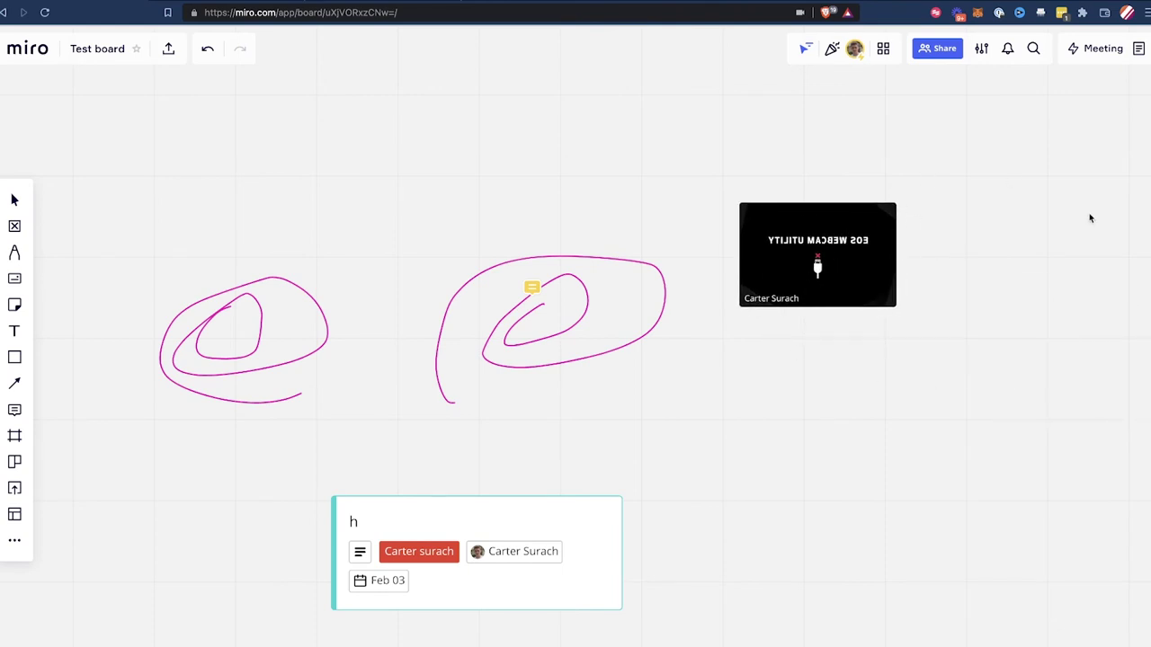
{"action": "left_click_drag", "start_coordinate": [850, 249], "coordinate": [596, 109]}
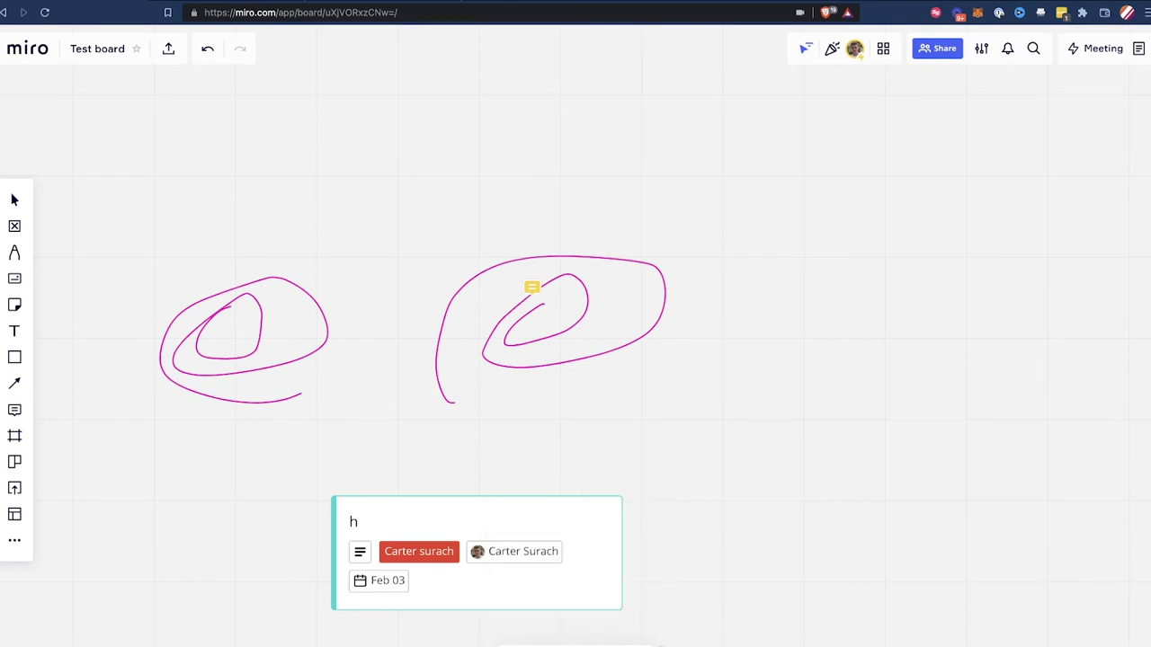
Send fire, wave, three shocked-face and party-popper reactions
{"action": "left_click", "coordinate": [832, 49]}
{"action": "left_click", "coordinate": [895, 89]}
{"action": "left_click", "coordinate": [894, 89]}
{"action": "left_click", "coordinate": [920, 89]}
{"action": "left_click", "coordinate": [946, 89]}
{"action": "left_click", "coordinate": [947, 89]}
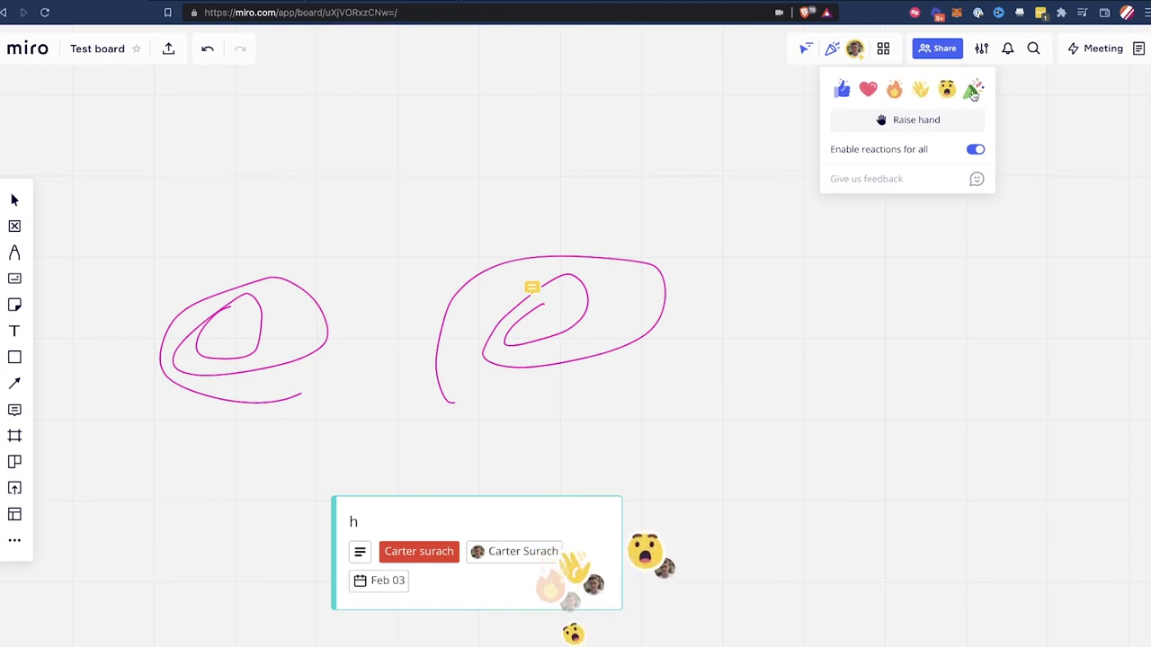
{"action": "left_click", "coordinate": [971, 89]}
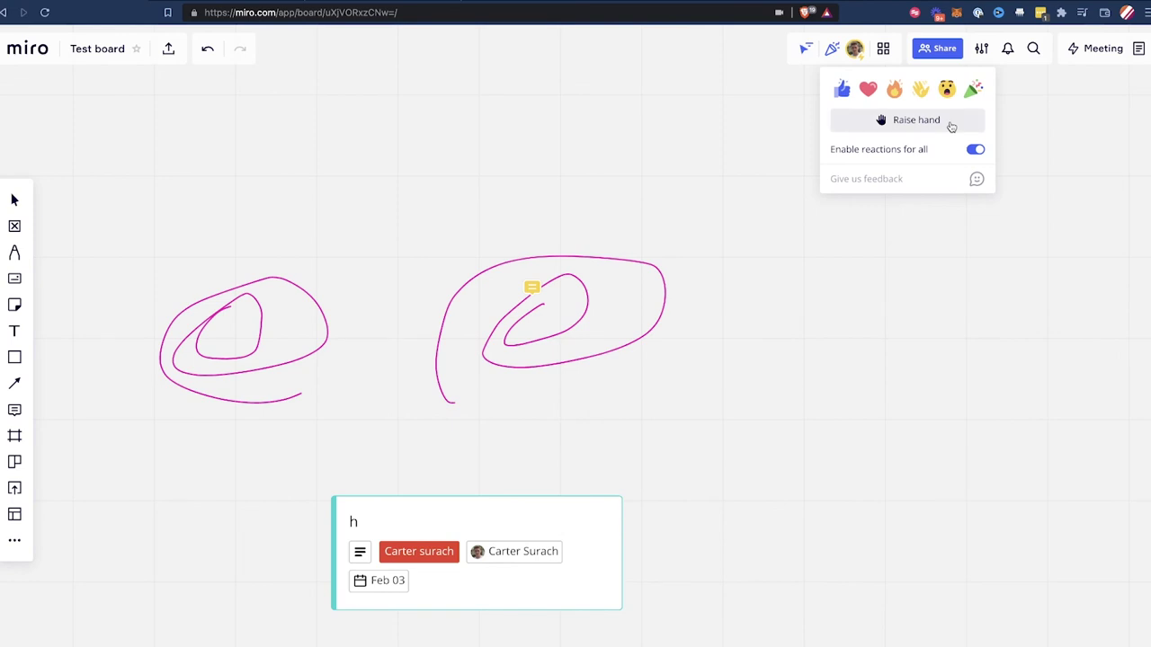
Raise and then lower a hand, and show the collaborator-gathering options
{"action": "left_click", "coordinate": [952, 123]}
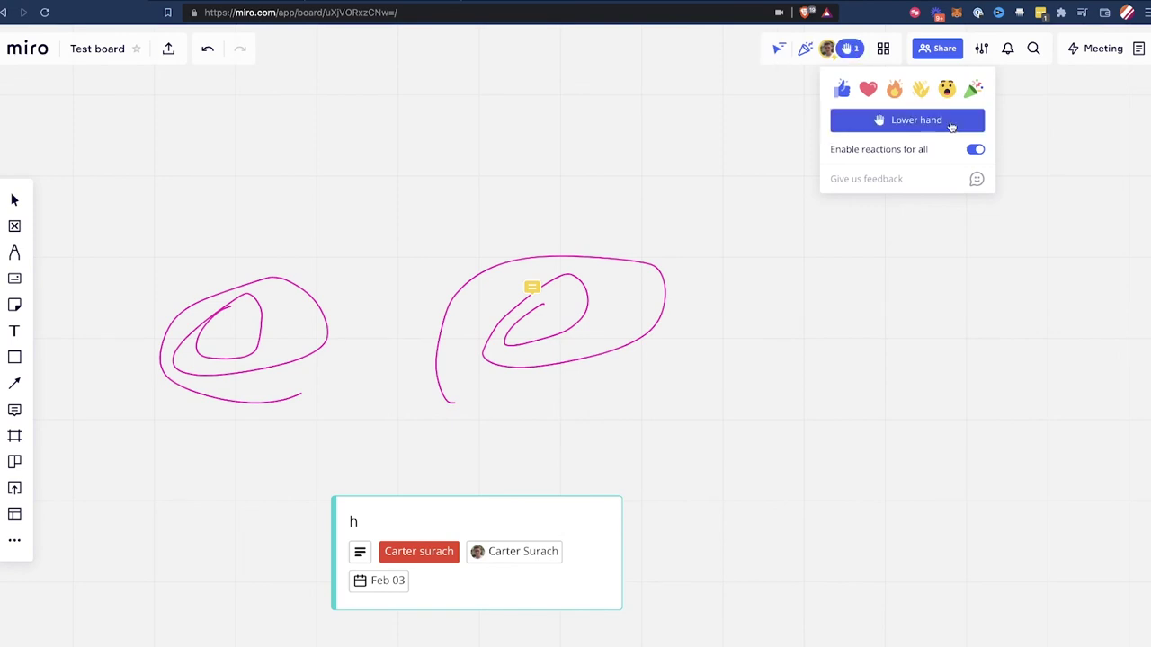
{"action": "left_click", "coordinate": [952, 123]}
{"action": "left_click", "coordinate": [854, 49]}
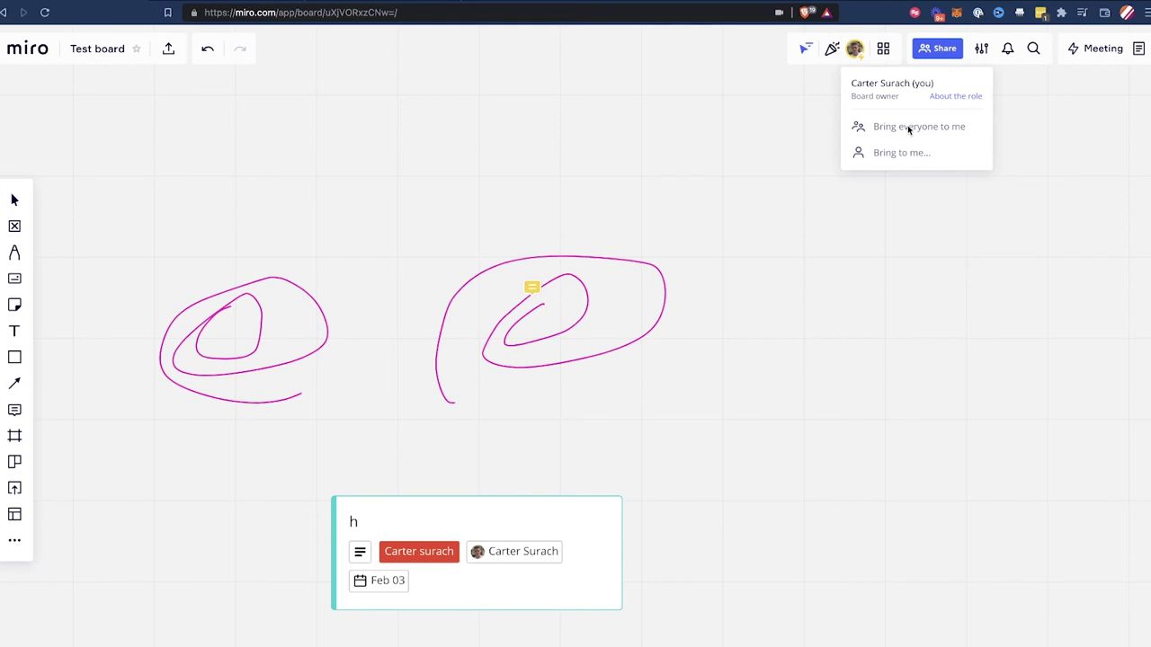
View the Breakout frames information panel, then close it
{"action": "left_click", "coordinate": [885, 51]}
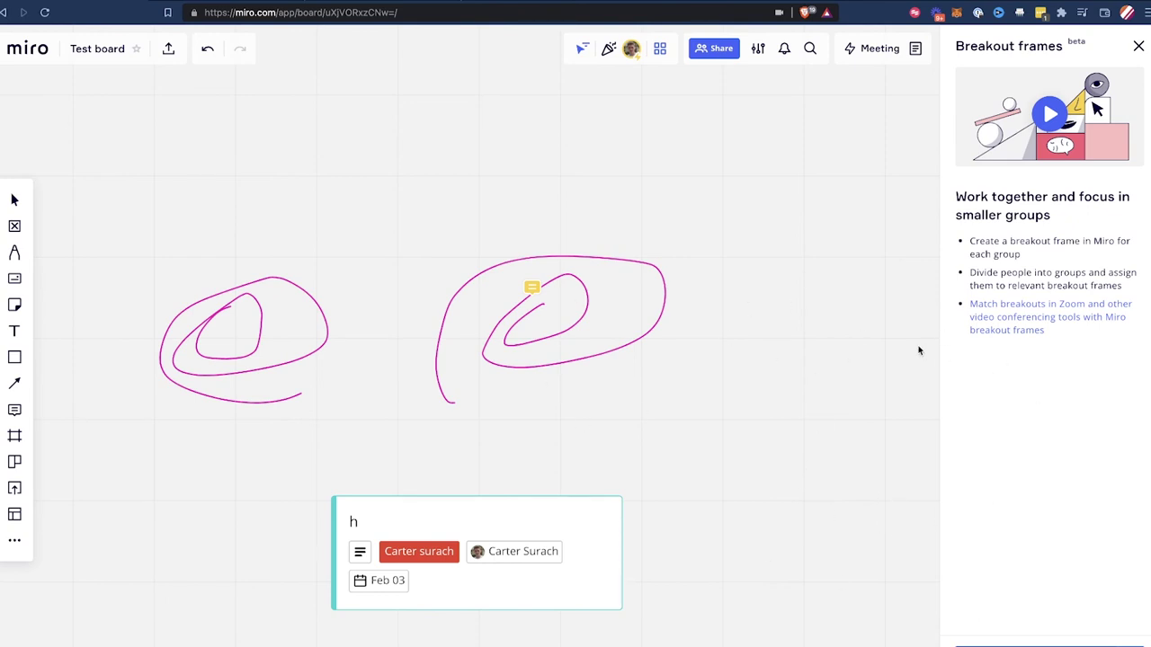
{"action": "left_click", "coordinate": [1138, 47]}
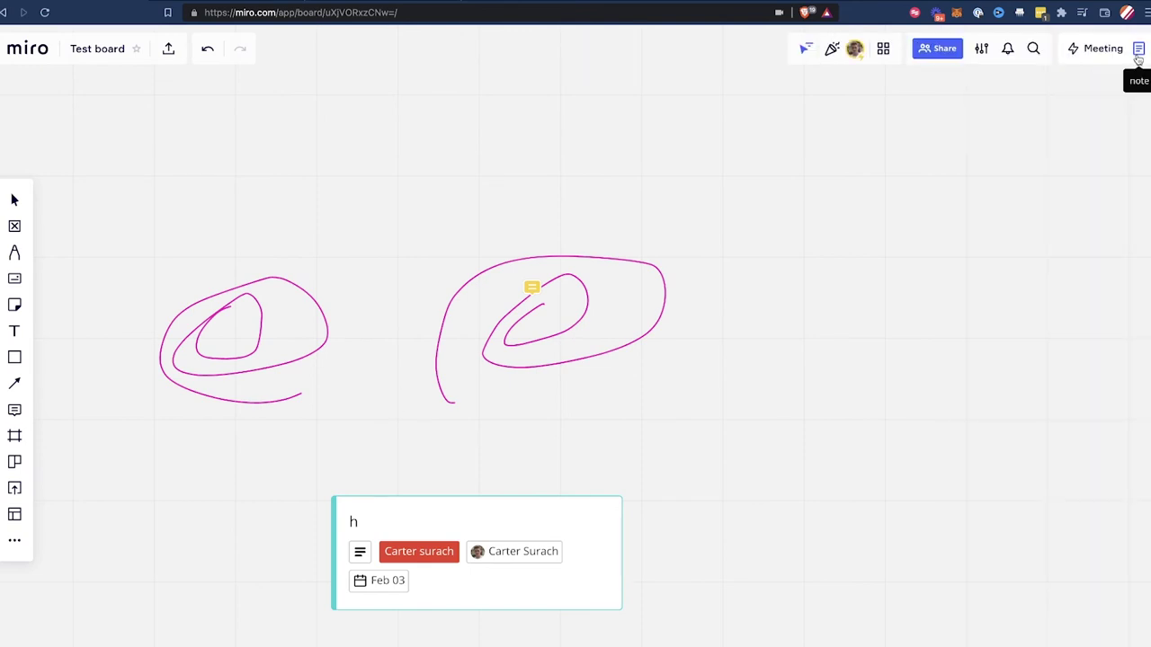
Open a side note and start typing, dismissing the slash block menu
{"action": "left_click", "coordinate": [1138, 52]}
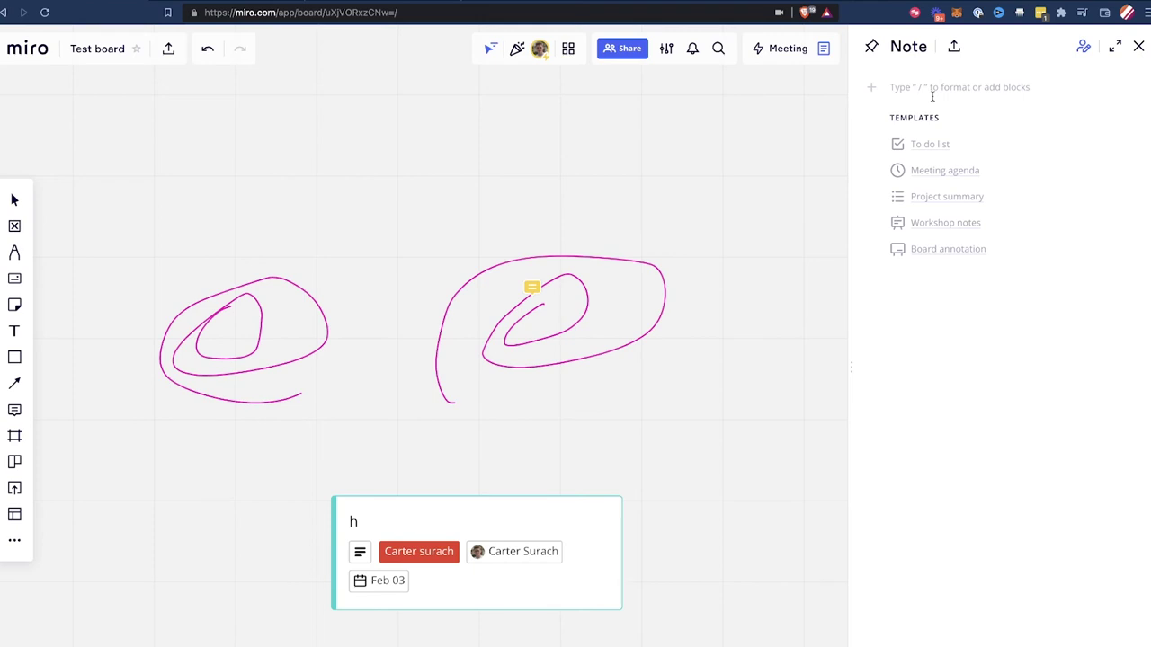
{"action": "left_click", "coordinate": [932, 96]}
{"action": "type", "text": "/"}
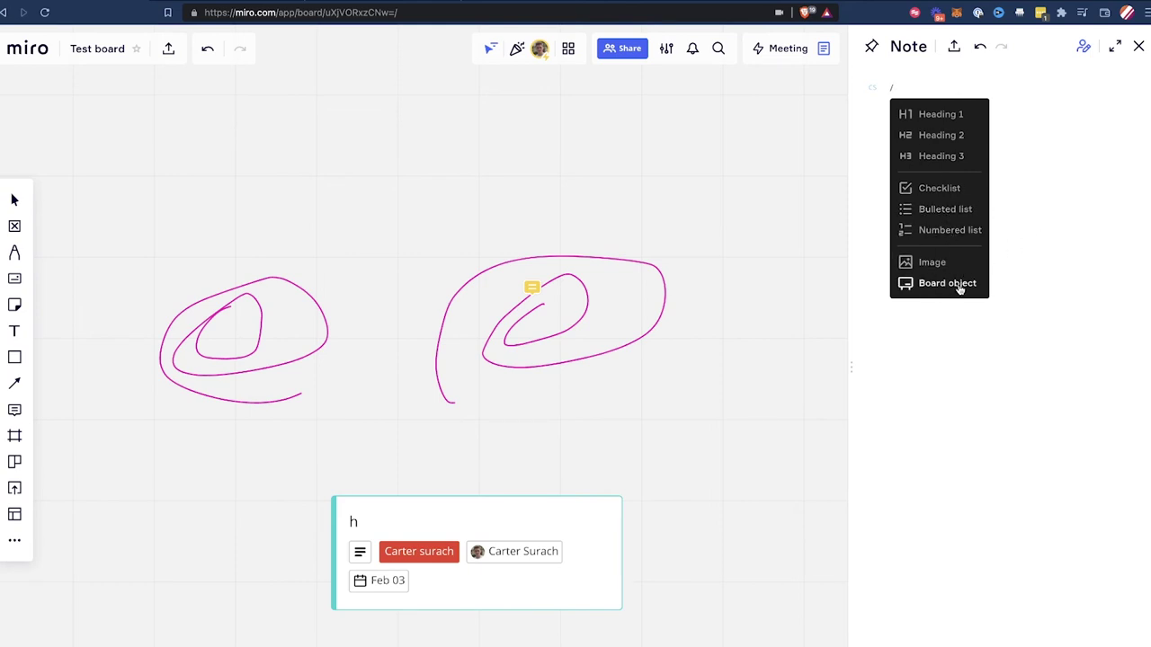
{"action": "key", "text": "BackSpace"}
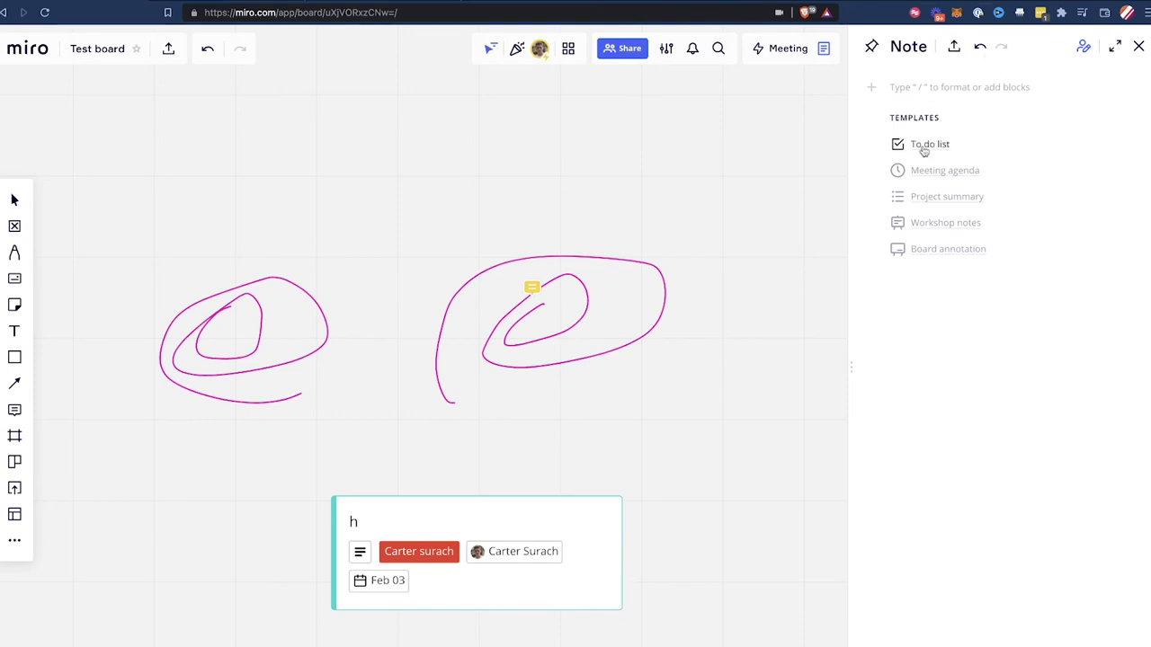
Apply the To do list template and toggle the second action item's checkbox
{"action": "left_click", "coordinate": [924, 146]}
{"action": "left_click", "coordinate": [899, 181]}
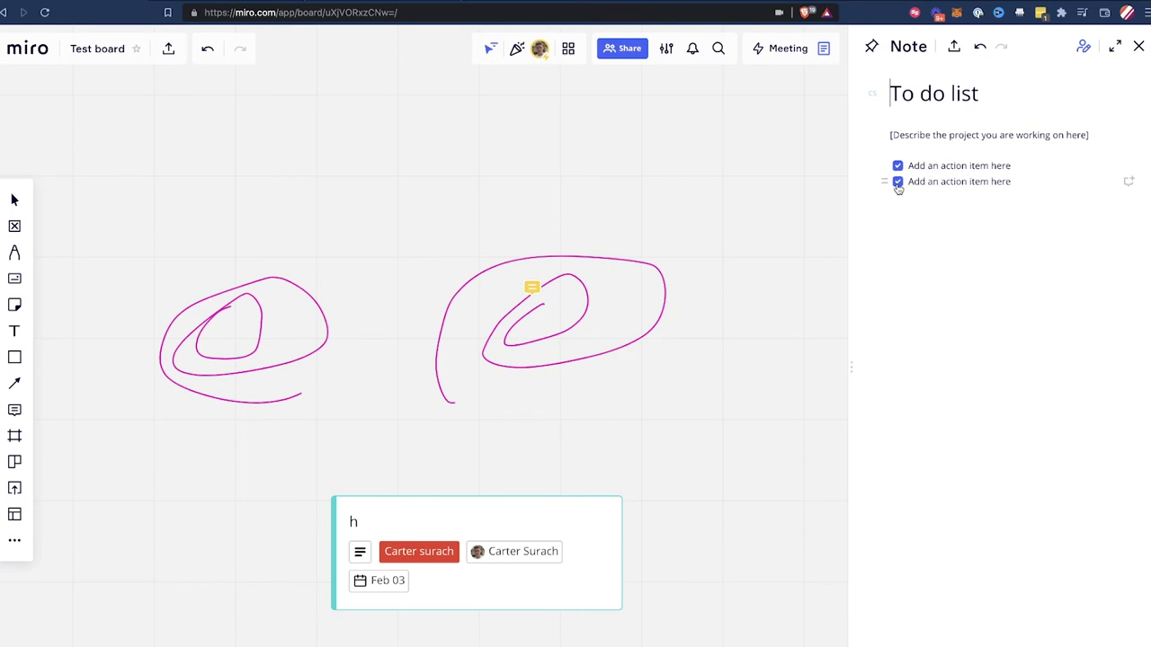
{"action": "left_click", "coordinate": [898, 183]}
{"action": "left_click", "coordinate": [898, 183]}
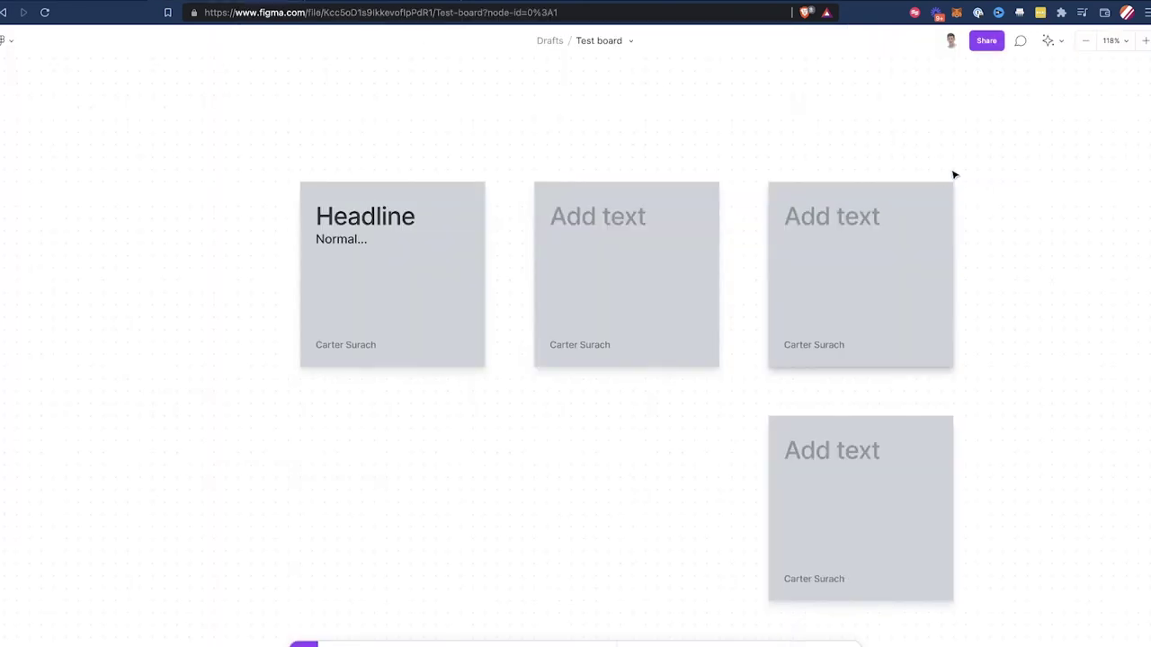
Check the Test board's Share invite options, then show its comments
{"action": "left_click", "coordinate": [987, 41]}
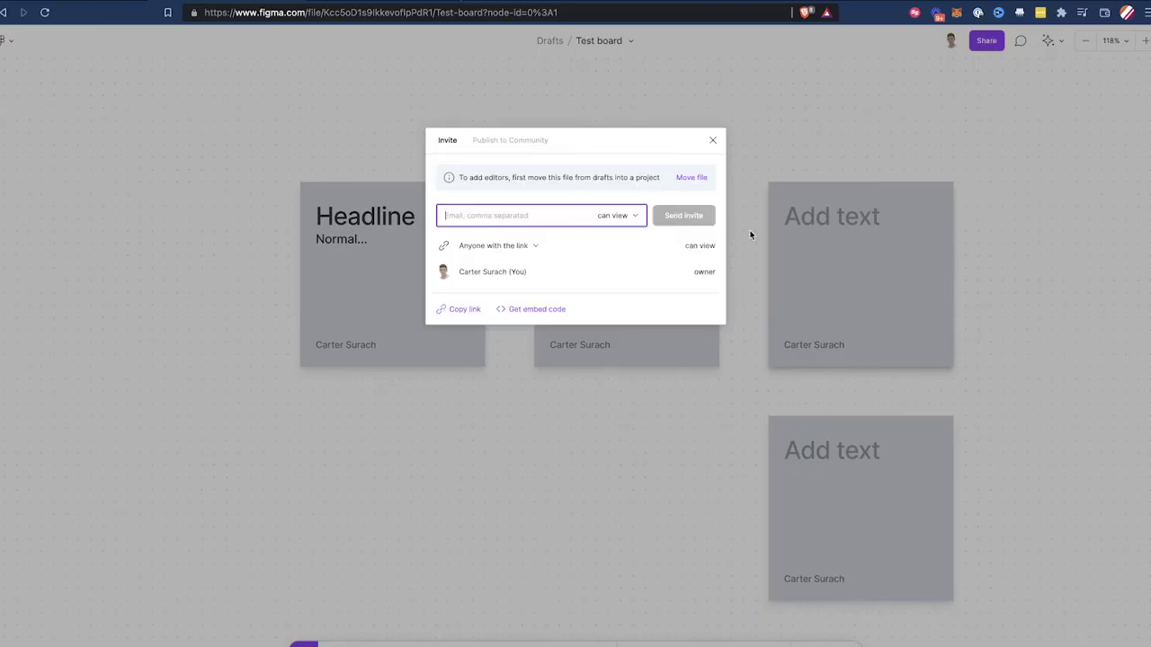
{"action": "left_click", "coordinate": [712, 140]}
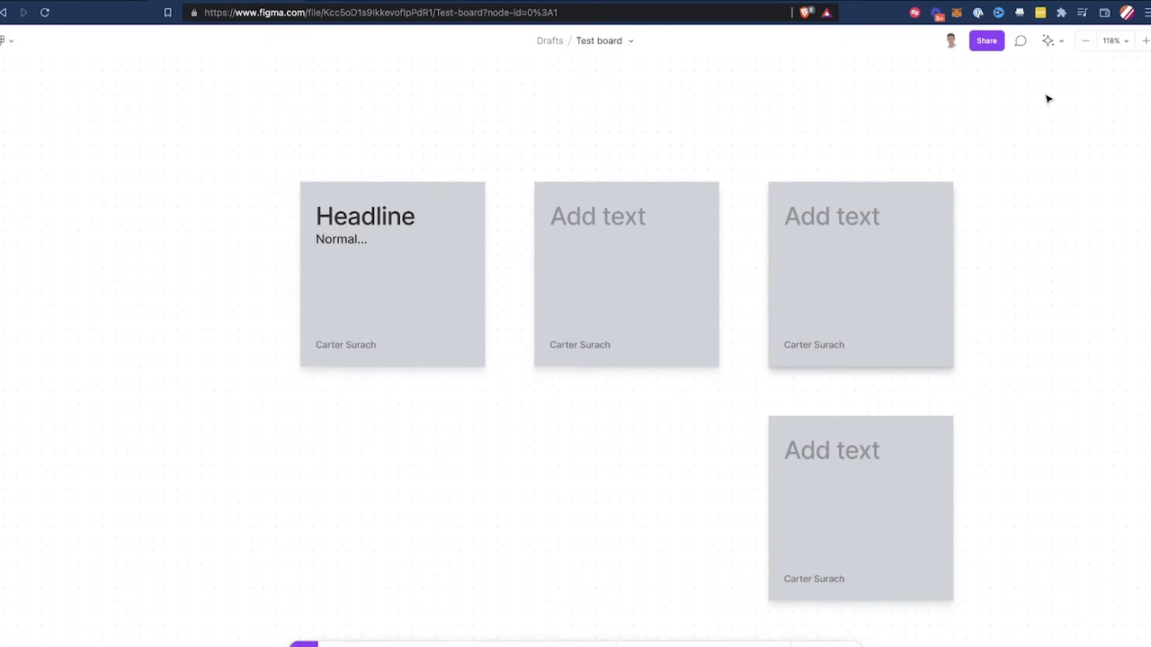
{"action": "left_click", "coordinate": [1021, 42]}
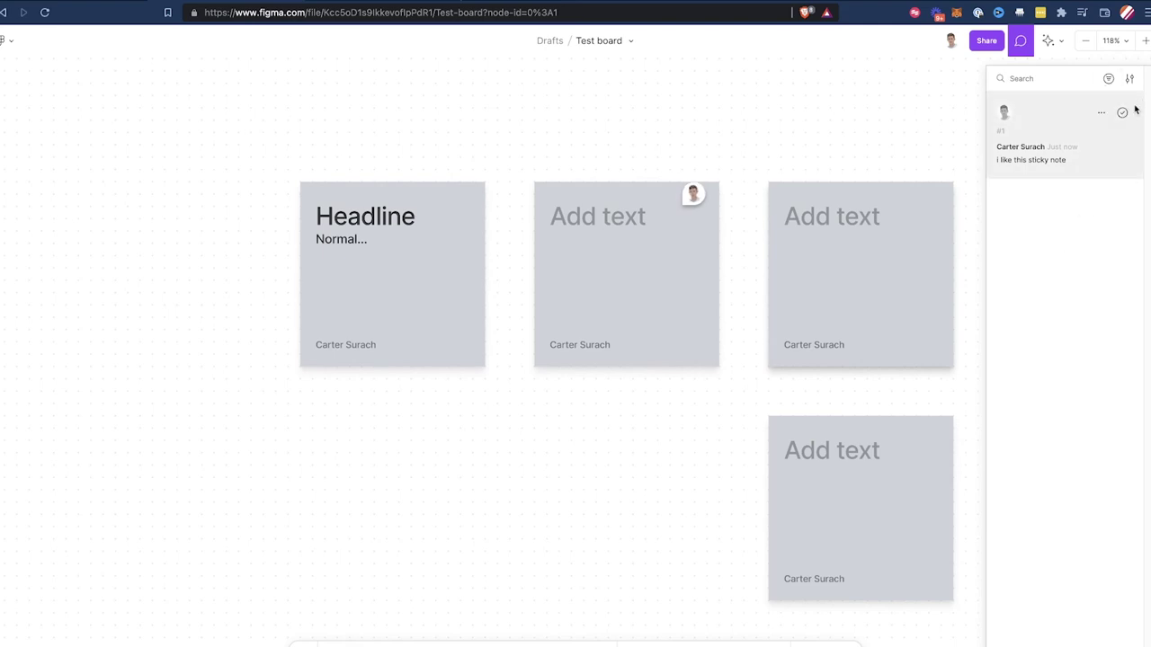
Send a surprised-face emote across the sticky notes
{"action": "key", "text": "Escape"}
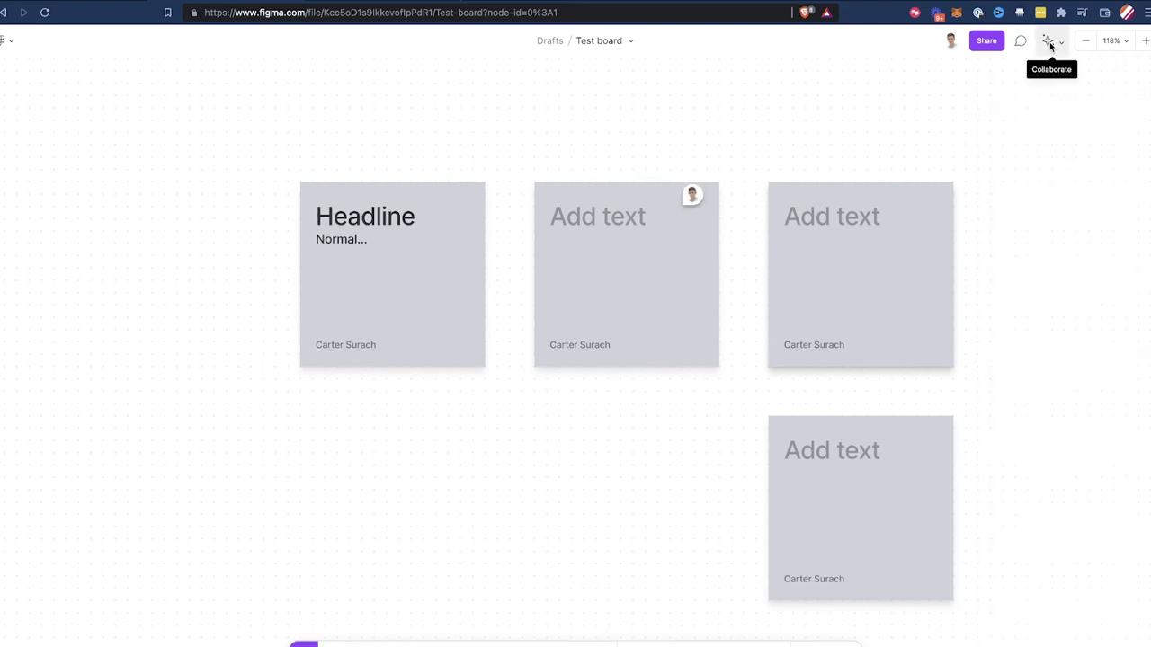
{"action": "left_click", "coordinate": [1049, 41]}
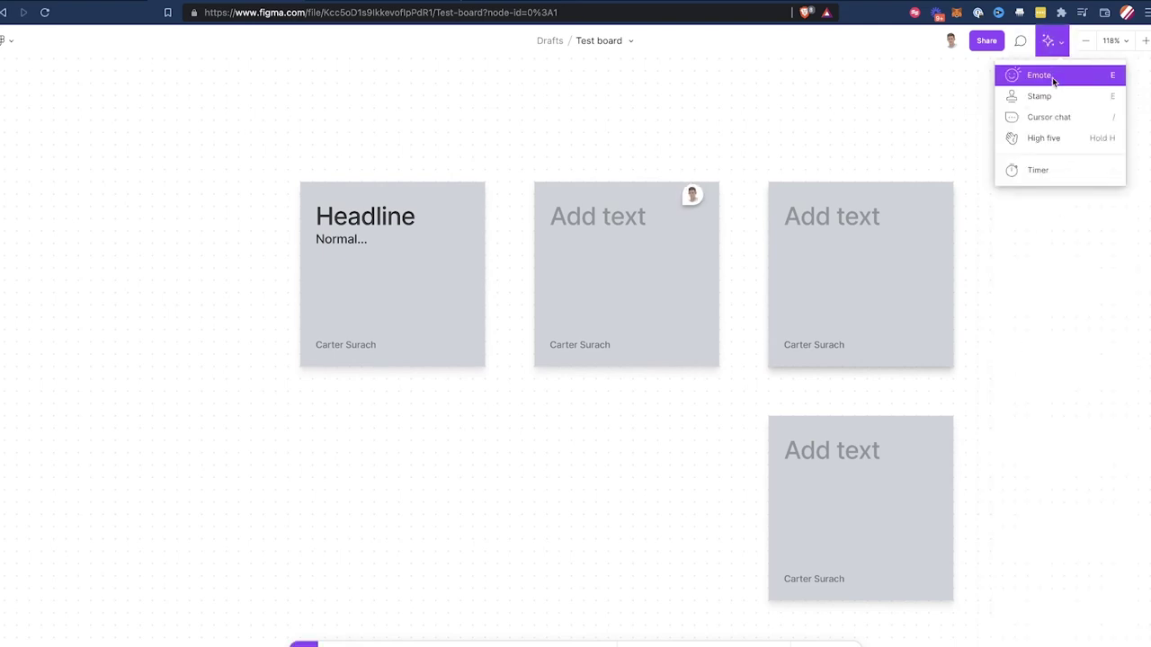
{"action": "left_click", "coordinate": [1038, 76]}
{"action": "left_click", "coordinate": [999, 112]}
{"action": "mouse_move", "coordinate": [1048, 64]}
{"action": "left_mouse_down"}
{"action": "mouse_move", "coordinate": [792, 329]}
{"action": "mouse_move", "coordinate": [570, 187]}
{"action": "left_mouse_up"}
Stamp three thumbs-up marks on the second sticky note and start a cursor chat
{"action": "left_click", "coordinate": [1049, 42]}
{"action": "left_click", "coordinate": [1043, 96]}
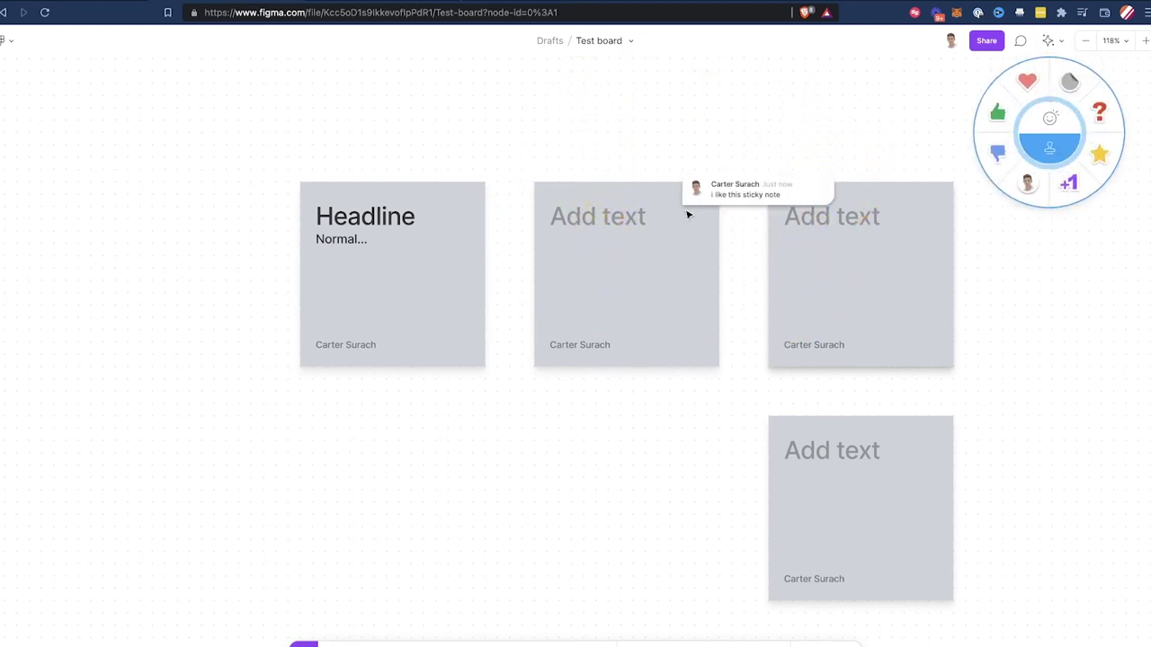
{"action": "left_click", "coordinate": [1000, 115]}
{"action": "left_click", "coordinate": [545, 192]}
{"action": "left_click", "coordinate": [703, 258]}
{"action": "left_click", "coordinate": [534, 315]}
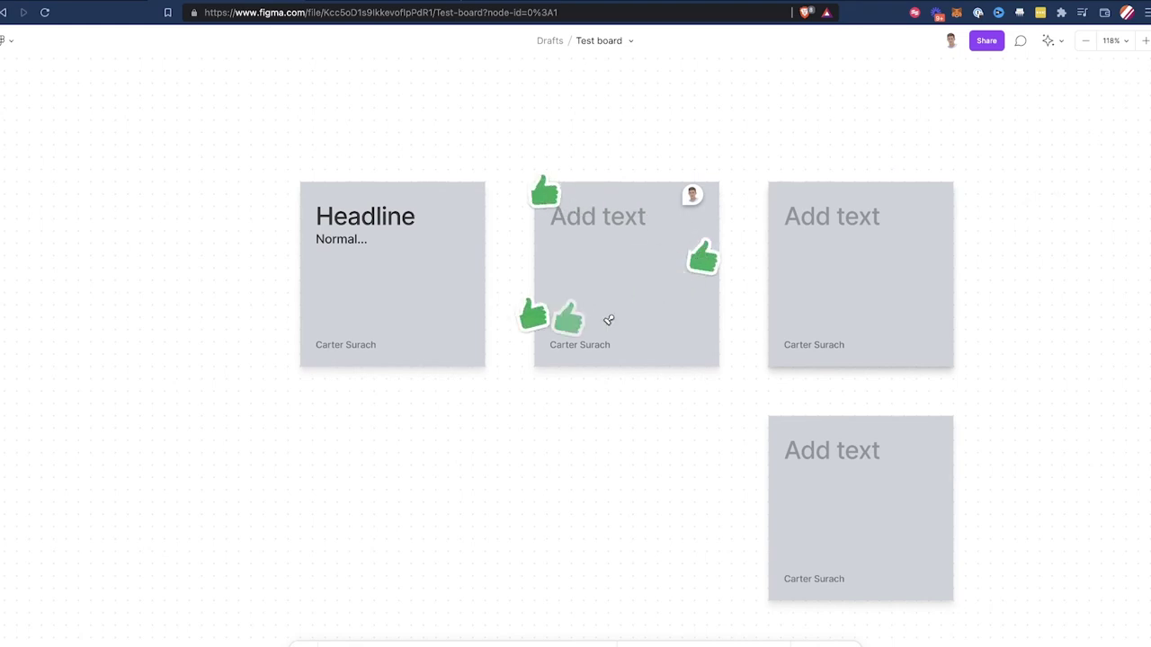
{"action": "scroll", "coordinate": [622, 179], "scroll_direction": "up", "scroll_amount": 5}
{"action": "key", "text": "/"}
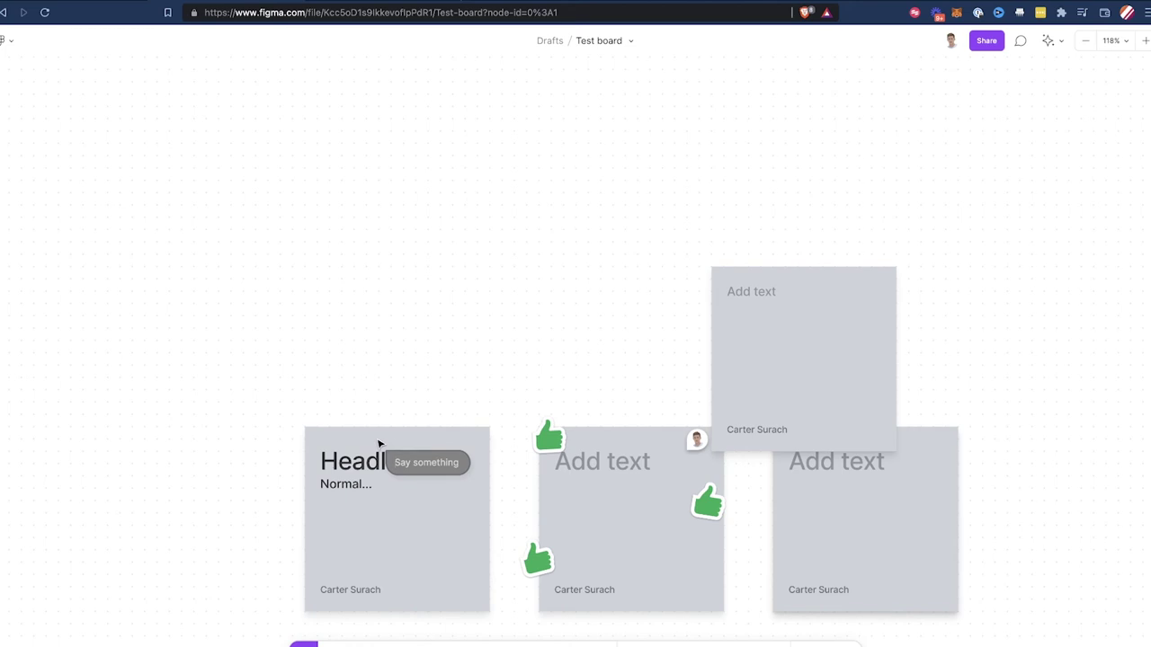
Enter 'check out this sticky note' and move the top blank sticky note up and right
{"action": "type", "text": "check out this sticky note"}
{"action": "left_click", "coordinate": [379, 443]}
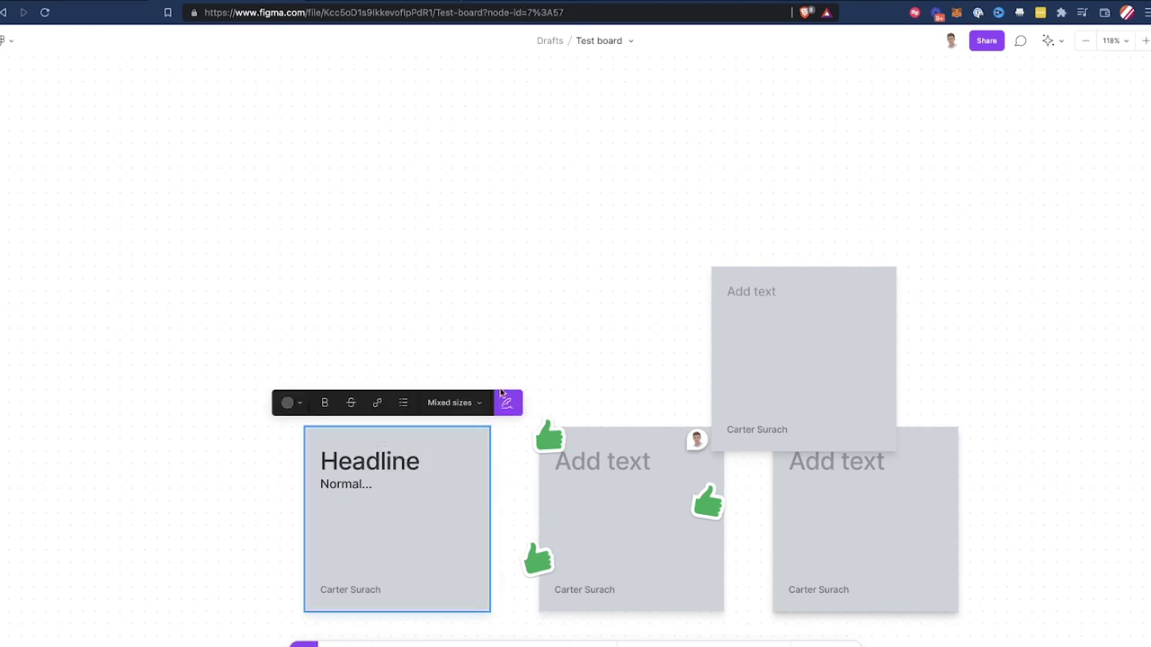
{"action": "left_click", "coordinate": [455, 300]}
{"action": "left_click_drag", "start_coordinate": [899, 356], "coordinate": [961, 313]}
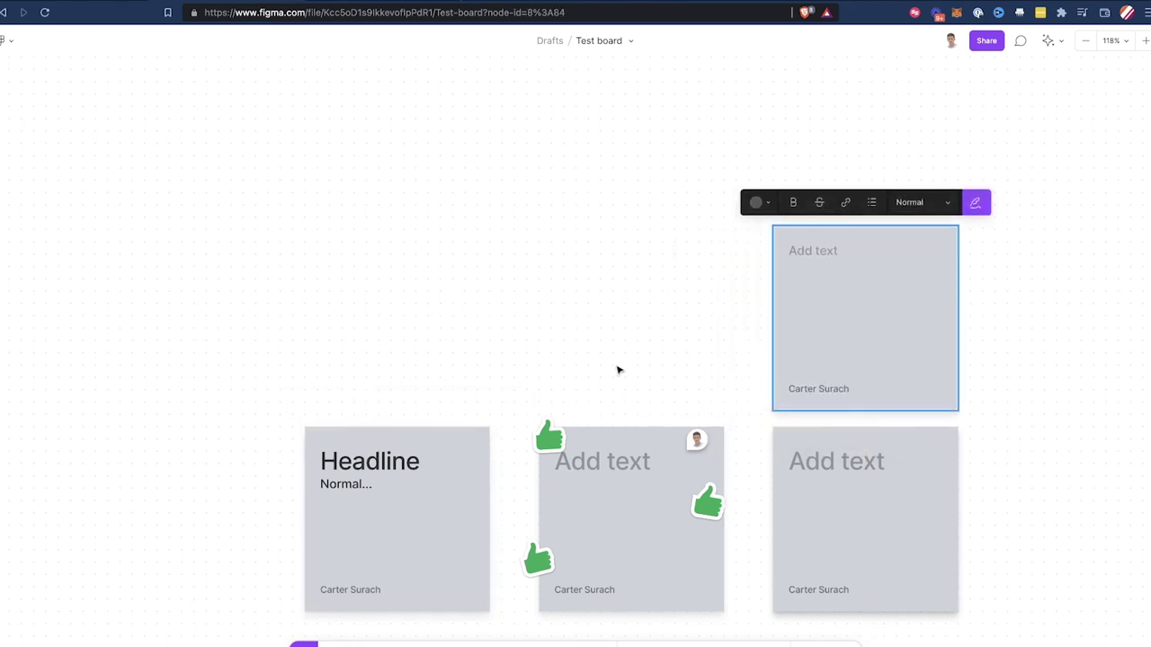
{"action": "left_click", "coordinate": [935, 83]}
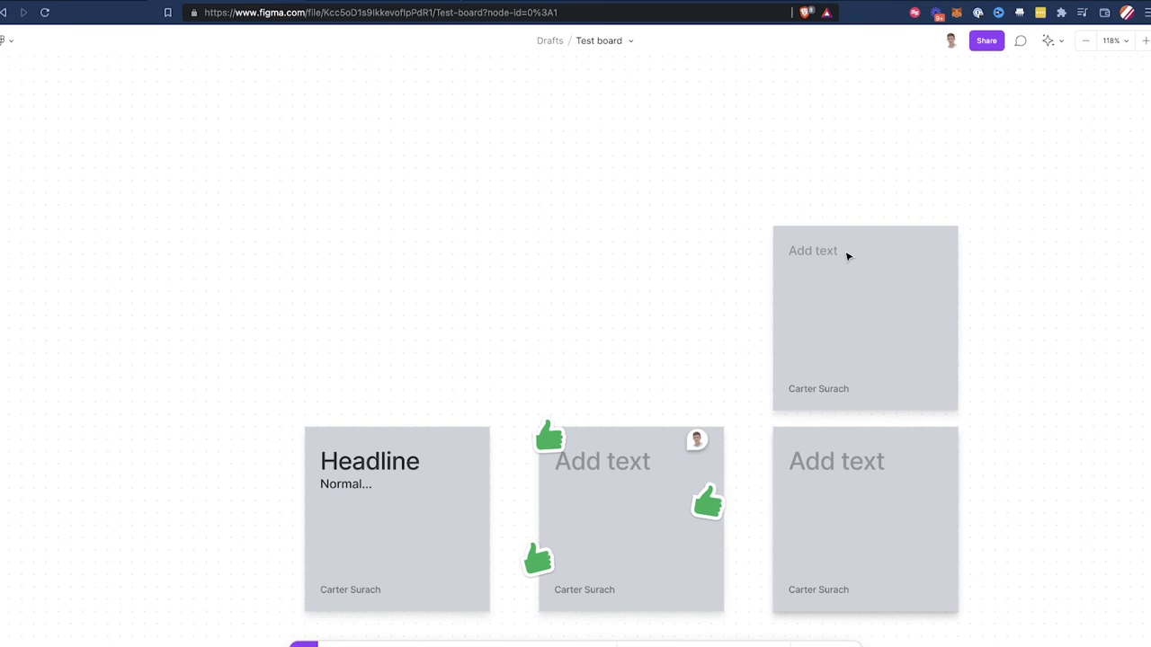
Raise the top-right sticky note into alignment directly above the rightmost sticky note
{"action": "left_click", "coordinate": [847, 256]}
{"action": "left_click_drag", "start_coordinate": [852, 236], "coordinate": [849, 230]}
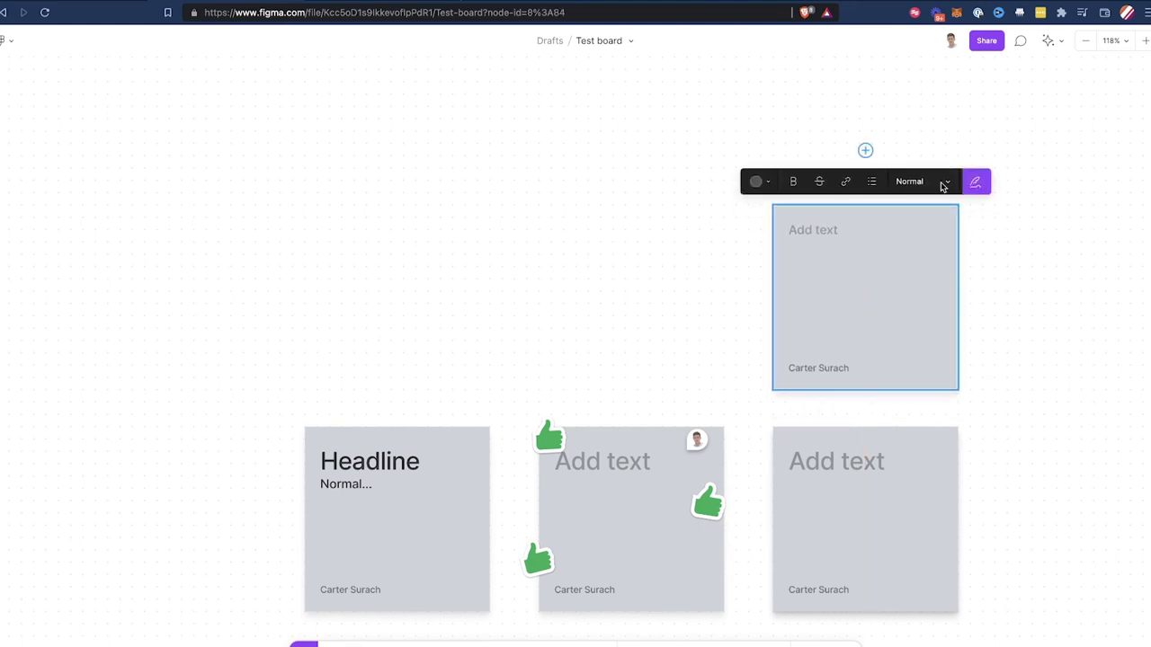
{"action": "left_click", "coordinate": [1055, 188]}
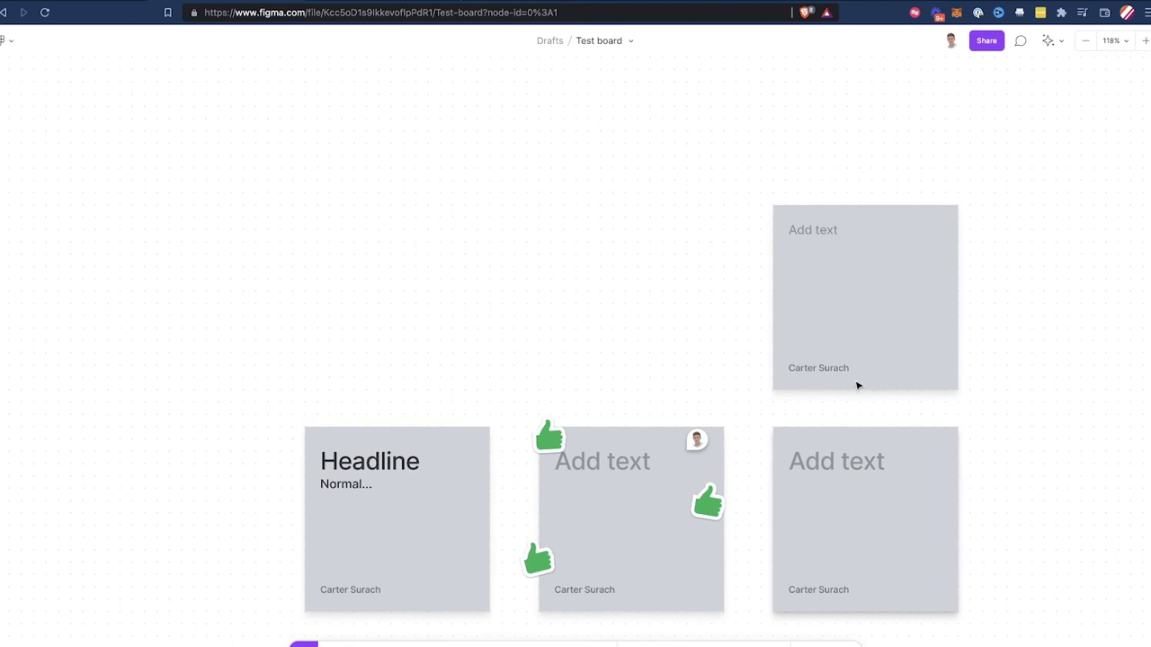
{"action": "left_click", "coordinate": [1049, 41]}
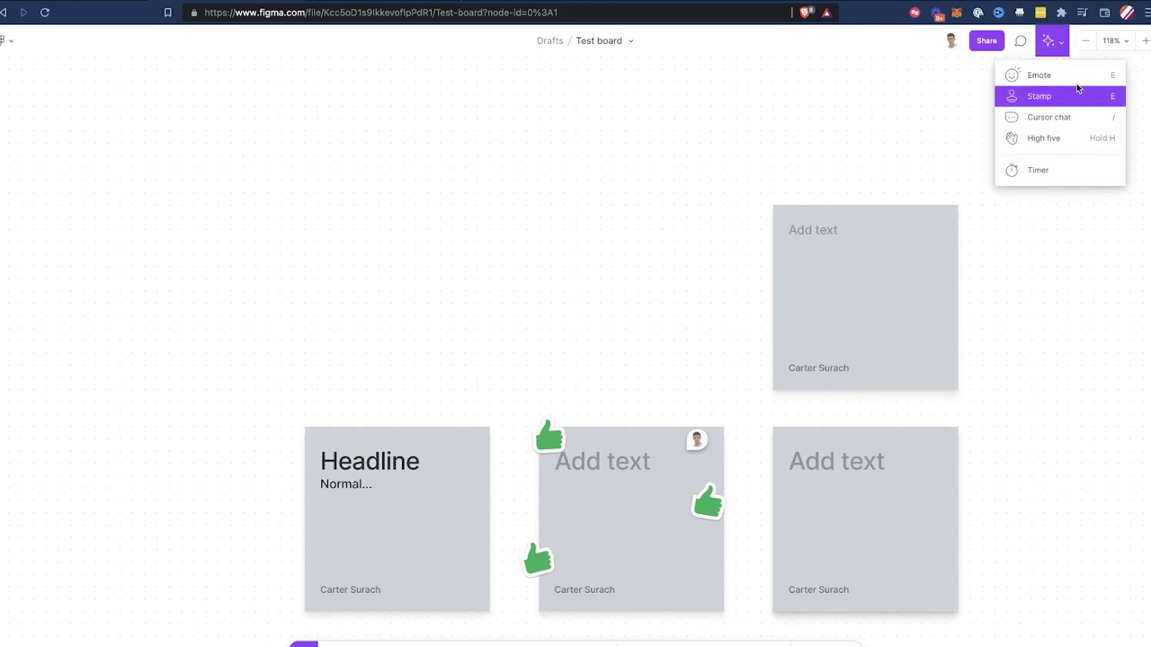
Add a Timer widget, start its 3:00 countdown, then reset it to 03:00
{"action": "left_click", "coordinate": [1060, 171]}
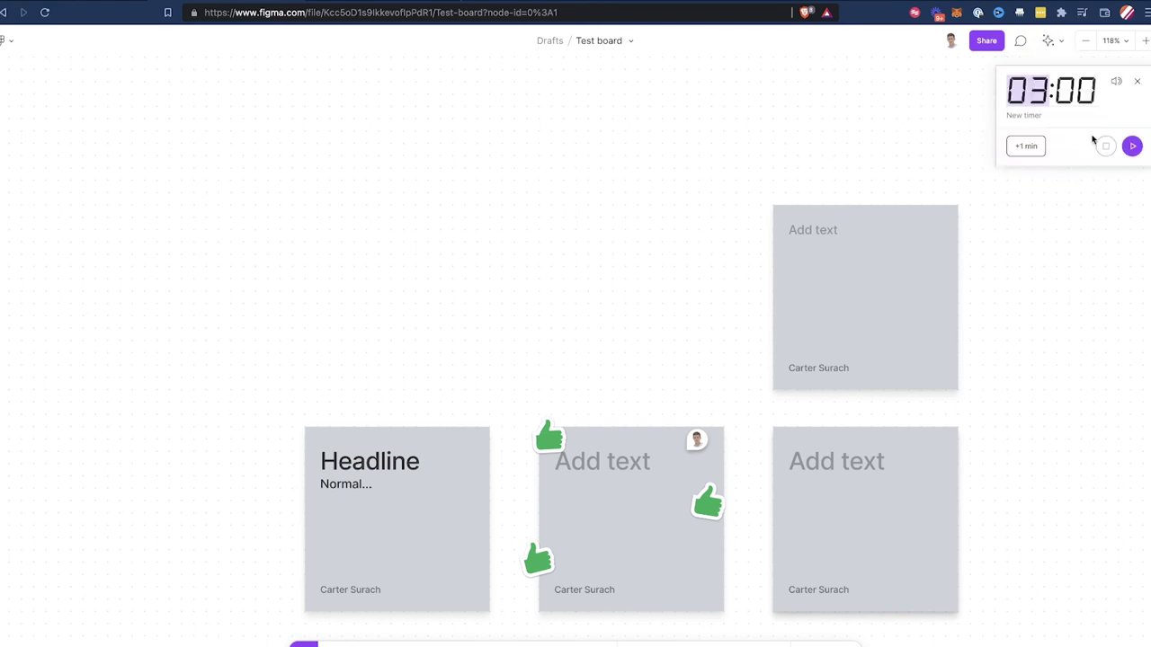
{"action": "left_click", "coordinate": [1130, 147]}
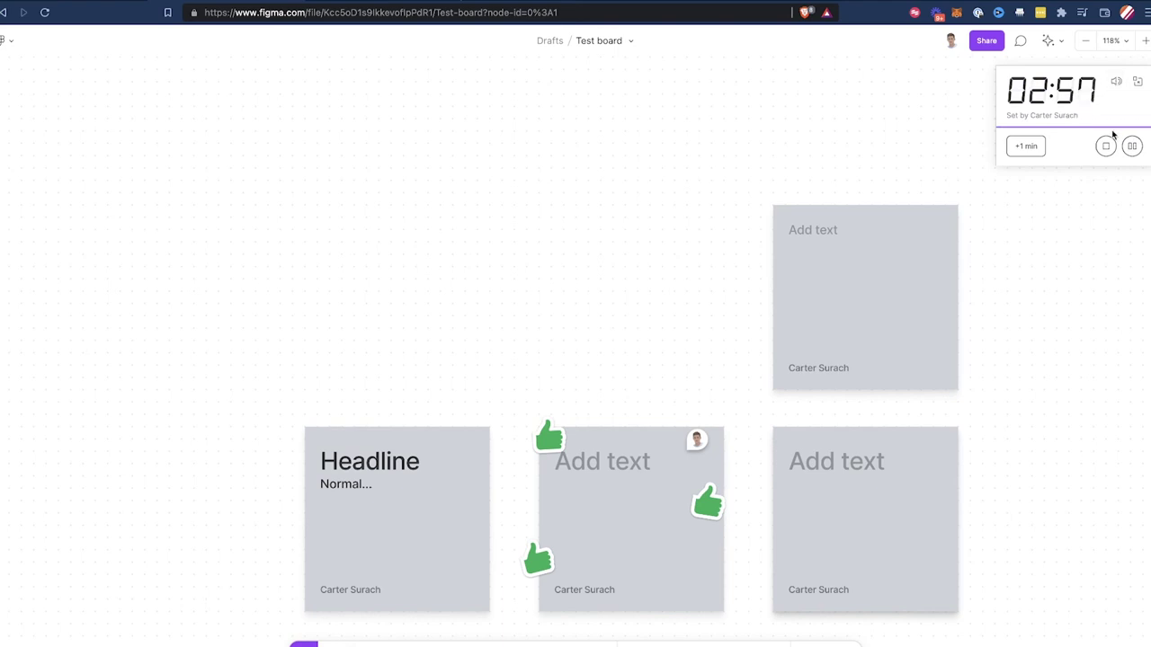
{"action": "left_click", "coordinate": [1107, 146]}
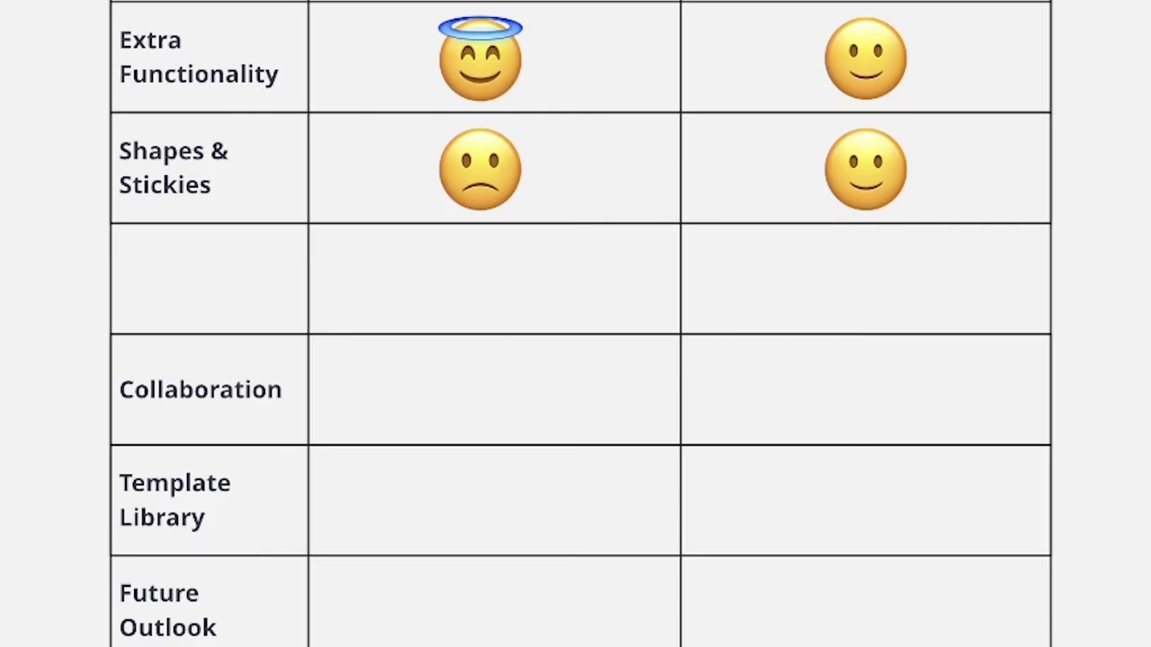
Duplicate the halo smiley and place the copy in the right column's Collaboration cell
{"action": "key", "text": "ctrl+v"}
{"action": "left_click_drag", "start_coordinate": [840, 193], "coordinate": [859, 388]}
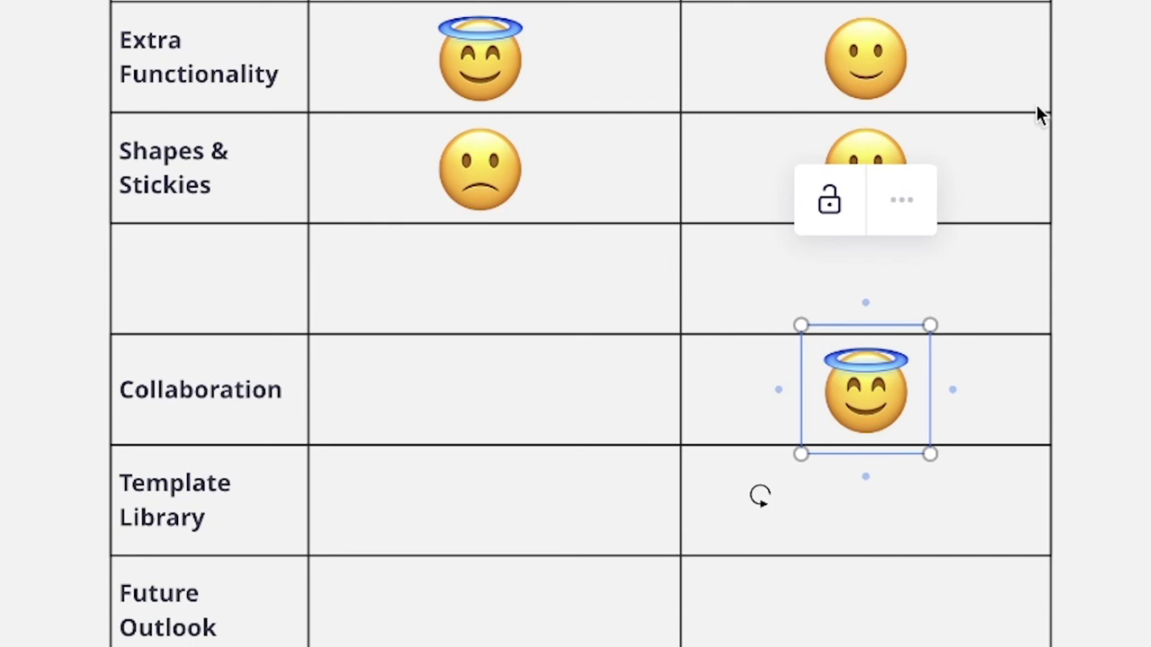
{"action": "key", "text": "Escape"}
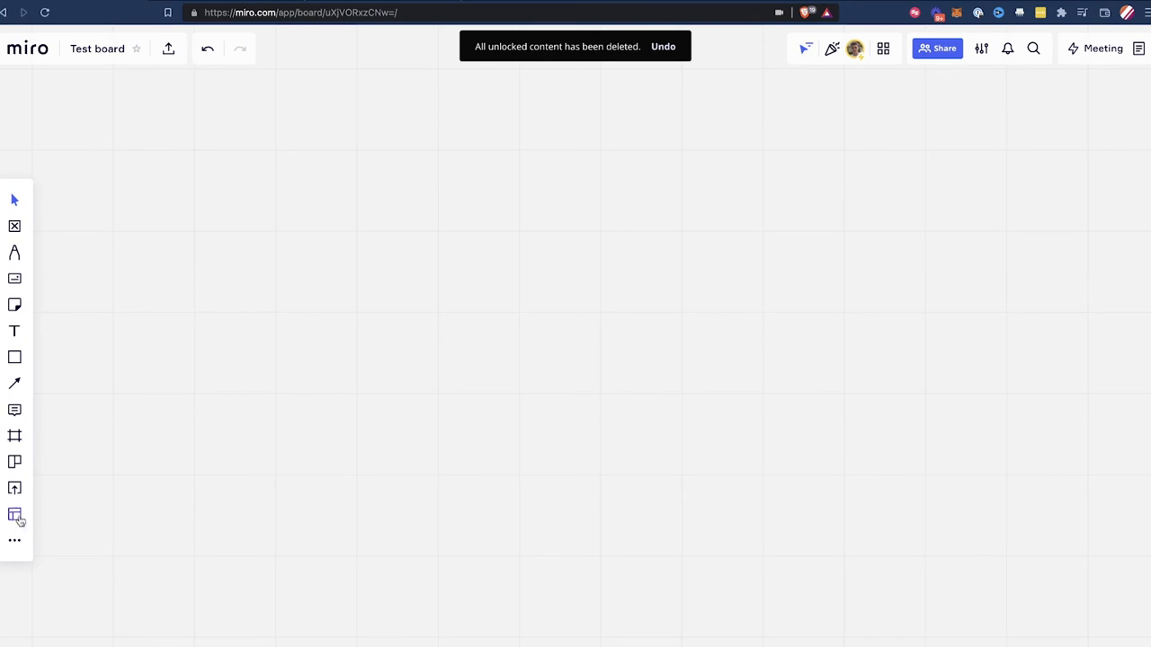
In the template library, view Meetings & workshops, then scroll to Miroverse's Community Templates
{"action": "left_click", "coordinate": [14, 514]}
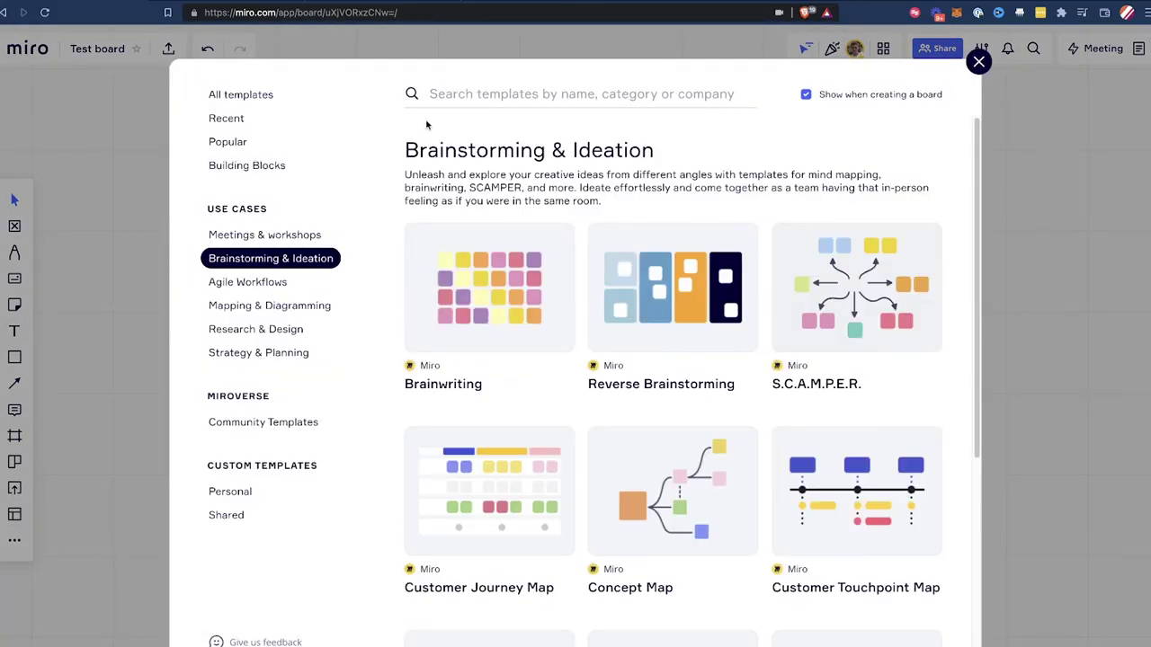
{"action": "mouse_move", "coordinate": [554, 298]}
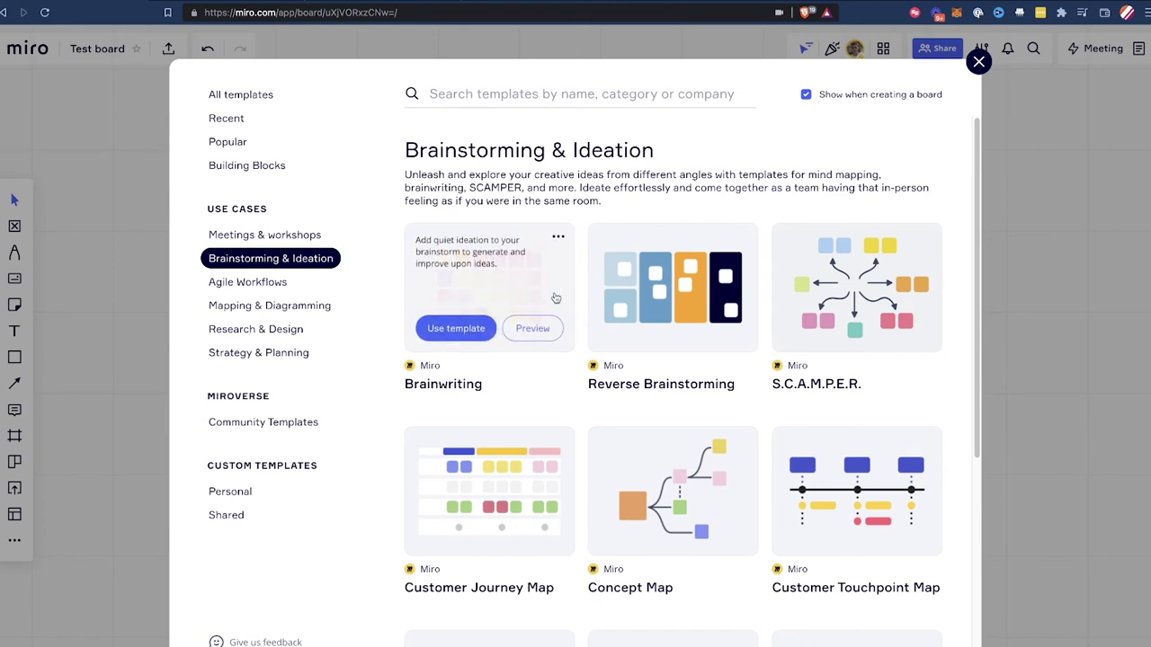
{"action": "left_click", "coordinate": [264, 235]}
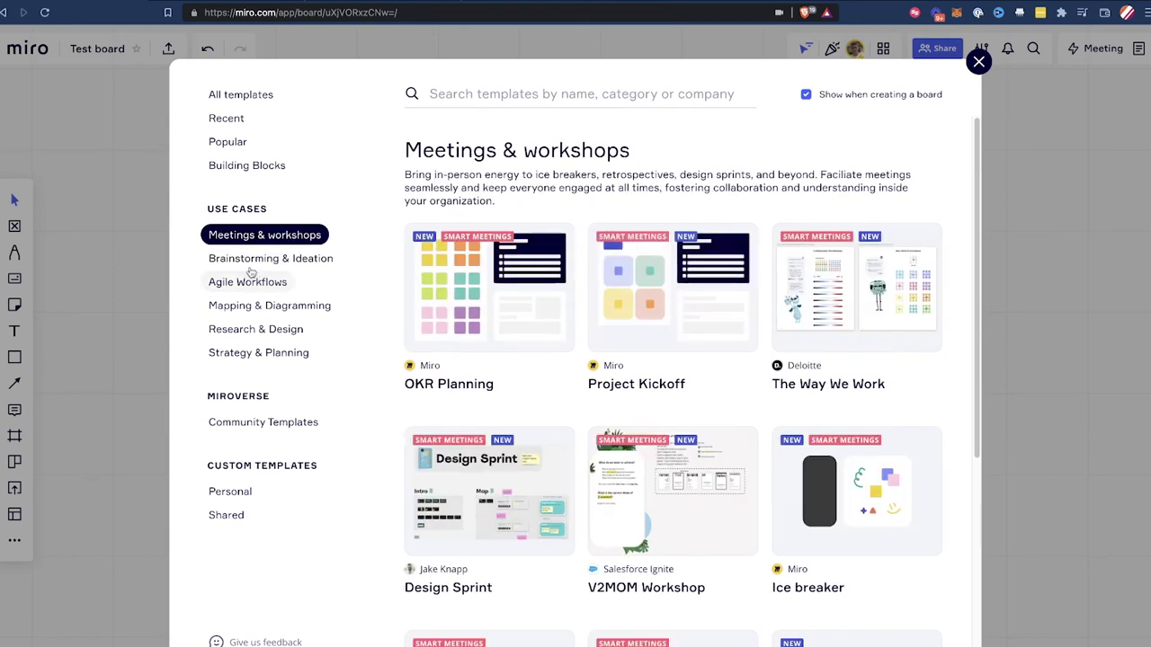
{"action": "scroll", "coordinate": [648, 395], "scroll_direction": "down", "scroll_amount": 3}
{"action": "mouse_move", "coordinate": [884, 345]}
{"action": "scroll", "coordinate": [885, 345], "scroll_direction": "down", "scroll_amount": 5}
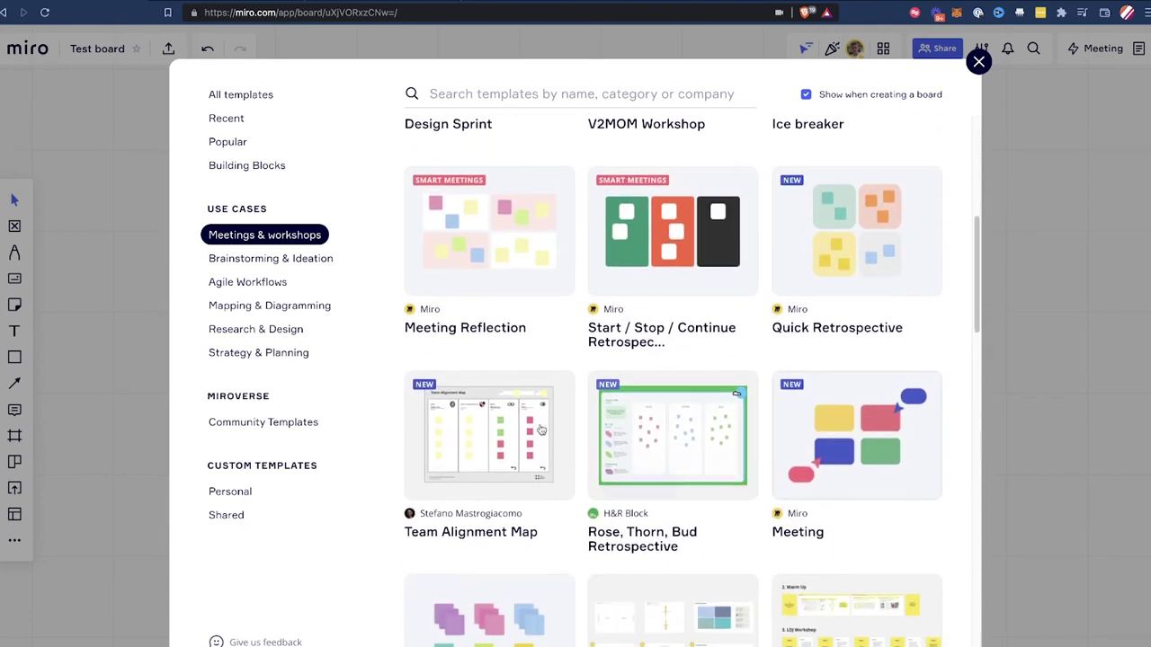
{"action": "left_click", "coordinate": [292, 430]}
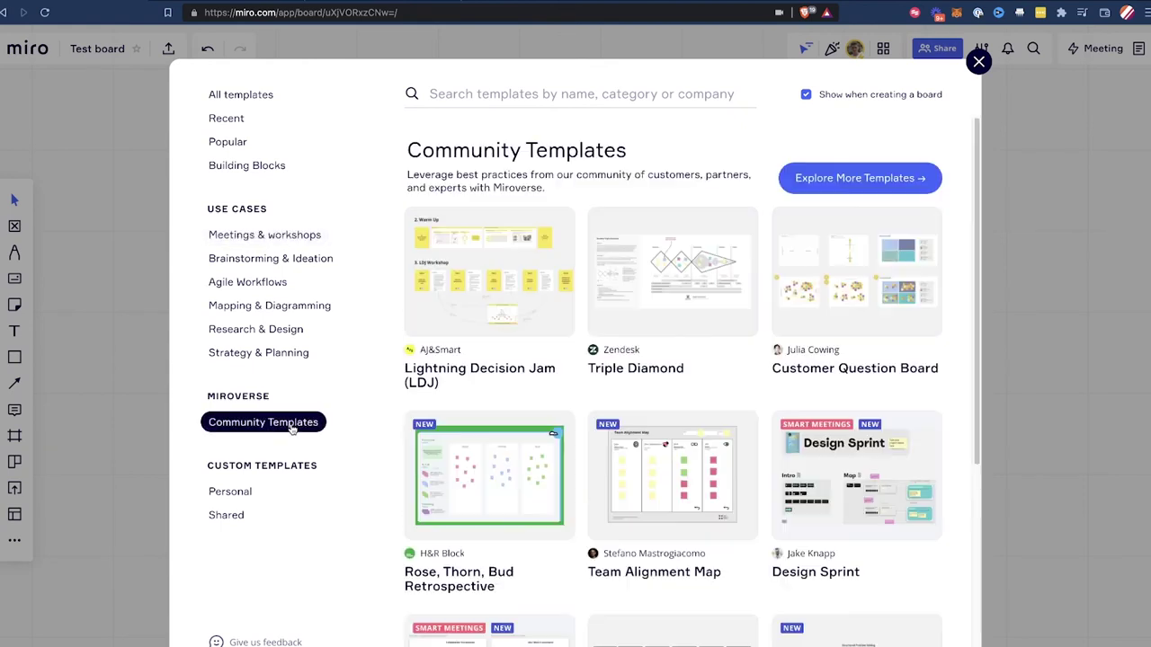
{"action": "mouse_move", "coordinate": [527, 296]}
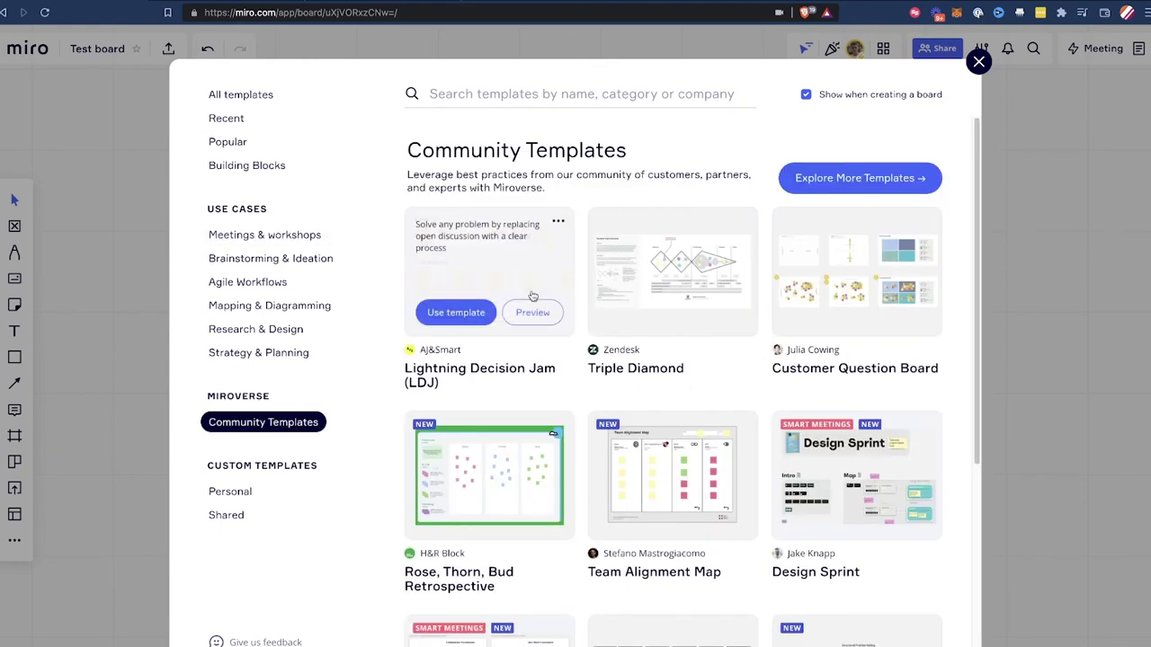
On the Miroverse site, filter to Diagramming and use the System Mapping Toolkit template
{"action": "left_click", "coordinate": [841, 179]}
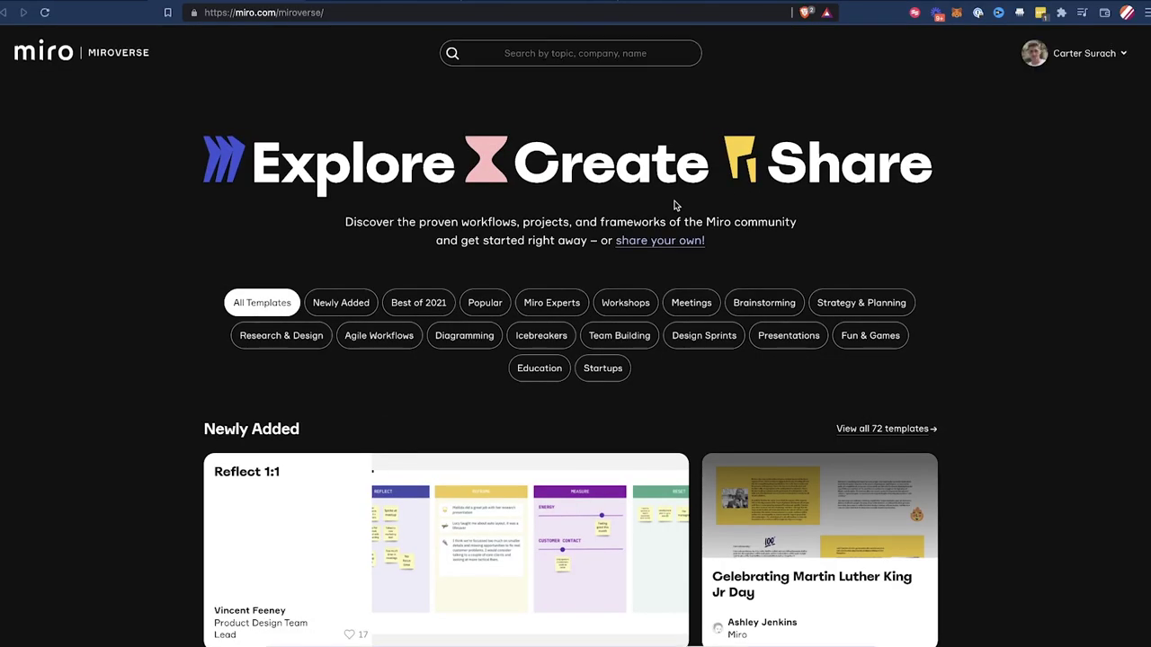
{"action": "scroll", "coordinate": [676, 205], "scroll_direction": "down", "scroll_amount": 1}
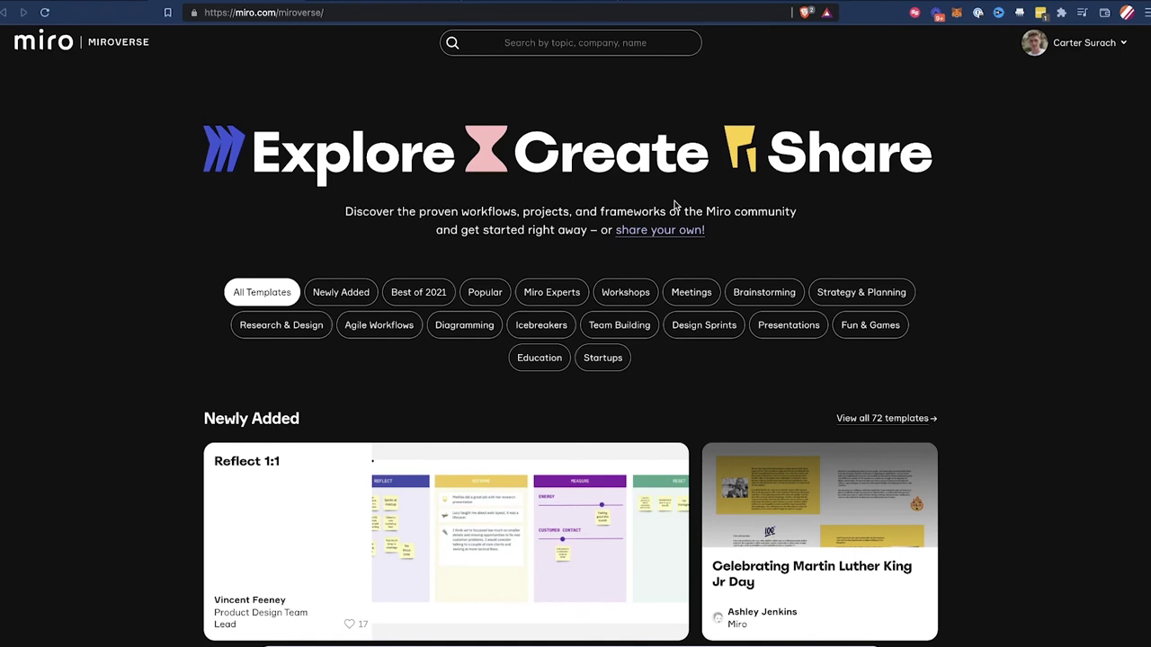
{"action": "scroll", "coordinate": [676, 205], "scroll_direction": "down", "scroll_amount": 2}
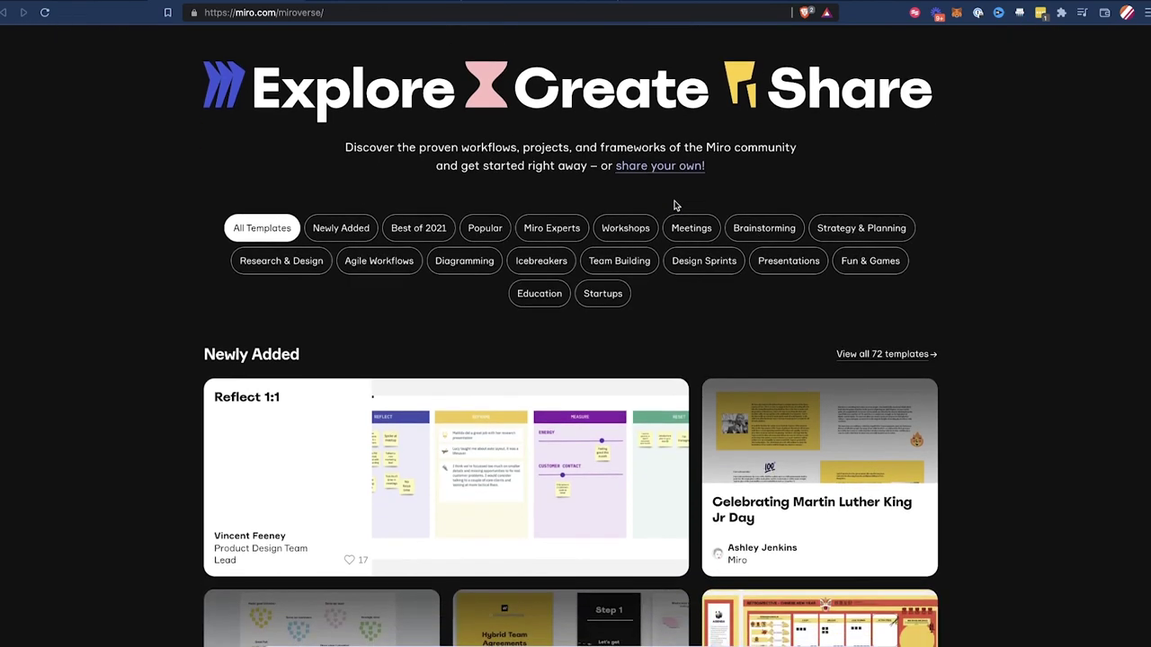
{"action": "left_click", "coordinate": [443, 260]}
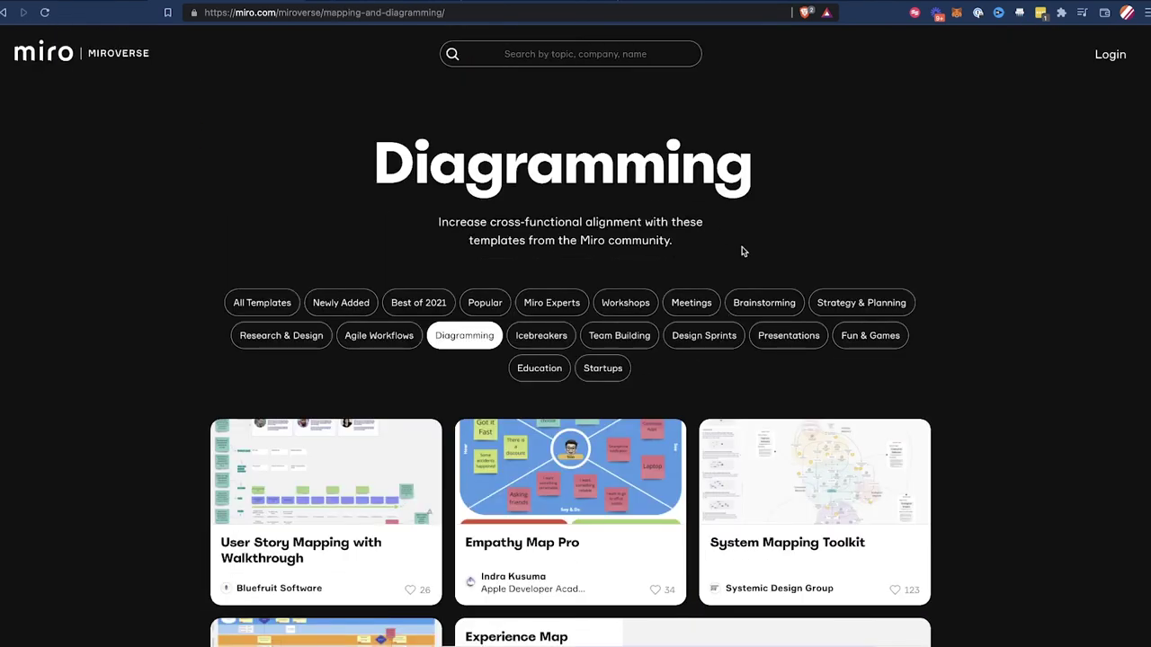
{"action": "scroll", "coordinate": [757, 237], "scroll_direction": "down", "scroll_amount": 2}
{"action": "mouse_move", "coordinate": [860, 409]}
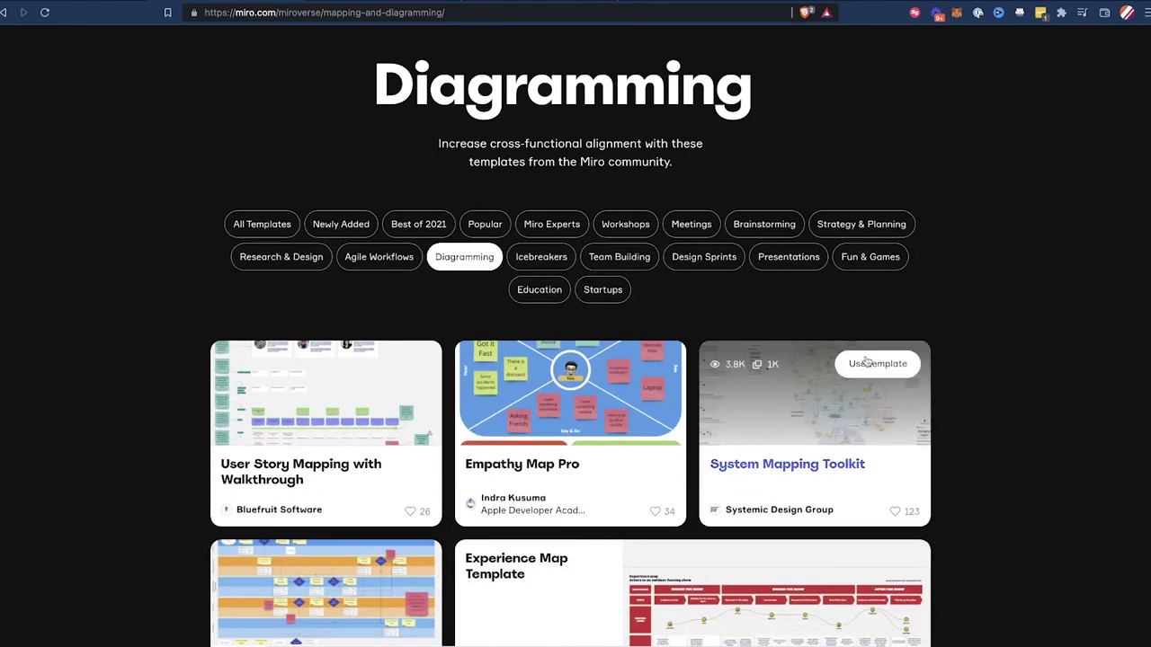
{"action": "left_click", "coordinate": [878, 364]}
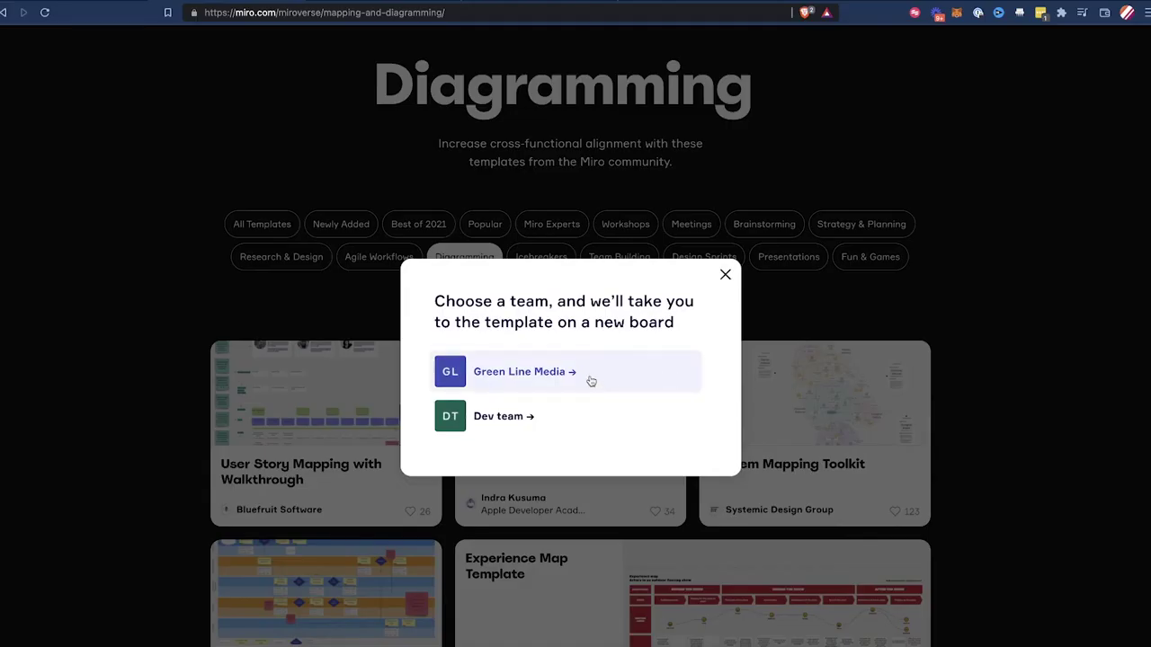
Pick the owning team for the new board, then pan across to the 3. Map the System frame
{"action": "left_click", "coordinate": [589, 380]}
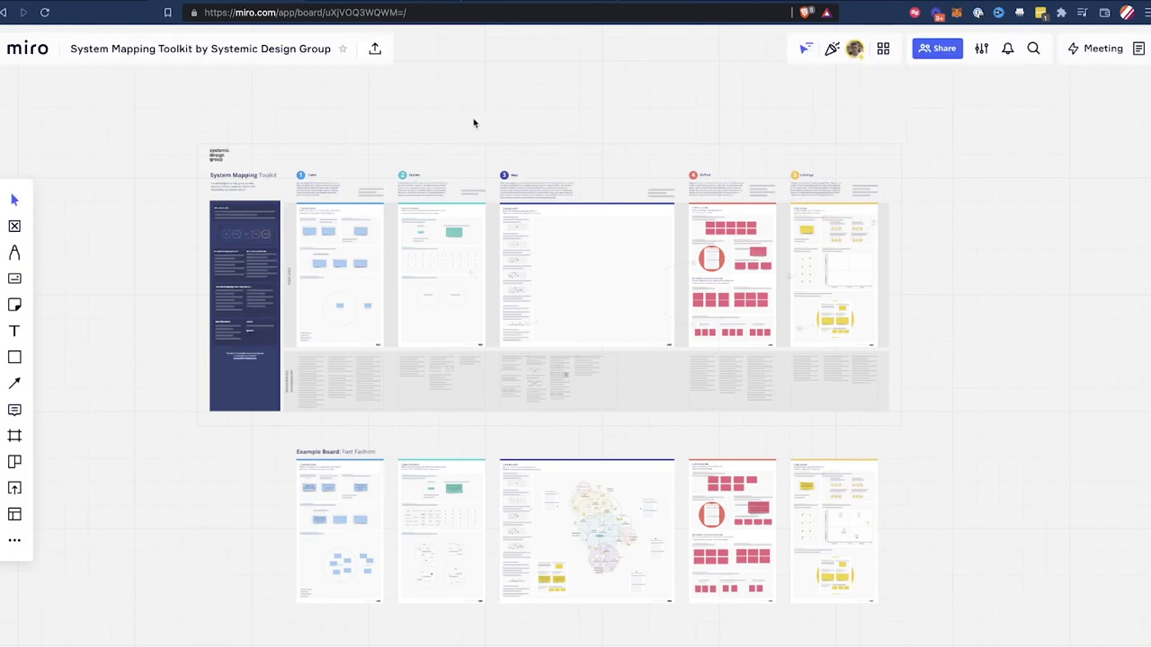
{"action": "scroll", "coordinate": [413, 224], "scroll_direction": "up", "scroll_amount": 5}
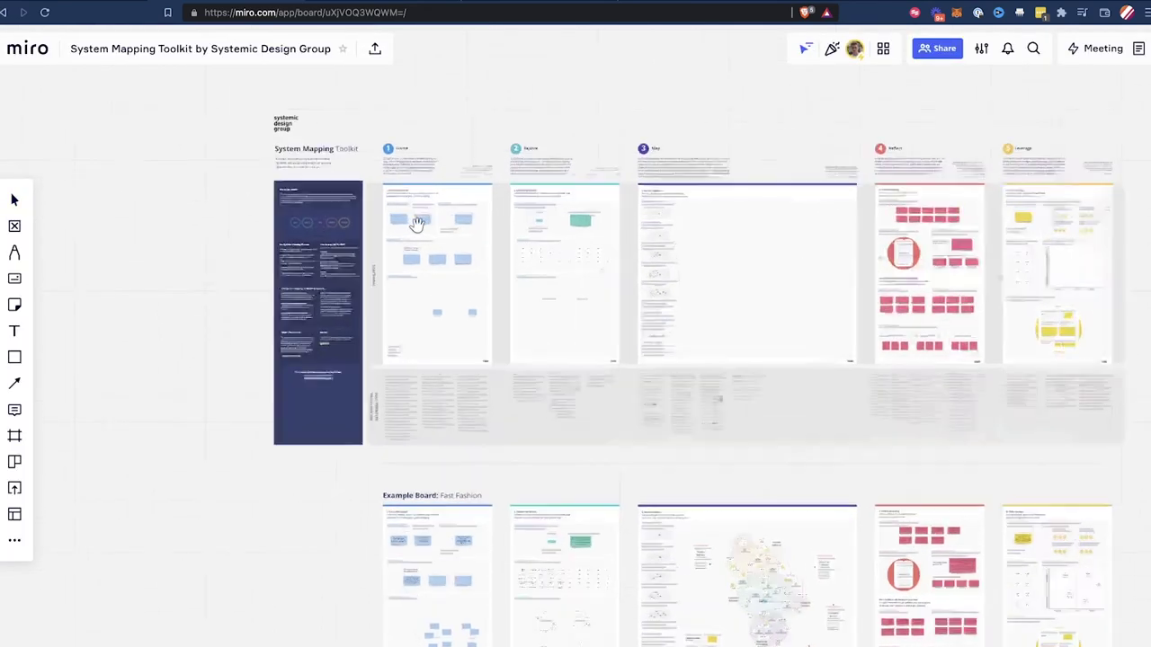
{"action": "scroll", "coordinate": [360, 185], "scroll_direction": "up", "scroll_amount": 5}
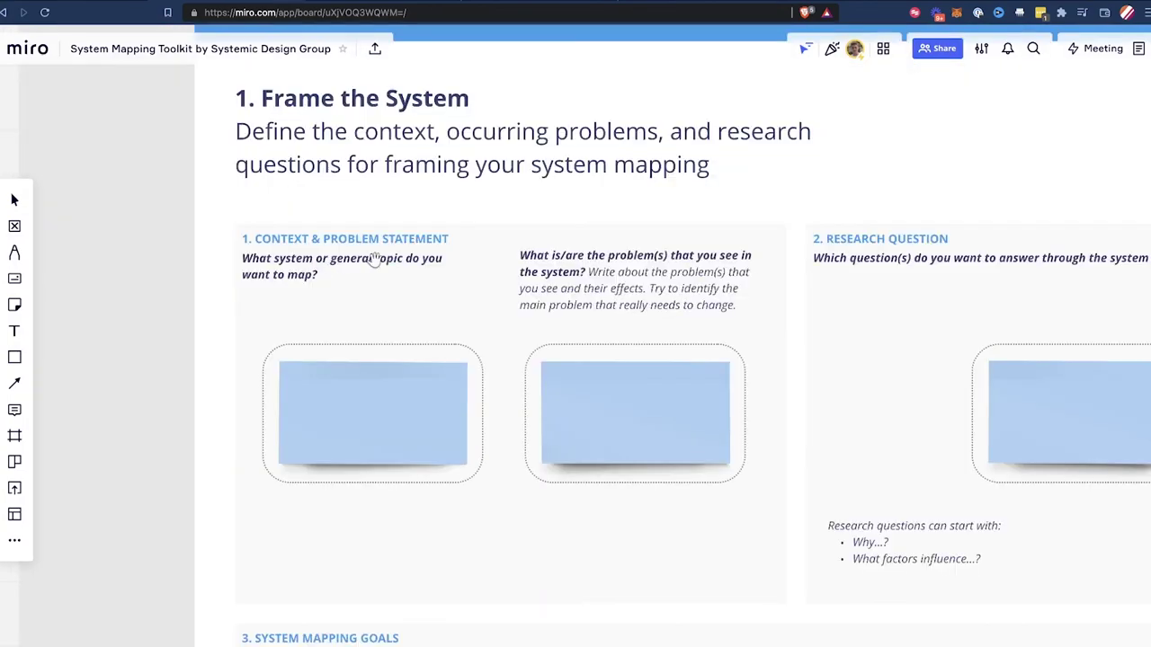
{"action": "scroll", "coordinate": [850, 304], "scroll_direction": "down", "scroll_amount": 5}
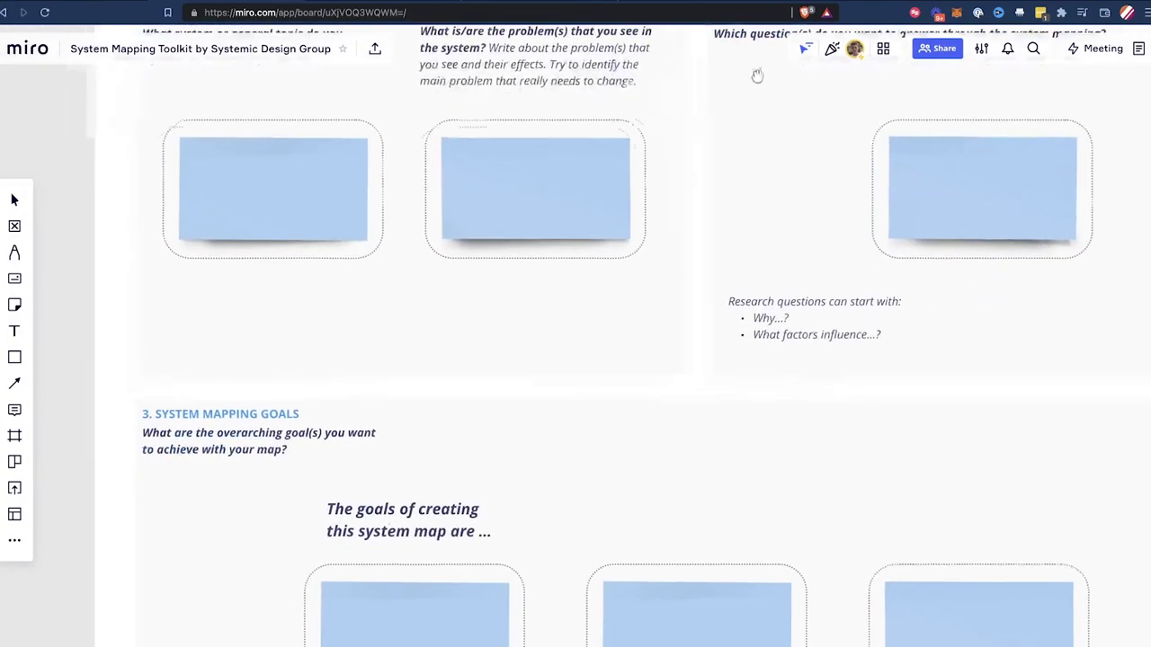
{"action": "scroll", "coordinate": [704, 247], "scroll_direction": "down", "scroll_amount": 5}
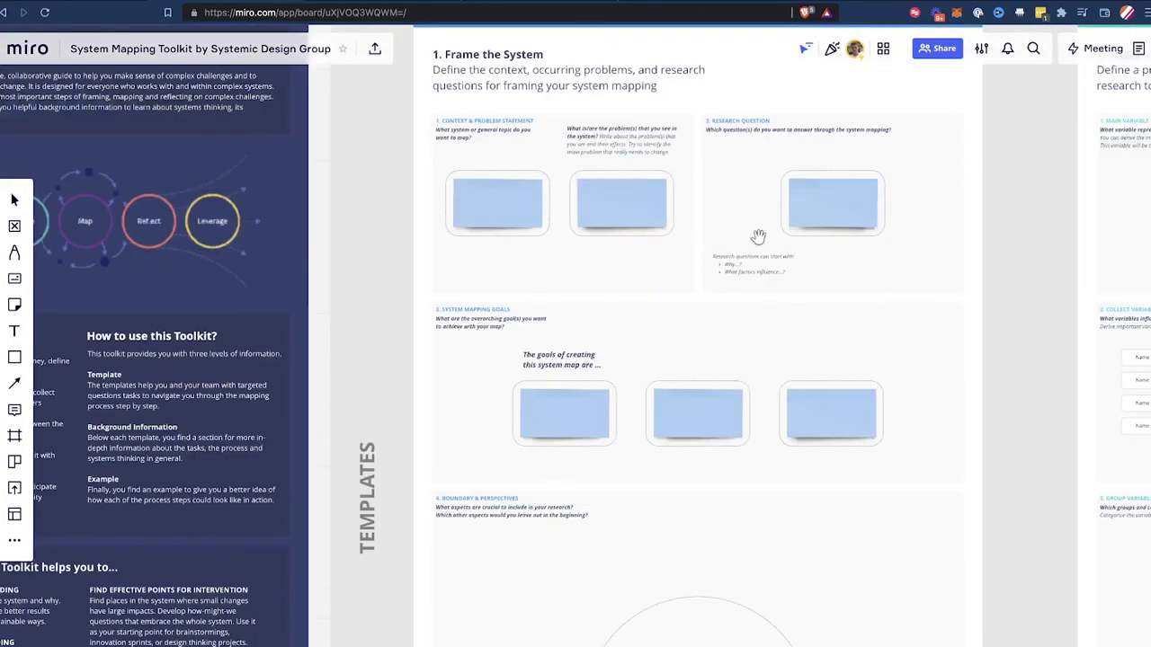
{"action": "scroll", "coordinate": [758, 239], "scroll_direction": "right", "scroll_amount": 10}
{"action": "left_click_drag", "start_coordinate": [573, 175], "coordinate": [506, 246]}
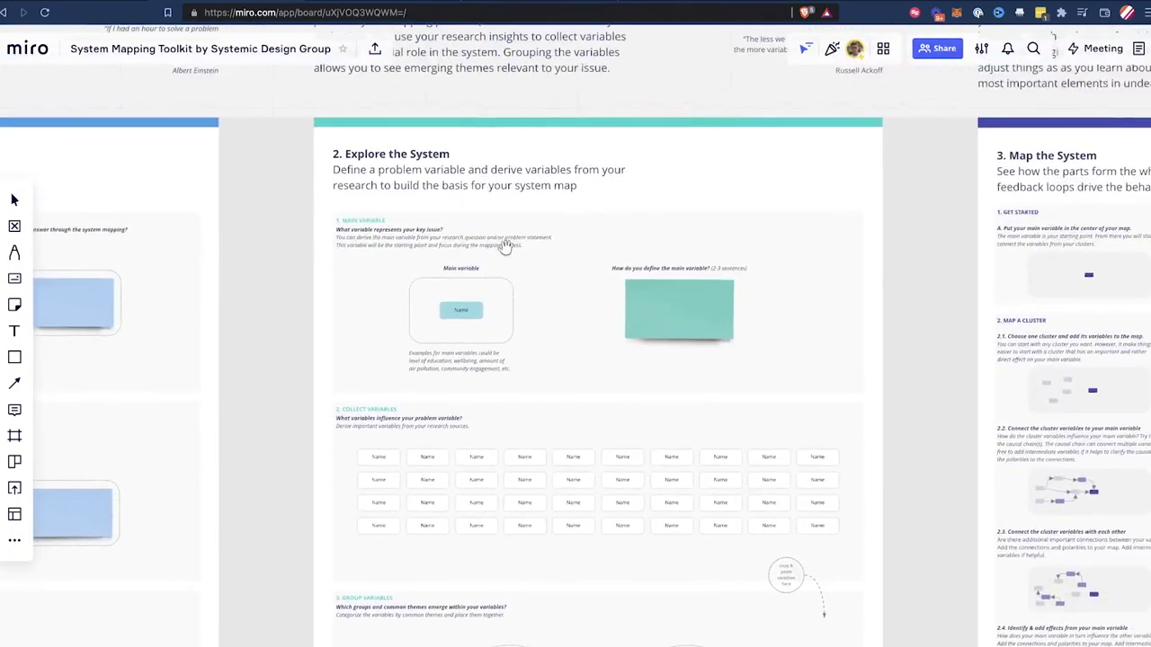
{"action": "left_click_drag", "start_coordinate": [832, 206], "coordinate": [292, 176]}
{"action": "scroll", "coordinate": [292, 176], "scroll_direction": "right", "scroll_amount": 15}
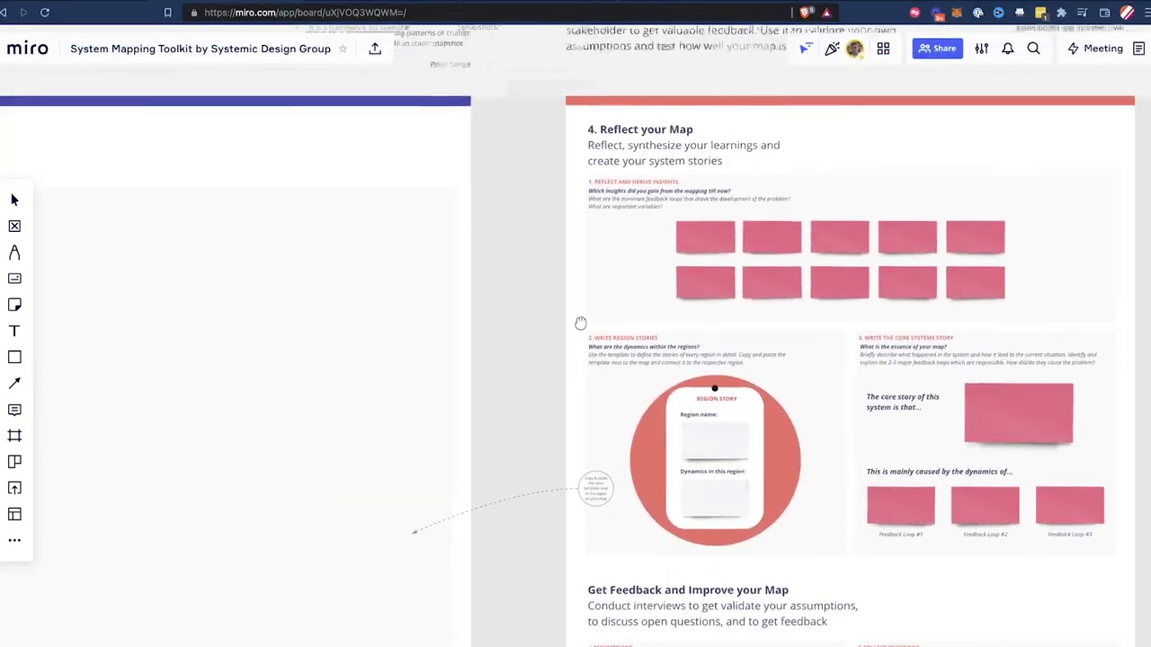
Pan around the Reflect your Map frame, ending on the Get Feedback section
{"action": "left_click_drag", "start_coordinate": [581, 322], "coordinate": [529, 345]}
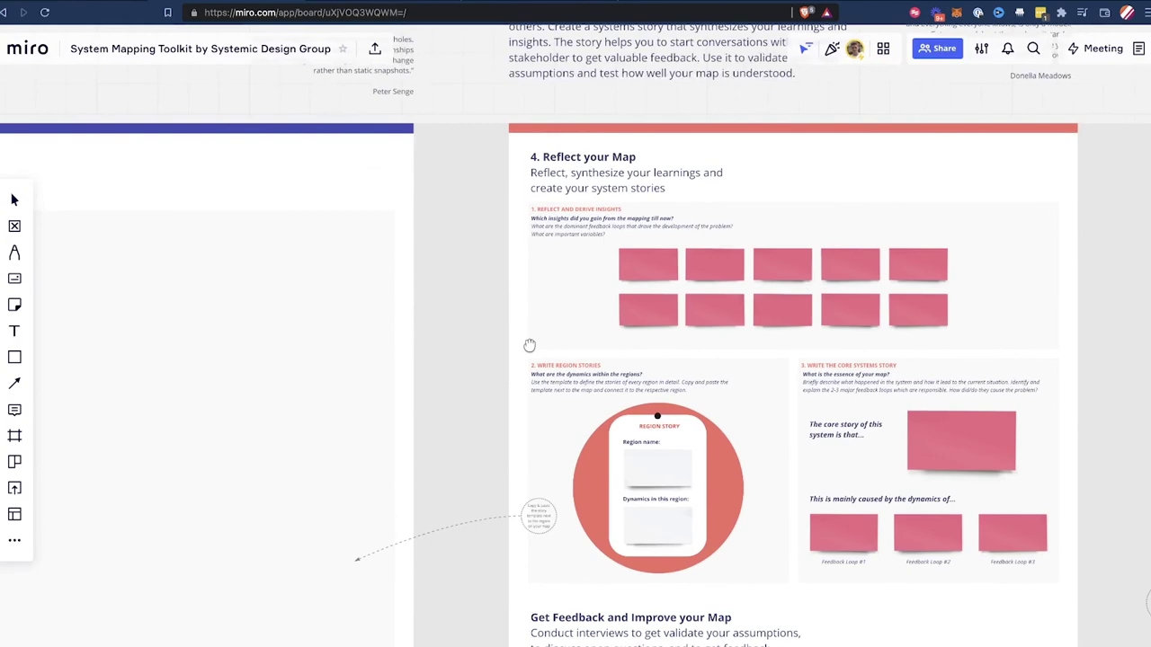
{"action": "scroll", "coordinate": [530, 345], "scroll_direction": "down", "scroll_amount": 5}
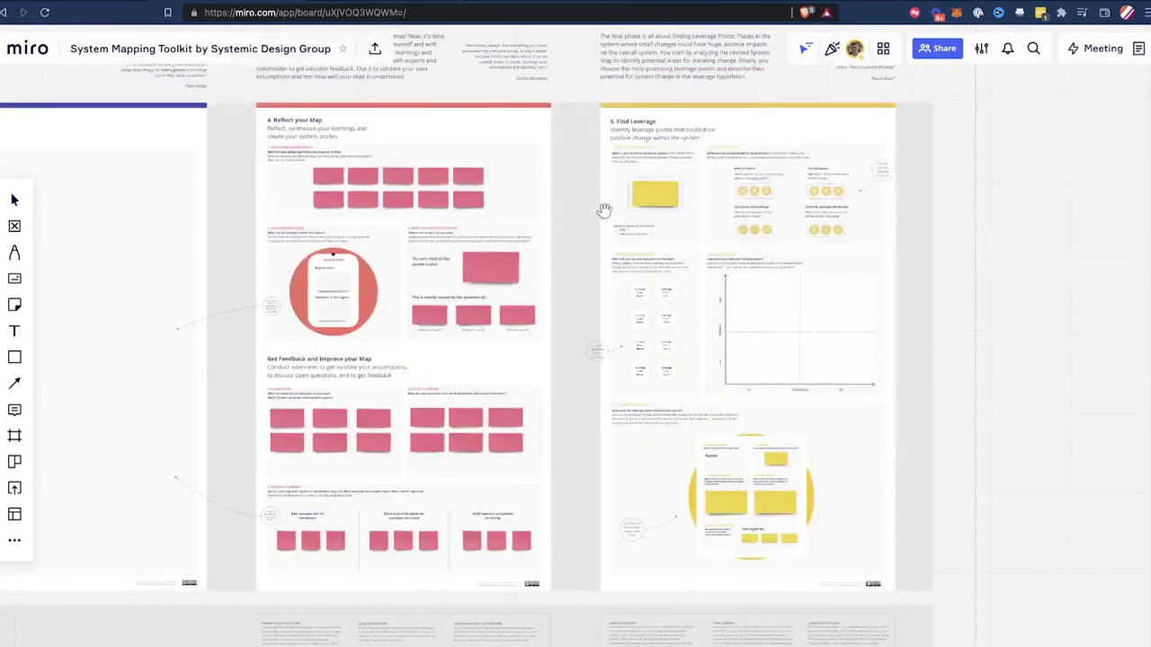
{"action": "scroll", "coordinate": [584, 236], "scroll_direction": "down", "scroll_amount": 5}
{"action": "scroll", "coordinate": [584, 236], "scroll_direction": "left", "scroll_amount": 8}
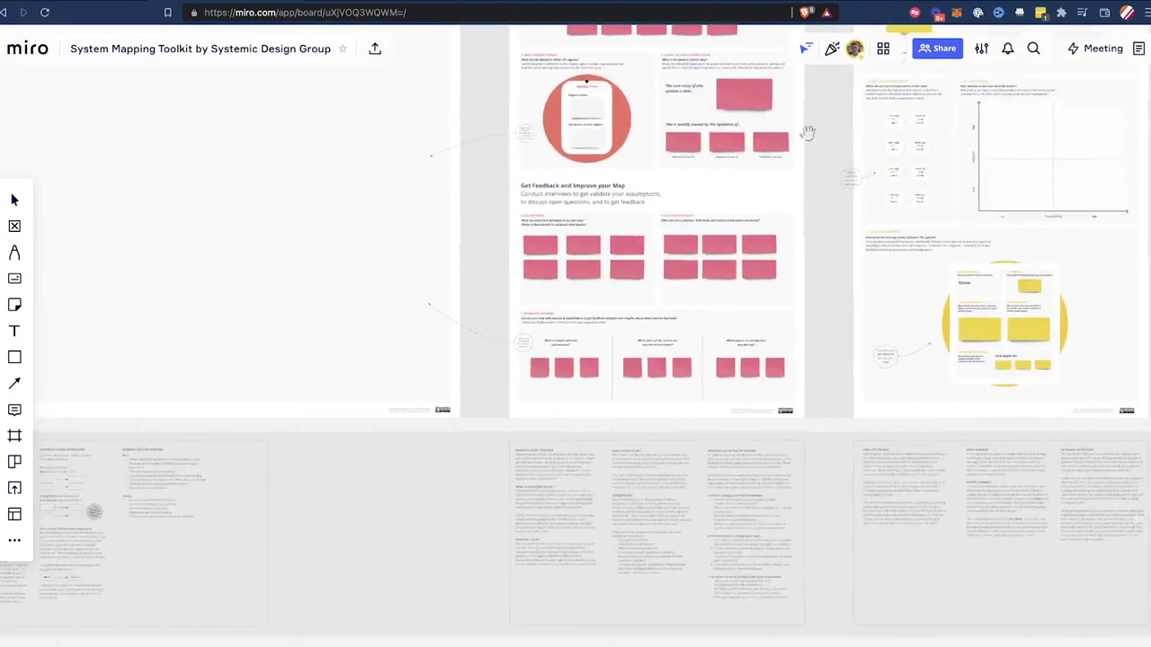
{"action": "scroll", "coordinate": [755, 525], "scroll_direction": "down", "scroll_amount": 3}
{"action": "scroll", "coordinate": [710, 506], "scroll_direction": "up", "scroll_amount": 3}
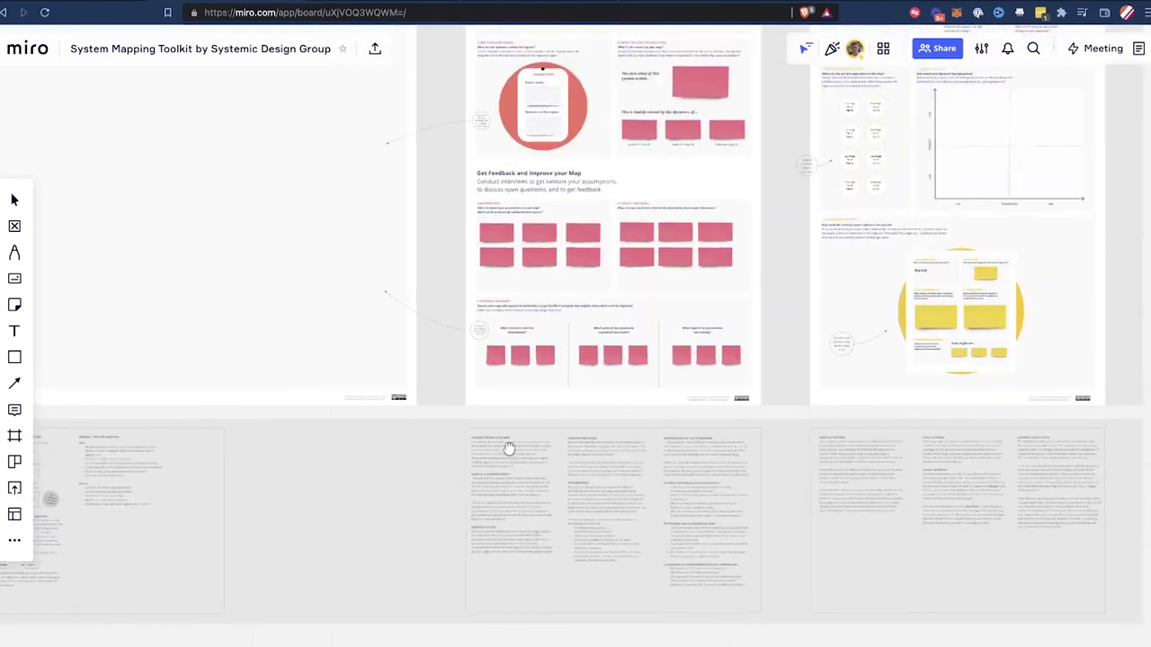
{"action": "scroll", "coordinate": [509, 447], "scroll_direction": "left", "scroll_amount": 10}
{"action": "scroll", "coordinate": [633, 414], "scroll_direction": "up", "scroll_amount": 5}
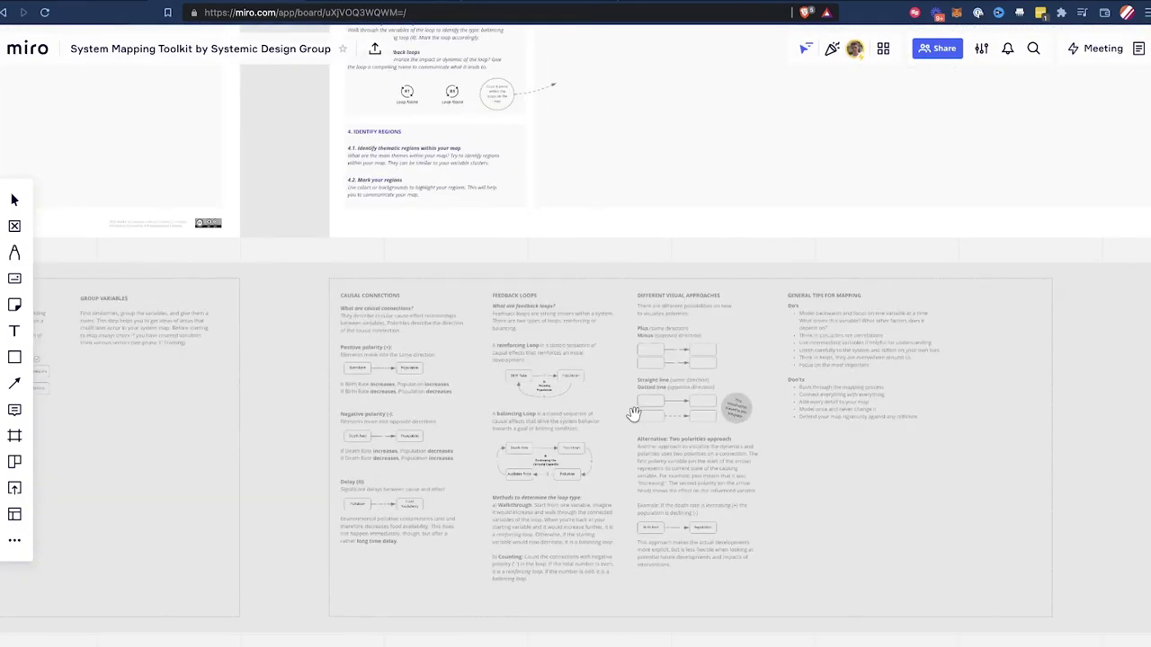
{"action": "scroll", "coordinate": [448, 398], "scroll_direction": "up", "scroll_amount": 2}
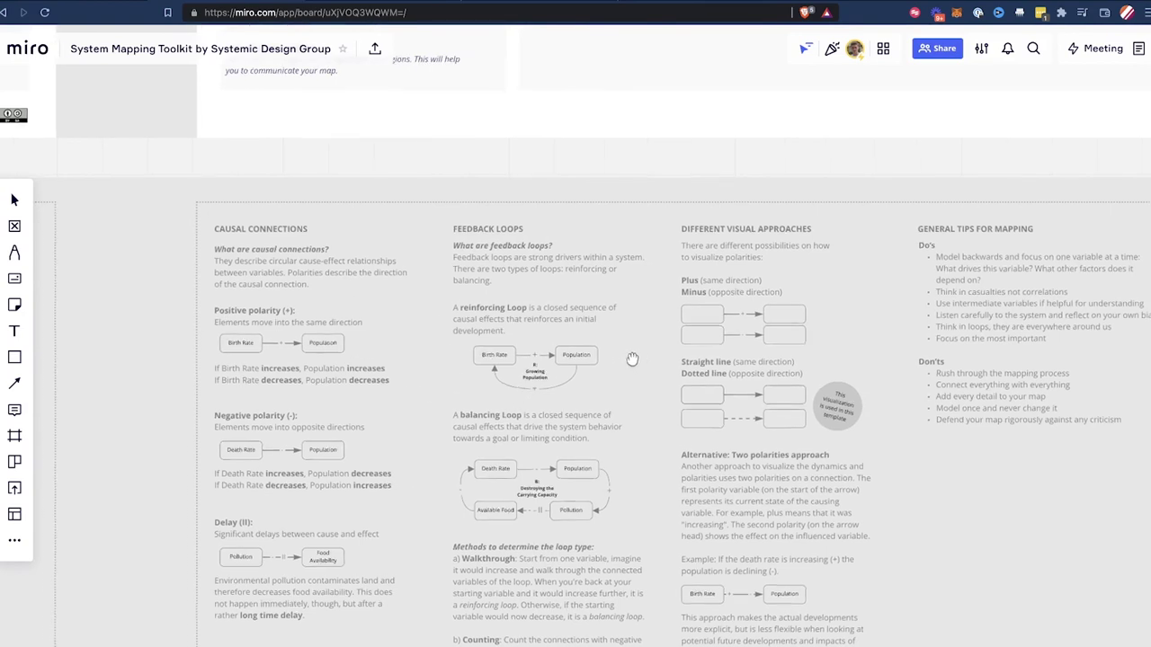
{"action": "scroll", "coordinate": [629, 359], "scroll_direction": "down", "scroll_amount": 2}
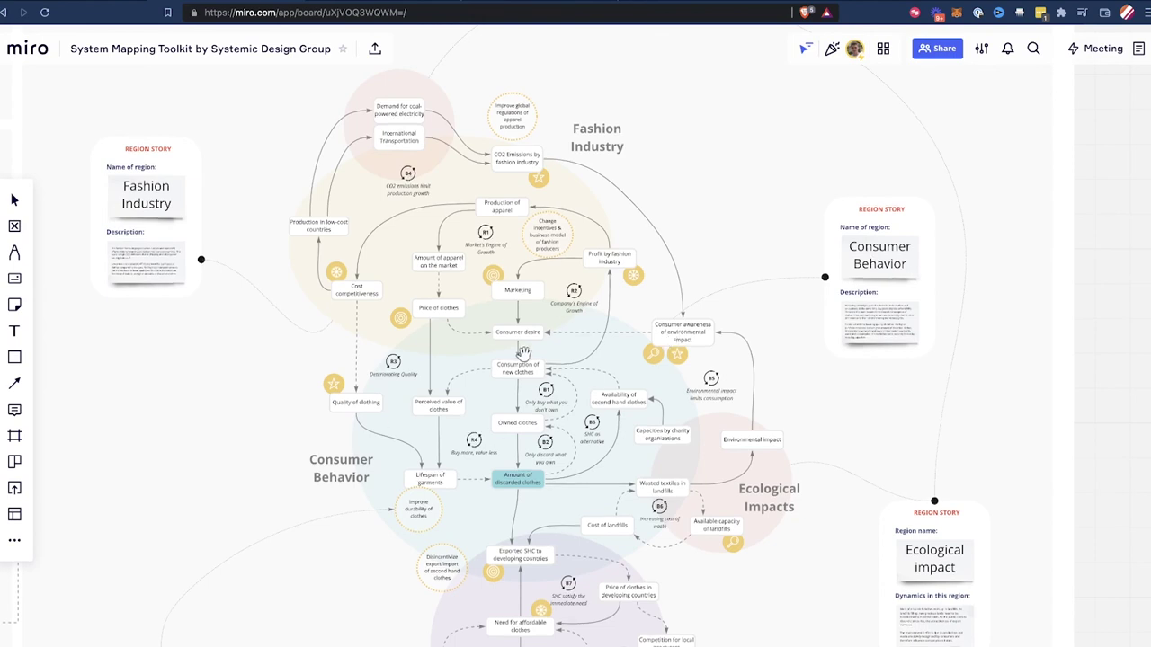
{"action": "scroll", "coordinate": [524, 350], "scroll_direction": "down", "scroll_amount": 3}
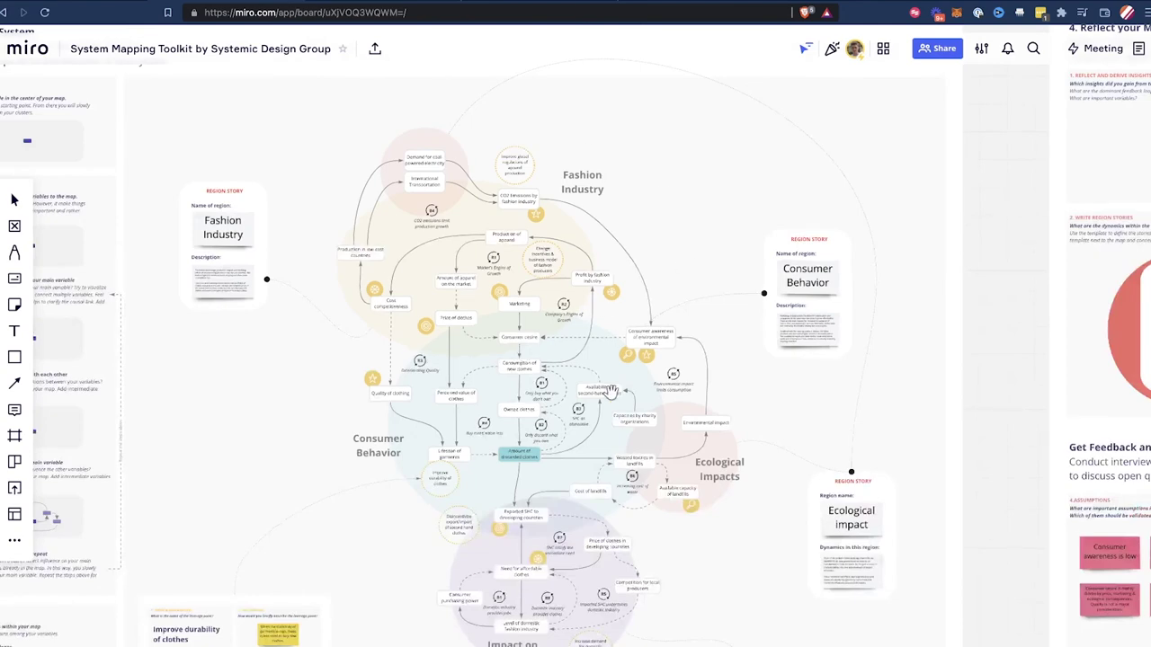
{"action": "scroll", "coordinate": [577, 369], "scroll_direction": "down", "scroll_amount": 2}
{"action": "scroll", "coordinate": [788, 254], "scroll_direction": "right", "scroll_amount": 5}
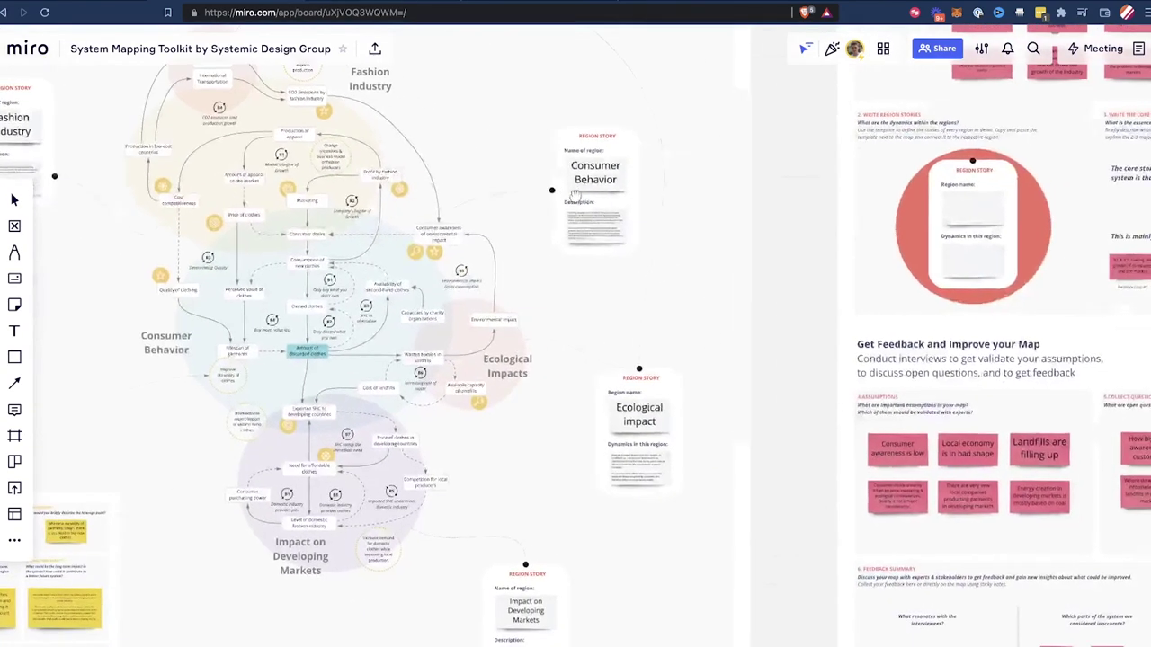
{"action": "scroll", "coordinate": [855, 221], "scroll_direction": "right", "scroll_amount": 10}
{"action": "scroll", "coordinate": [798, 227], "scroll_direction": "down", "scroll_amount": 3}
{"action": "scroll", "coordinate": [798, 227], "scroll_direction": "down", "scroll_amount": 2}
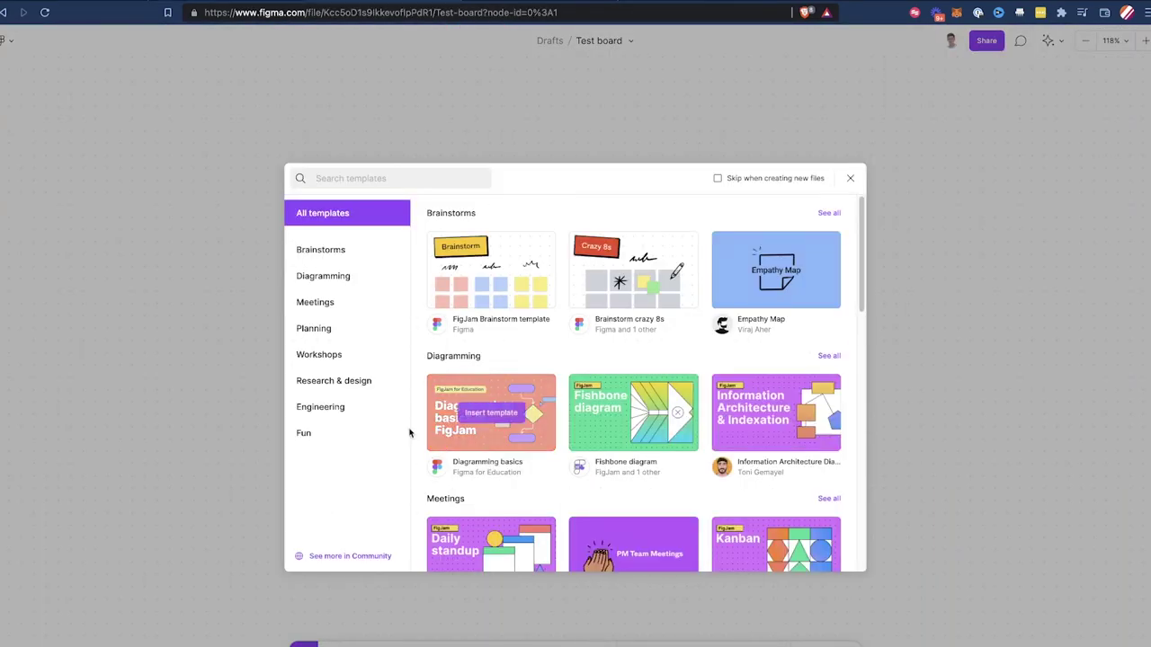
Browse the Brainstorms, Diagramming, Meetings, Planning and Workshops templates, then open See more in Community
{"action": "left_click", "coordinate": [353, 258]}
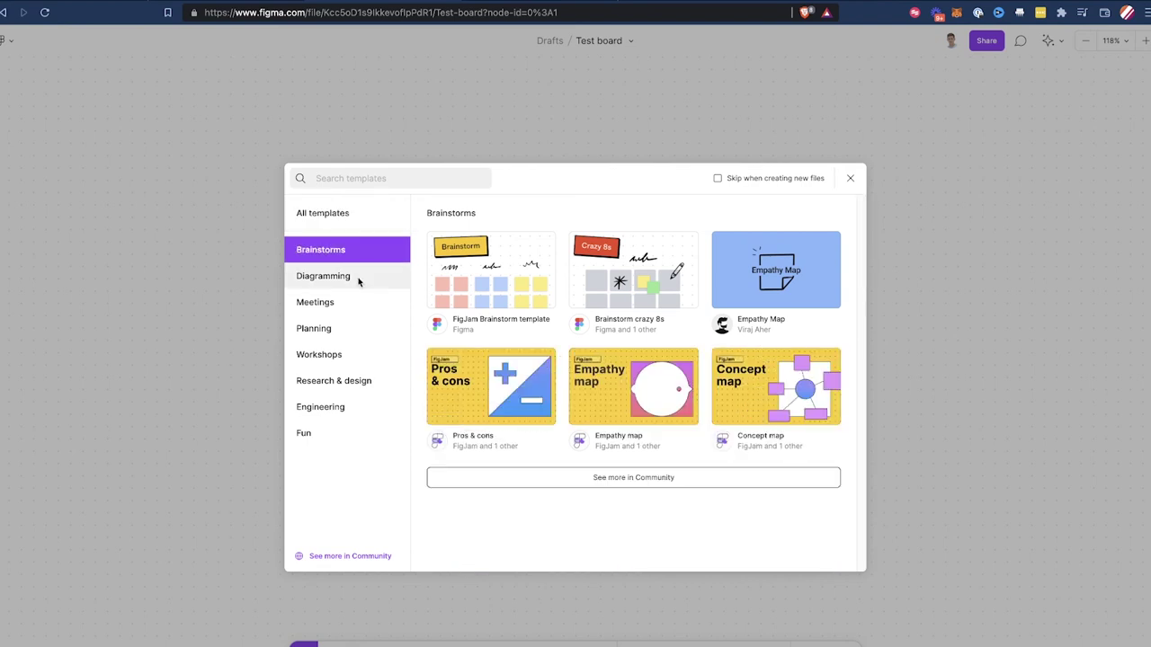
{"action": "left_click", "coordinate": [359, 280]}
{"action": "left_click", "coordinate": [324, 303]}
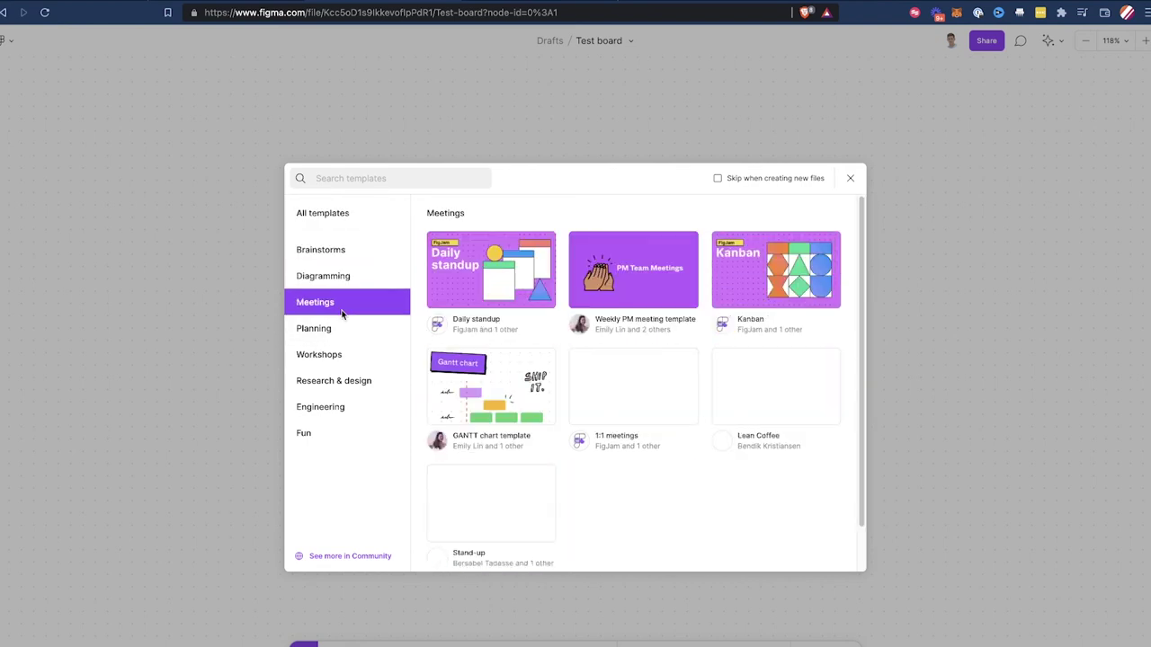
{"action": "left_click", "coordinate": [342, 333]}
{"action": "left_click", "coordinate": [380, 357]}
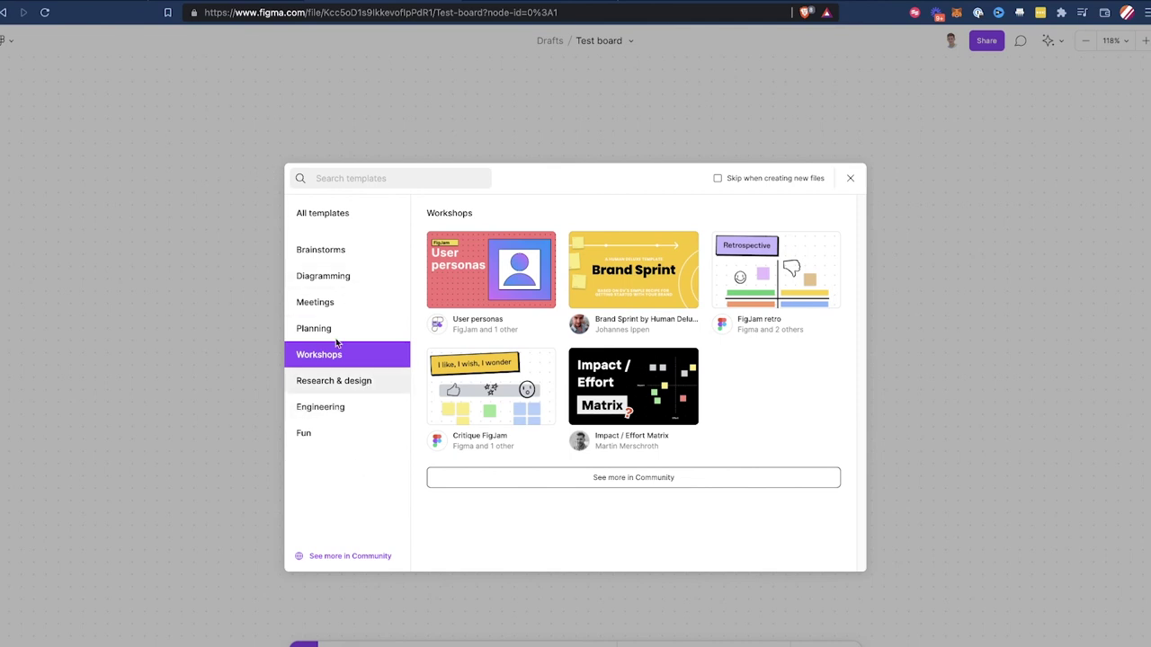
{"action": "left_click", "coordinate": [361, 556]}
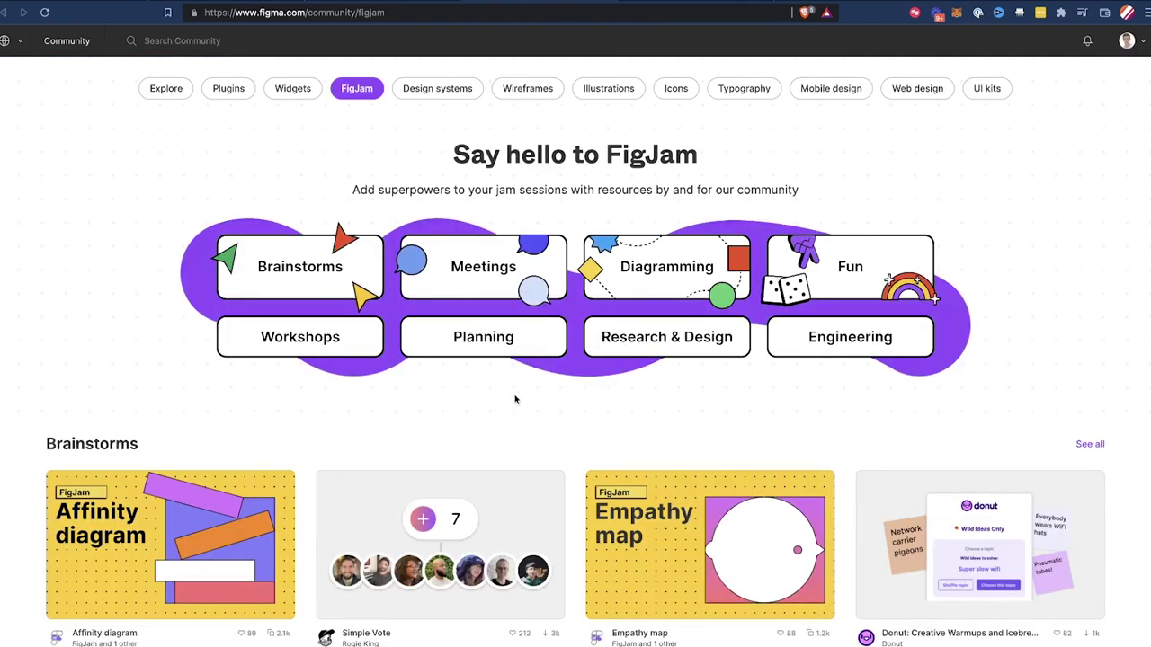
Open the Connect 4 widget from the Fun section and drop a first piece onto its board
{"action": "scroll", "coordinate": [514, 400], "scroll_direction": "down", "scroll_amount": 15}
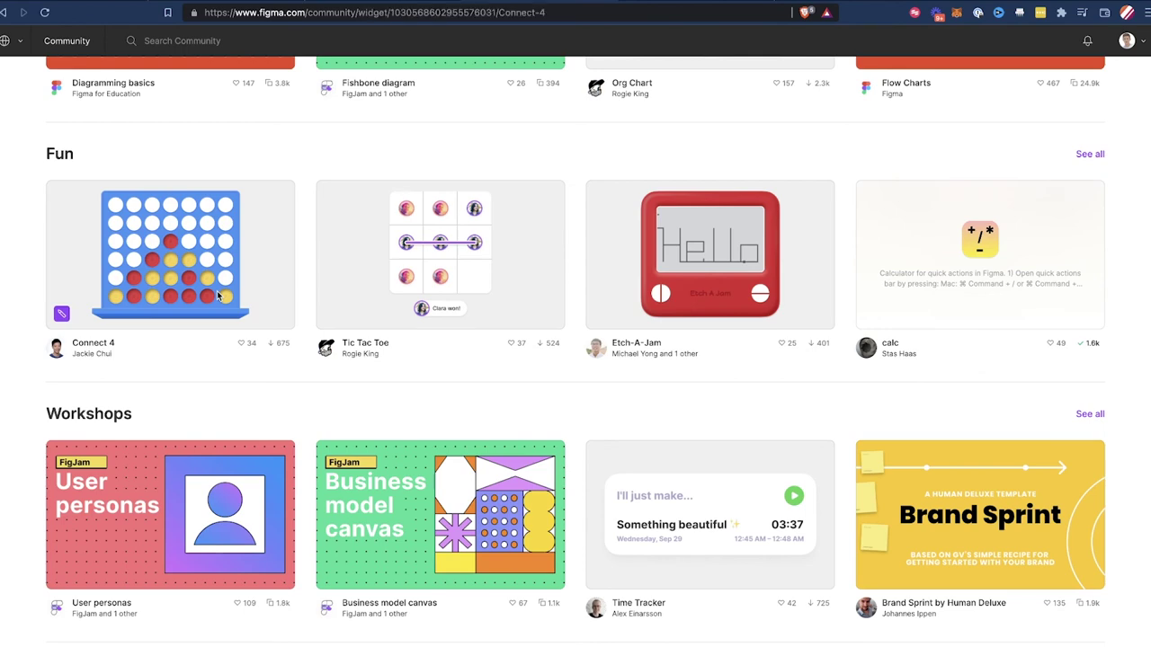
{"action": "left_click", "coordinate": [217, 290]}
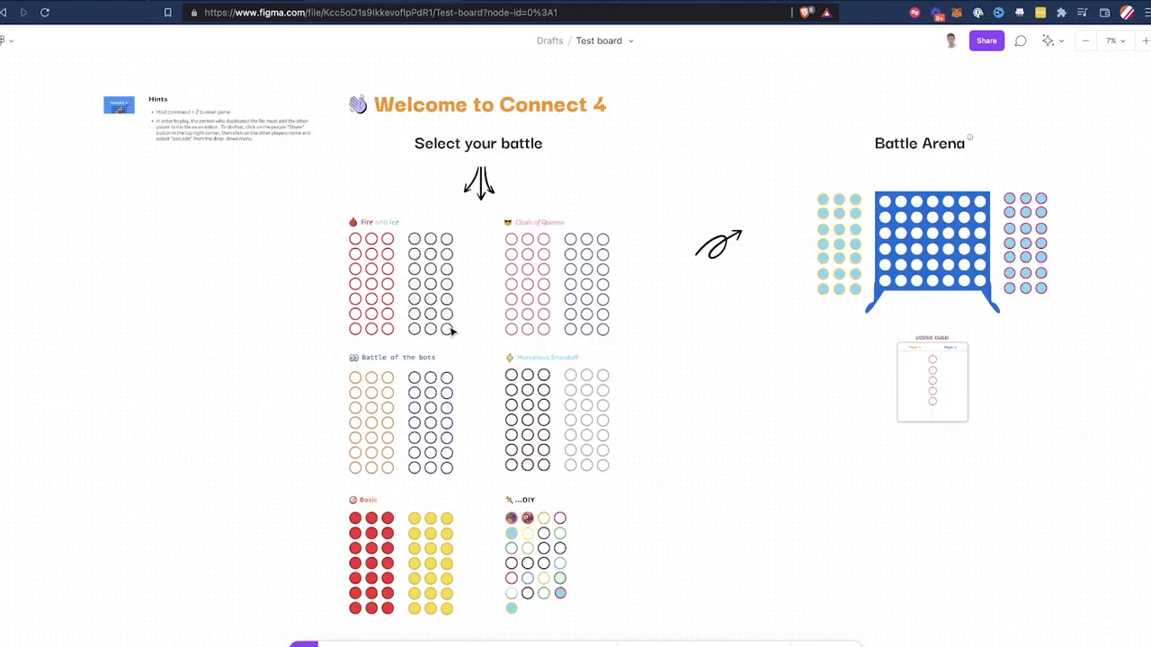
{"action": "left_click_drag", "start_coordinate": [854, 198], "coordinate": [895, 286]}
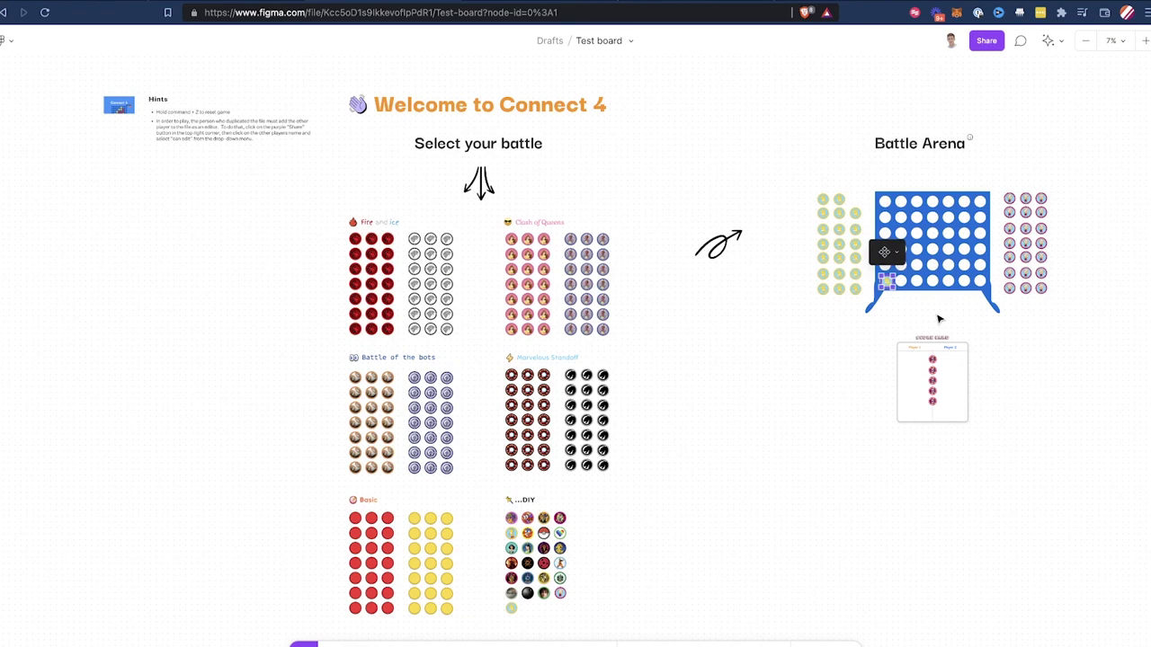
{"action": "left_click", "coordinate": [1000, 235]}
Settle a piece in the bottom-left slot, add Stewie pieces to bottom-row slots two and three, and a Bart on row five
{"action": "scroll", "coordinate": [1001, 235], "scroll_direction": "right", "scroll_amount": 2}
{"action": "scroll", "coordinate": [1001, 236], "scroll_direction": "down", "scroll_amount": 1}
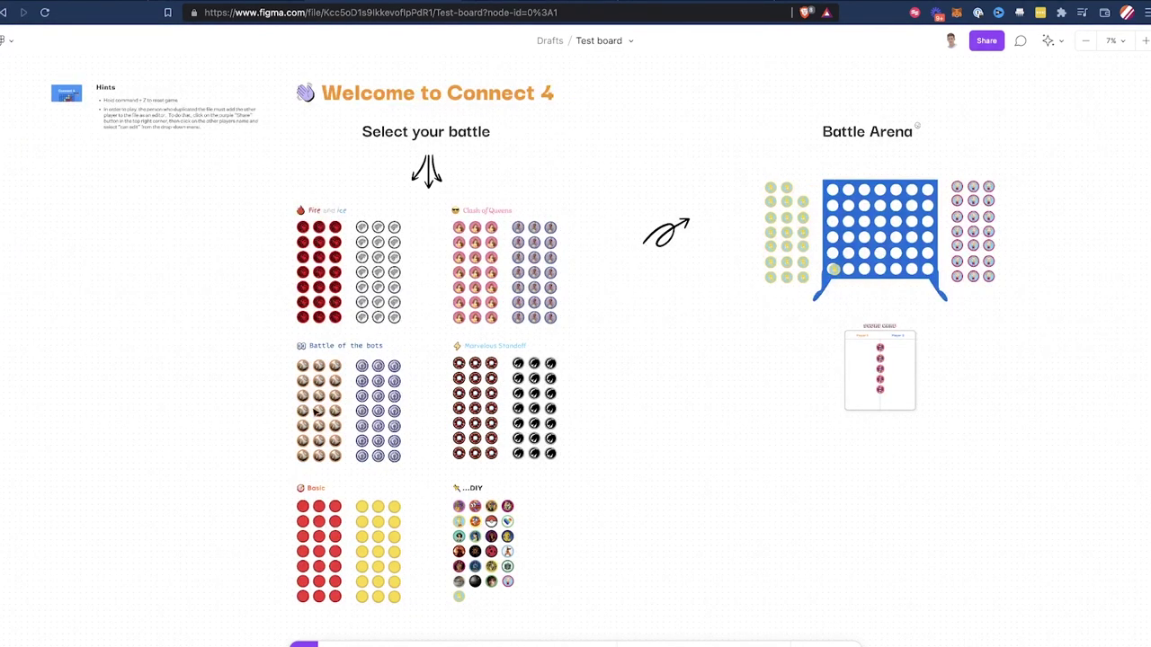
{"action": "scroll", "coordinate": [684, 406], "scroll_direction": "right", "scroll_amount": 2}
{"action": "scroll", "coordinate": [717, 345], "scroll_direction": "up", "scroll_amount": 5}
{"action": "left_click", "coordinate": [709, 342]}
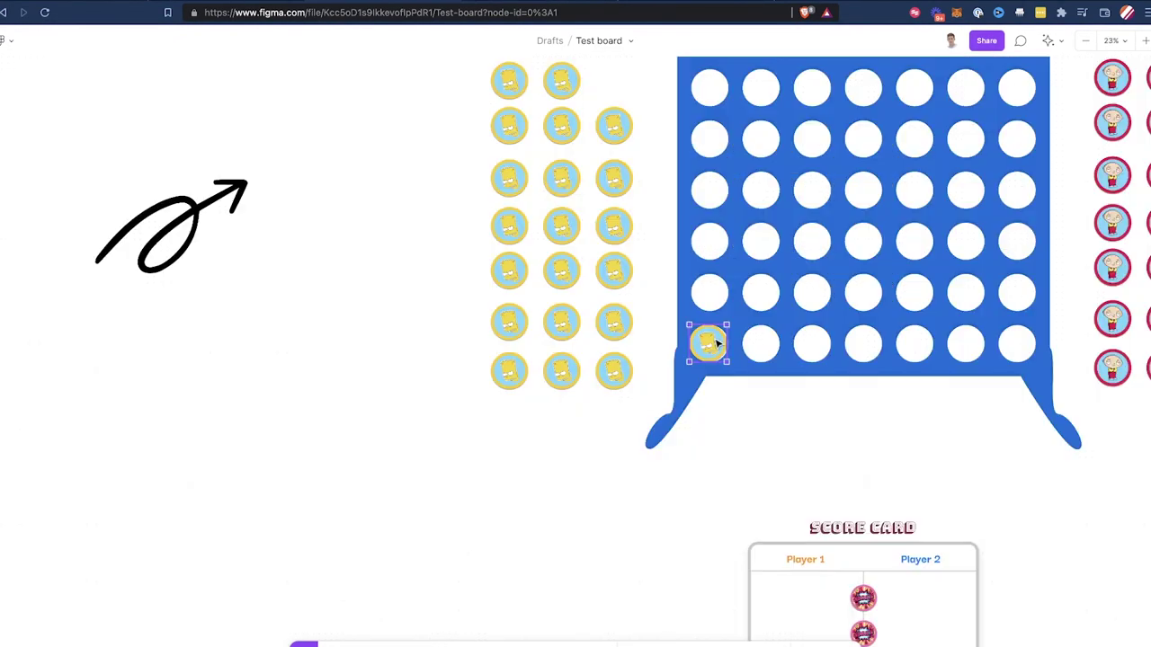
{"action": "left_click_drag", "start_coordinate": [716, 344], "coordinate": [719, 344]}
{"action": "left_click_drag", "start_coordinate": [1099, 319], "coordinate": [761, 347]}
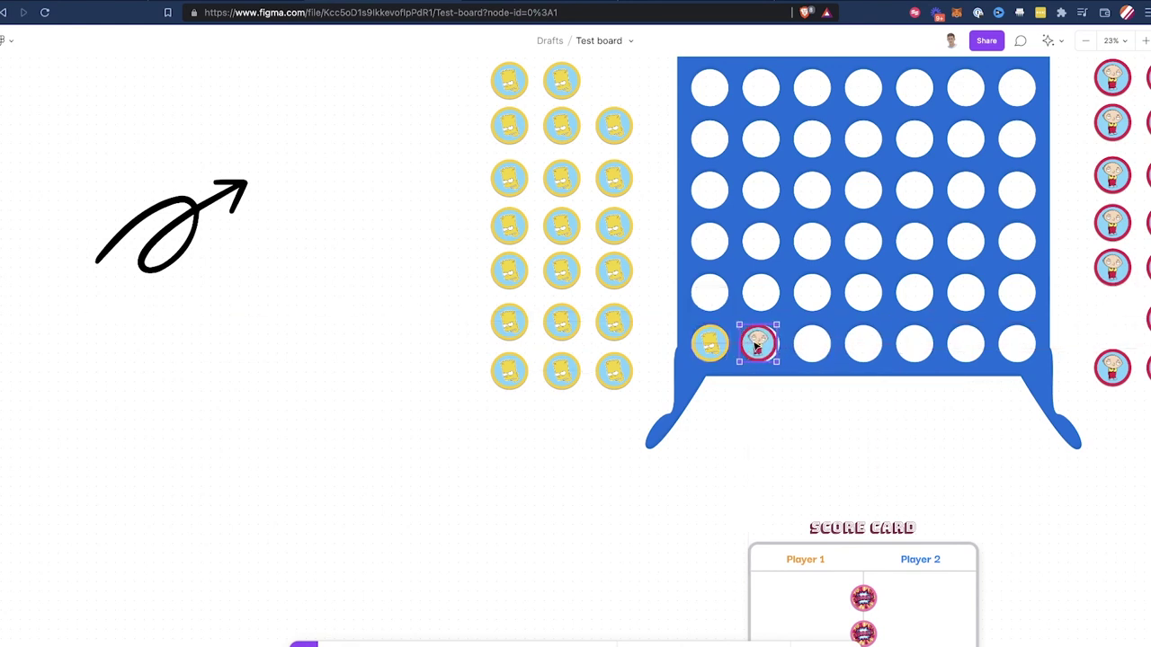
{"action": "left_click_drag", "start_coordinate": [637, 372], "coordinate": [788, 294]}
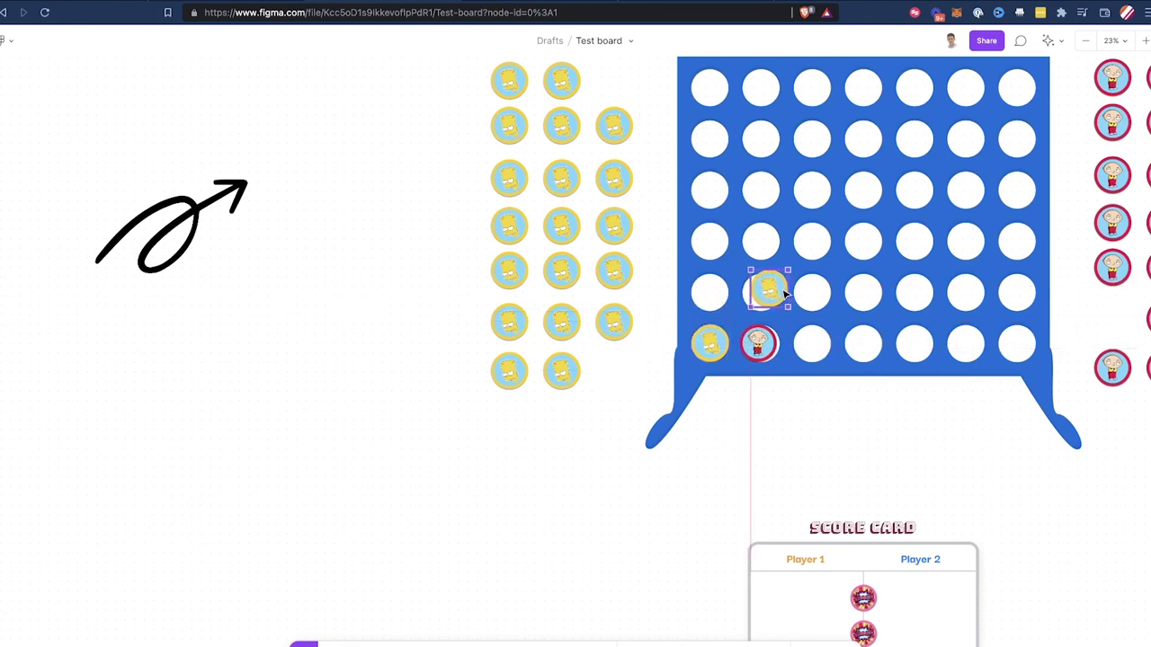
{"action": "left_click_drag", "start_coordinate": [1114, 269], "coordinate": [829, 347]}
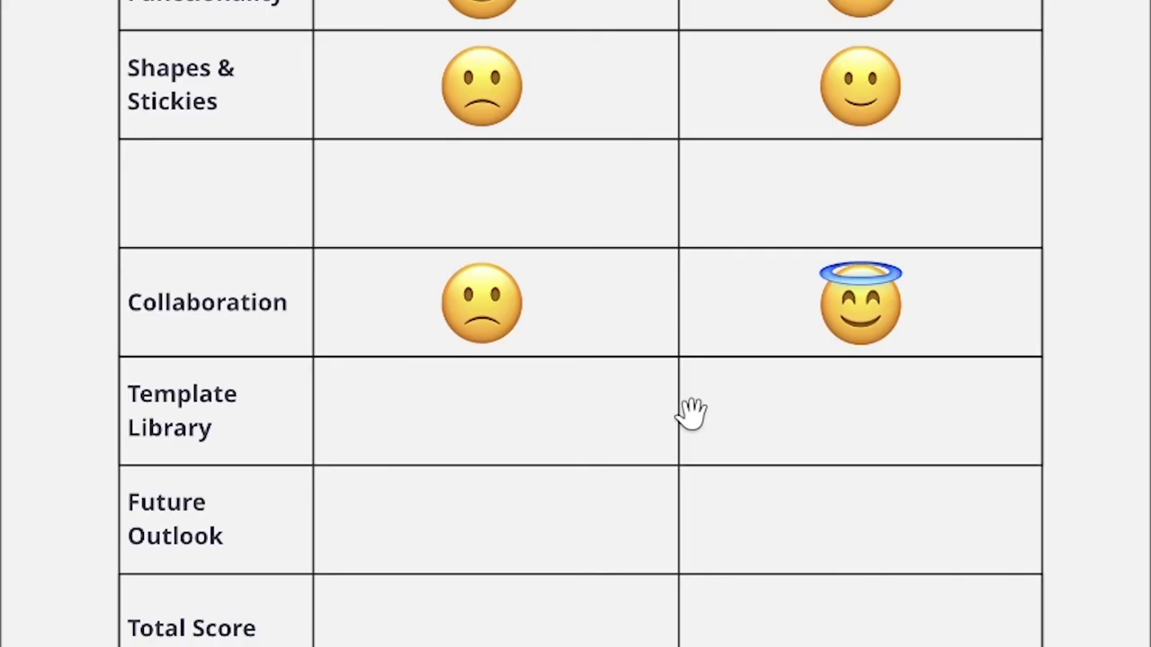